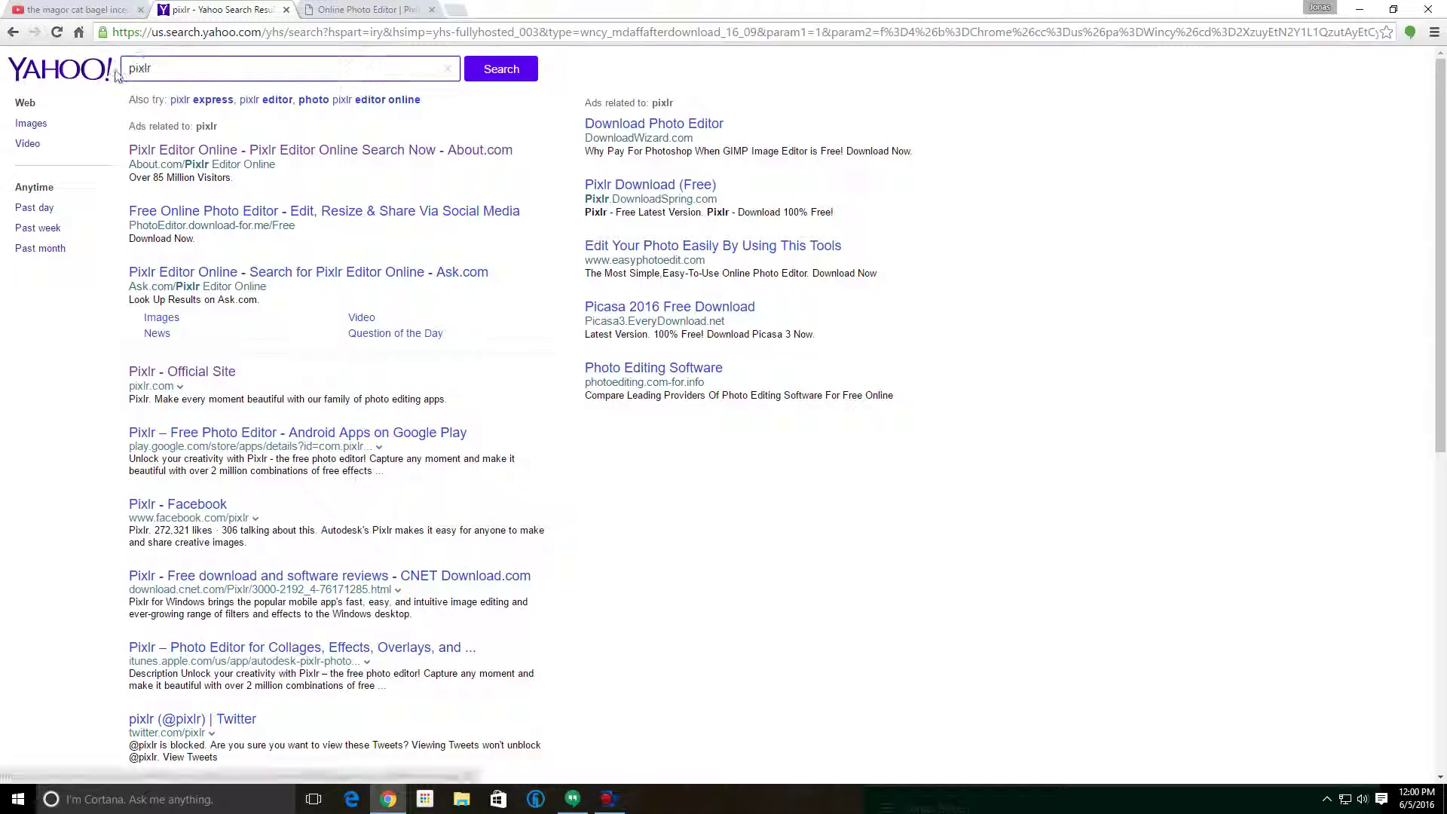
- Open the official Pixlr site from the Yahoo results, close it again, and look over the remaining search results
click(370, 7)
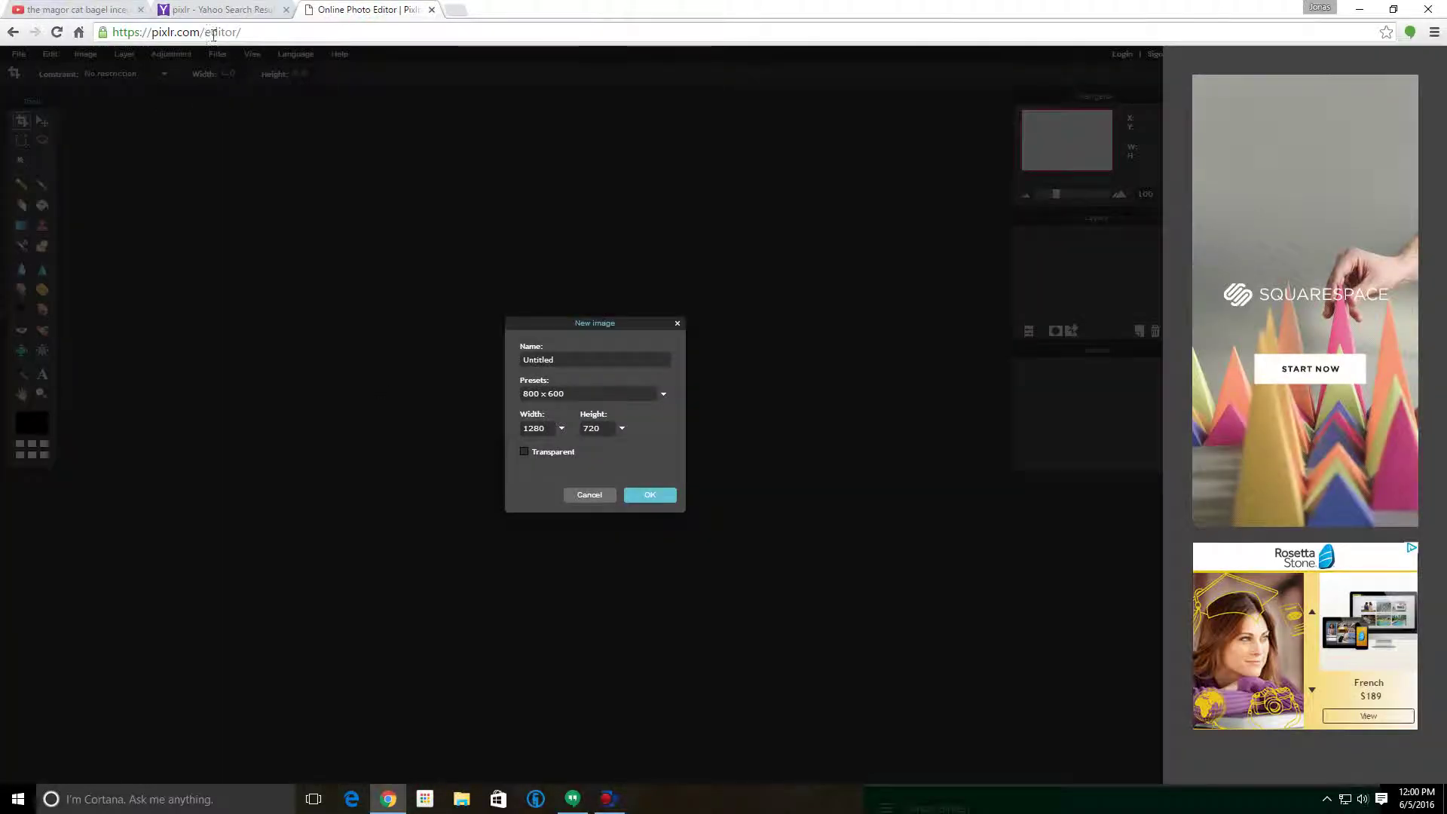
click(214, 11)
click(182, 372)
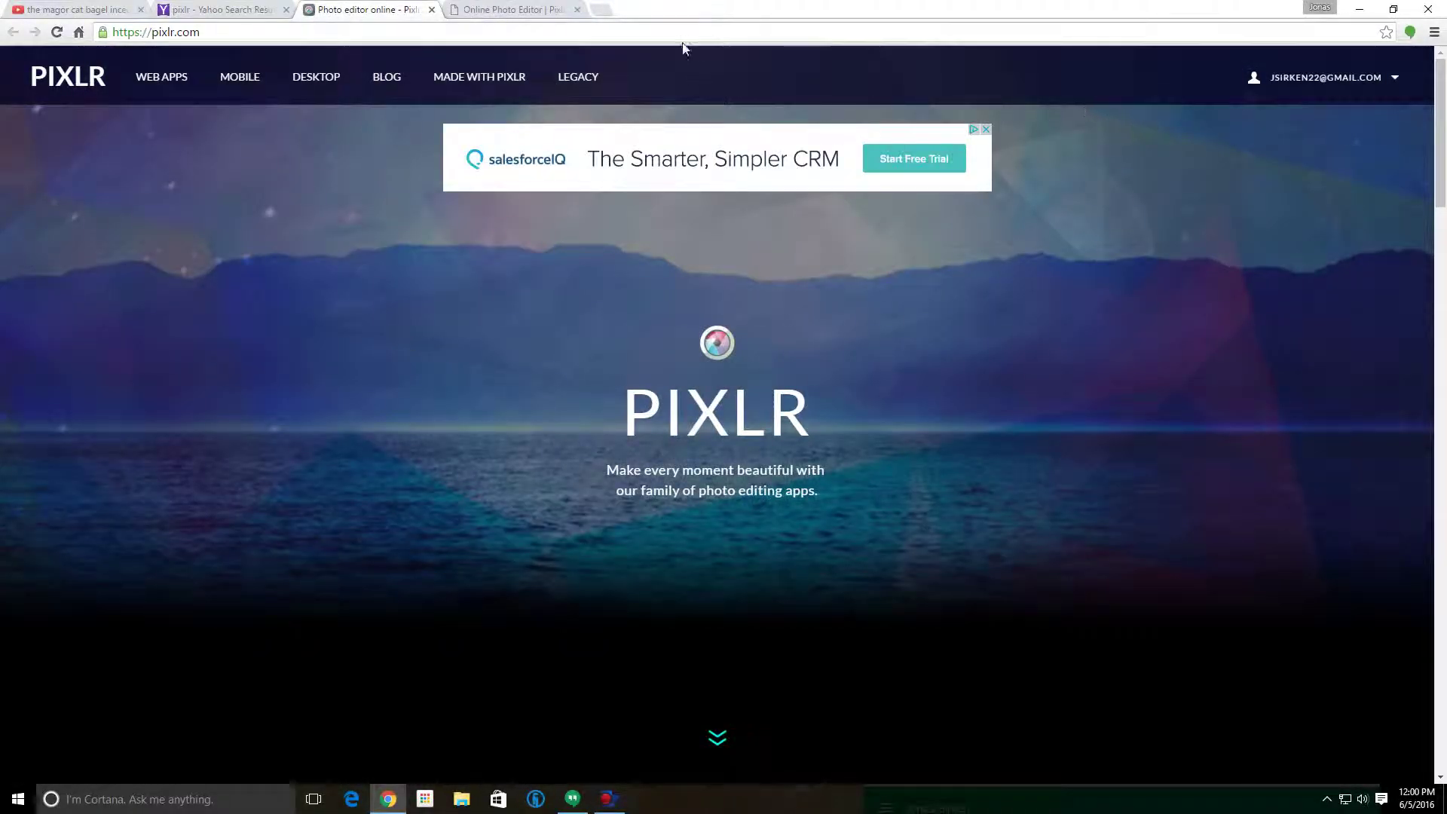
click(567, 6)
click(421, 10)
click(432, 9)
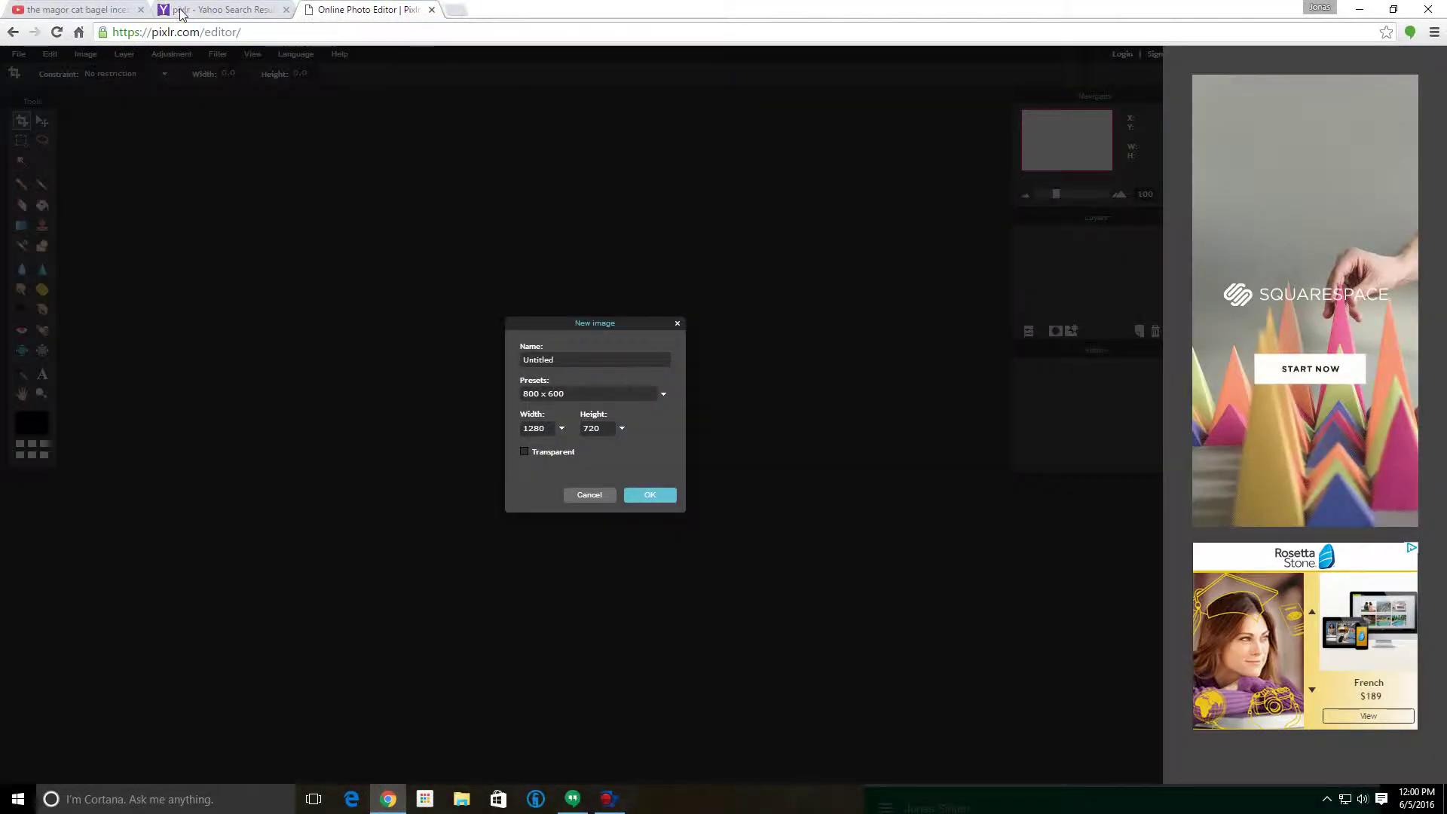
click(165, 16)
scroll(513, 322, down, 3)
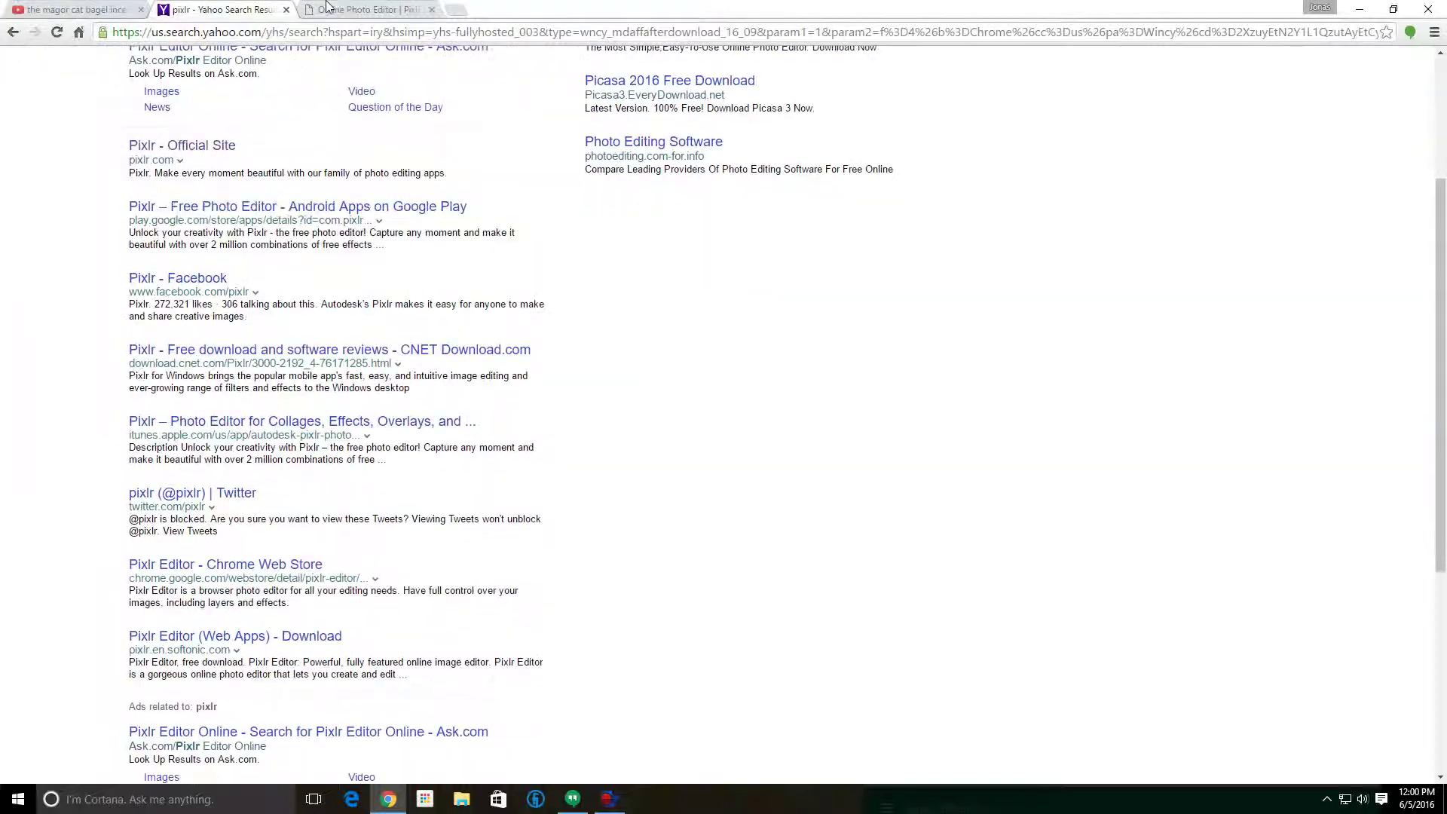
- In the Pixlr editor, create a new transparent image of 1280 x 720 pixels named thumnail
click(336, 10)
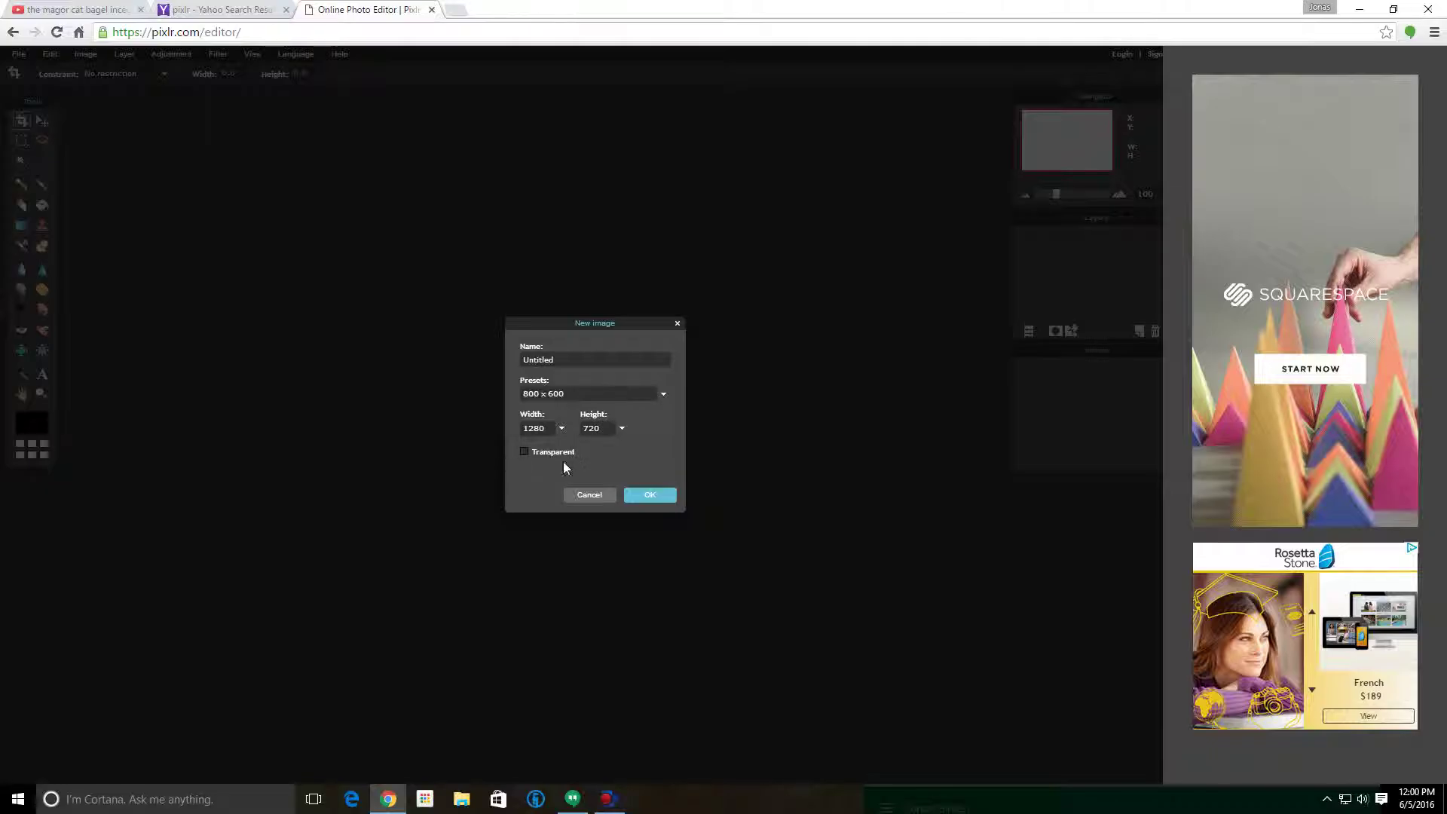
click(524, 453)
click(651, 496)
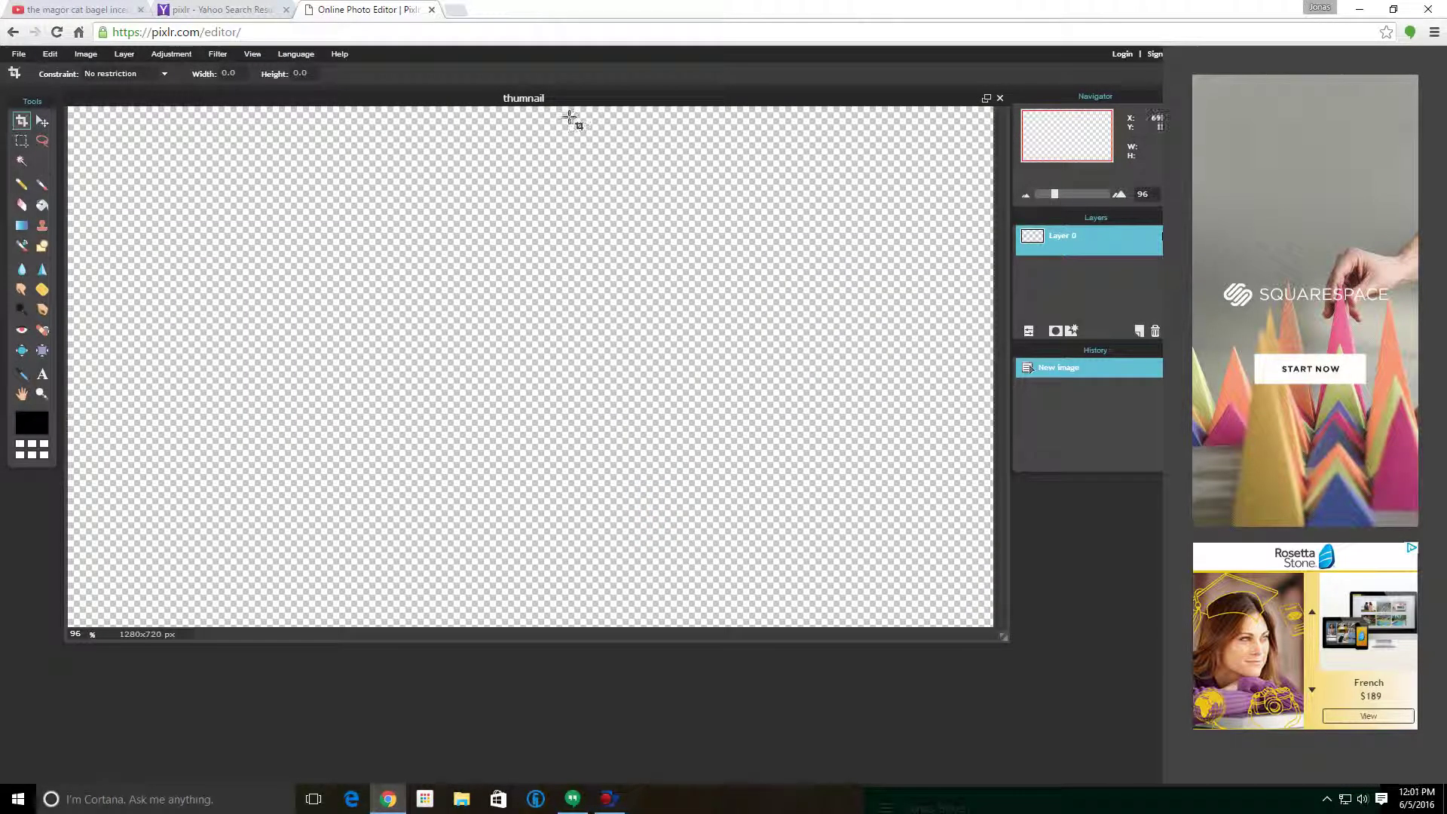
- Search the web for "mlg face" in a new tab and show its image results
click(456, 11)
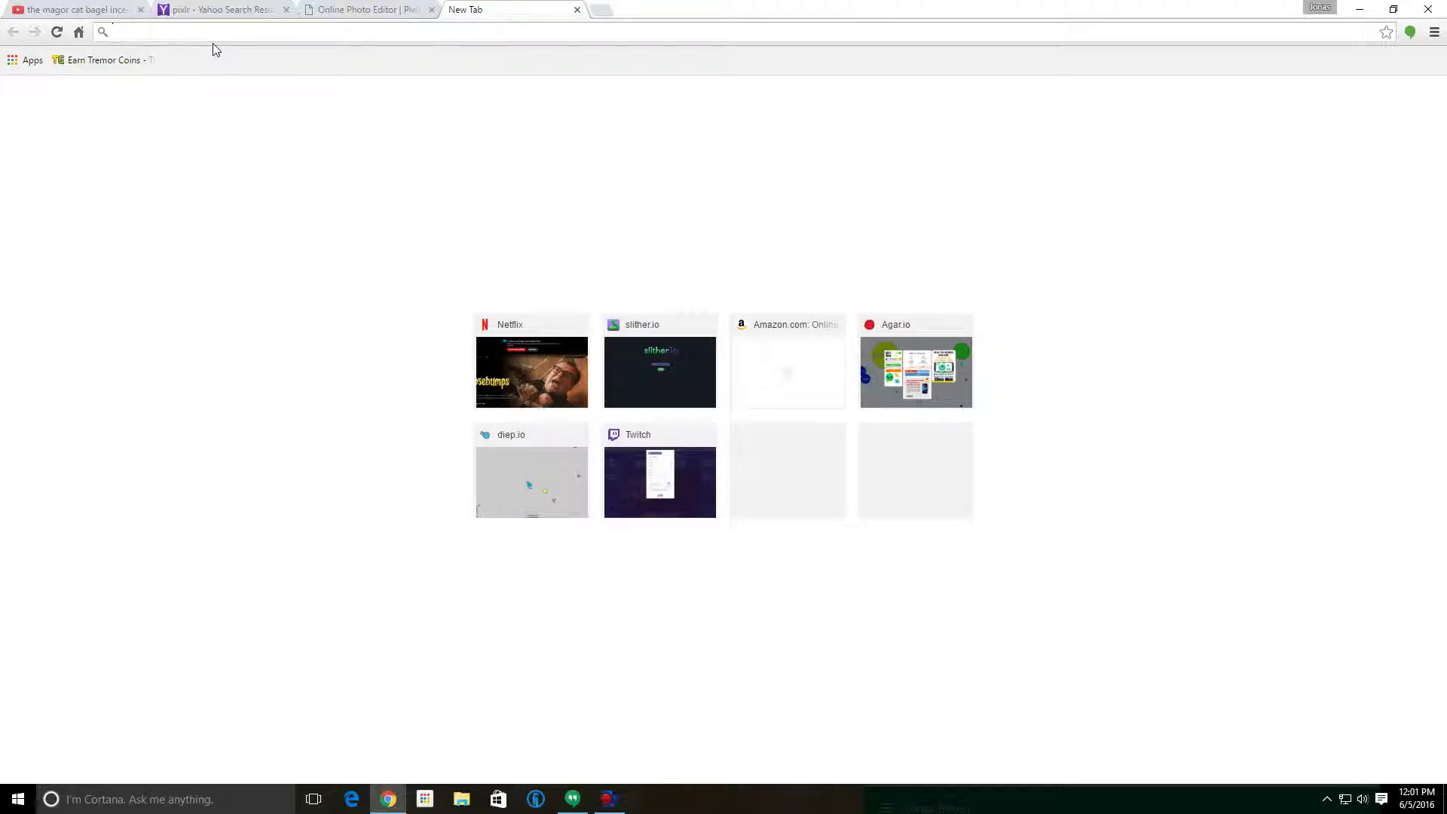
text(mlg face)
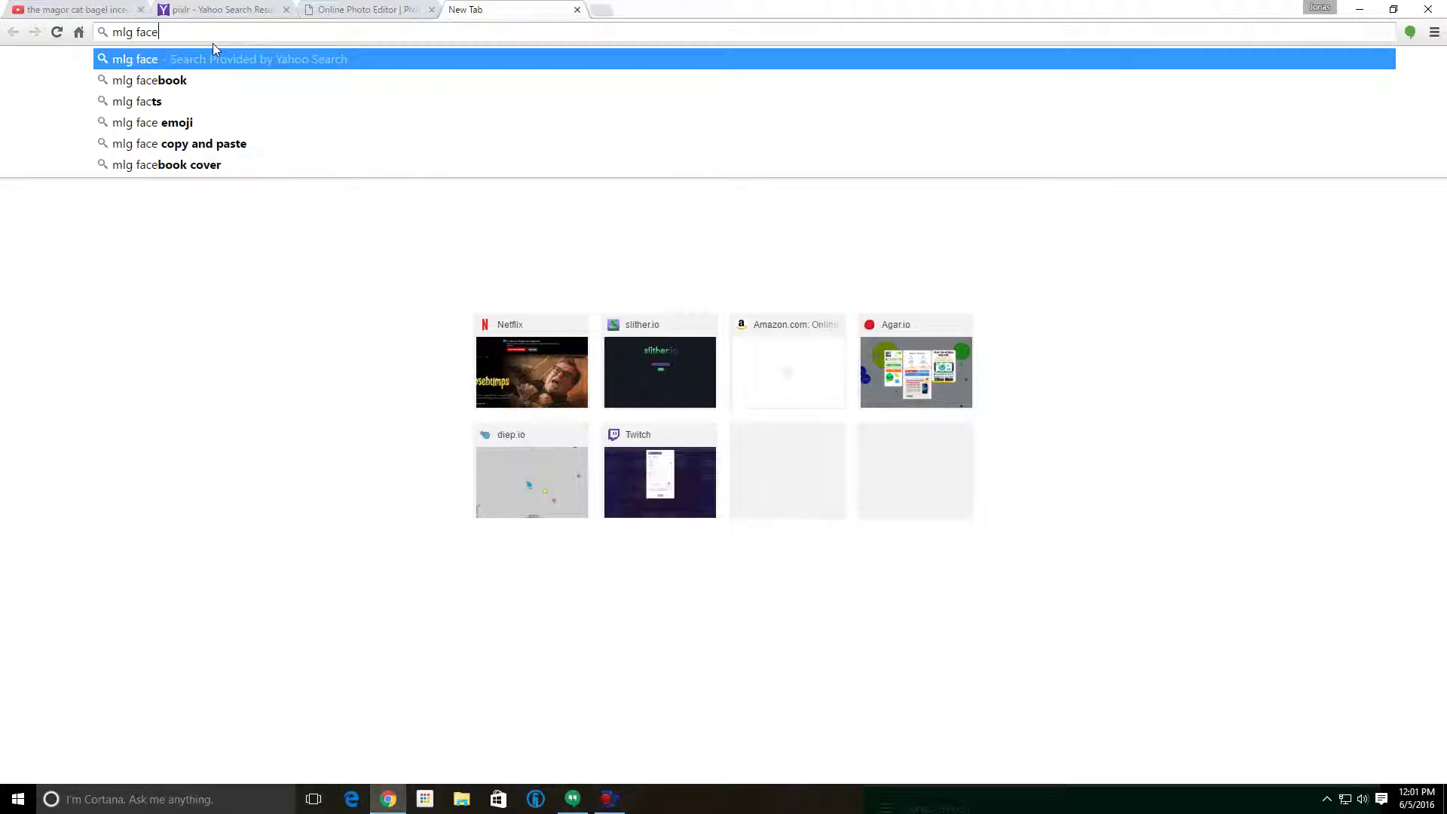
key(Return)
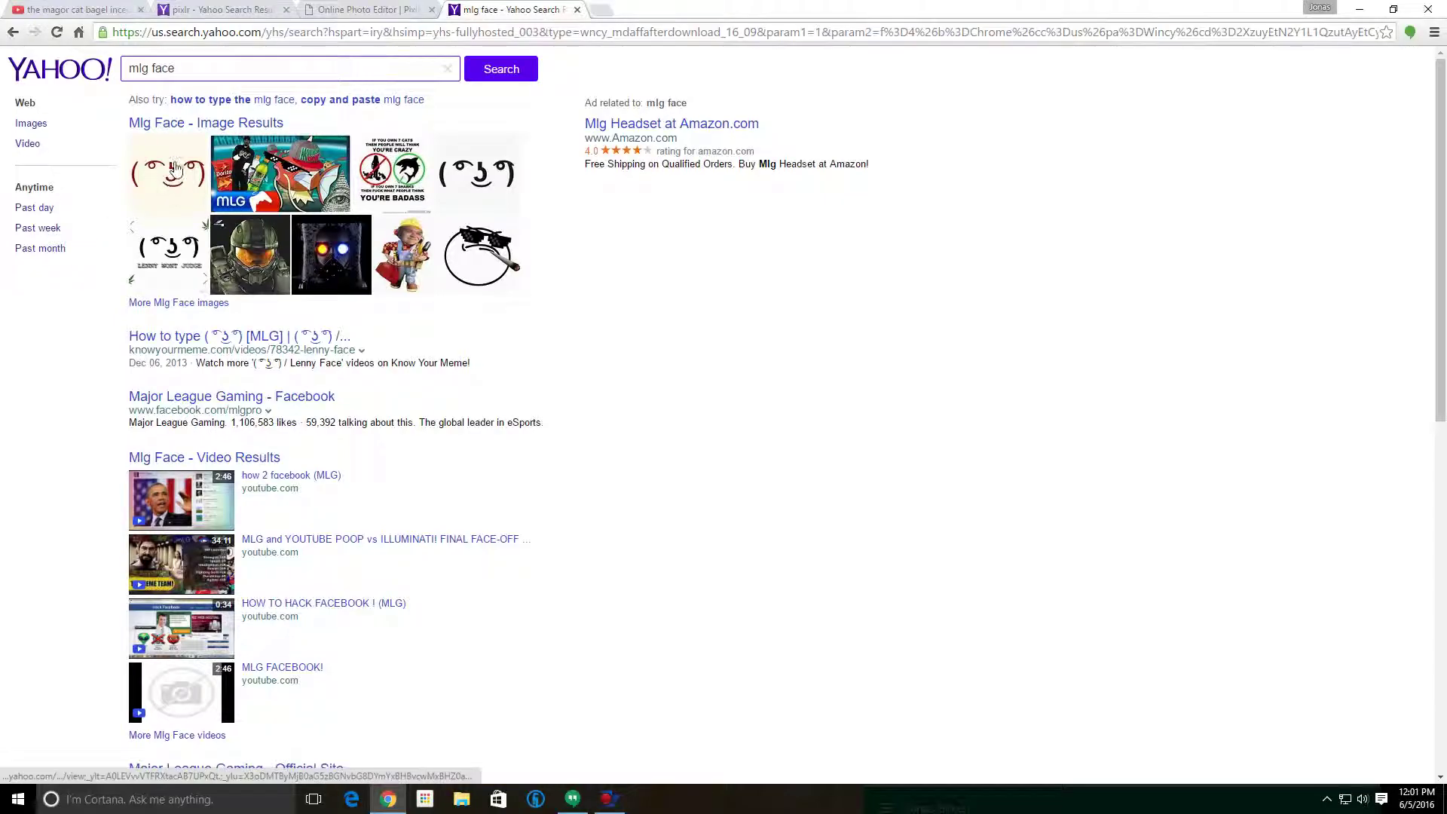
click(207, 122)
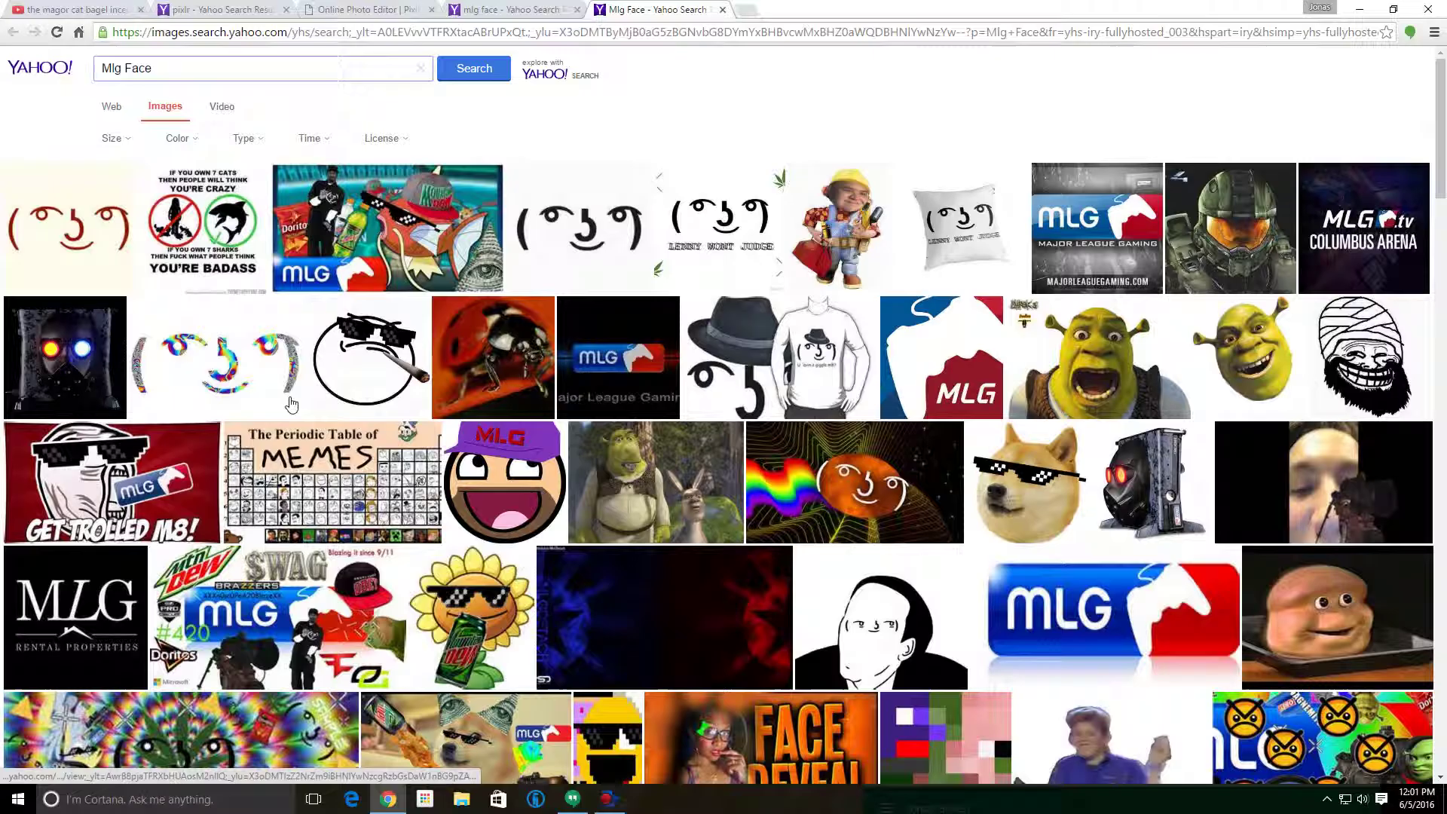
- Find the yellow derp face on a black background among the image results and save it as photo.jpg
mouse_move(291, 404)
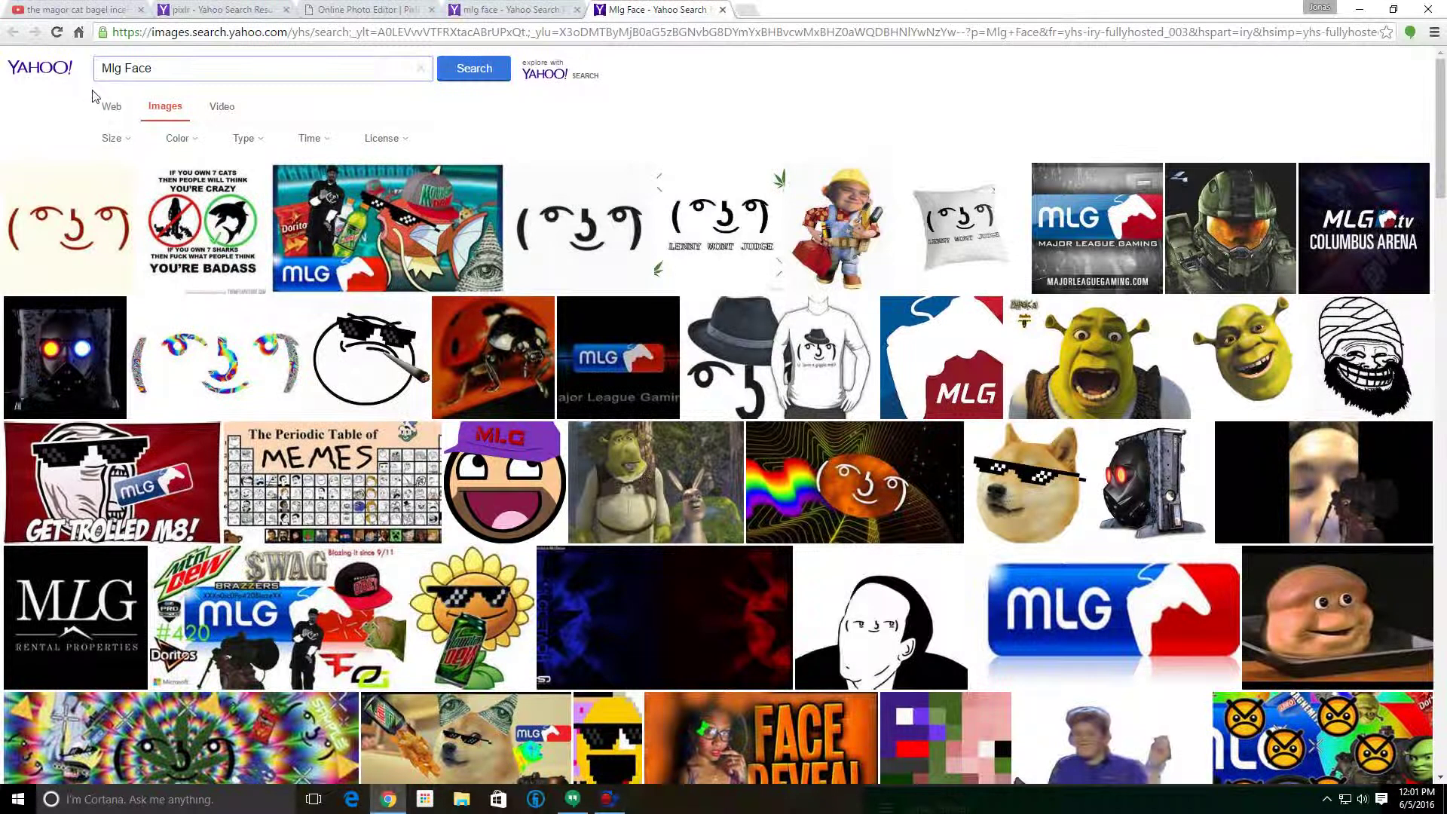
scroll(92, 97, down, 10)
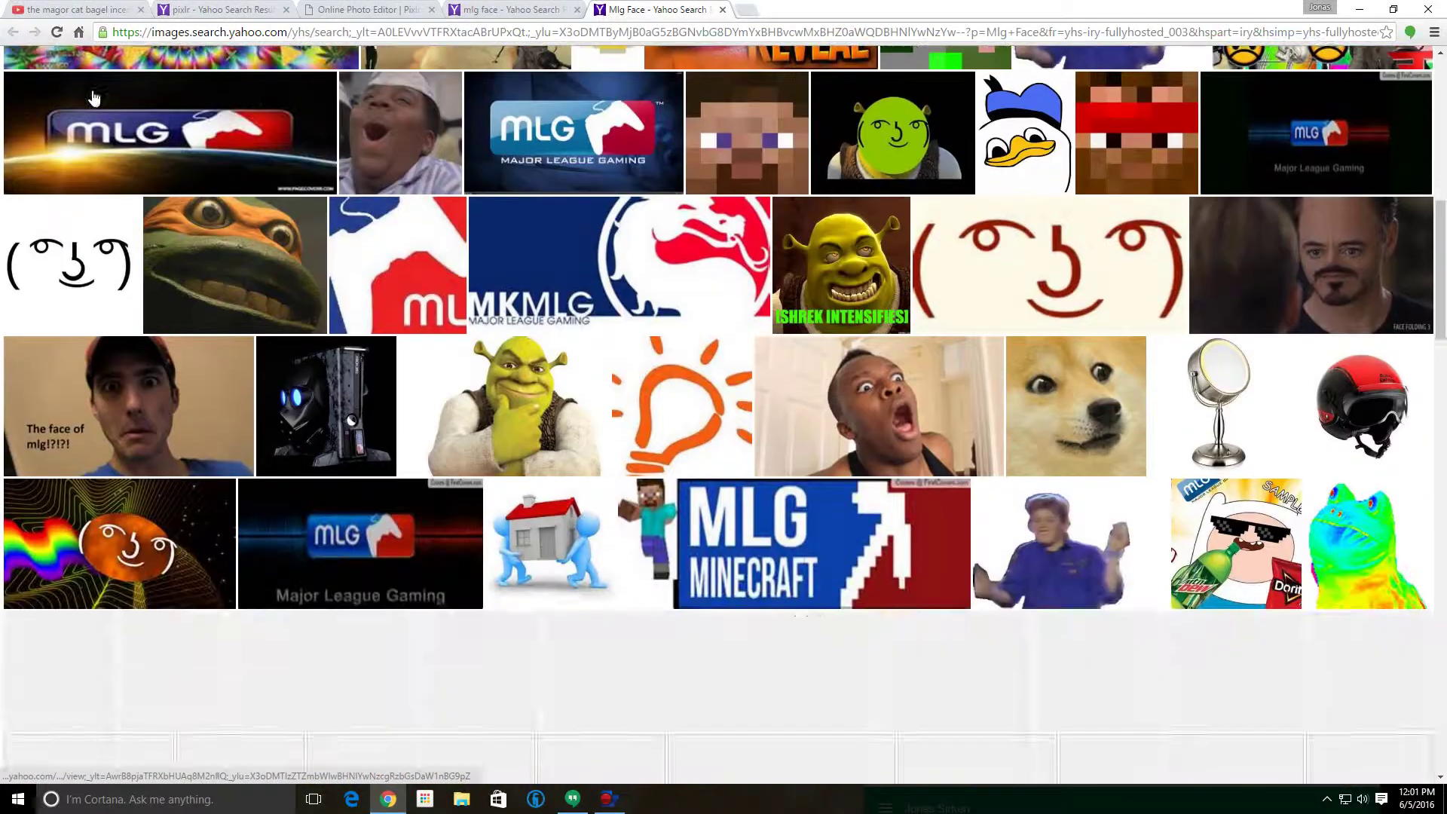
scroll(93, 97, down, 3)
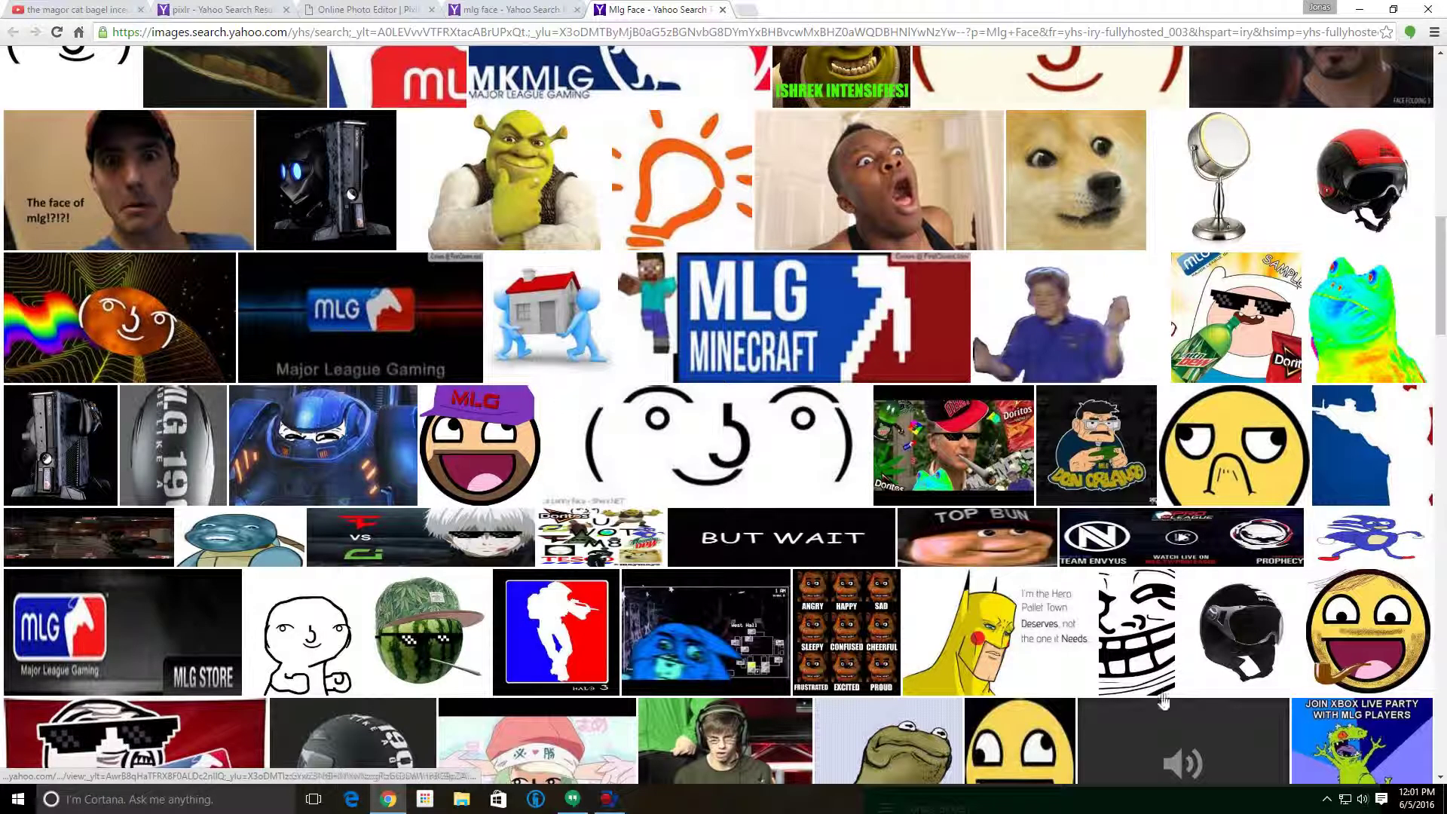
scroll(566, 404, down, 4)
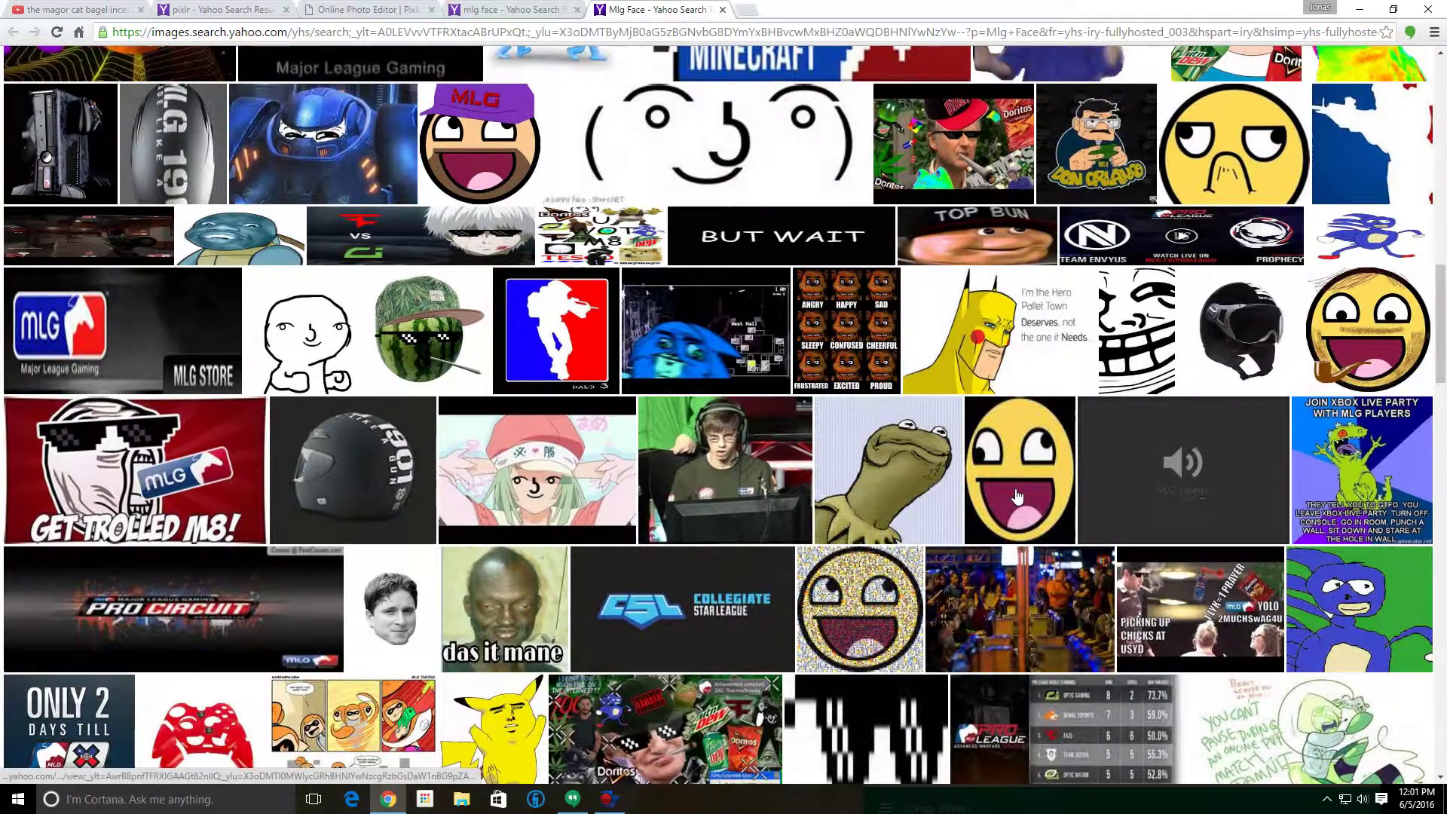
click(1017, 496)
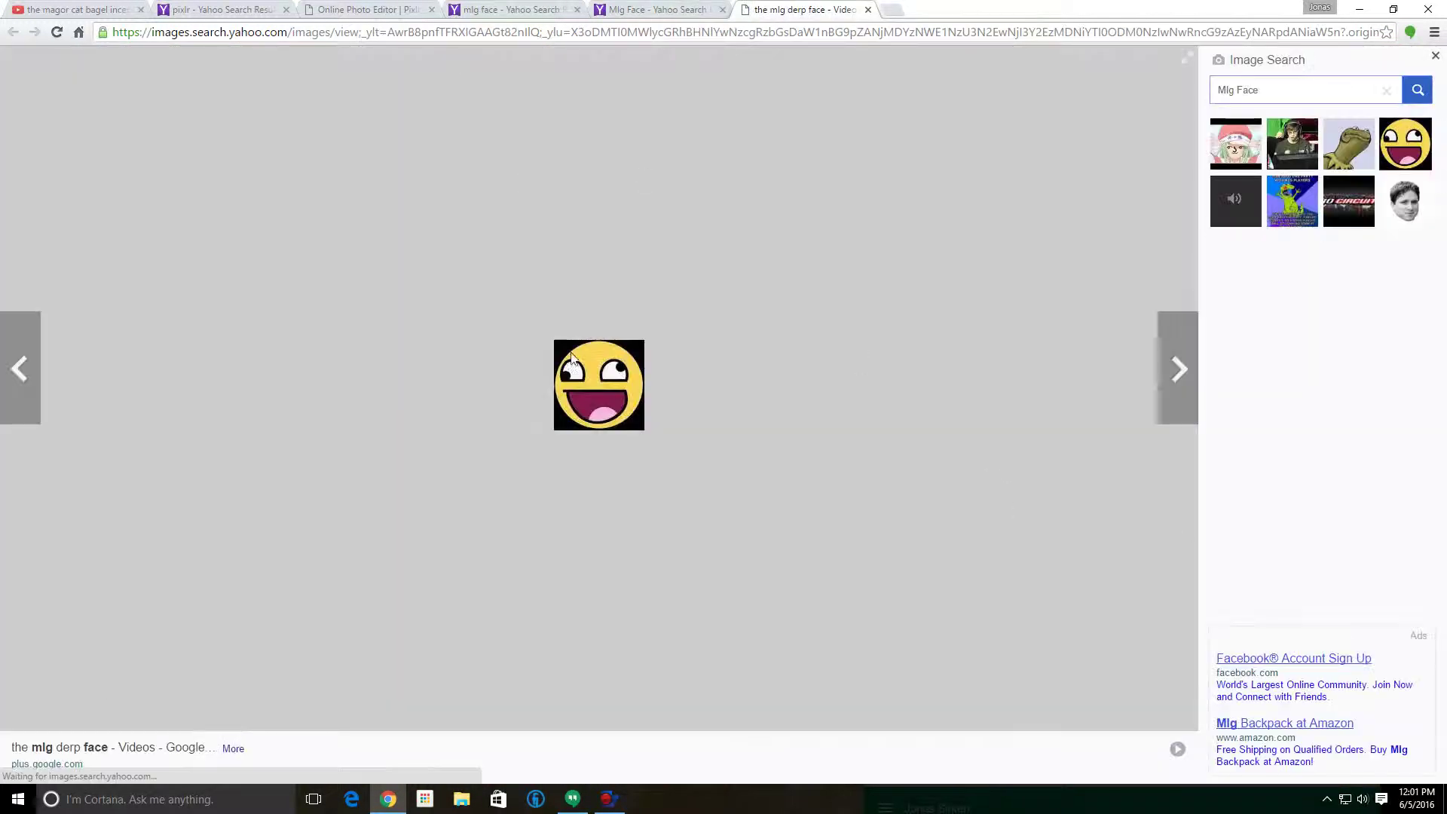
right_click(594, 397)
click(668, 423)
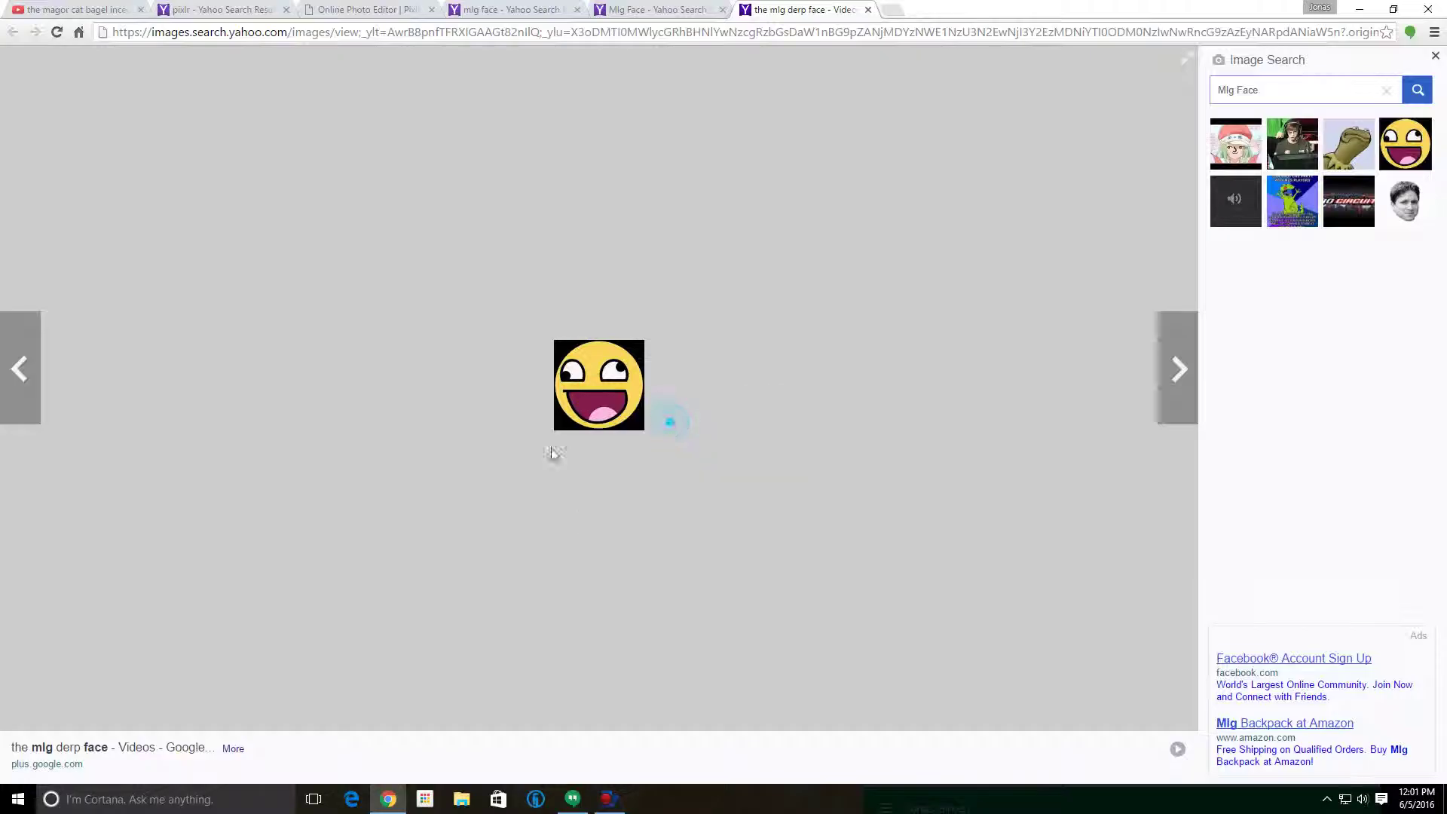
click(574, 383)
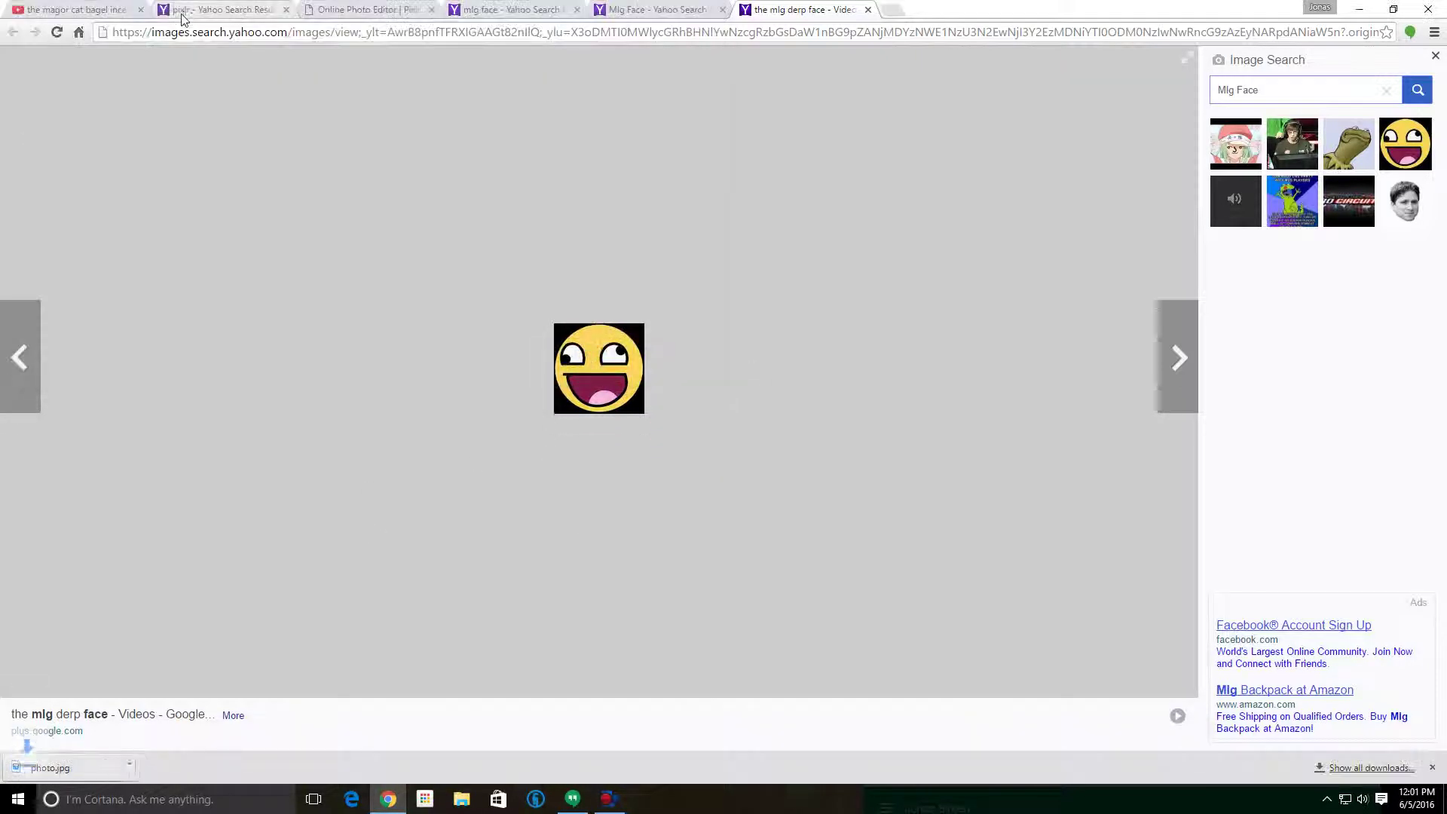
- Close the face image, image results and YouTube tabs, and return to the Pixlr editor
click(869, 9)
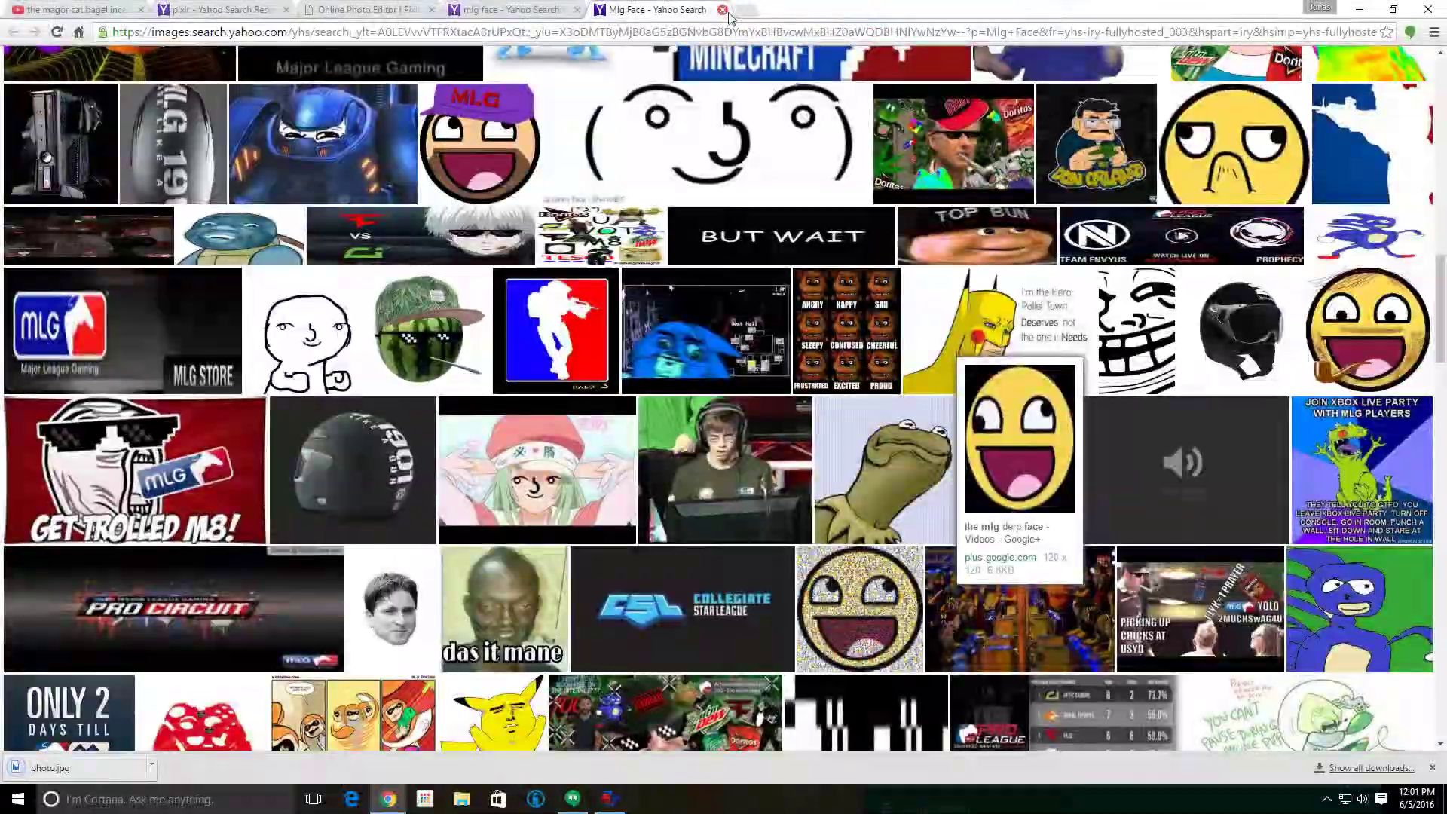
click(722, 9)
click(34, 8)
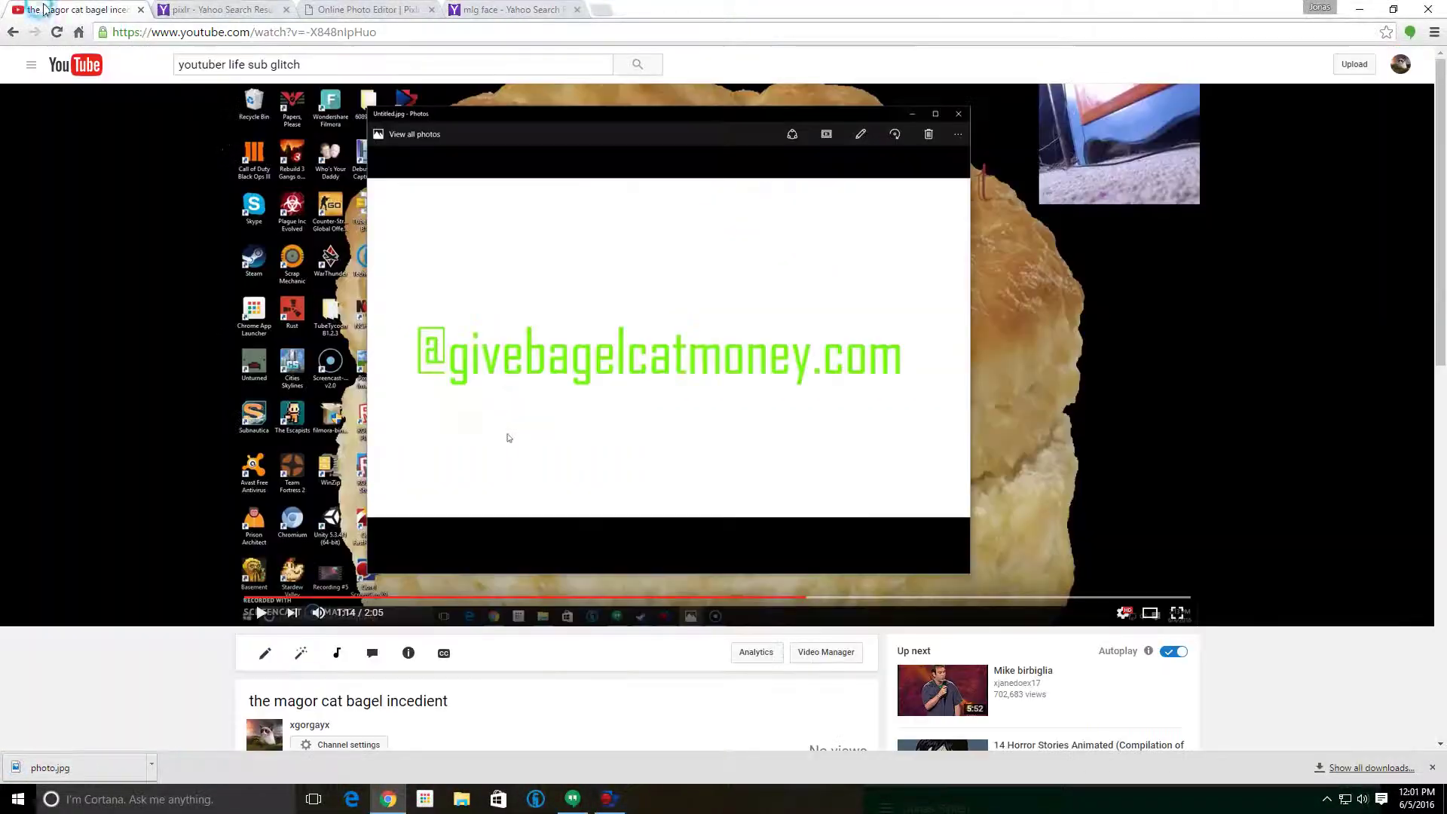
click(223, 6)
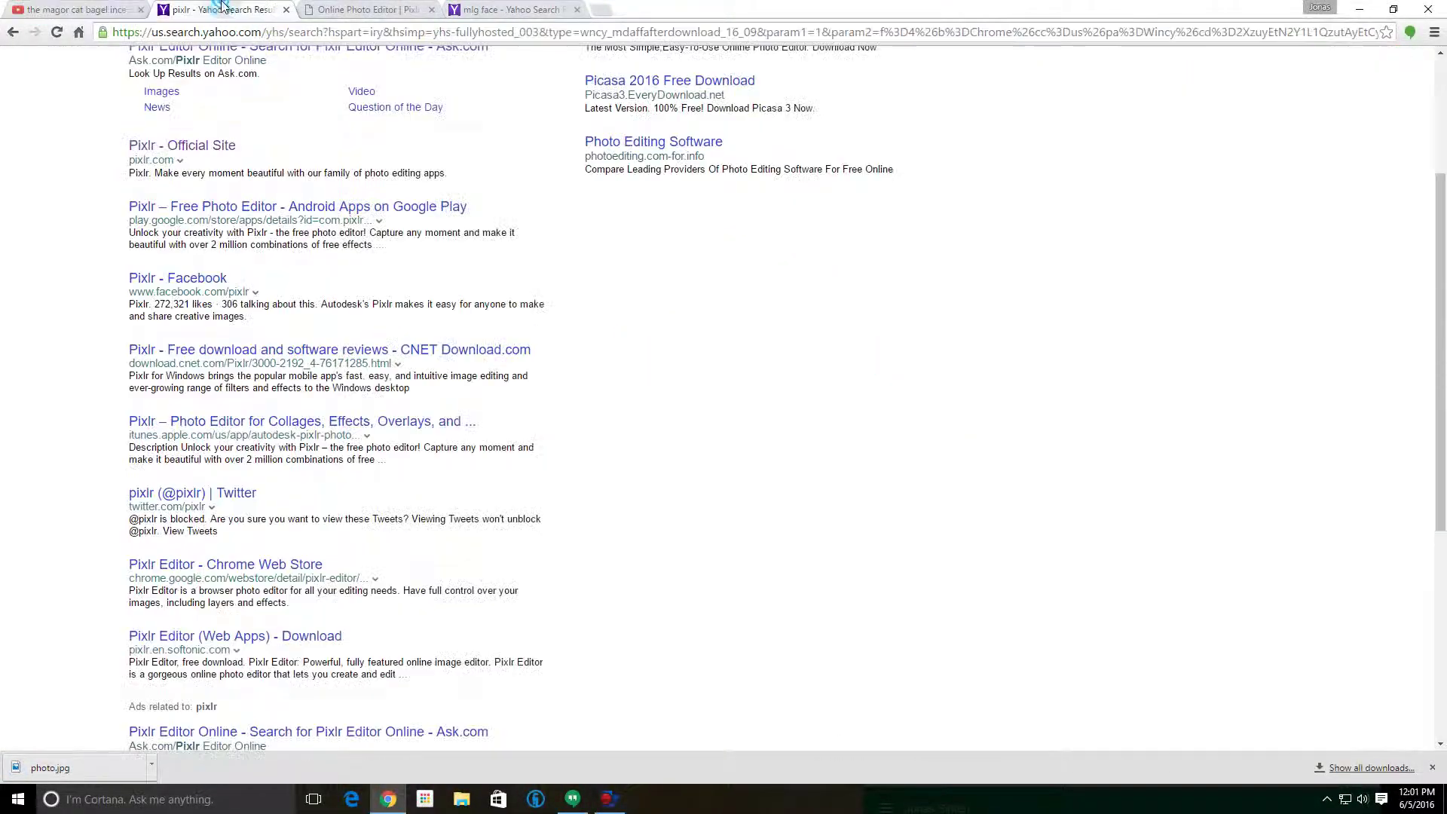
click(141, 10)
click(198, 11)
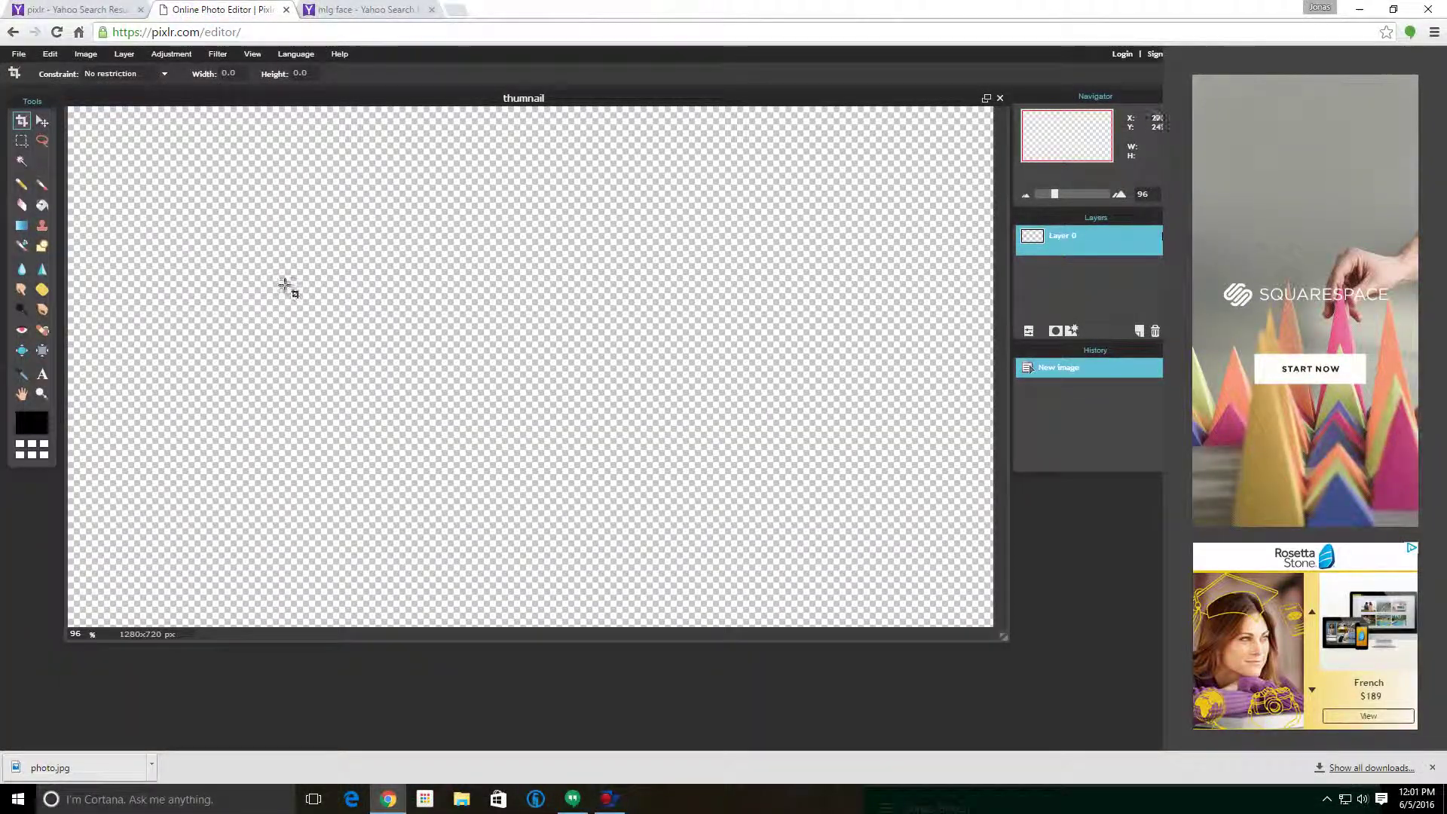
- Open the downloaded photo image of the yellow face from the Downloads folder in the editor
click(18, 54)
click(45, 87)
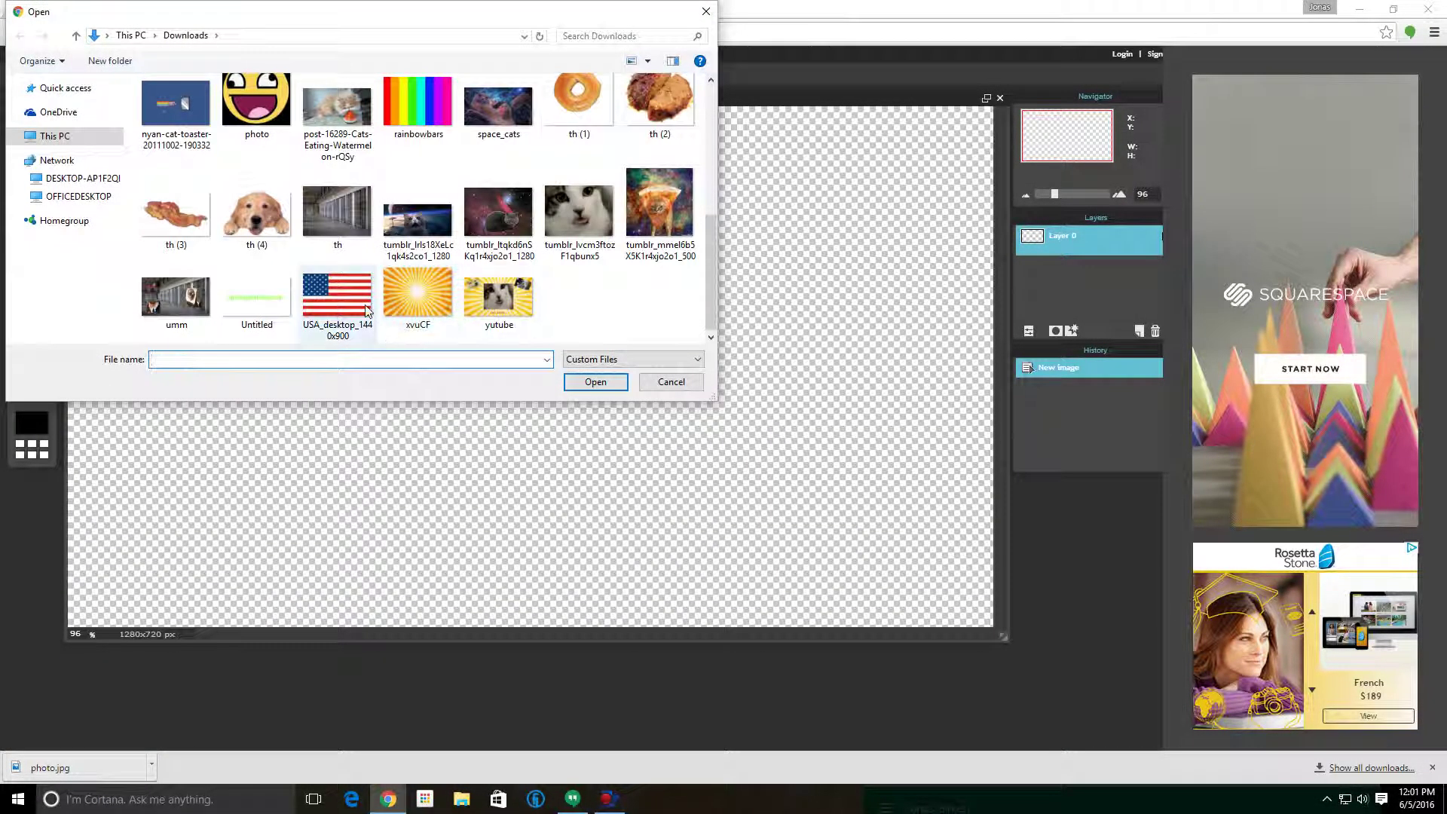
scroll(374, 316, up, 6)
scroll(421, 300, down, 6)
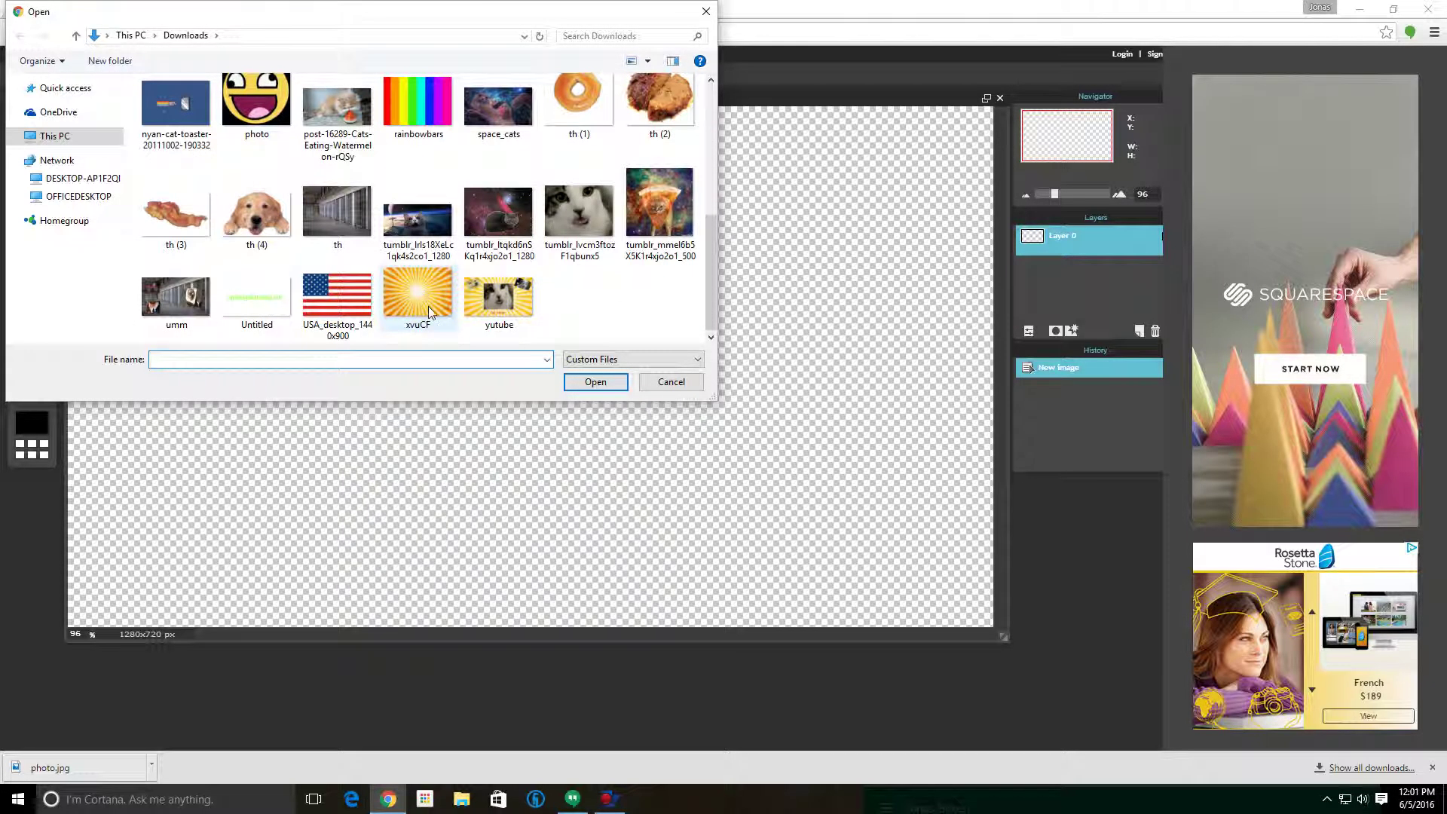
scroll(430, 311, up, 3)
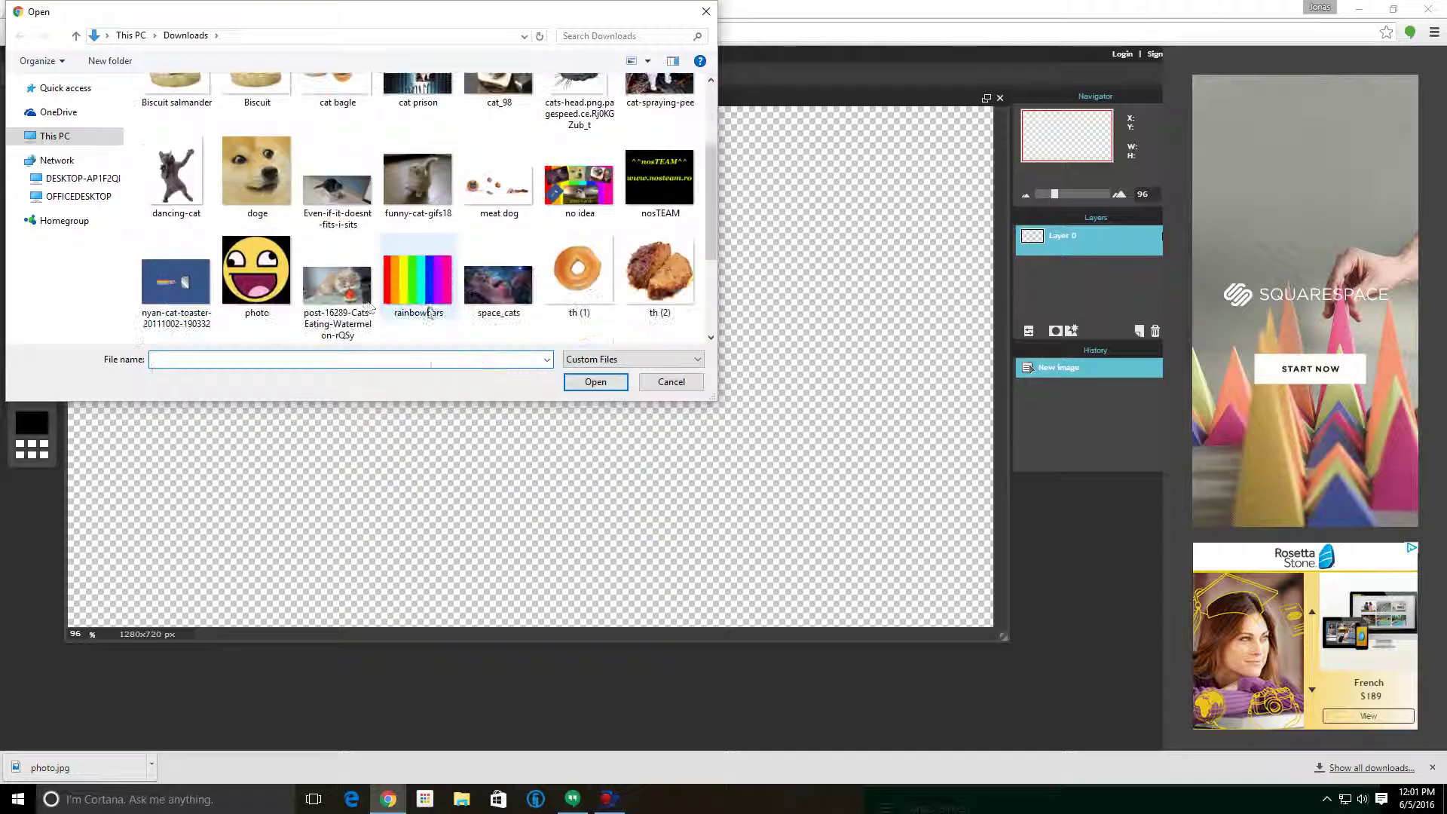
click(257, 271)
click(599, 382)
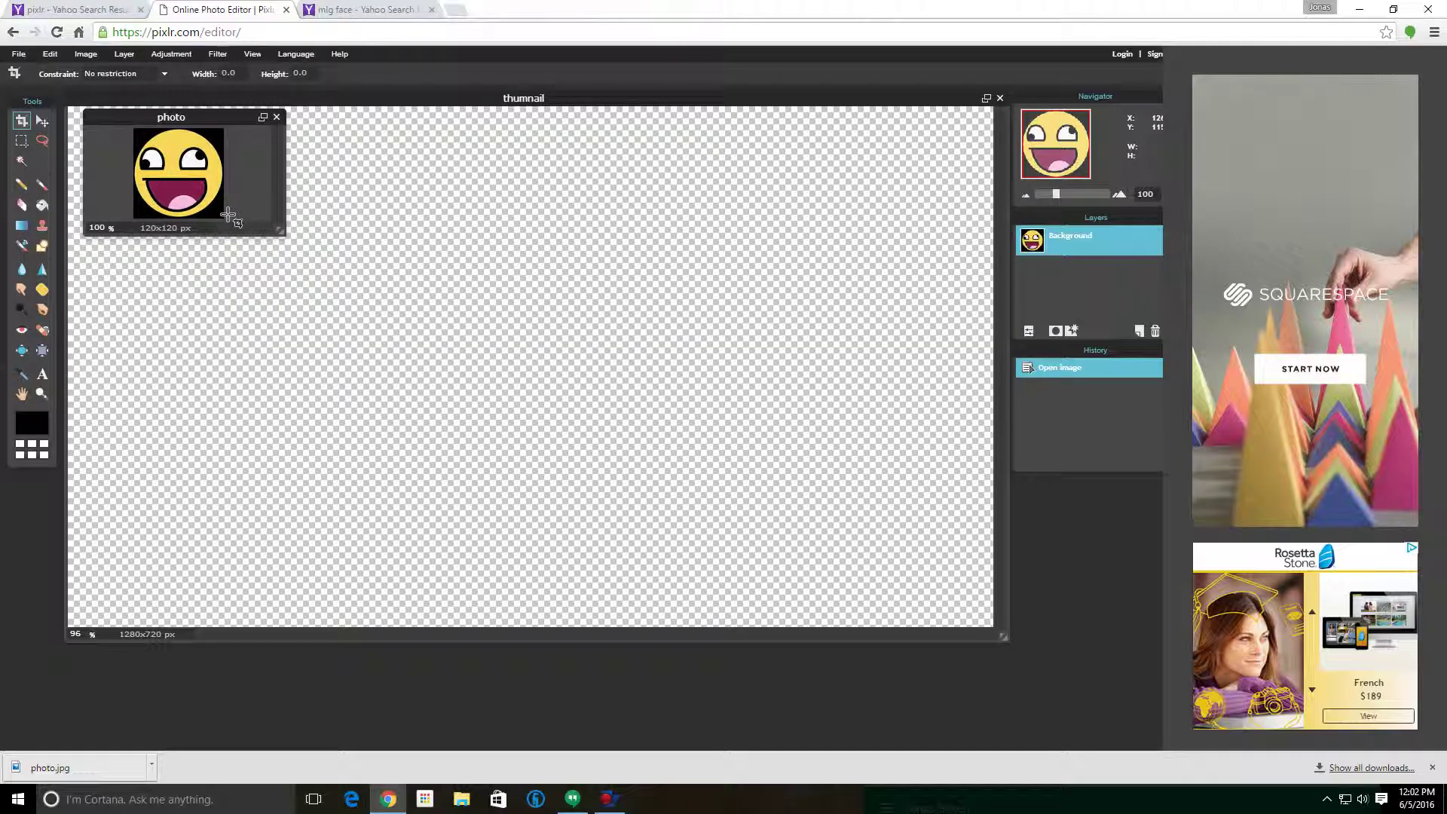
- Copy the whole face photo and paste it into the transparent thumbnail image as a new layer
key(ctrl+a)
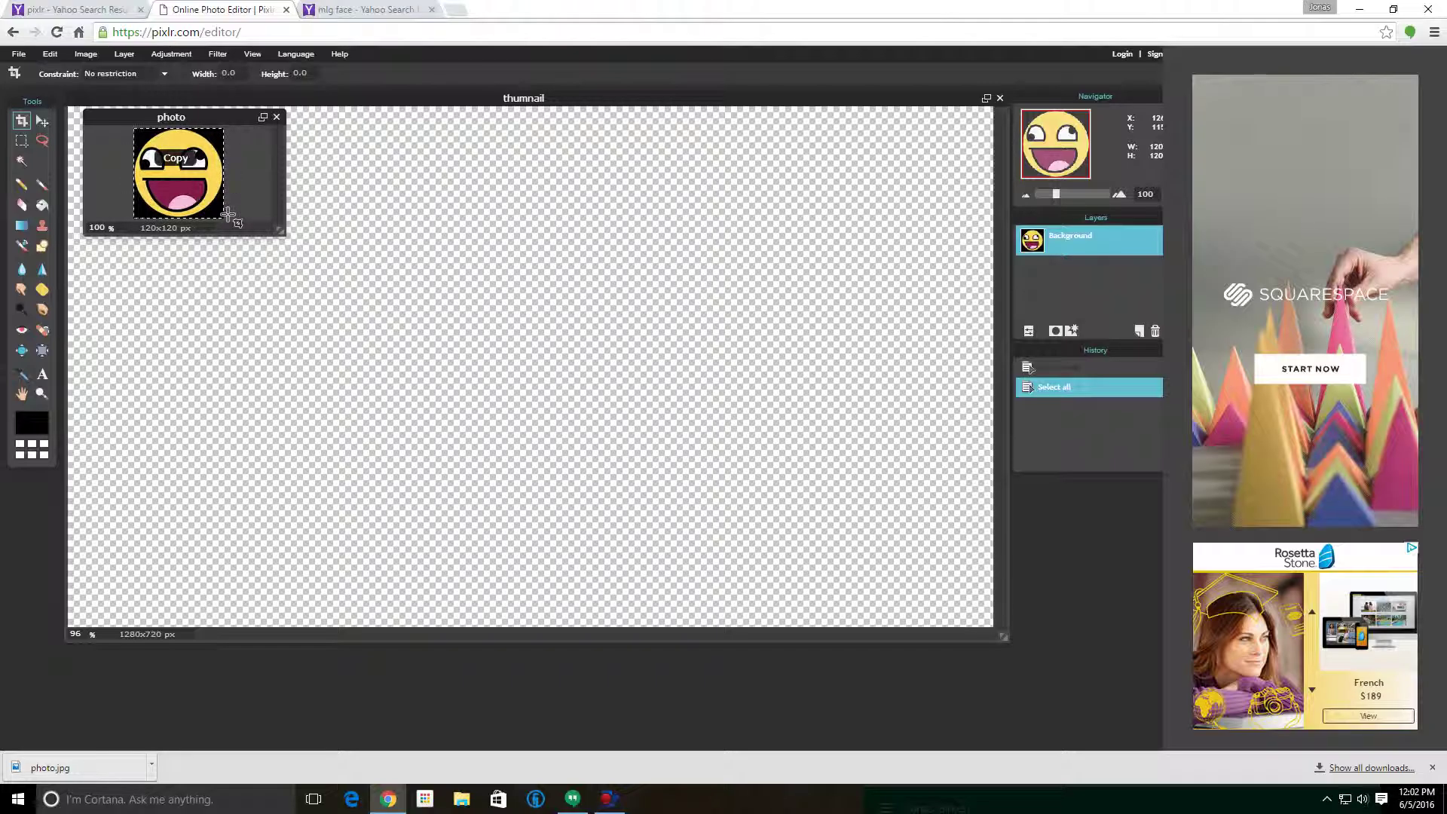
click(420, 314)
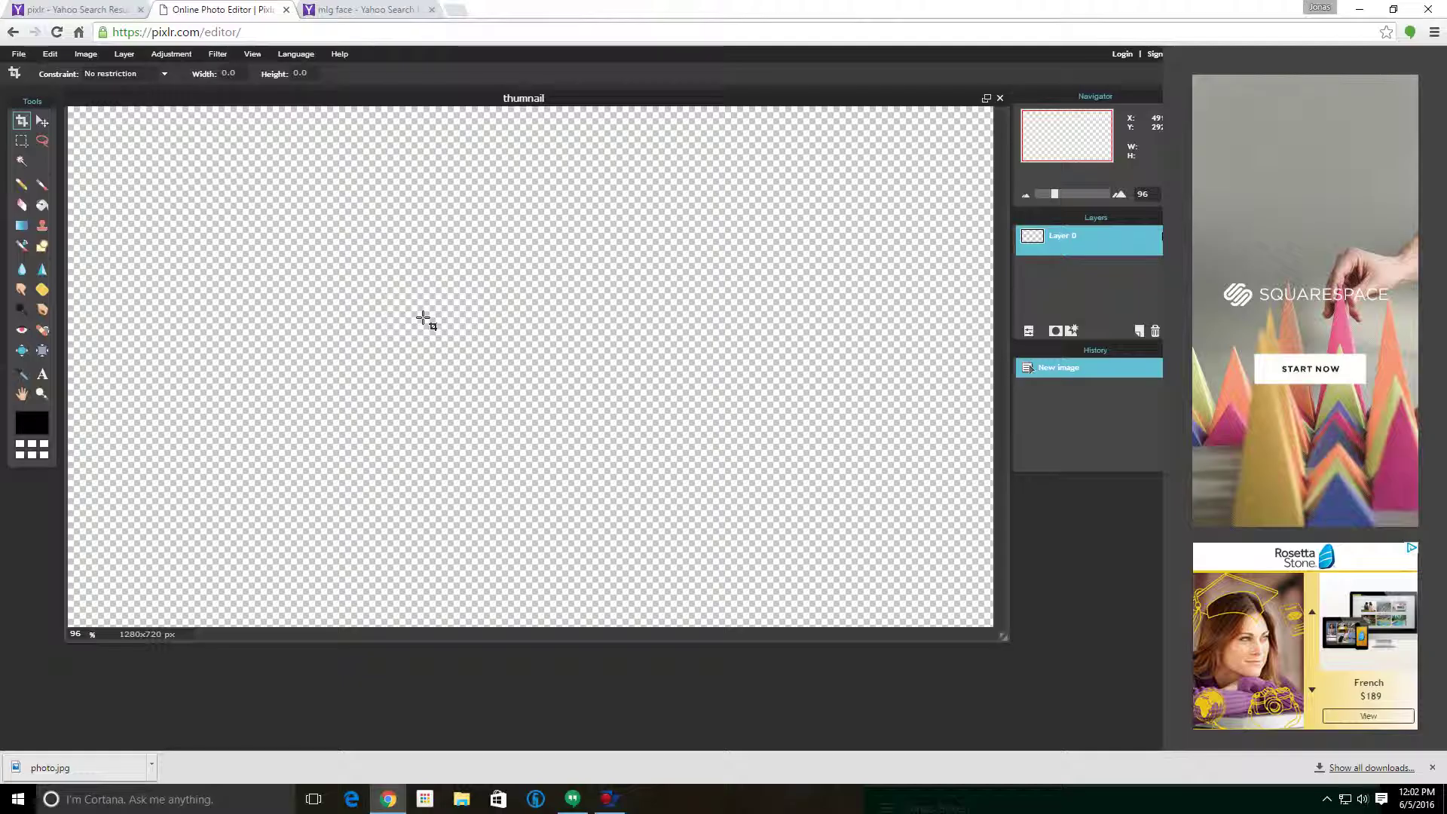
key(ctrl+v)
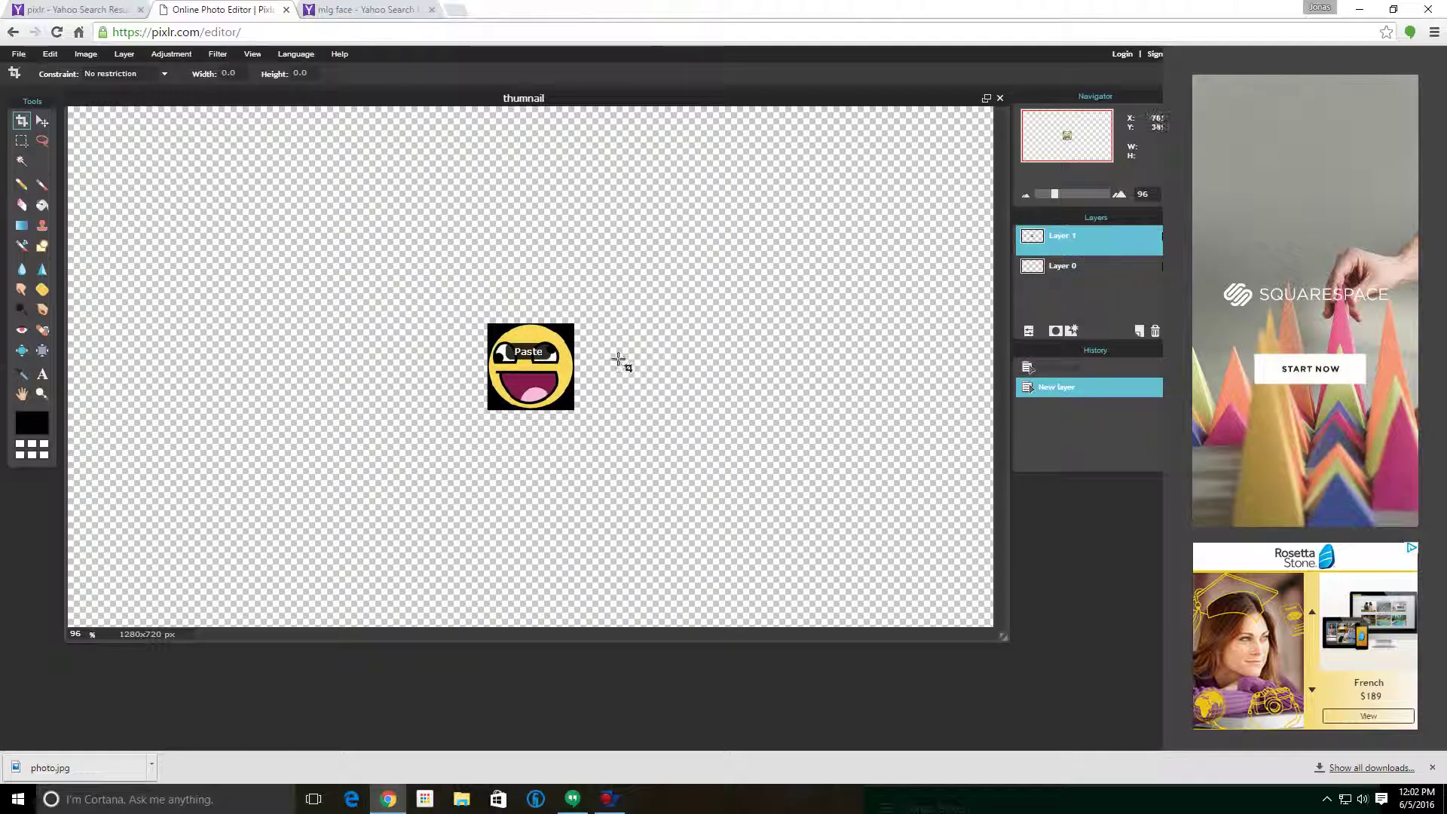
- Free transform the pasted face so it spans the full canvas width and extends past the upper and lower edges
click(50, 55)
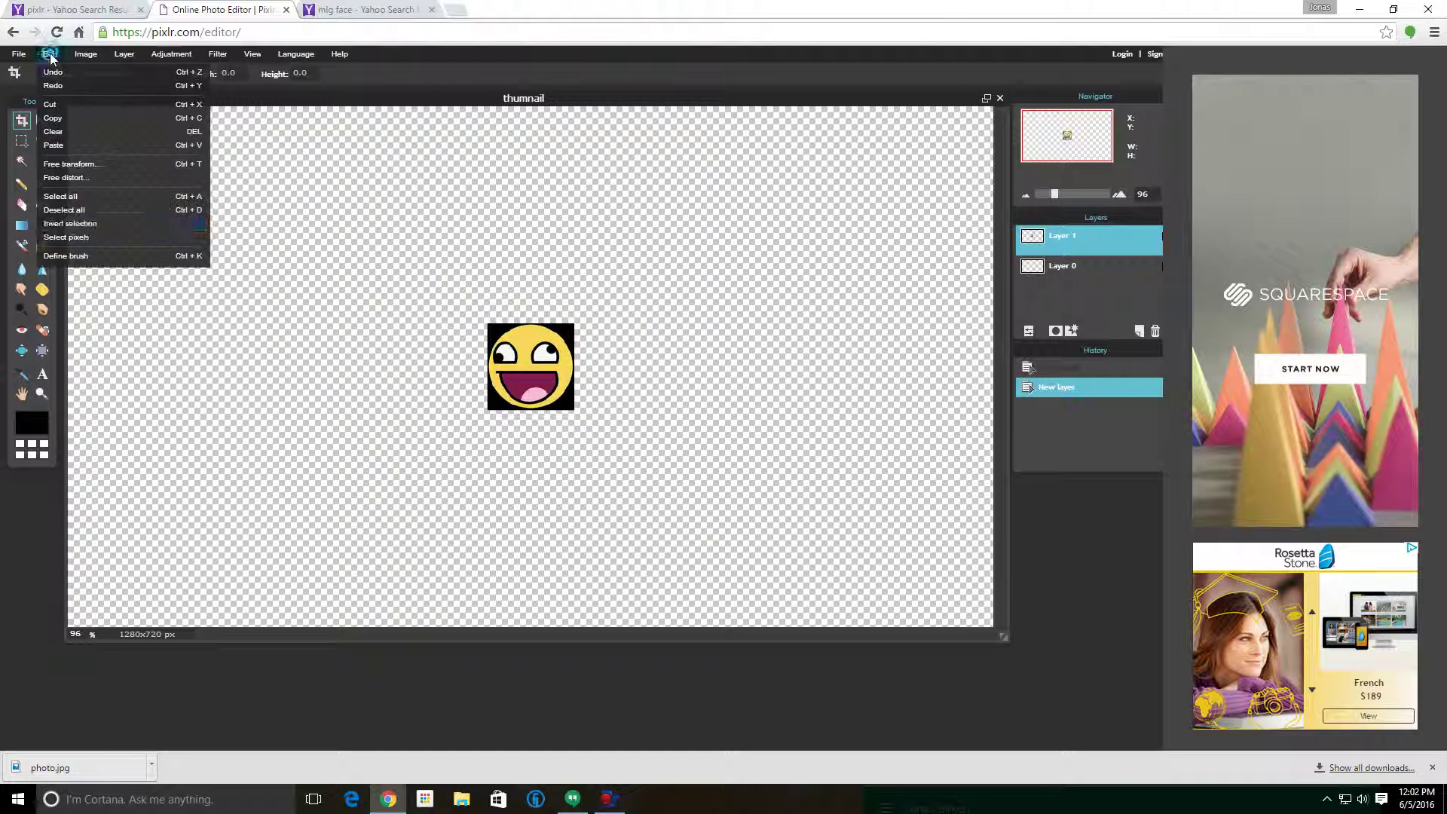
click(97, 165)
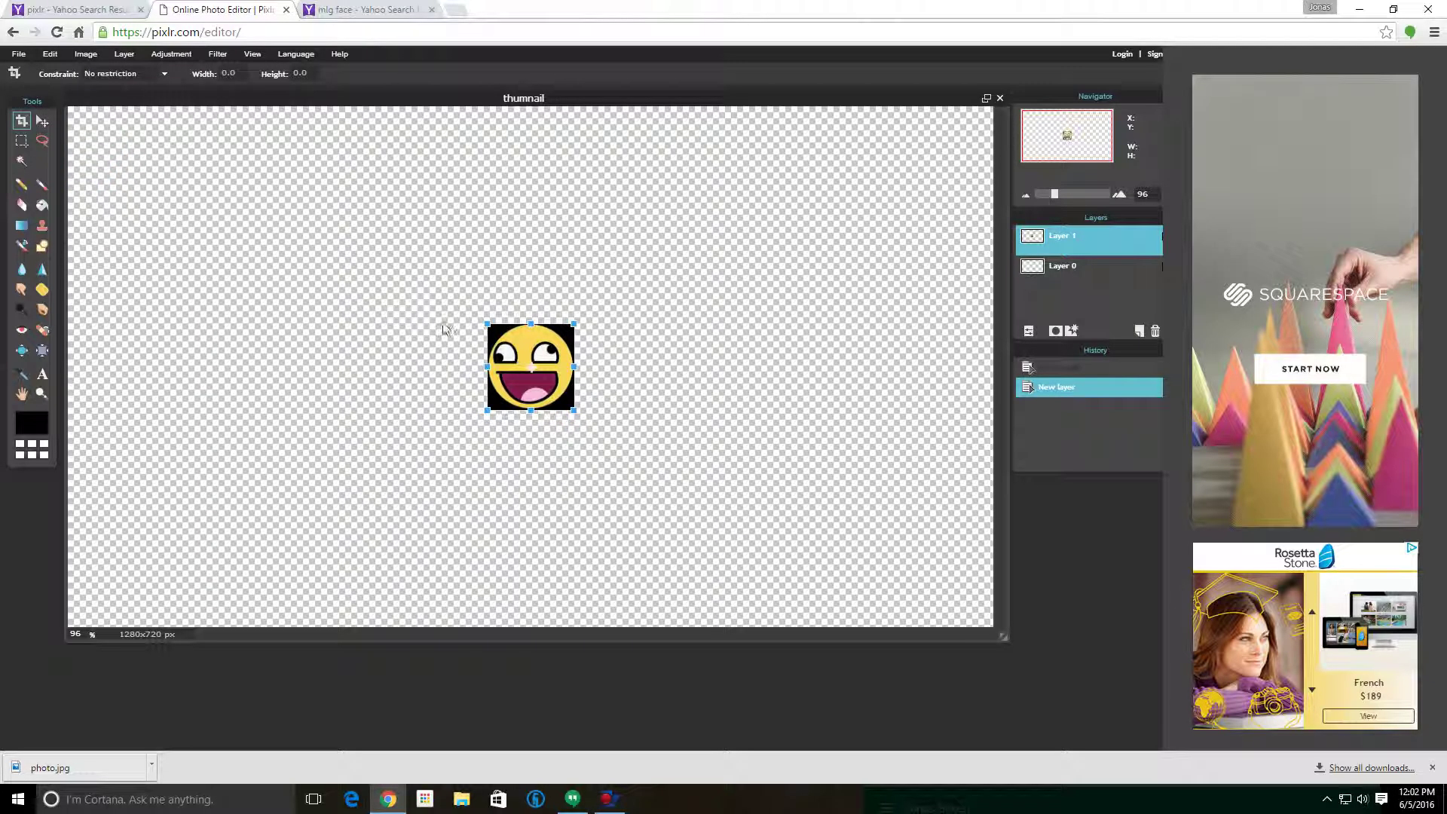
drag(487, 324, 150, 107)
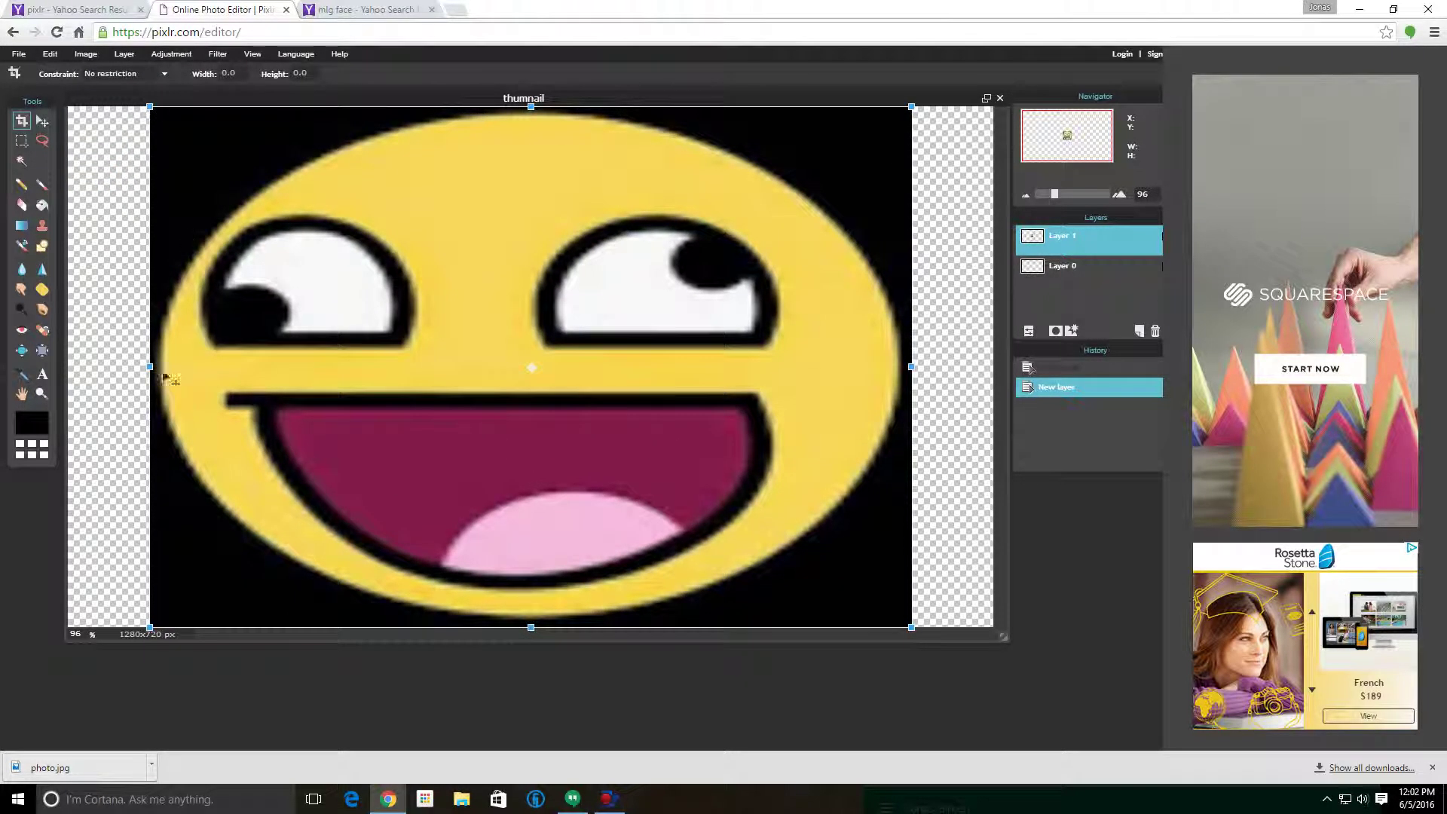
drag(150, 367, 70, 373)
click(921, 128)
drag(528, 625, 528, 658)
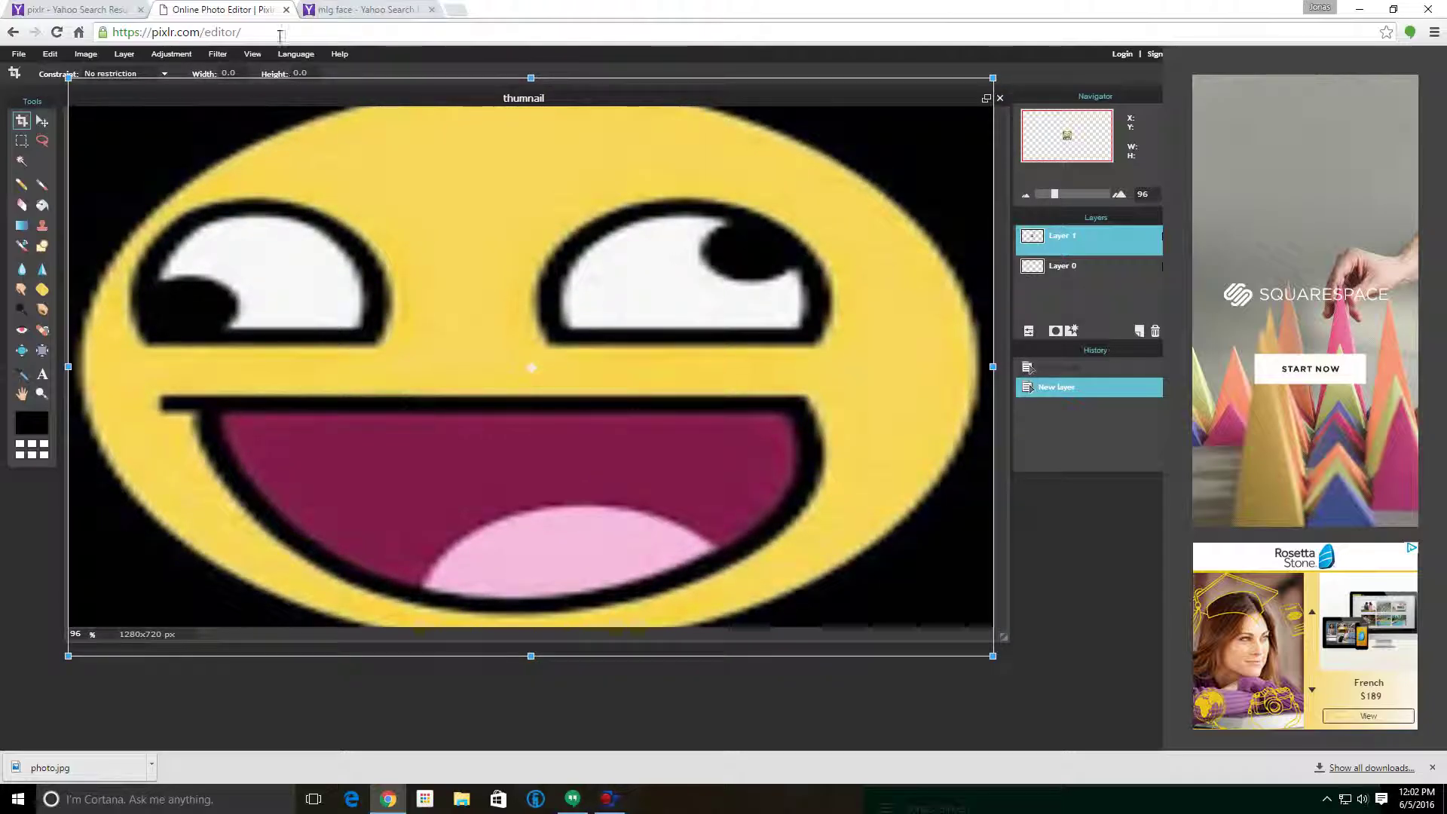
- Switch to the Yahoo results for "mlg face" and search for "doge" instead
click(355, 9)
click(294, 66)
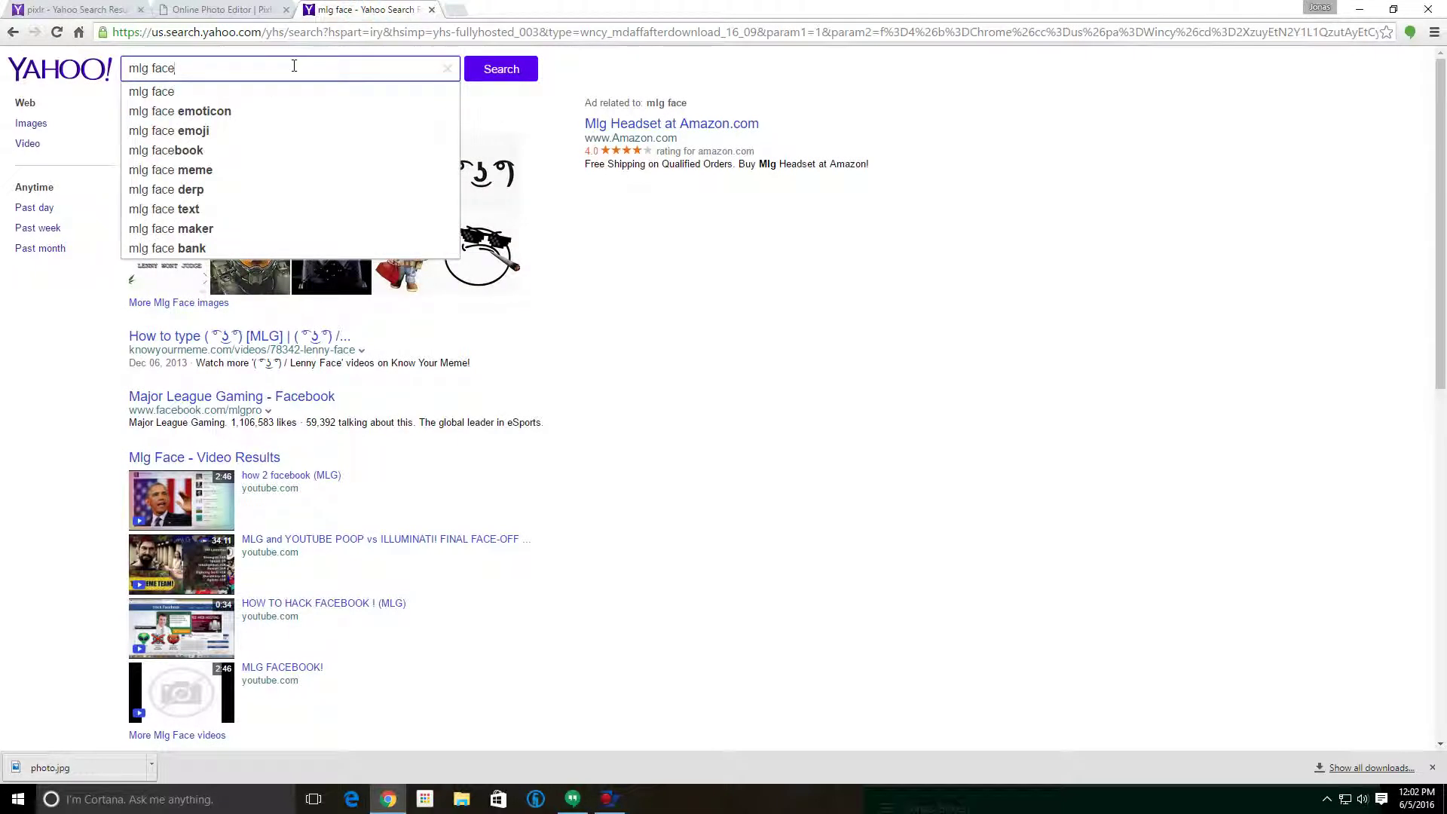
text(doge)
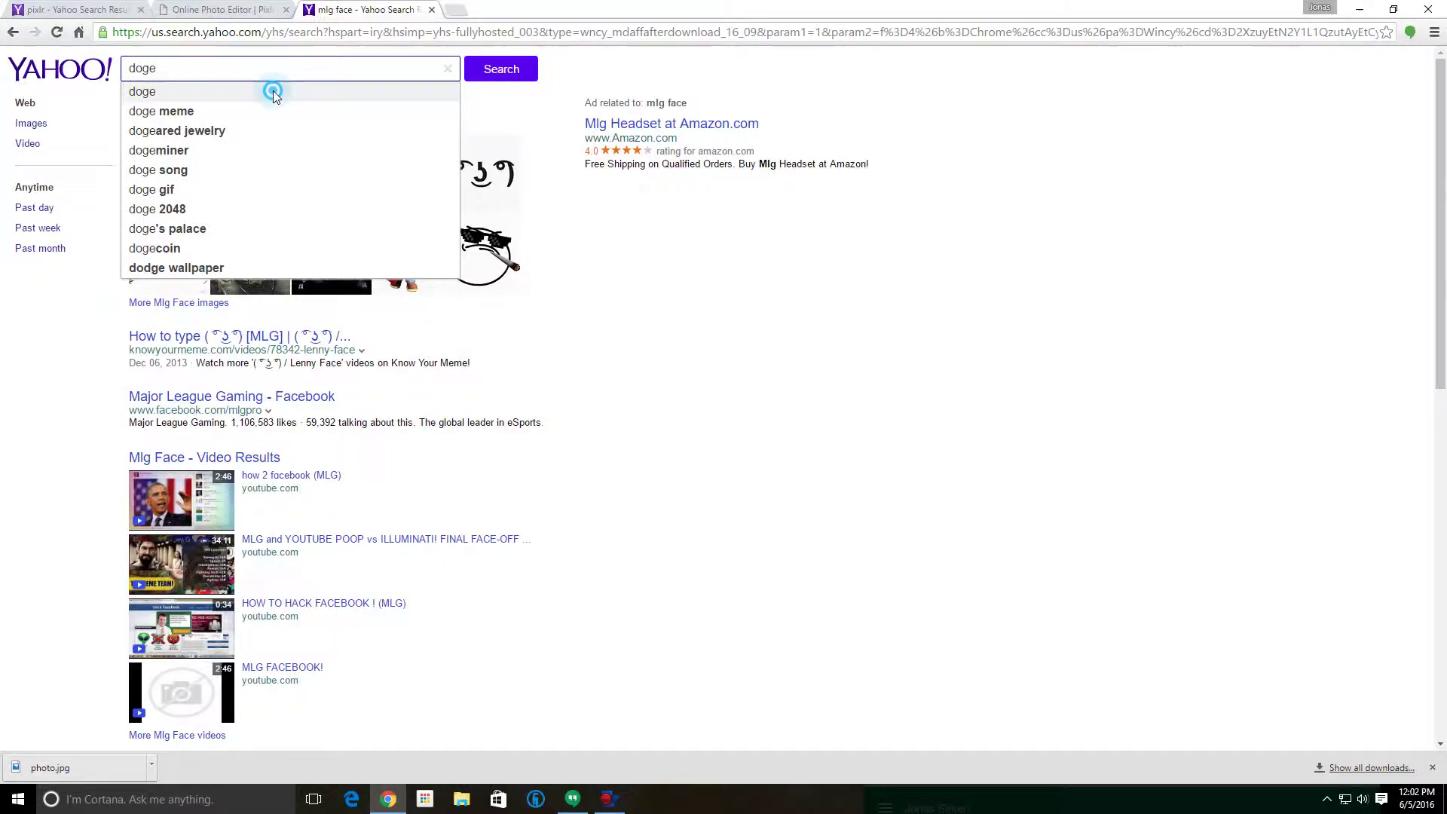
click(276, 96)
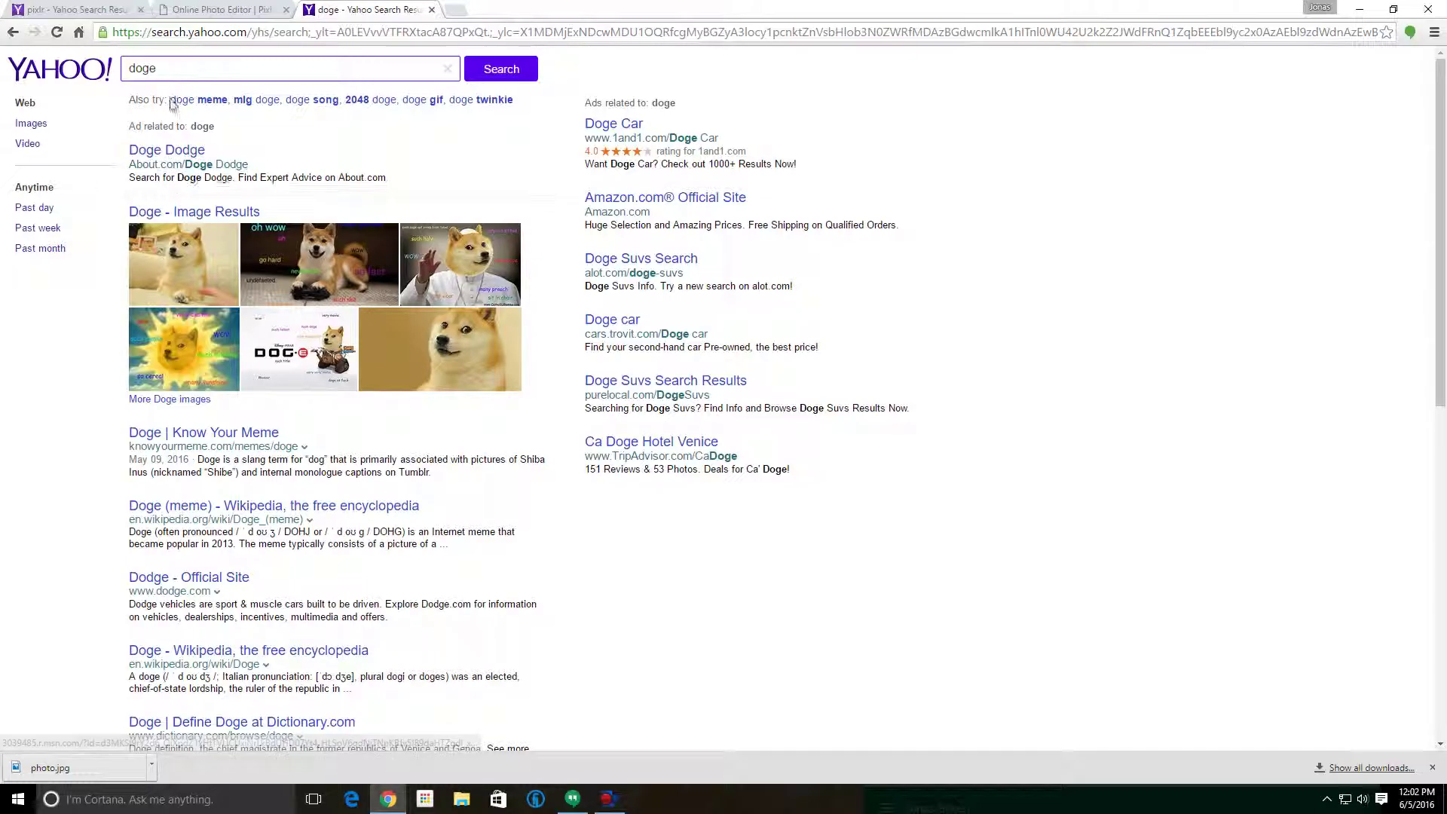
- Search for "transparent doge" instead and open the image results
click(172, 67)
key(BackSpace)
key(BackSpace)
key(BackSpace)
key(BackSpace)
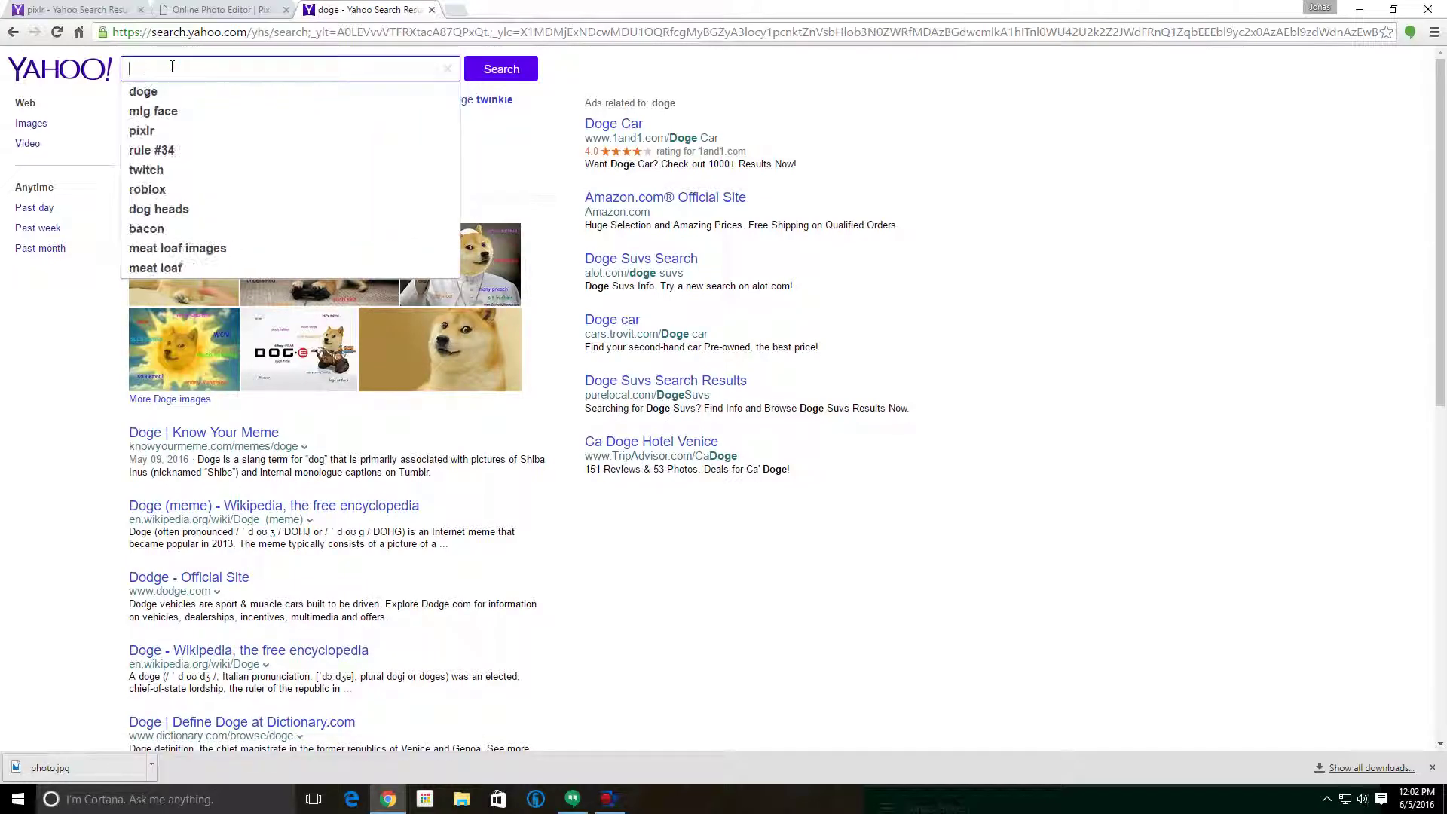
text(trans)
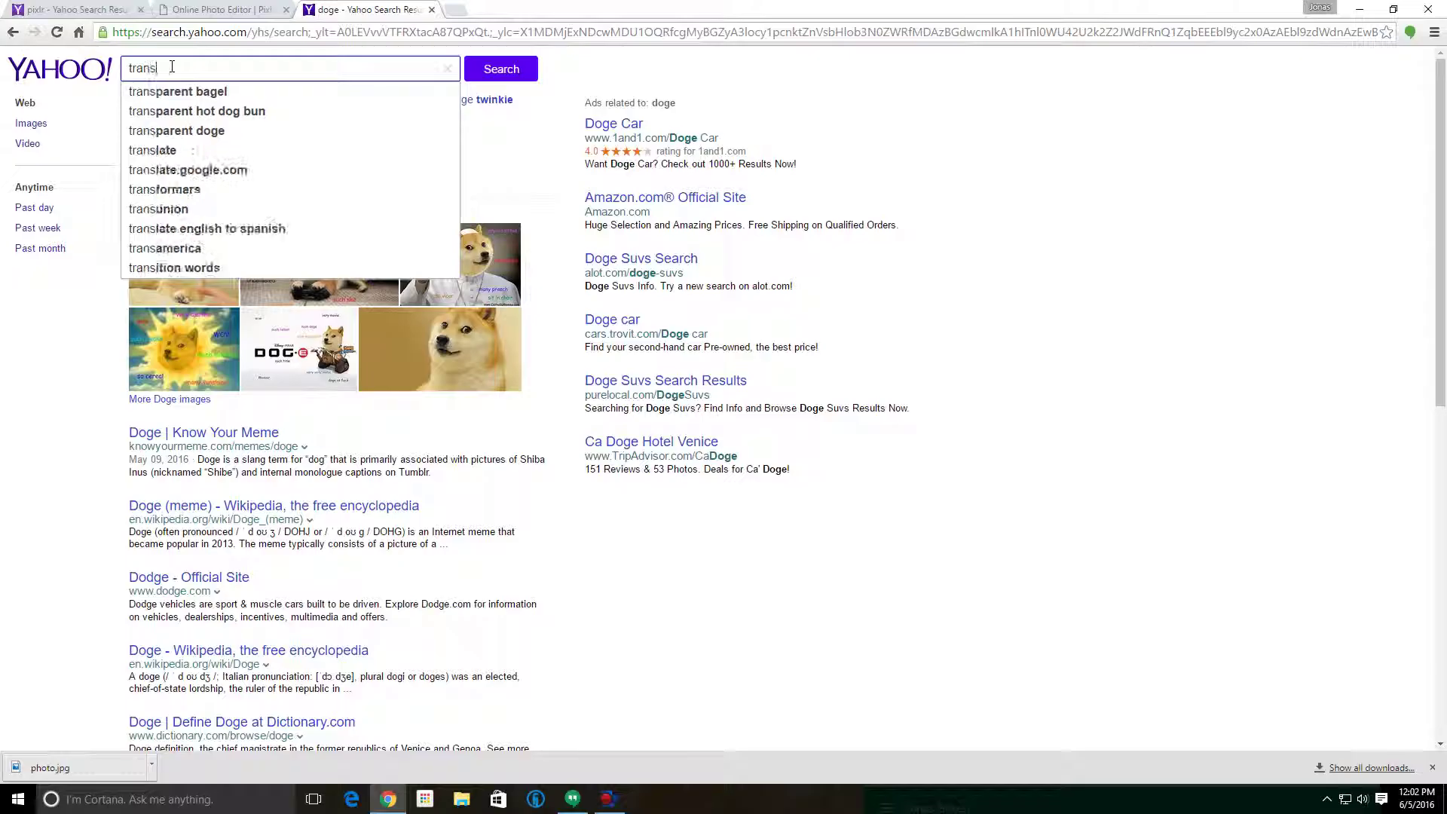
text(parent )
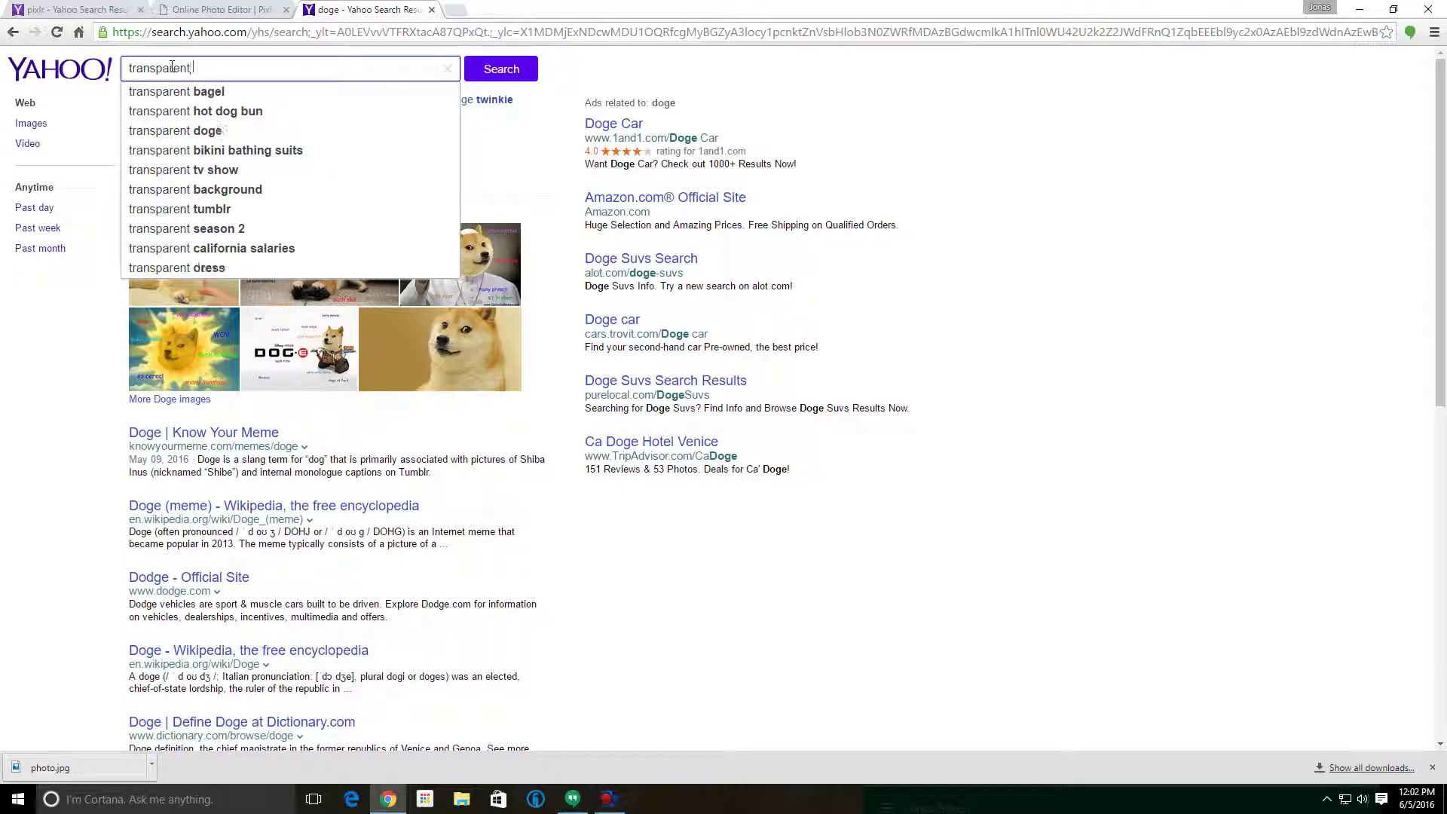
text(doge)
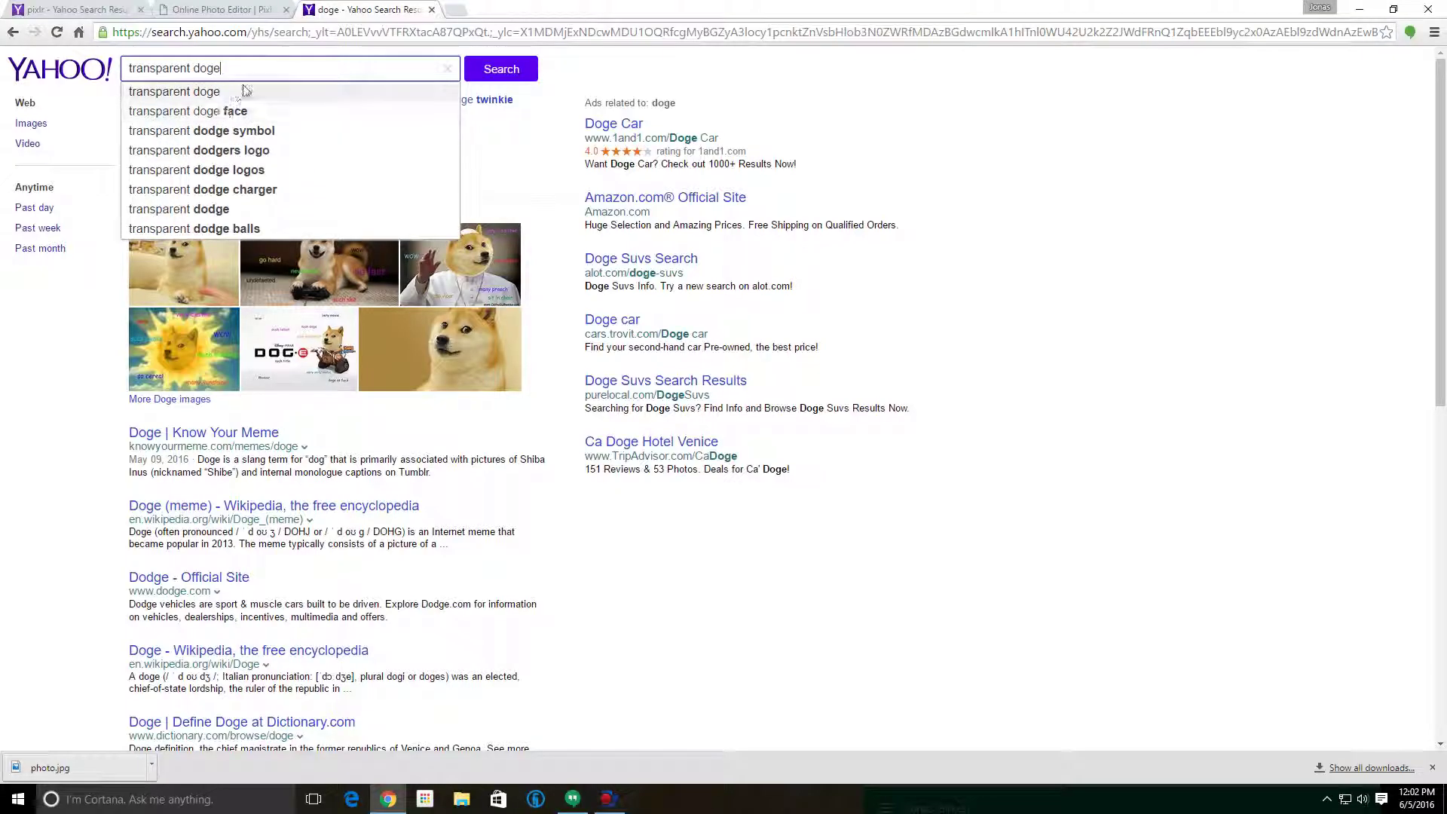
click(244, 89)
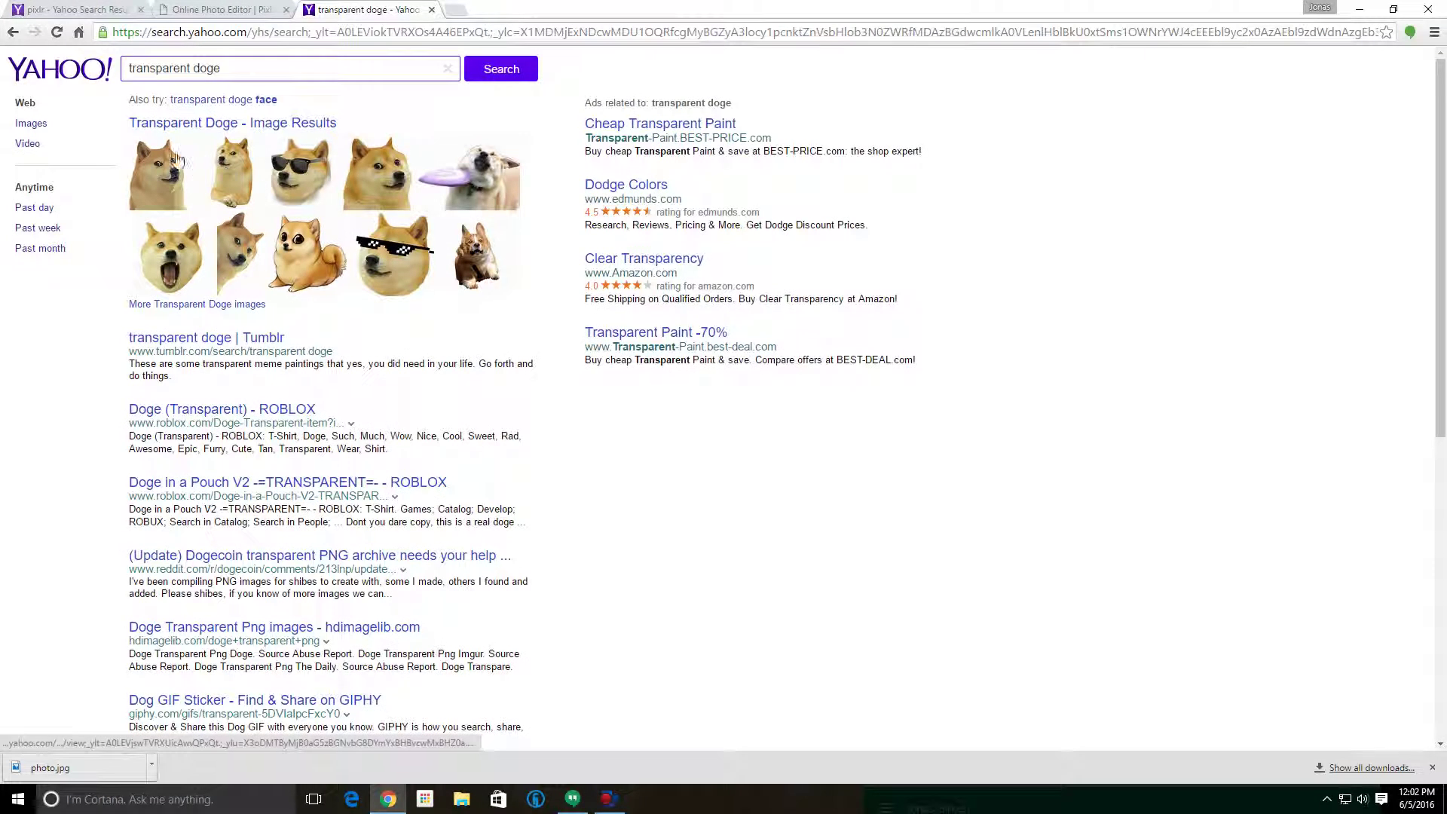
click(224, 125)
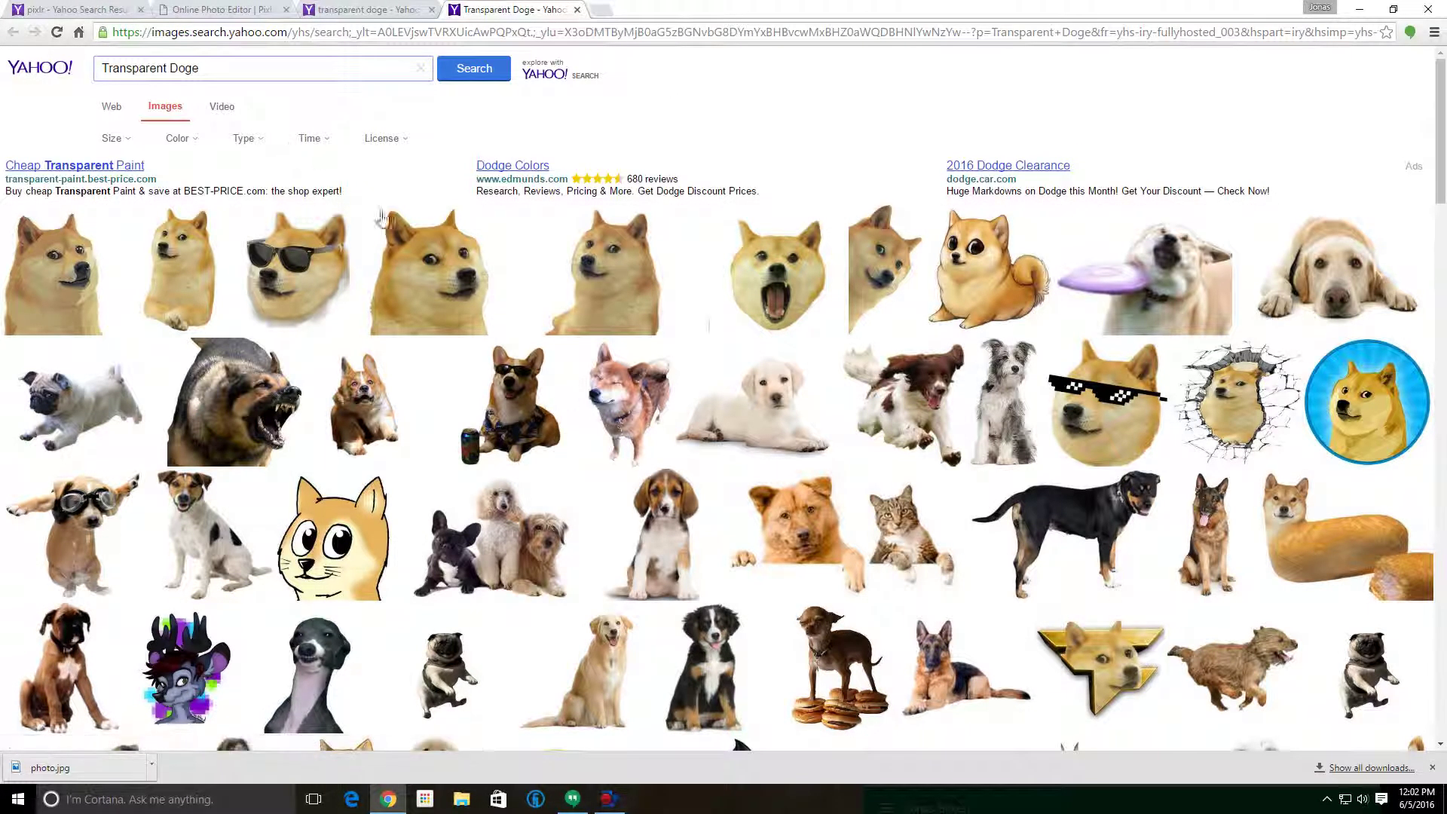
- Open the sideways-glancing doge head image from the first results row and save it as 0JRKuB6.png
click(471, 282)
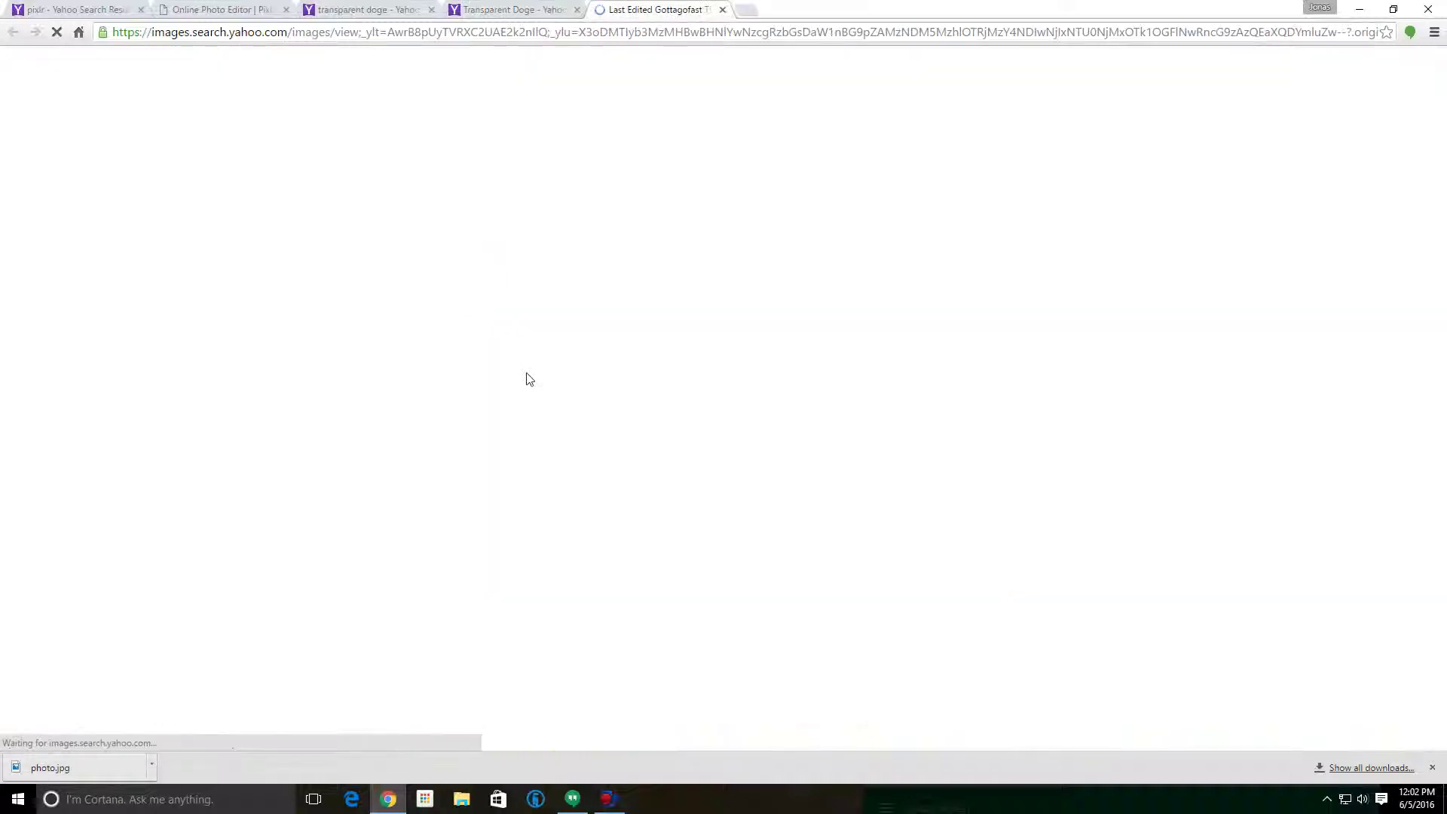
right_click(603, 366)
click(630, 392)
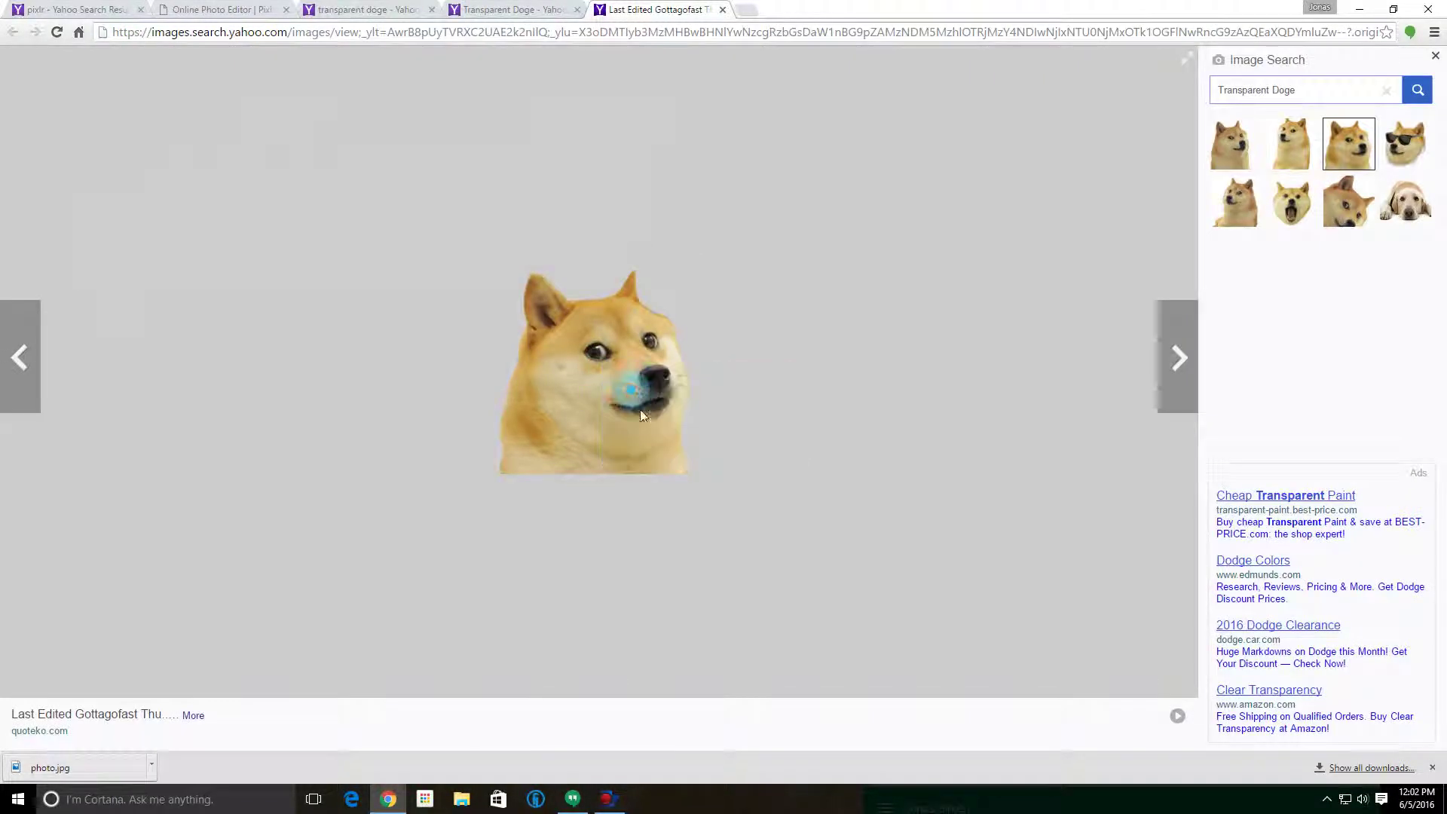
click(590, 380)
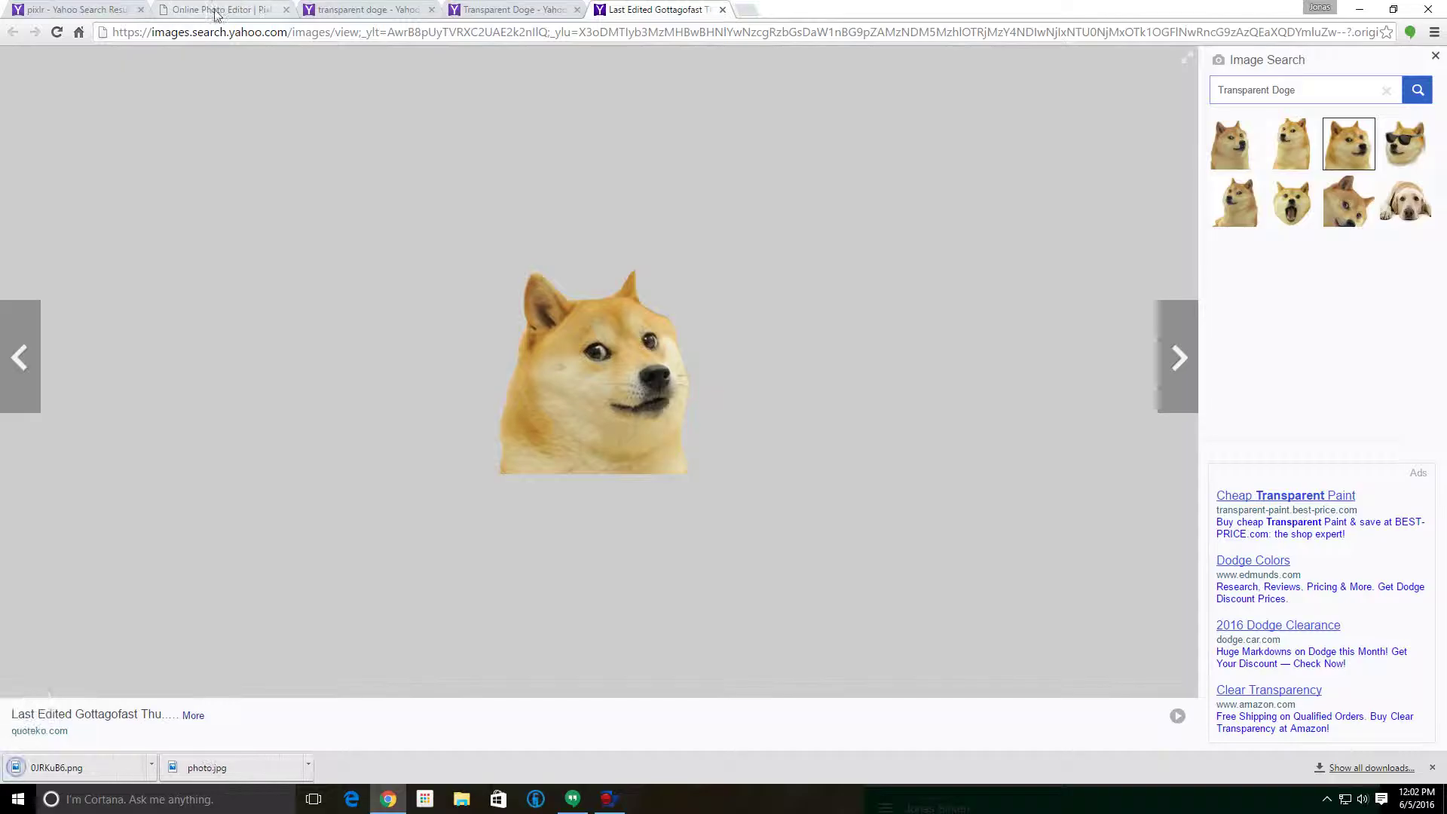
- Return to the Pixlr editor and apply the pending free transform of the yellow face
click(264, 9)
right_click(580, 524)
click(180, 221)
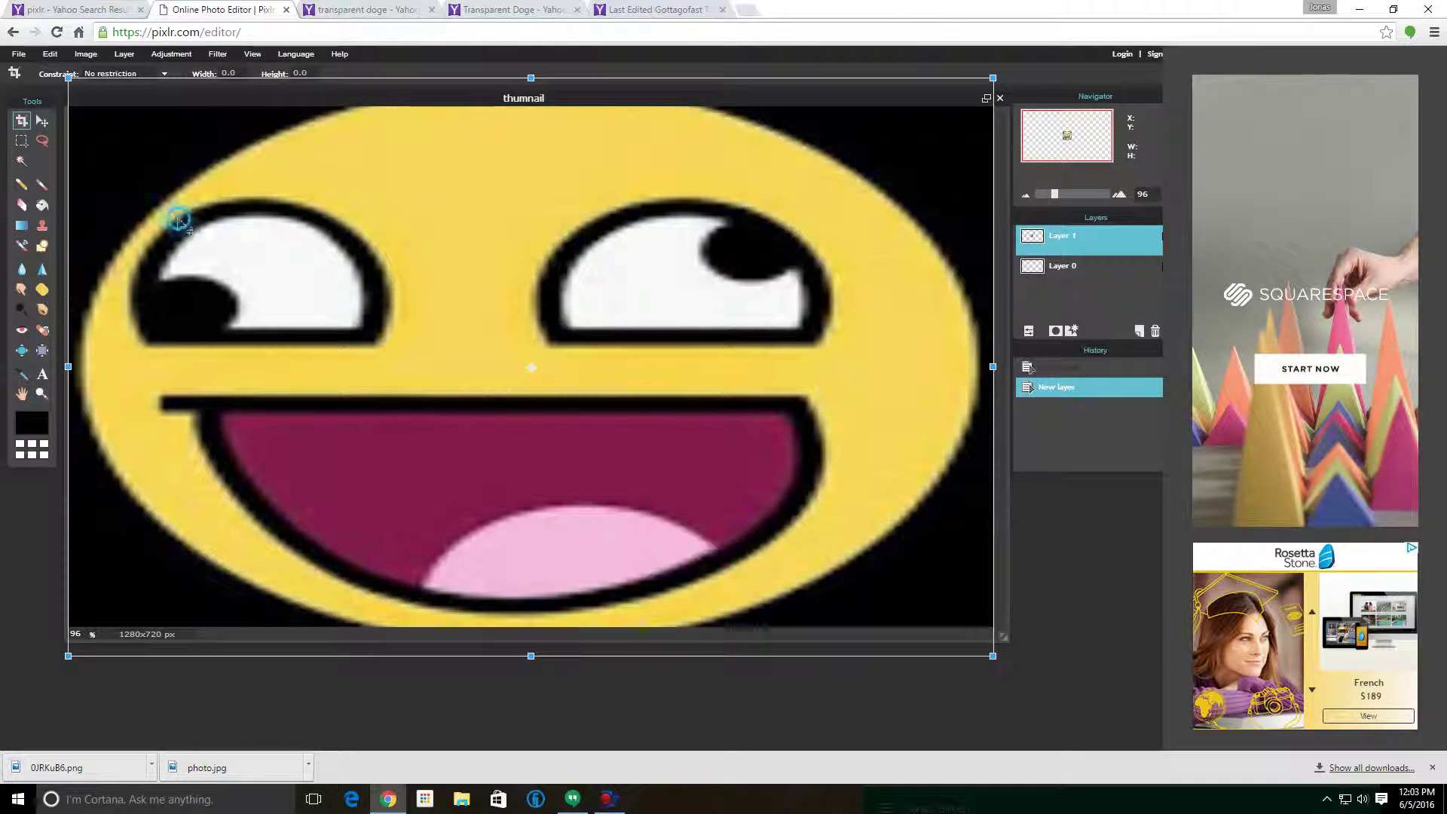
click(16, 54)
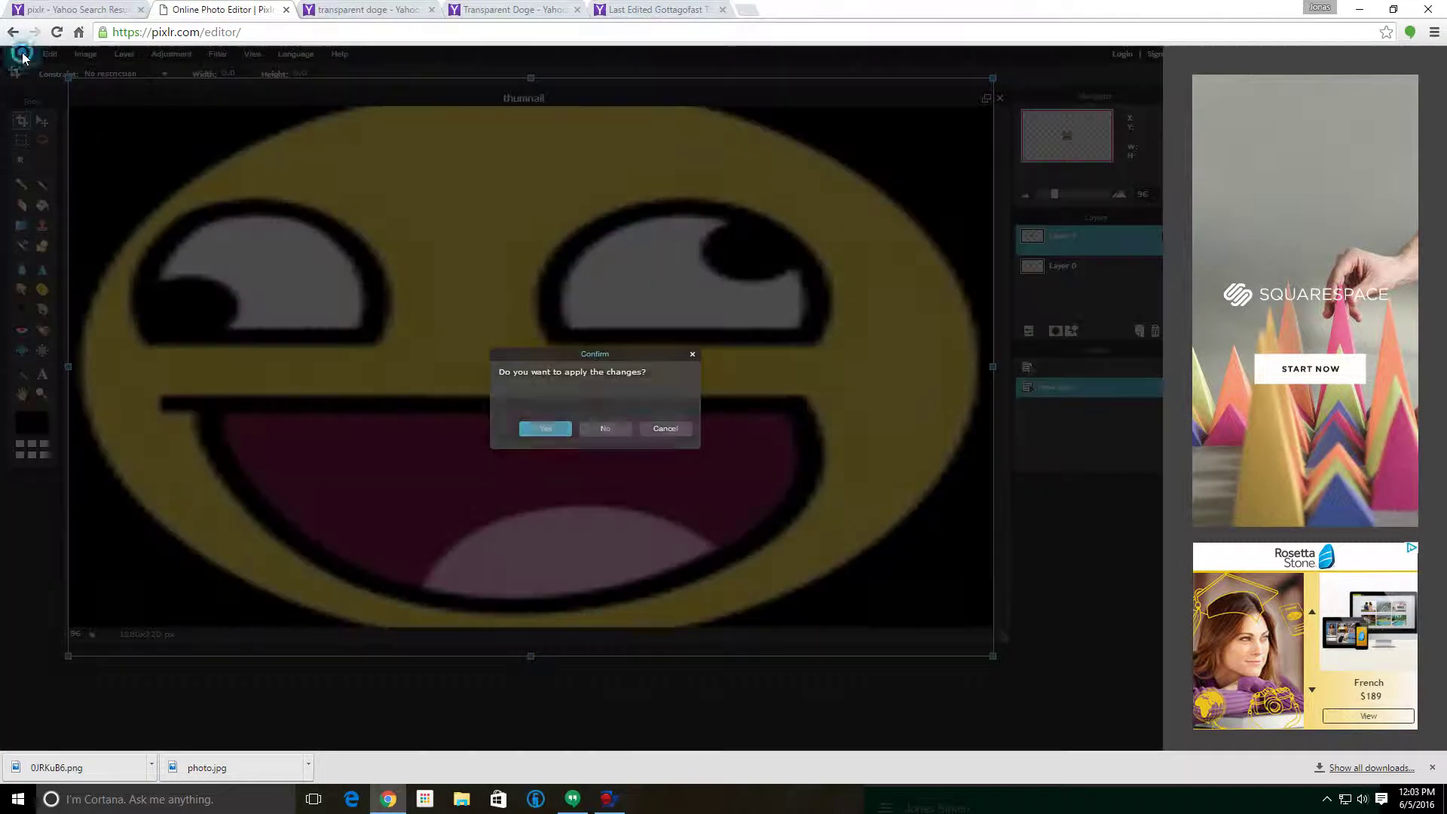
click(539, 428)
- Open the downloaded doge image 0JRKuB6 from the Downloads folder in the editor
click(18, 54)
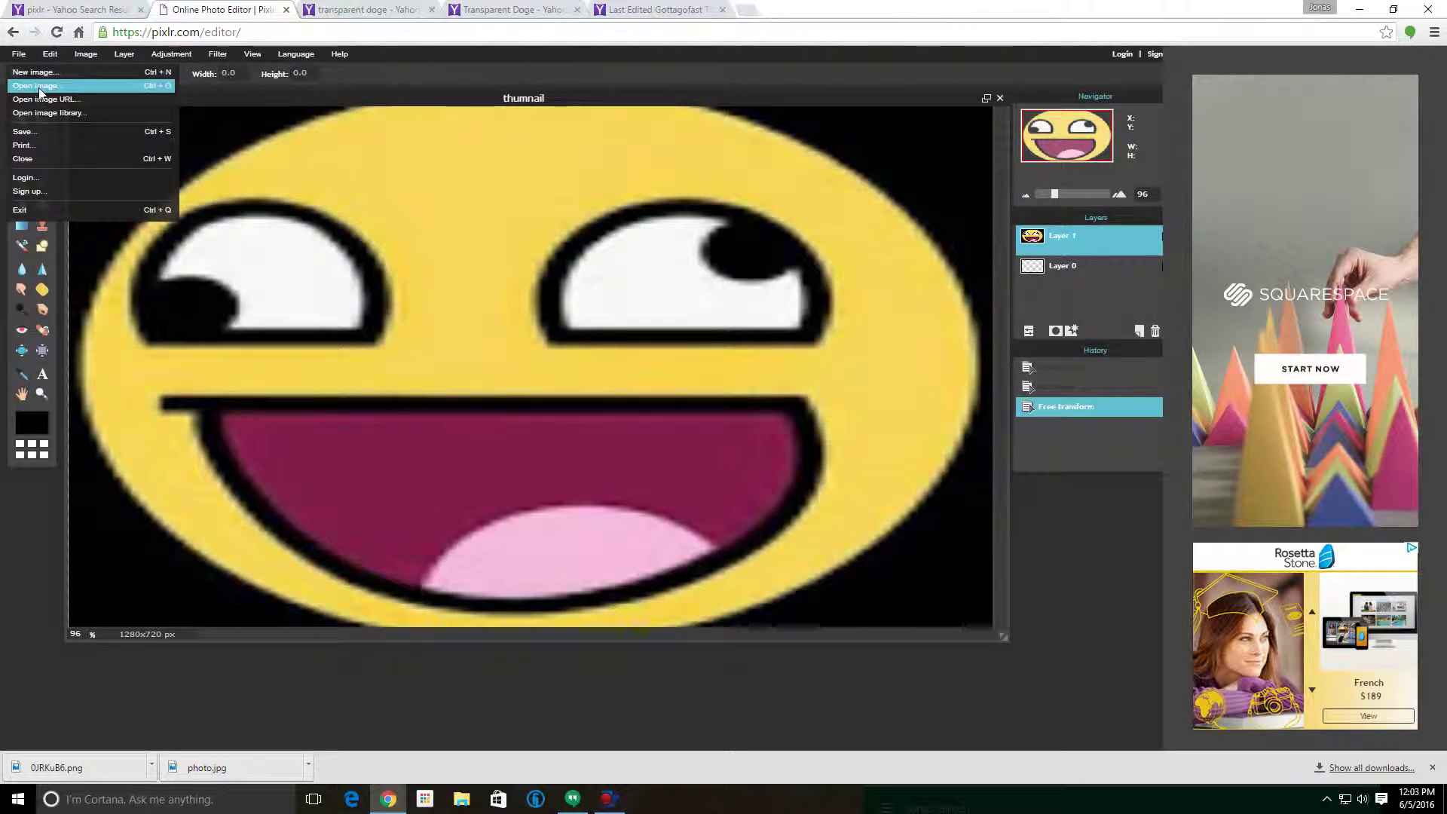
click(28, 86)
click(260, 120)
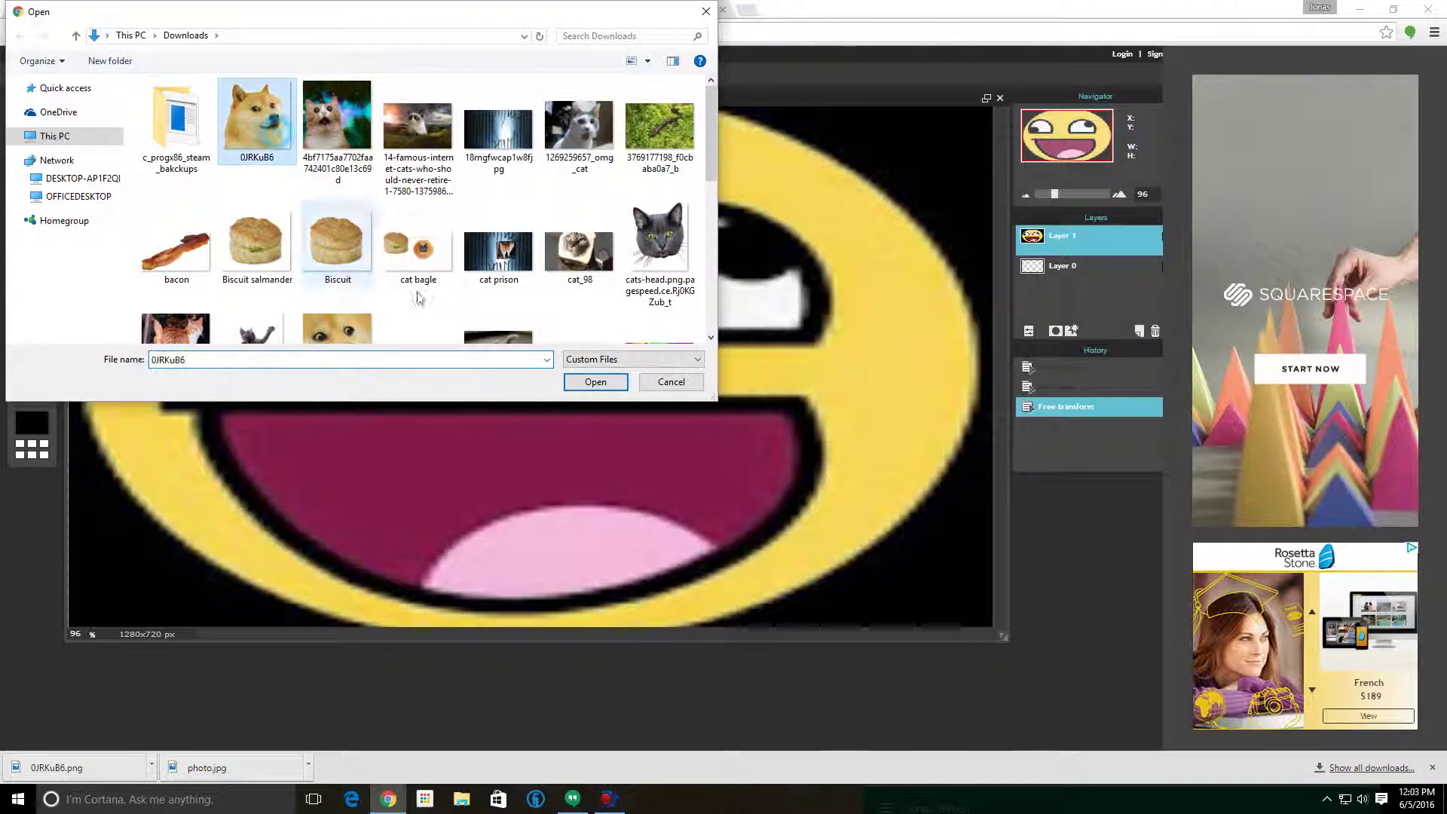
scroll(540, 339, down, 5)
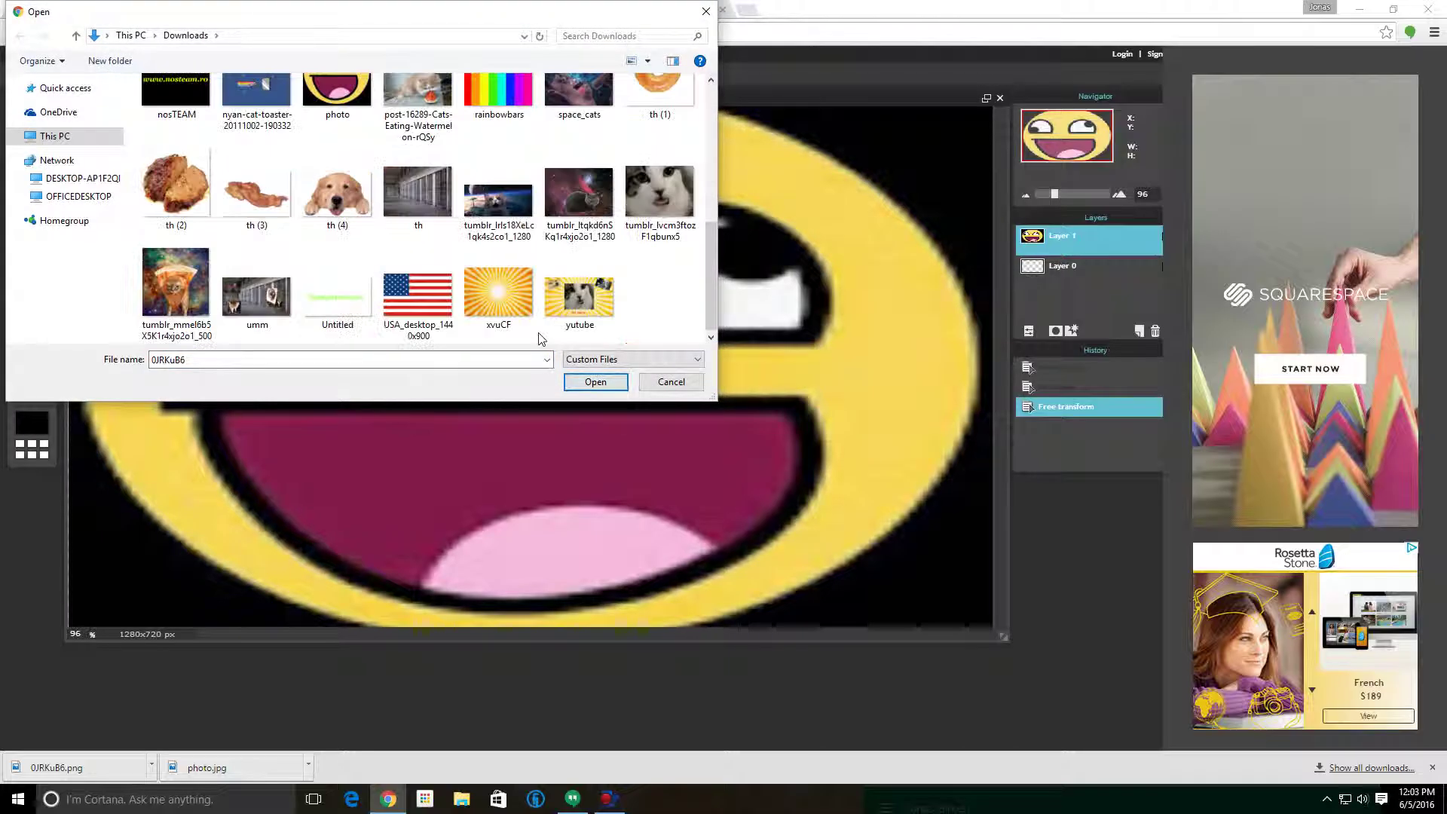
scroll(527, 336, up, 5)
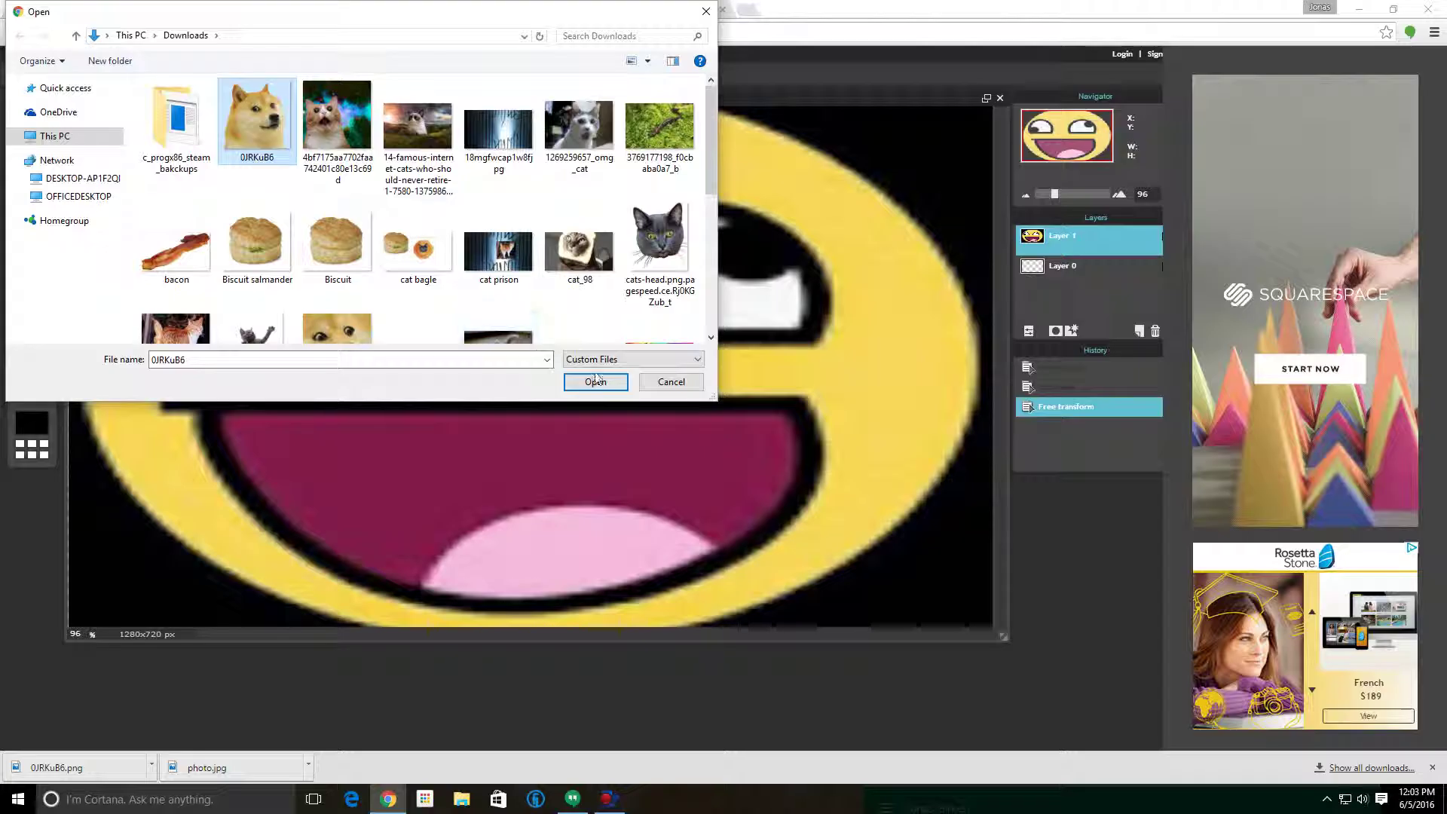
click(595, 381)
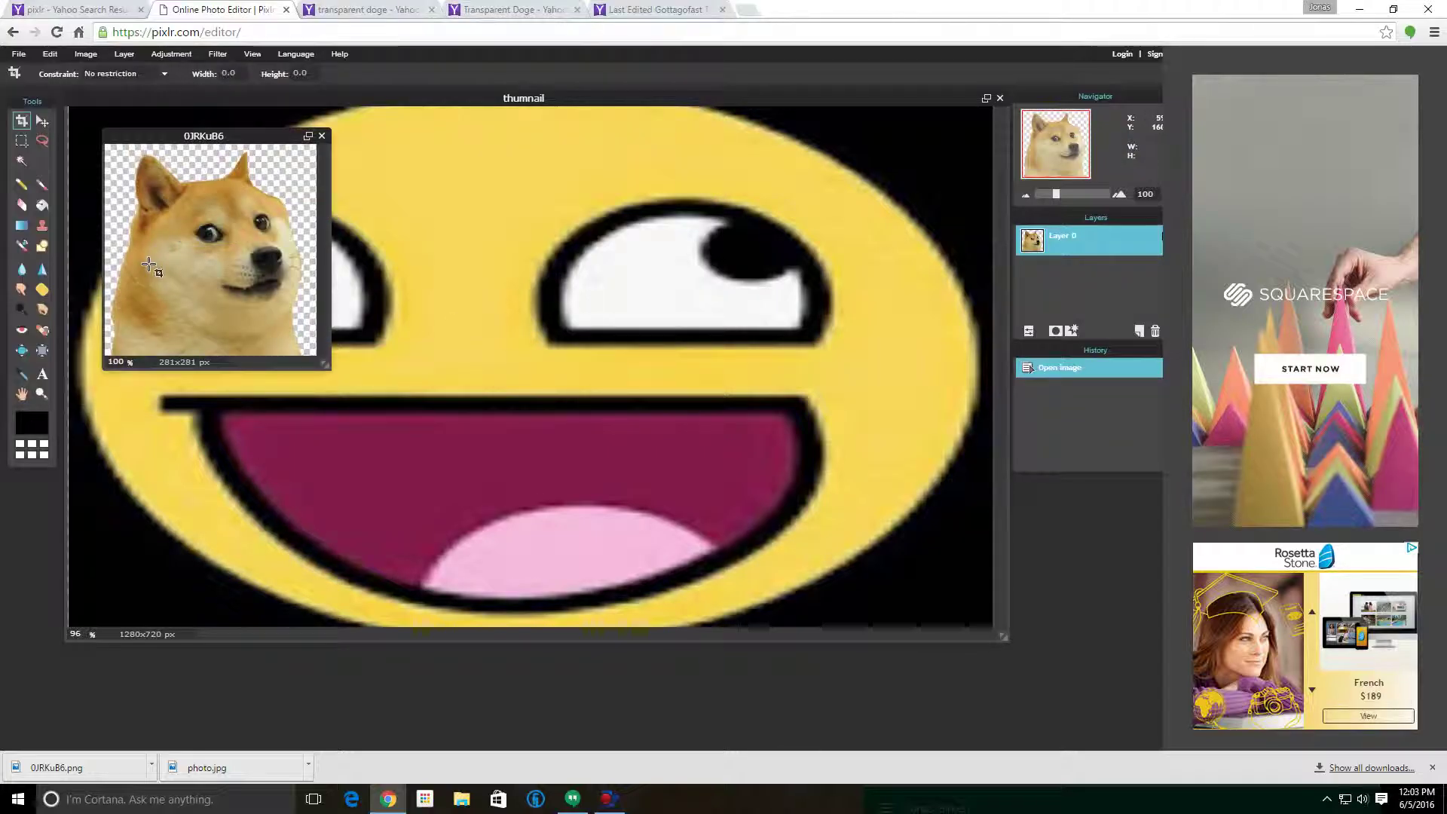
- Copy the whole doge image and paste it into the thumbnail image as a new layer
key(ctrl+a)
key(ctrl+c)
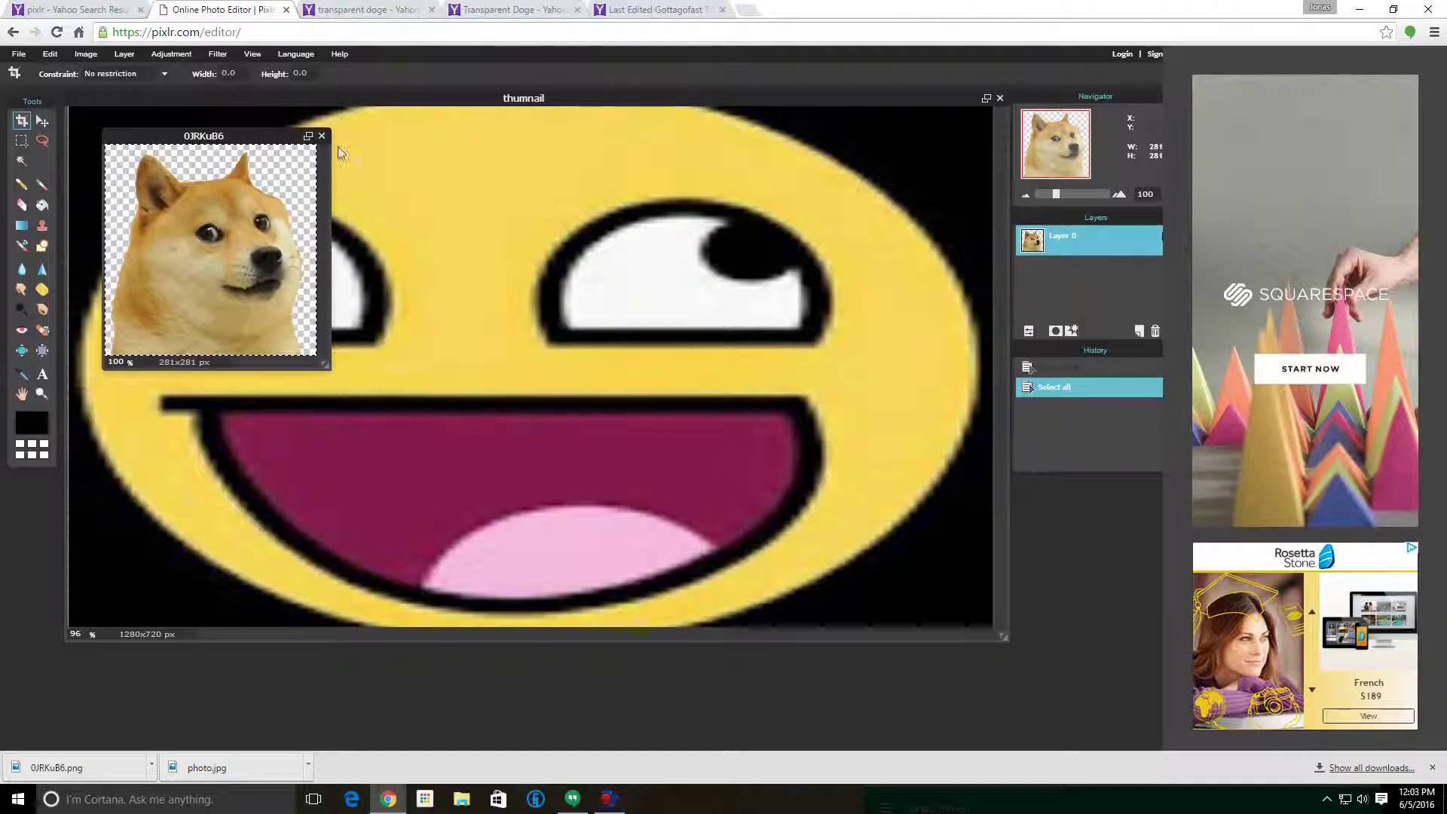
click(431, 303)
key(ctrl+v)
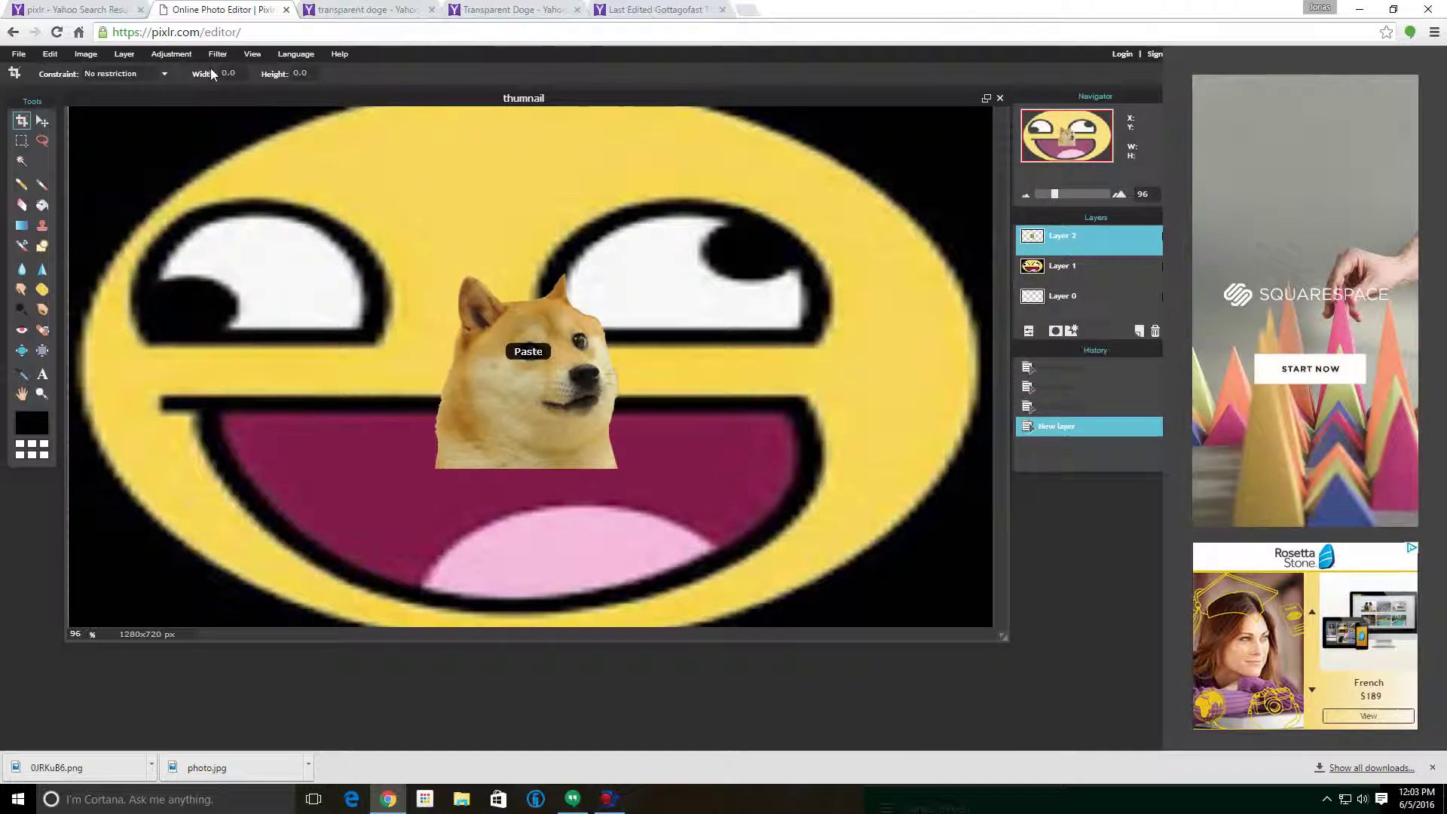
- Free transform the pasted doge: shrink it, tilt it clockwise, place it in the right corner of the yellow face's mouth, and apply
click(49, 54)
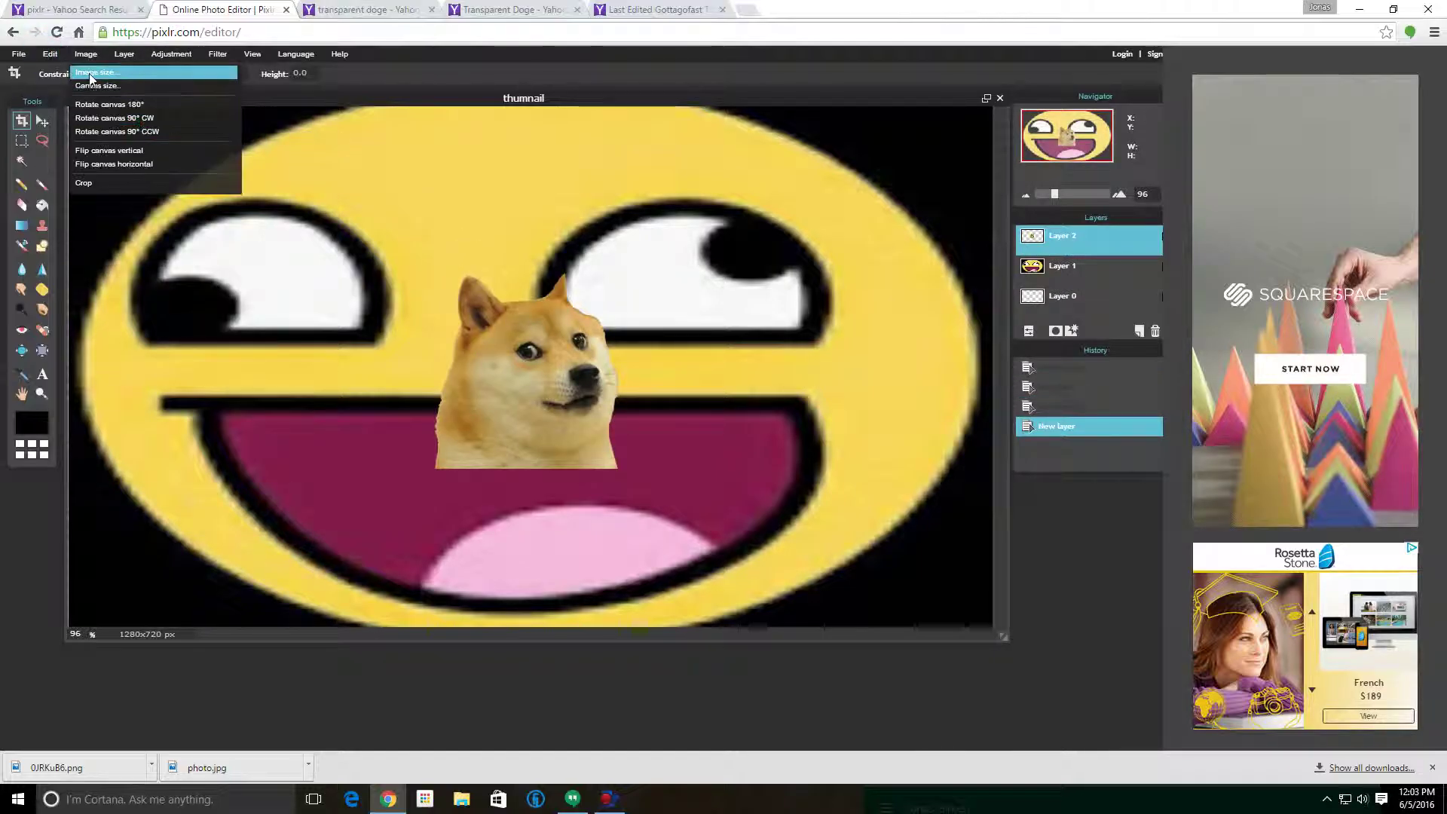
click(67, 164)
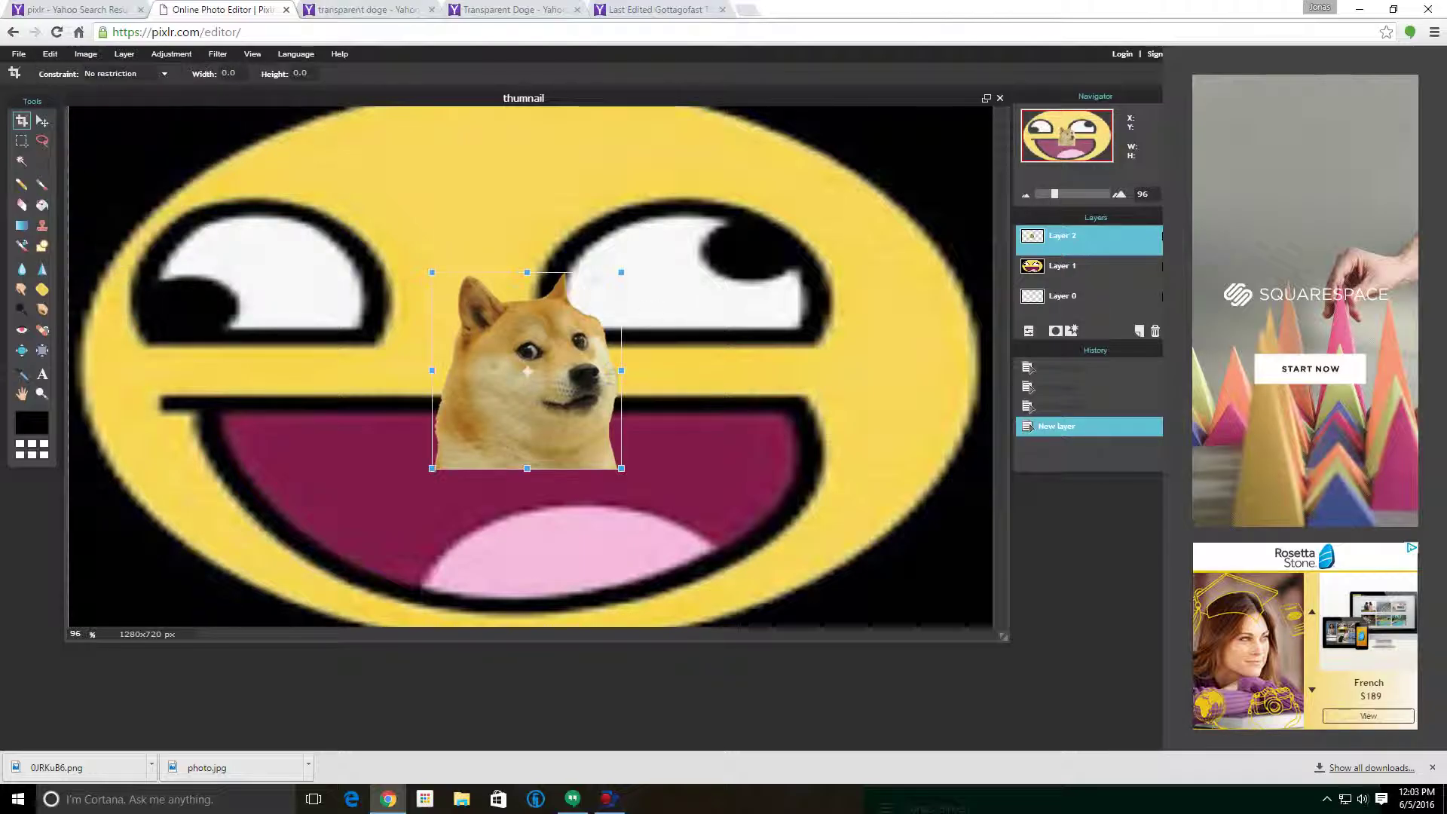
drag(557, 371, 719, 290)
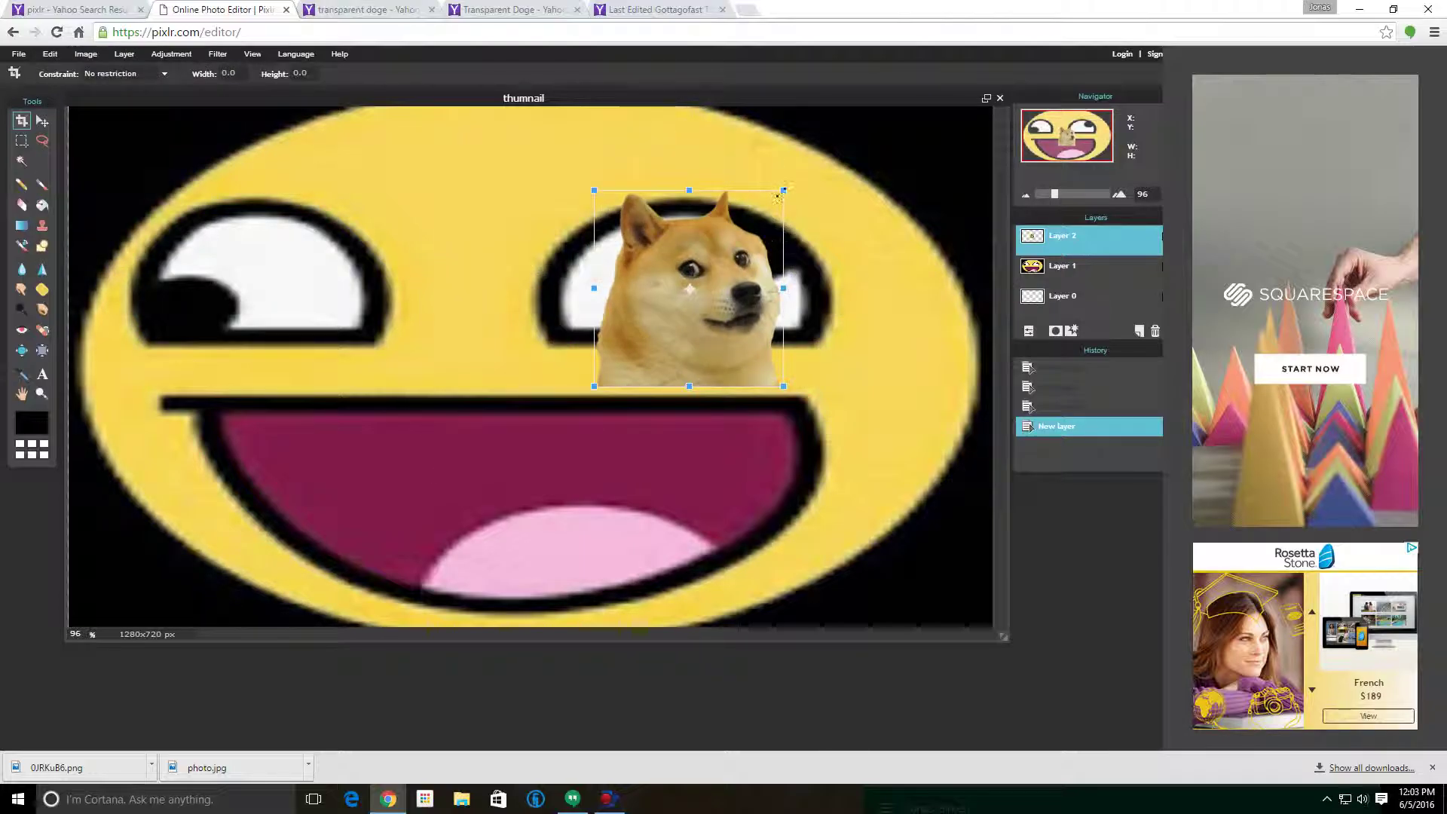
drag(784, 190, 902, 188)
drag(909, 224, 800, 456)
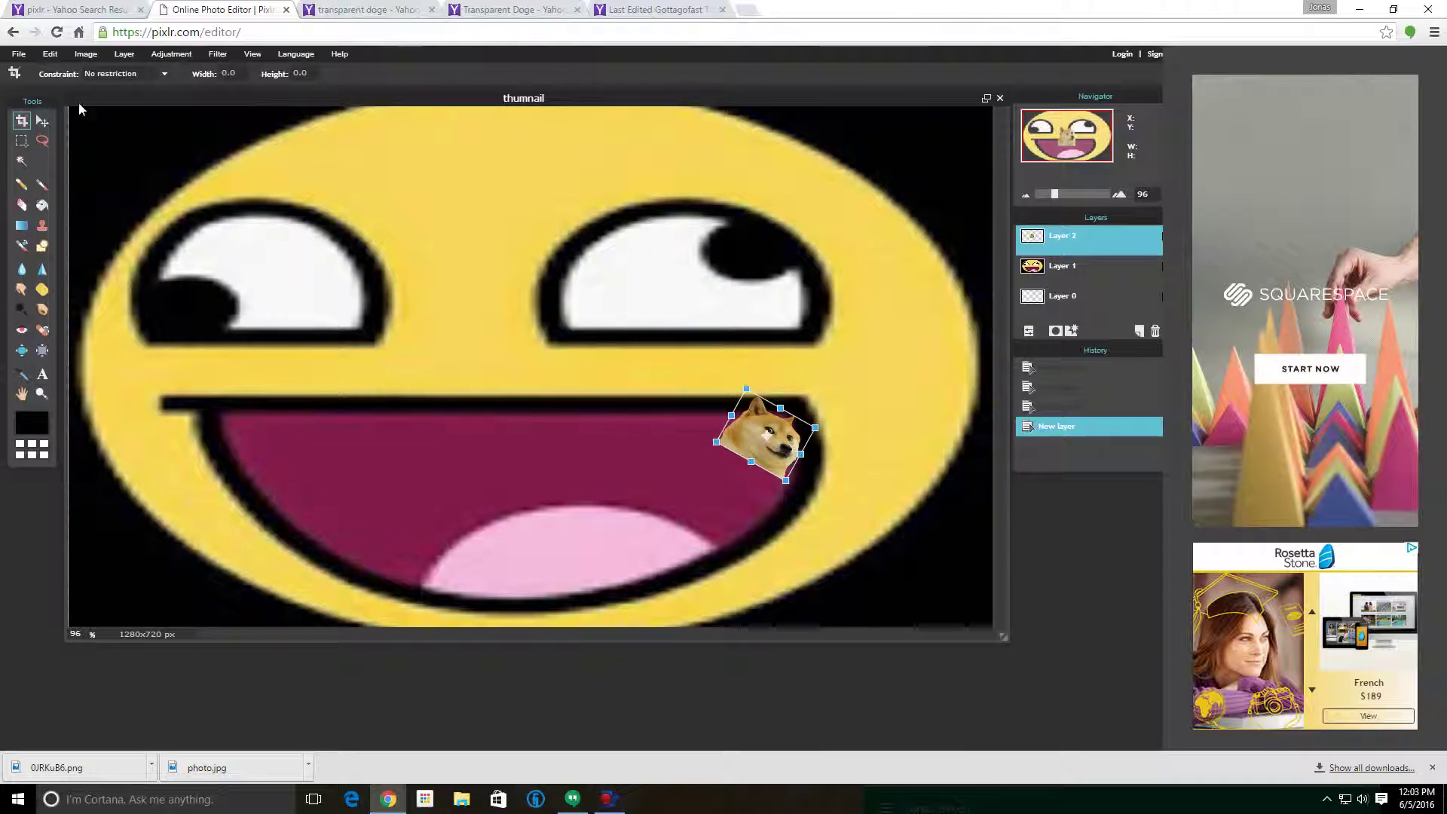
click(15, 57)
click(542, 426)
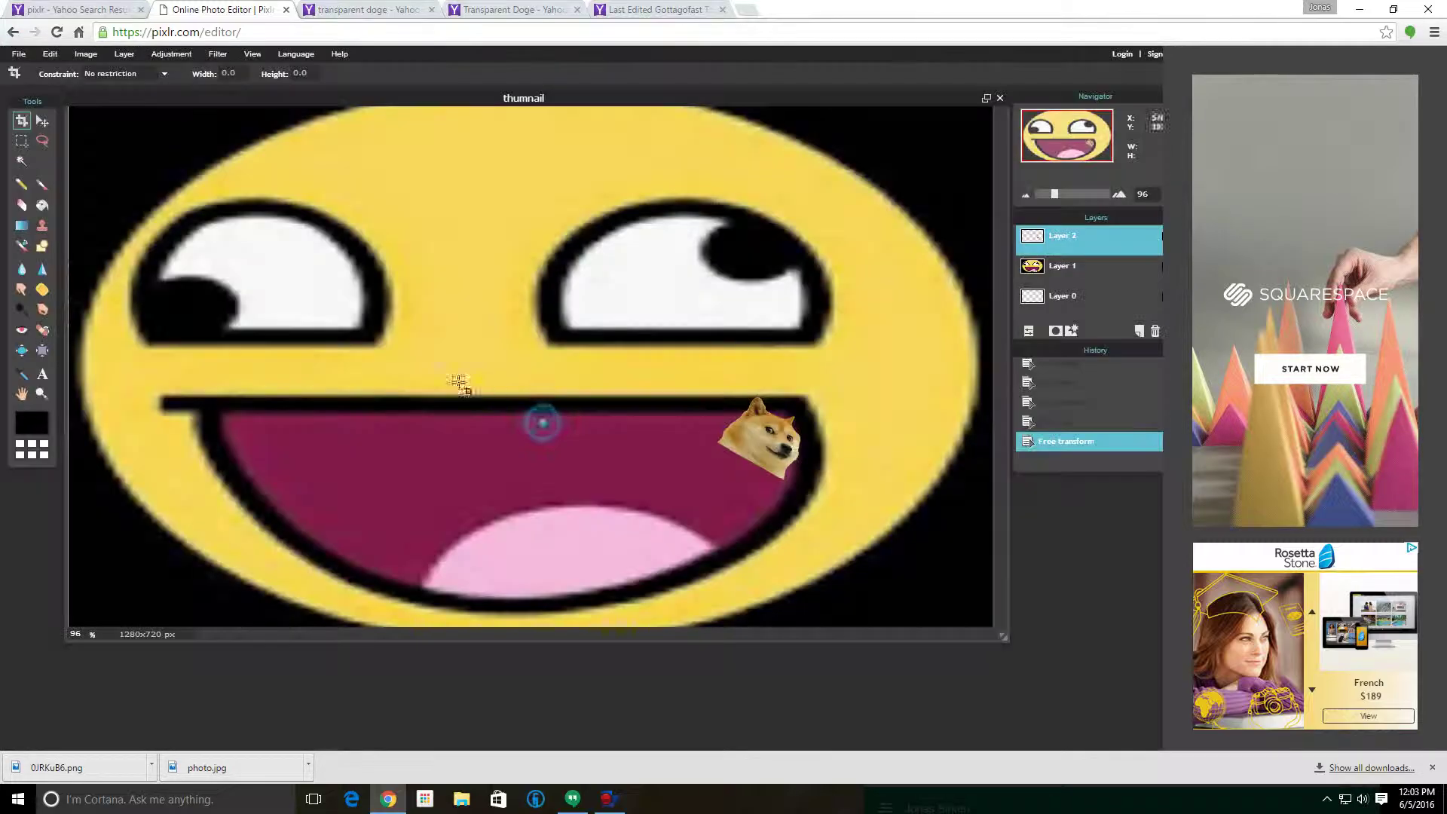
- Open the doge image 0JRKuB6 from the Downloads folder again
click(19, 54)
click(64, 89)
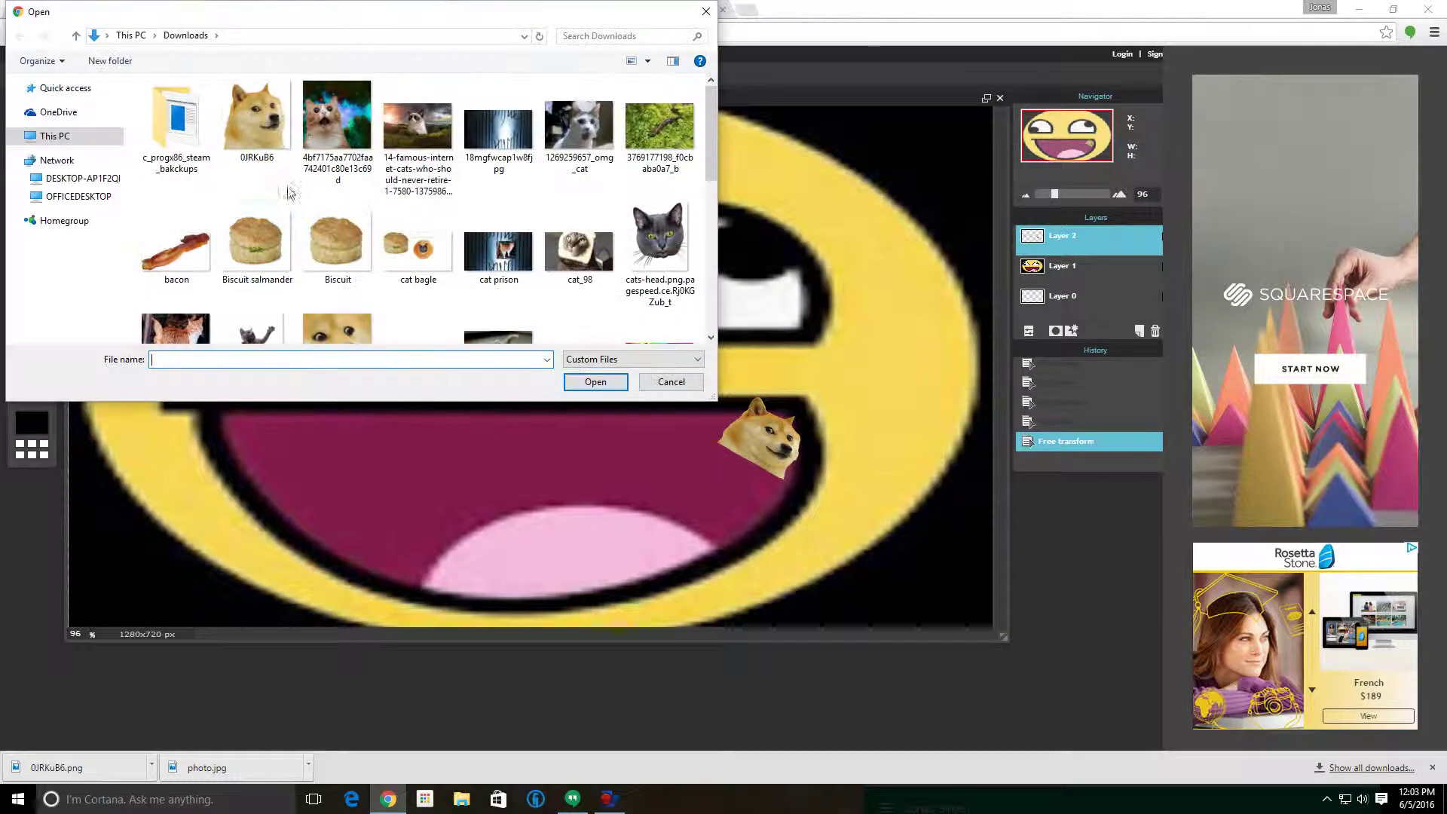
click(268, 132)
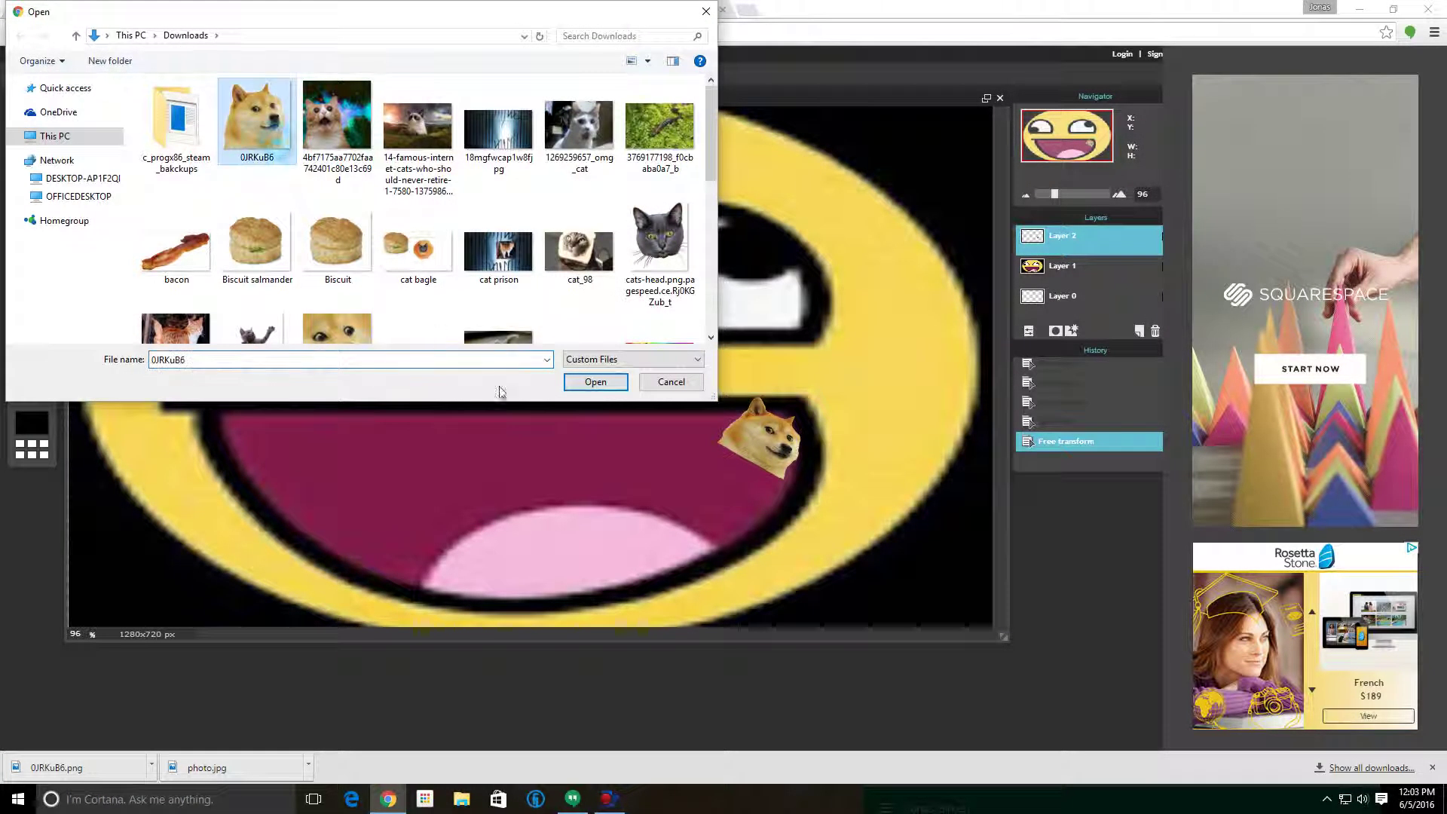
click(596, 382)
- Copy the whole reopened doge image, move its window below the thumbnail, and paste a second doge into the thumbnail
key(ctrl+a)
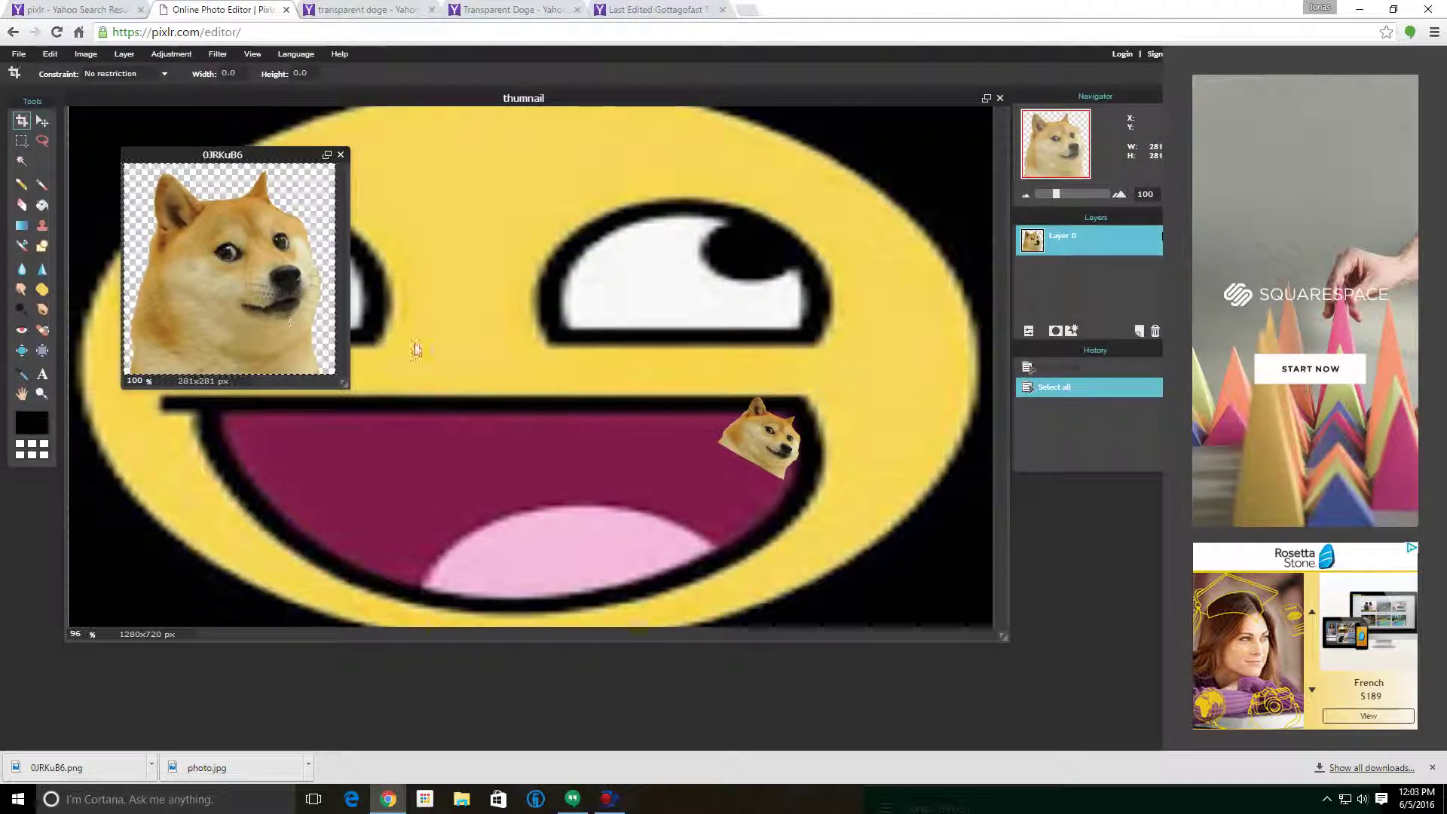
drag(306, 155, 329, 609)
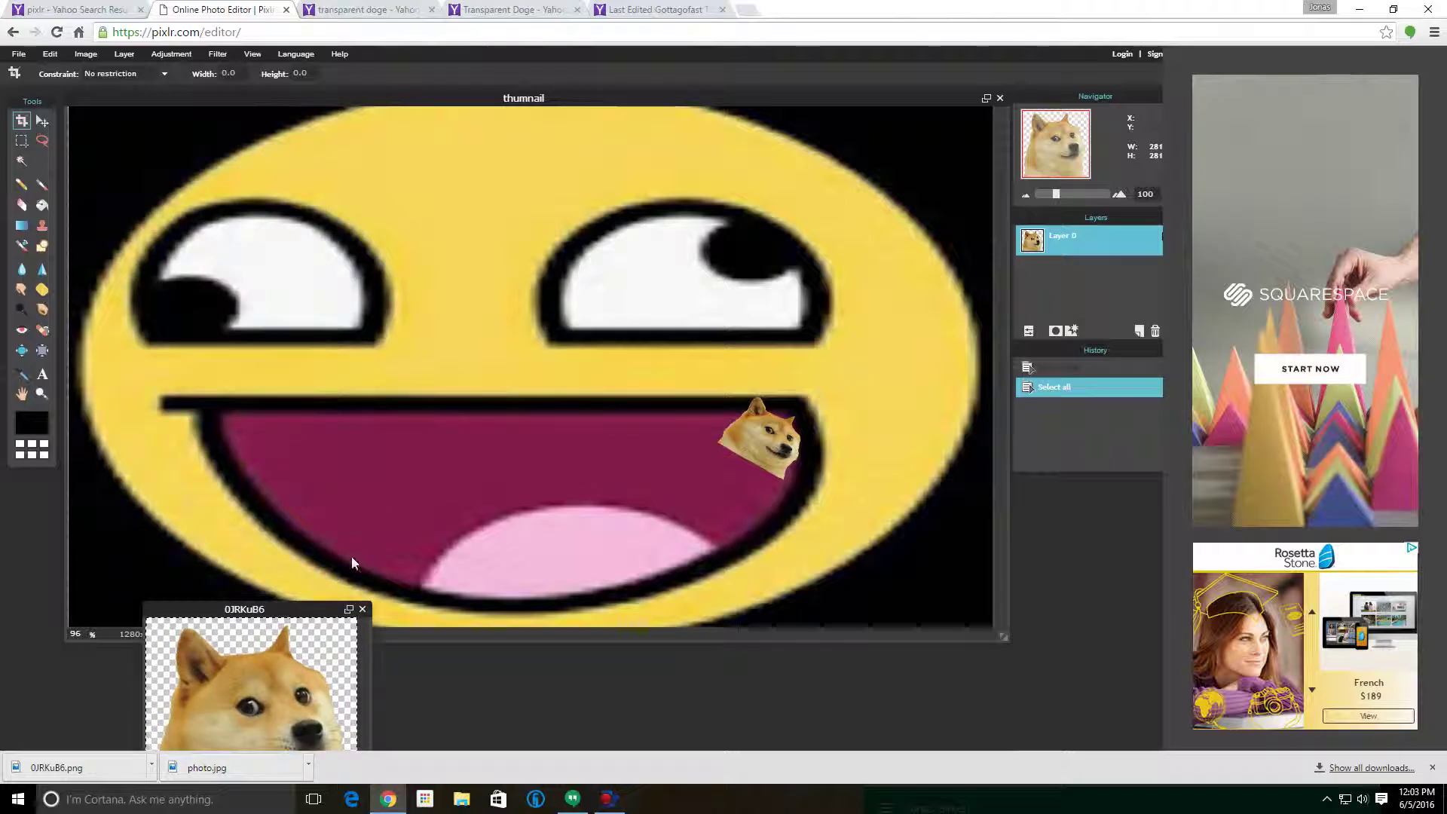
click(411, 478)
key(ctrl+v)
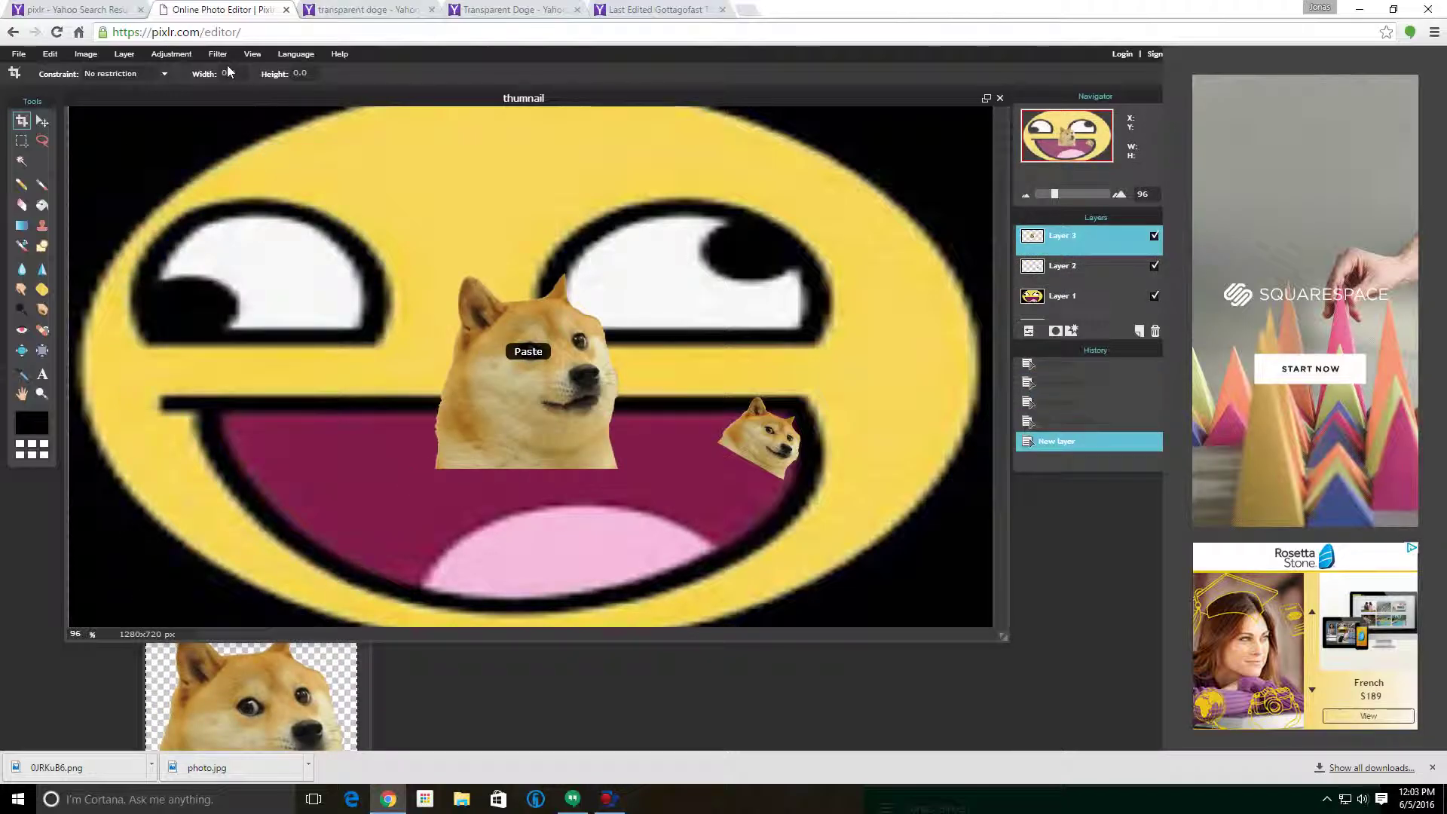
- Free transform the second doge: shrink it, tilt it counterclockwise, and place it above the yellow face's left eye
click(49, 54)
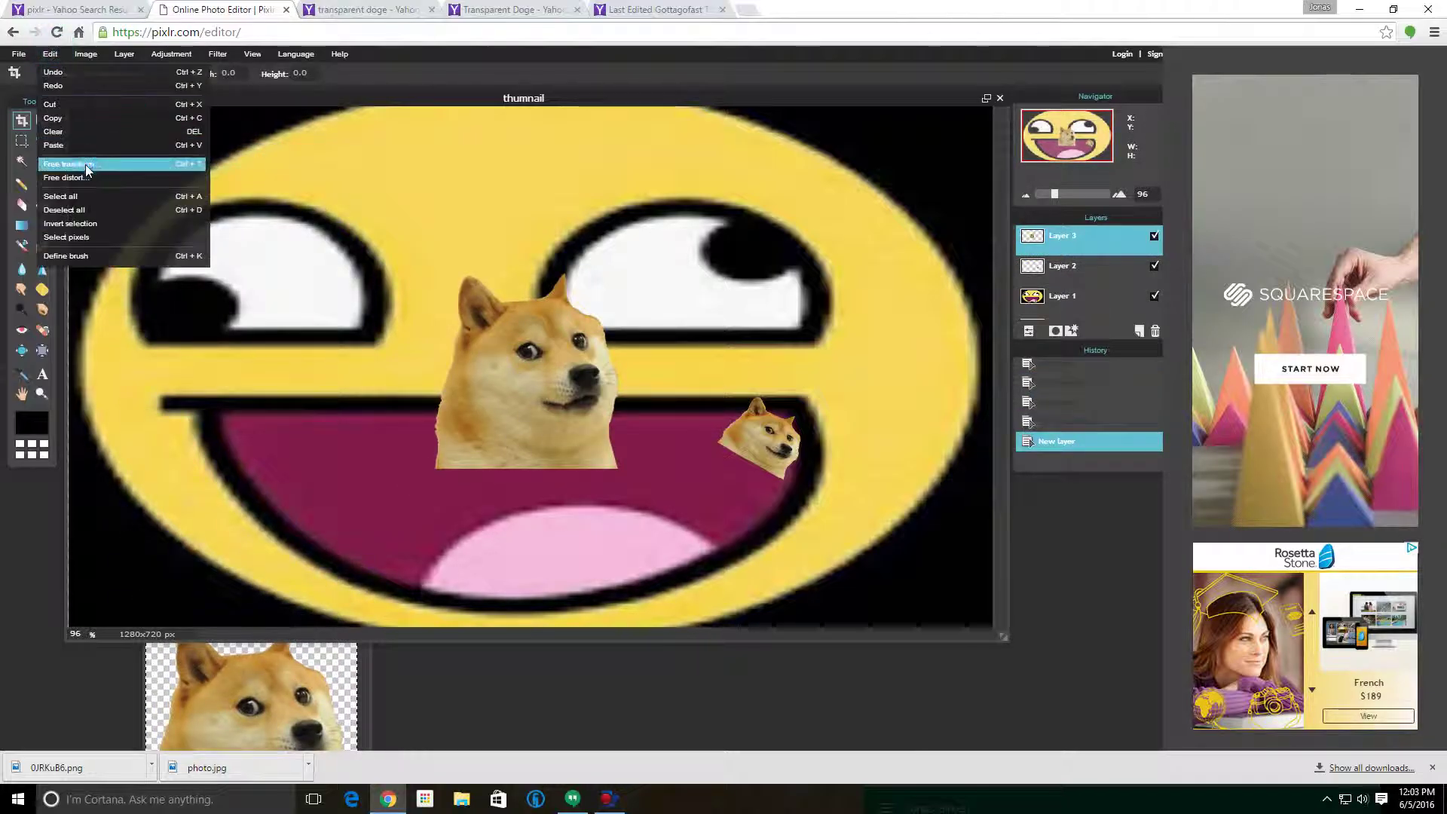
click(84, 163)
drag(431, 273, 464, 296)
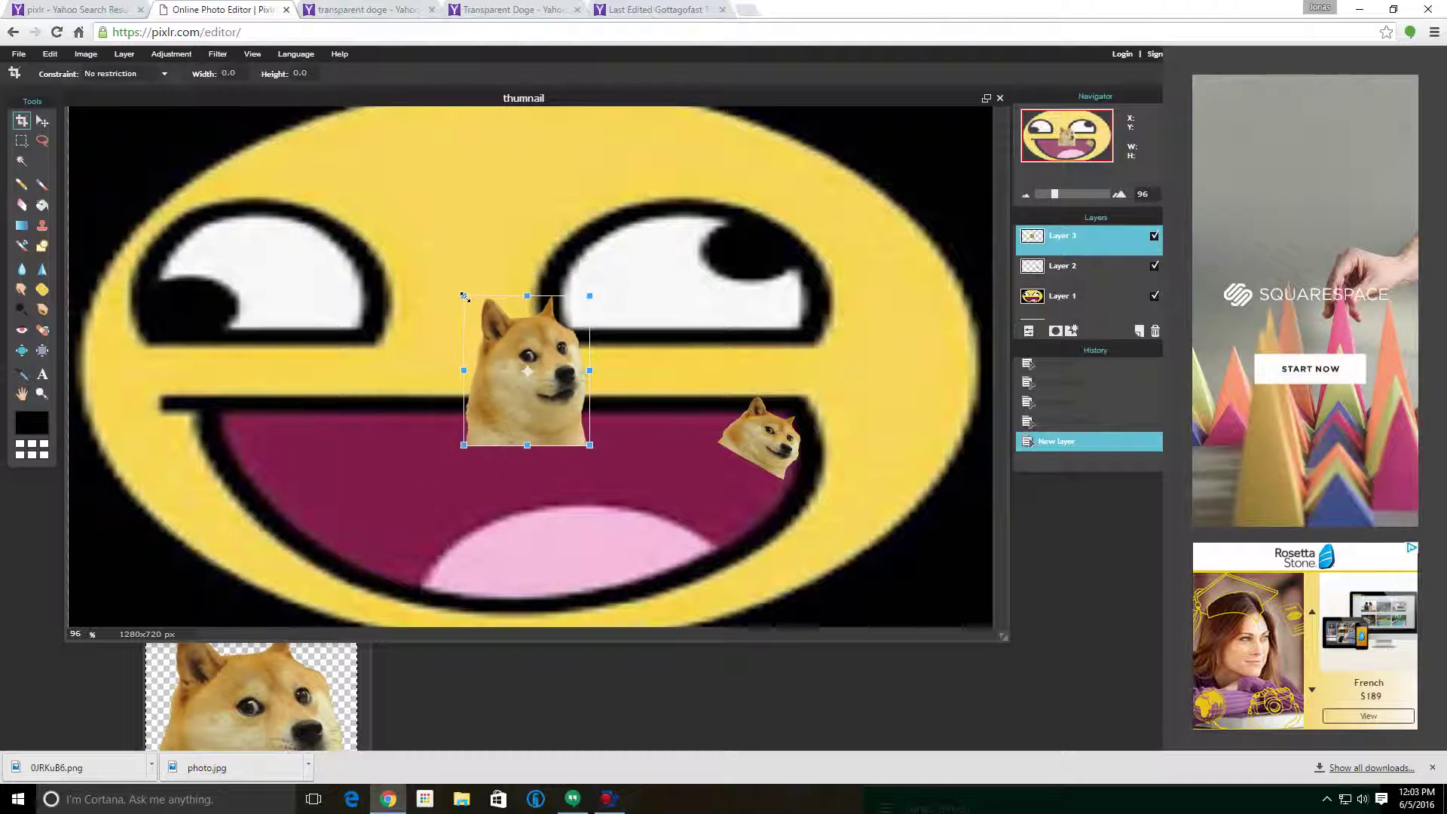
drag(587, 294, 221, 184)
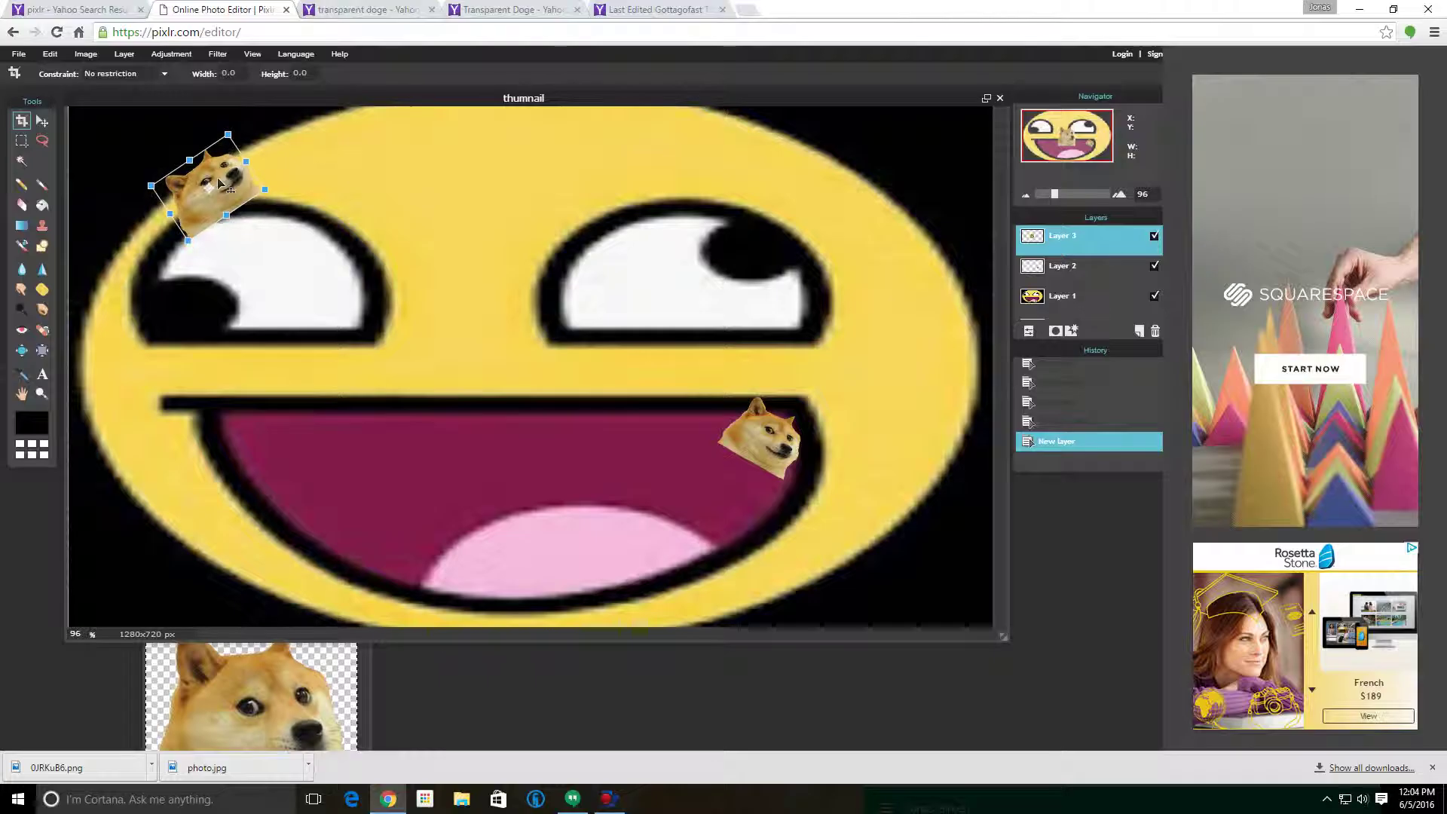
- Close the two doge image tabs and switch to the "transparent doge" web results
click(724, 10)
click(578, 10)
click(366, 10)
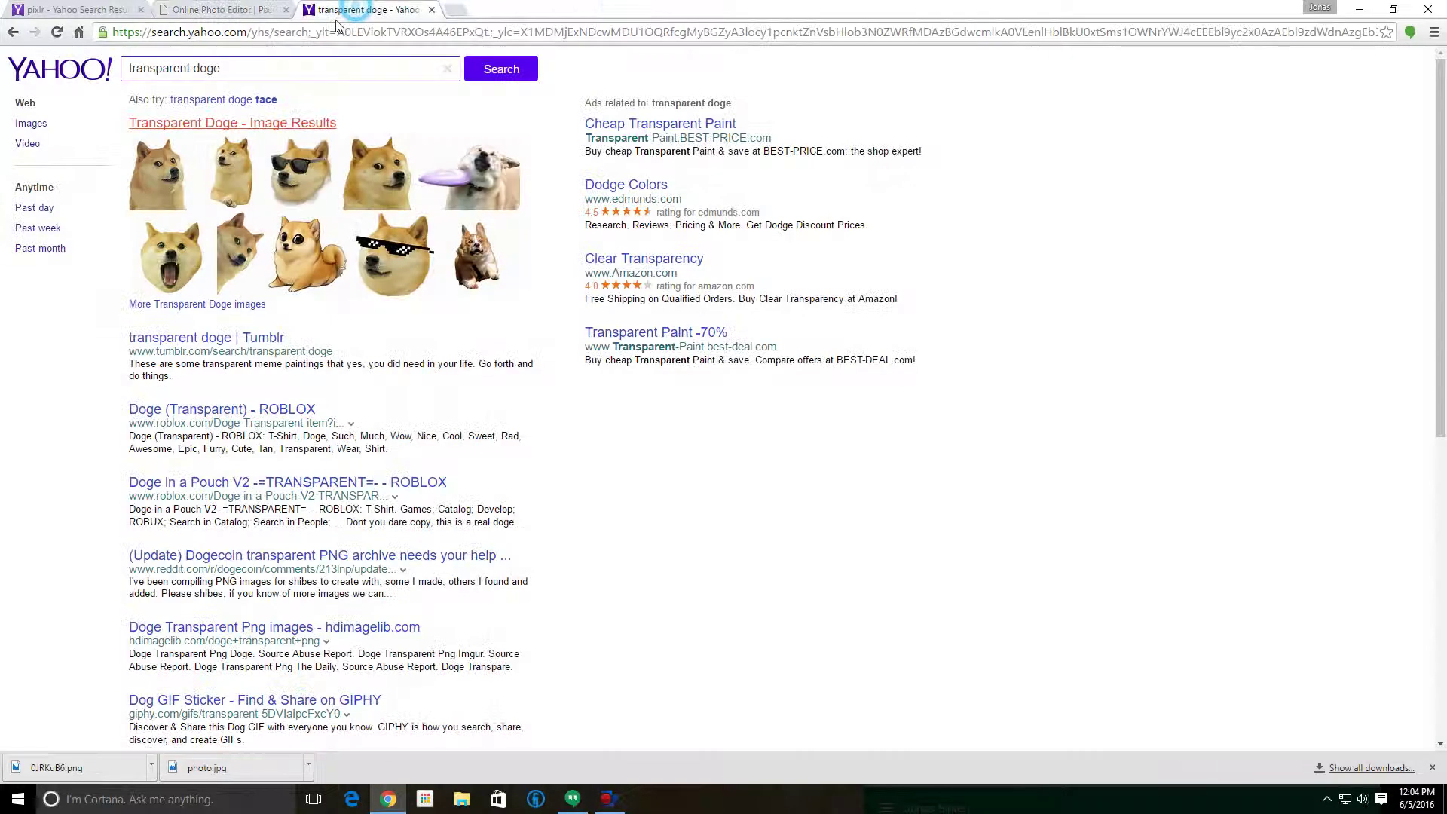
- Search for "transparent shreck" and open the image results
click(288, 73)
key(BackSpace)
key(BackSpace)
text(shr)
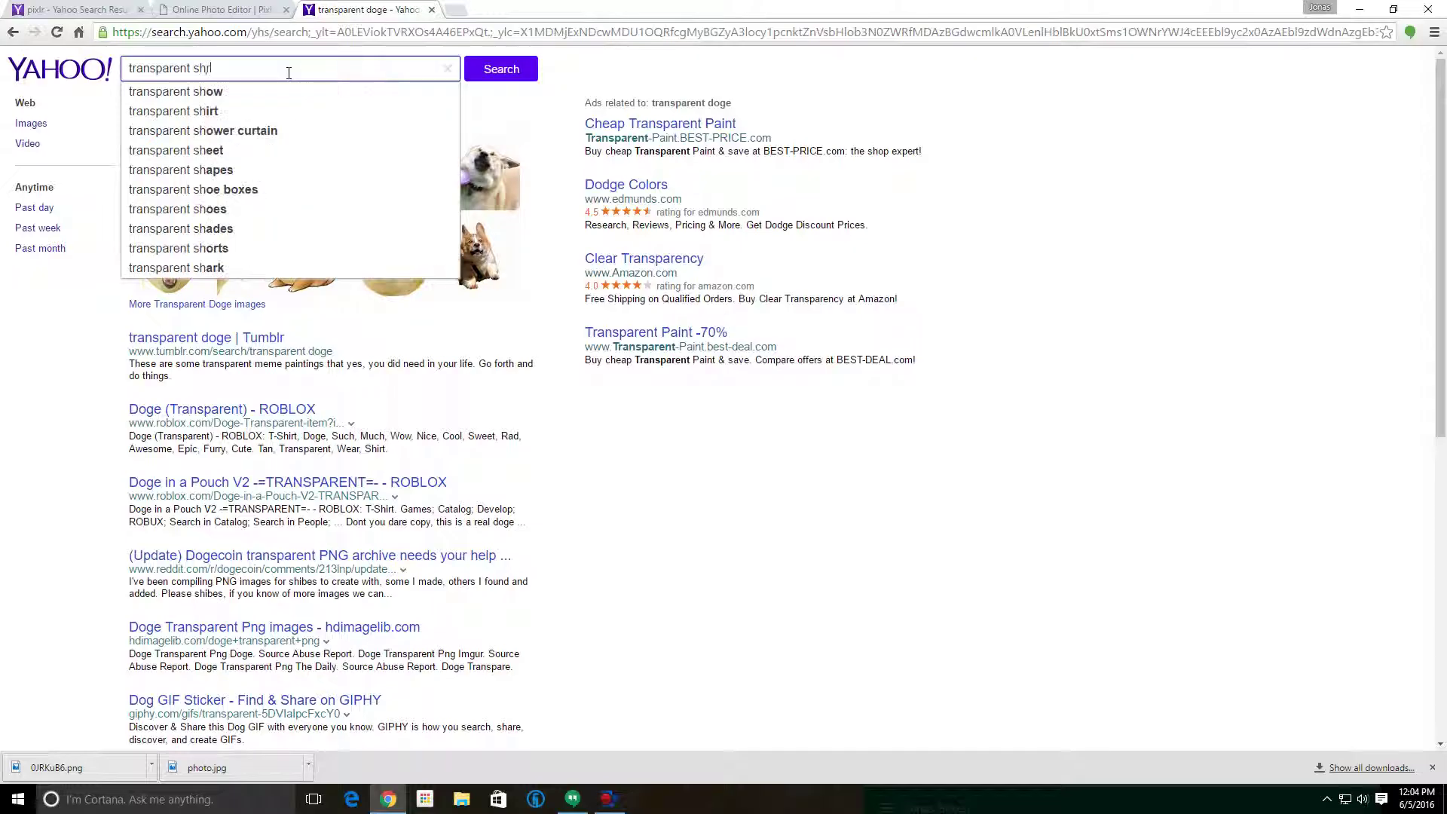
text(eck)
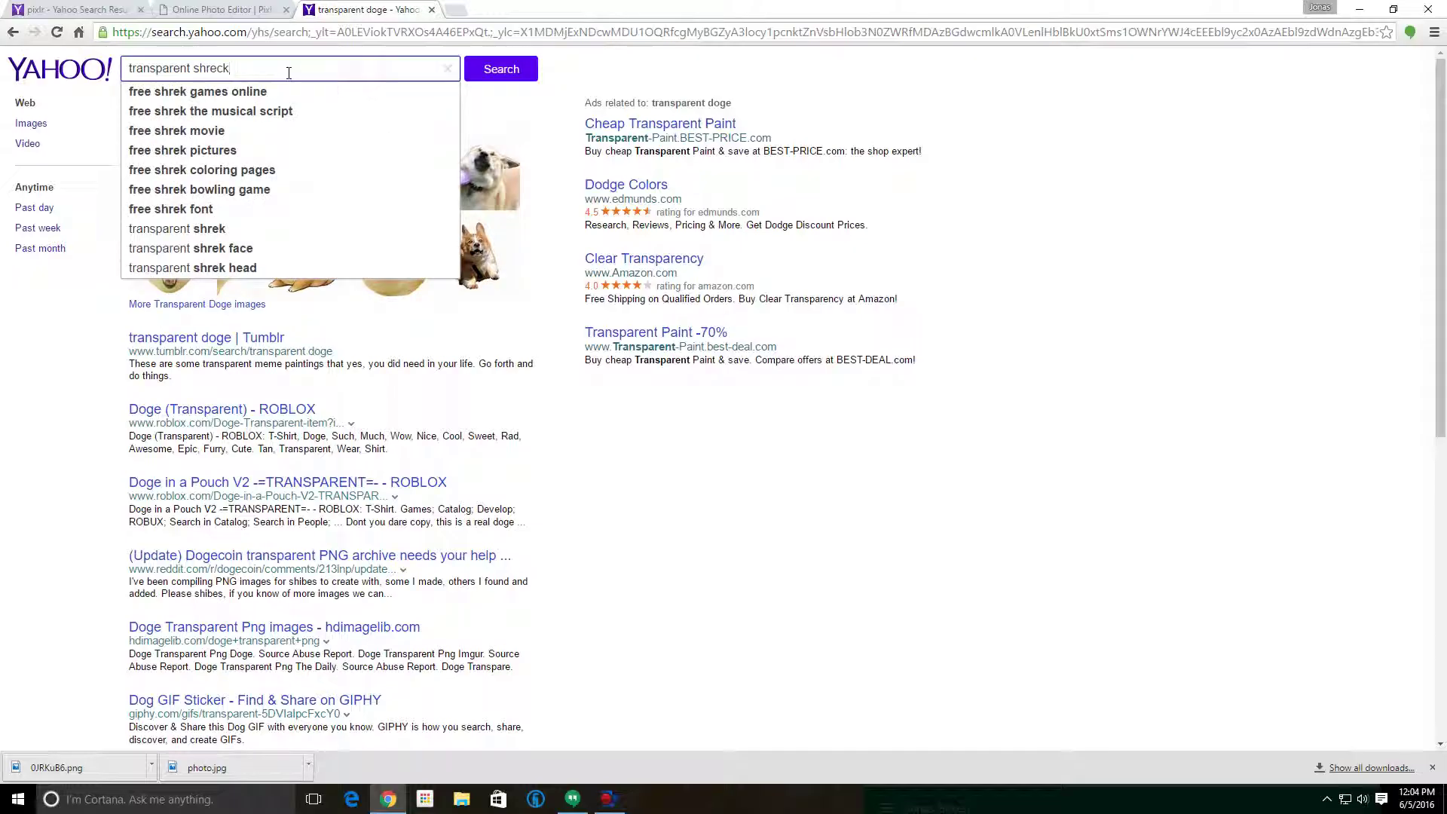
key(Return)
click(293, 175)
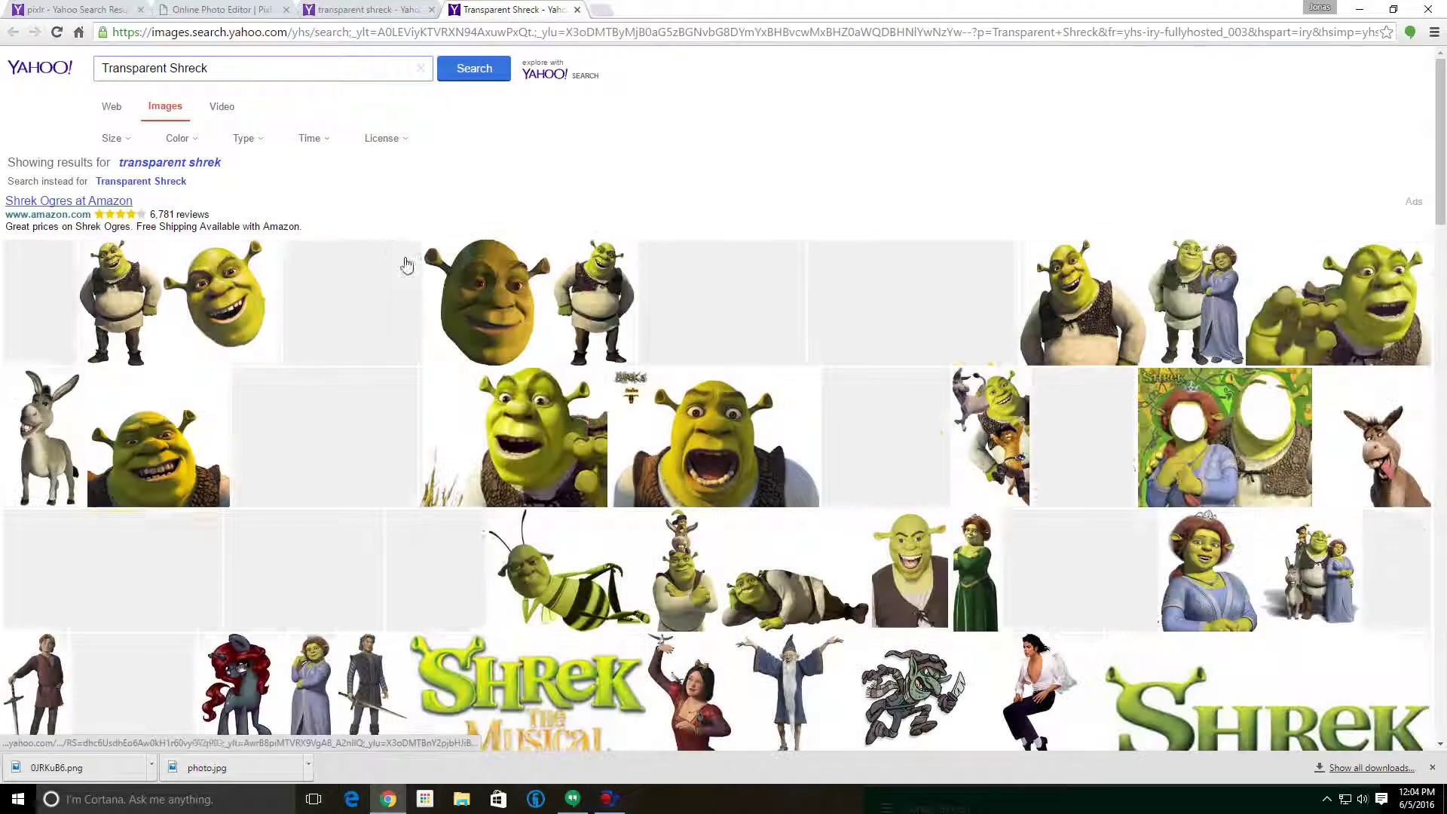
- Open the grinning Shrek head from the image results and save it as a PNG in Downloads
click(232, 305)
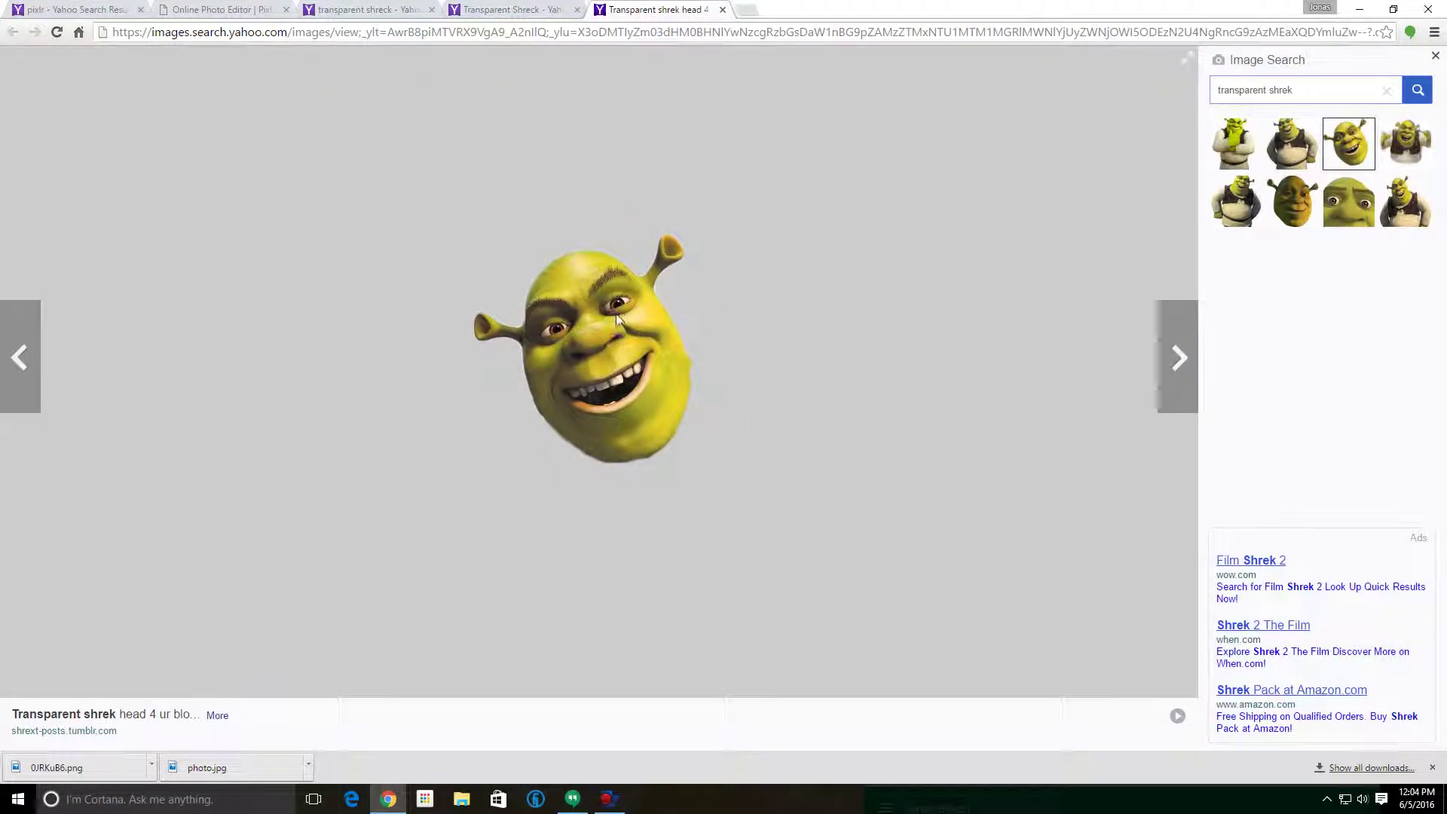
right_click(616, 347)
click(692, 376)
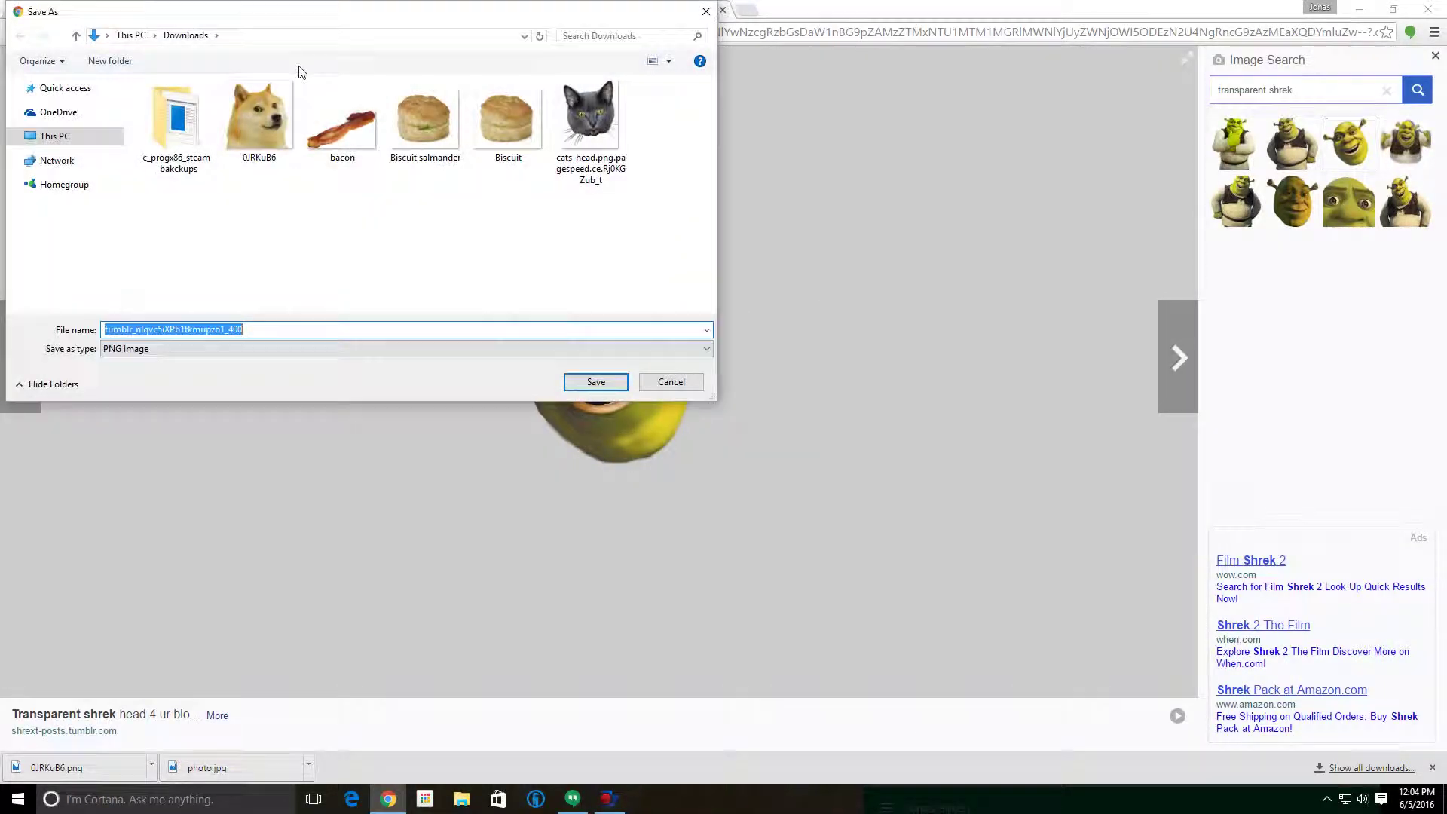
click(594, 383)
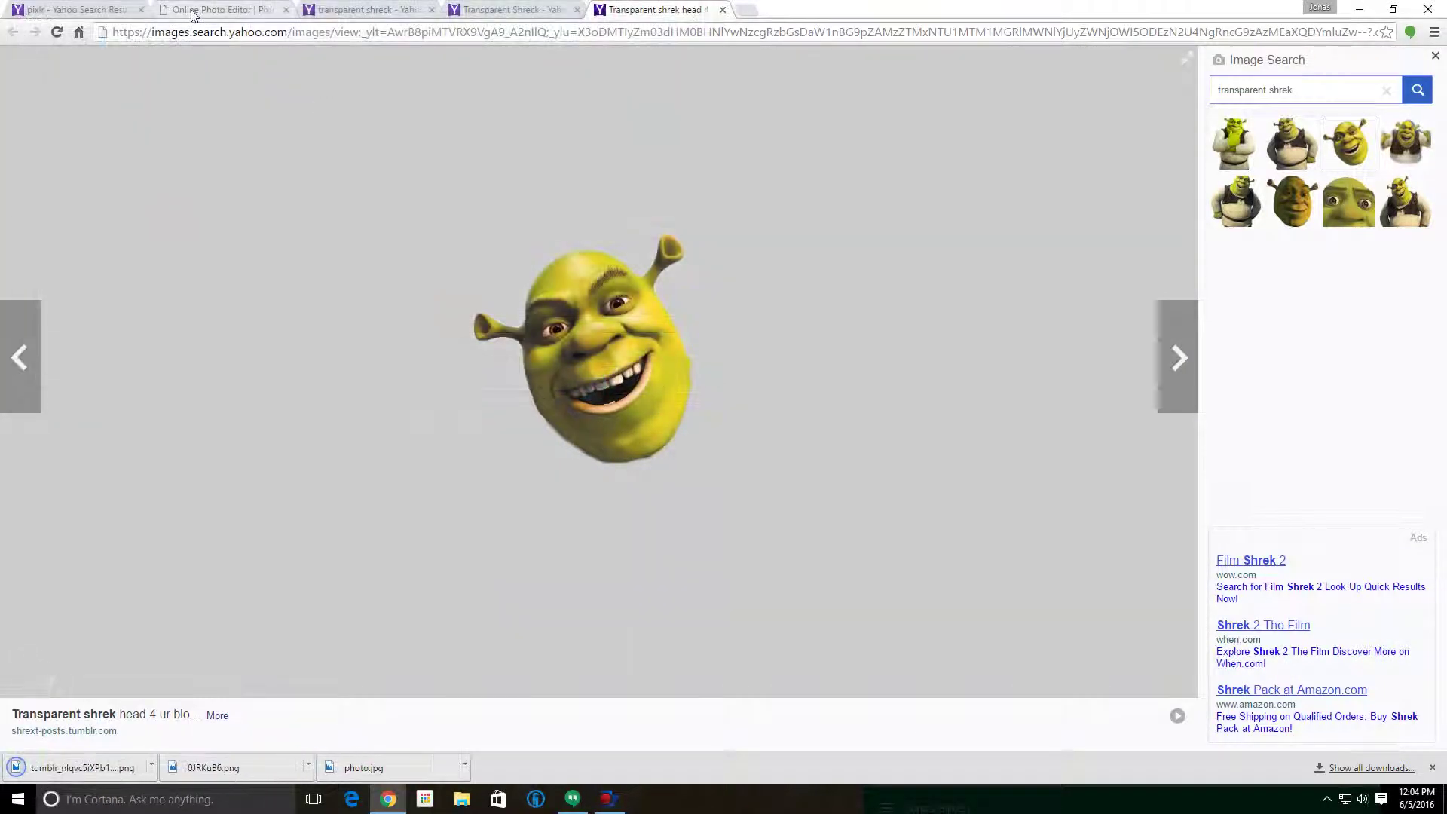
- Return to the Pixlr editor, apply the second doge's transform, and open the downloaded Shrek image tumblr_nlqvc5iXPb1tkmupzo1_400
click(188, 10)
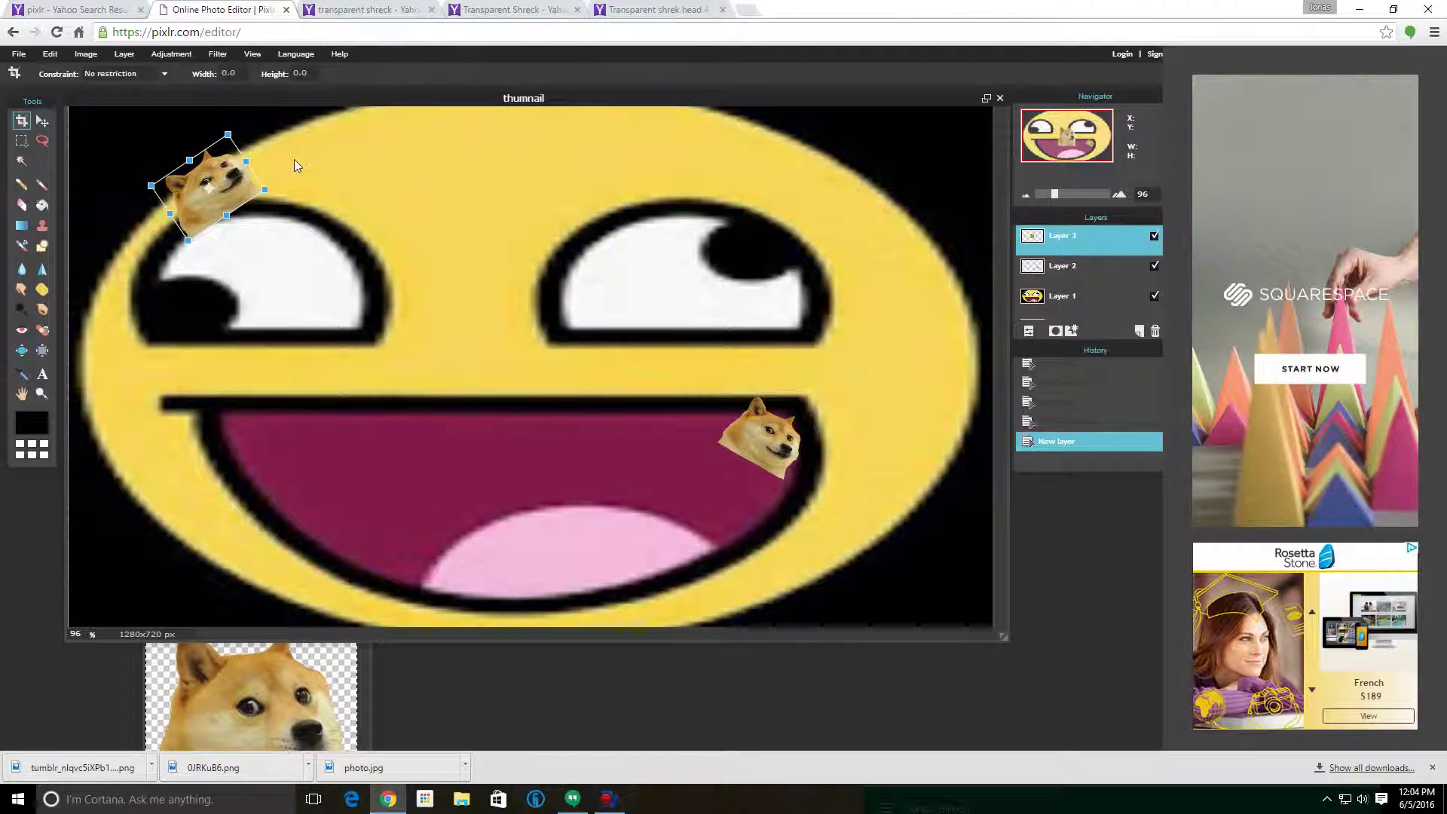
click(19, 53)
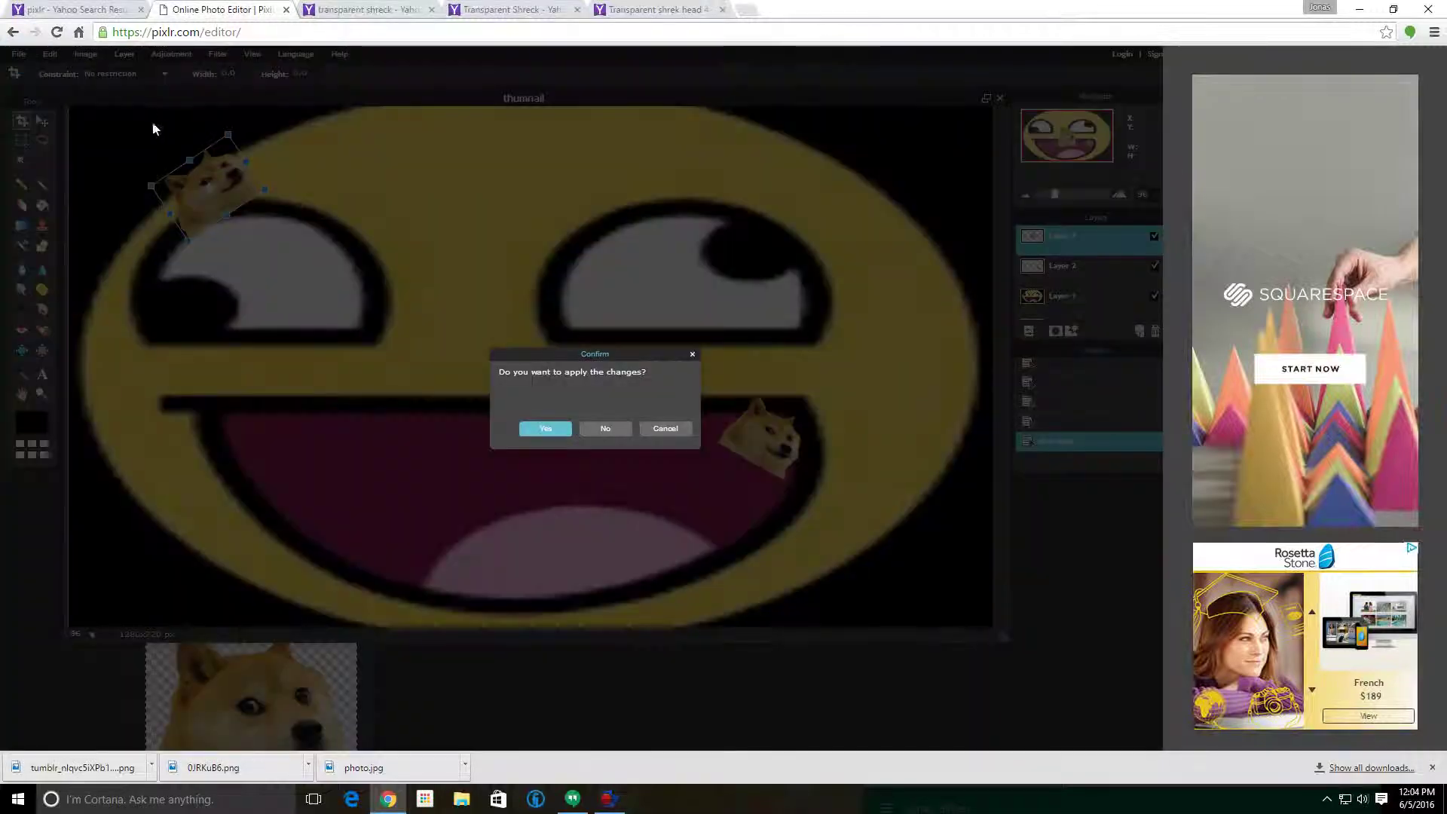
click(546, 428)
click(19, 53)
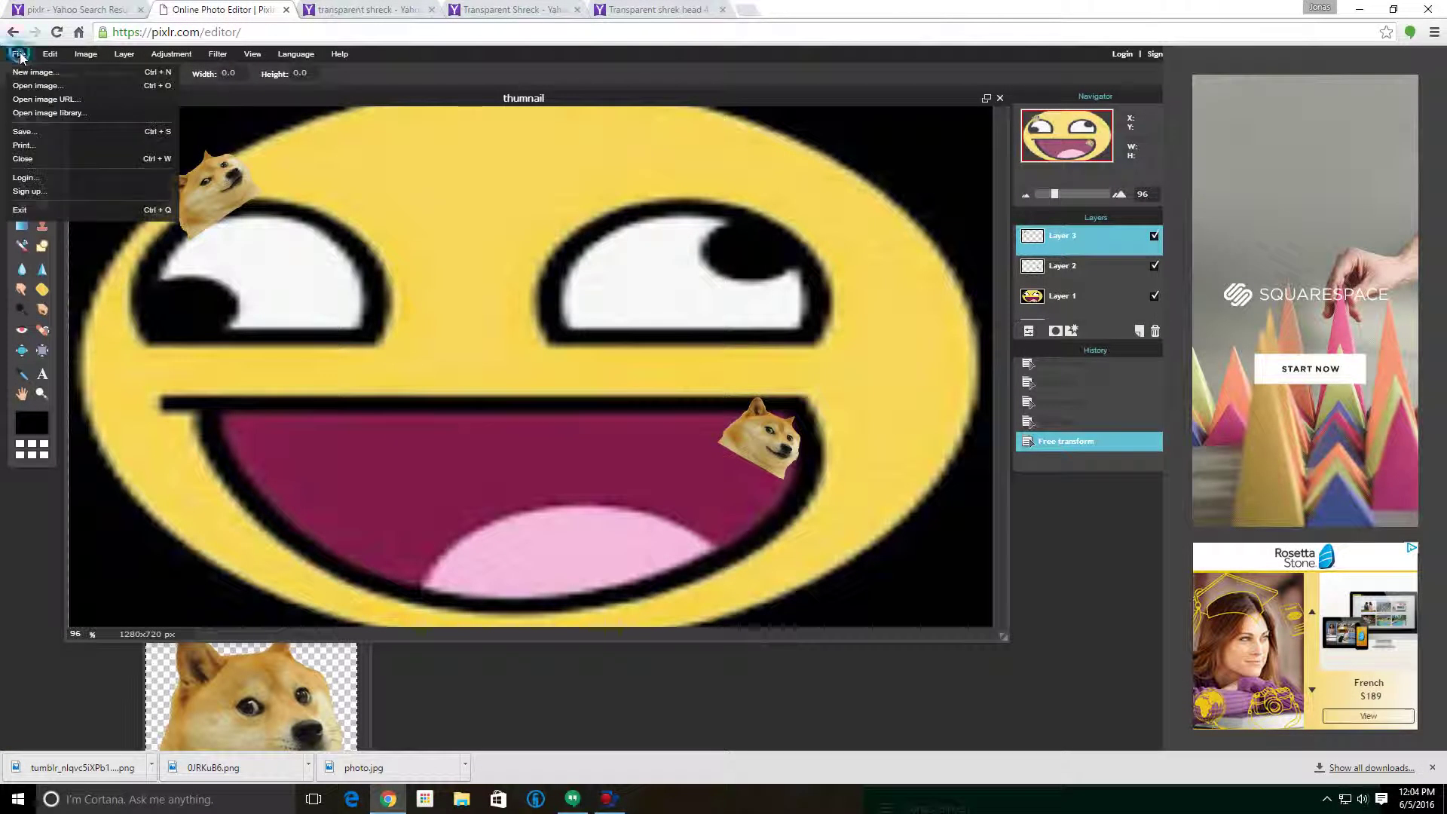
click(41, 85)
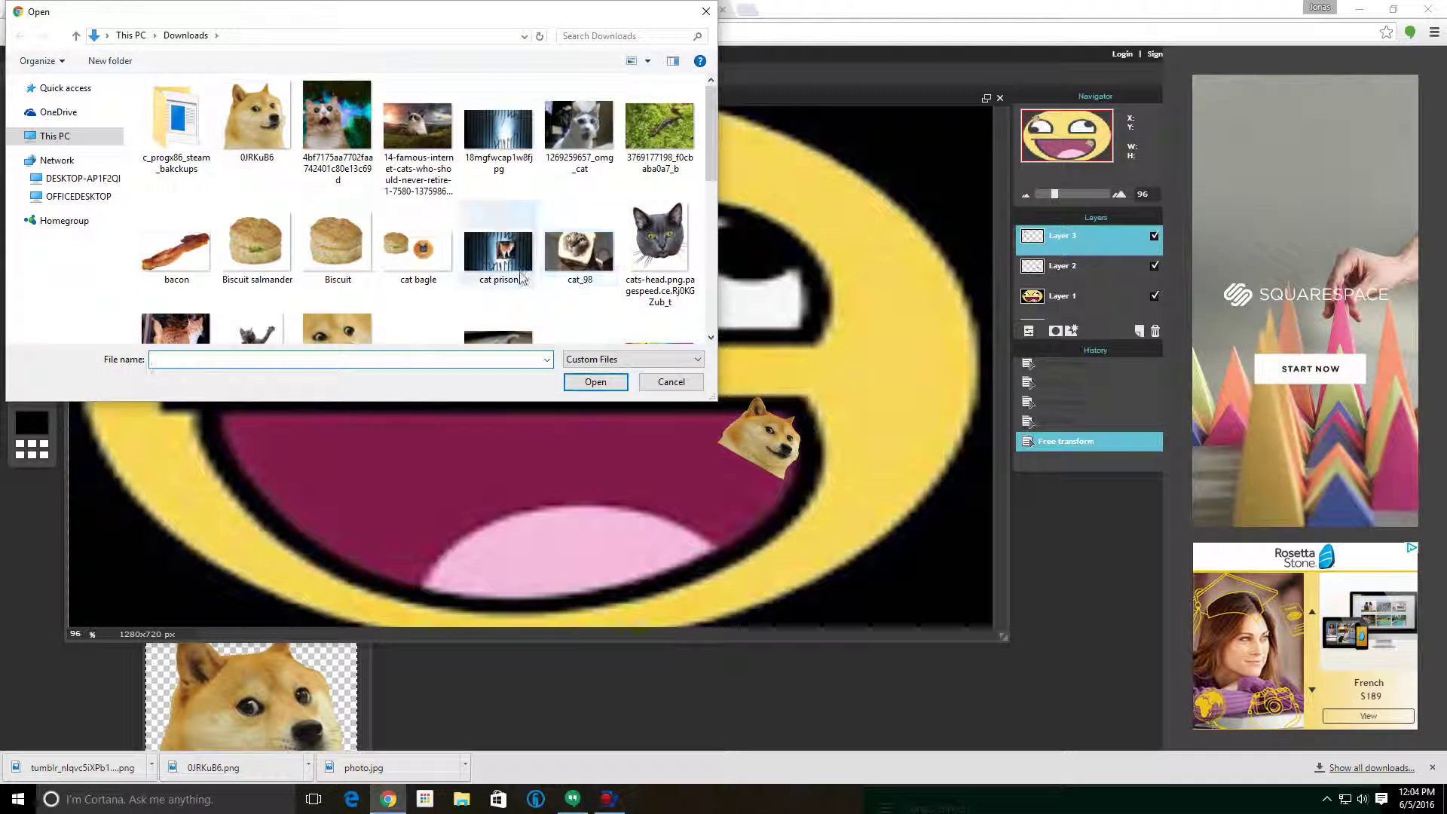
scroll(518, 236, down, 2)
click(291, 293)
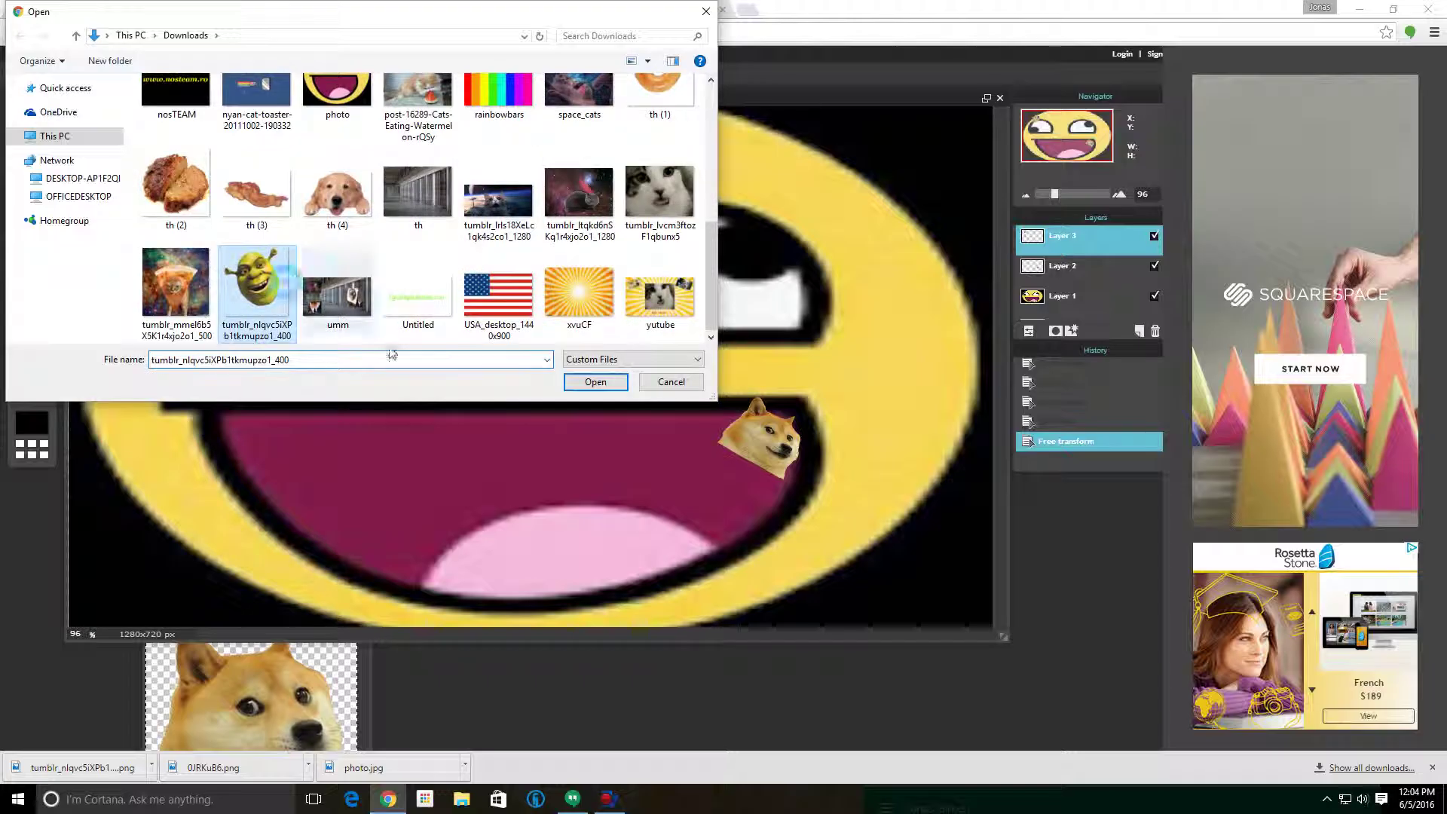
click(586, 386)
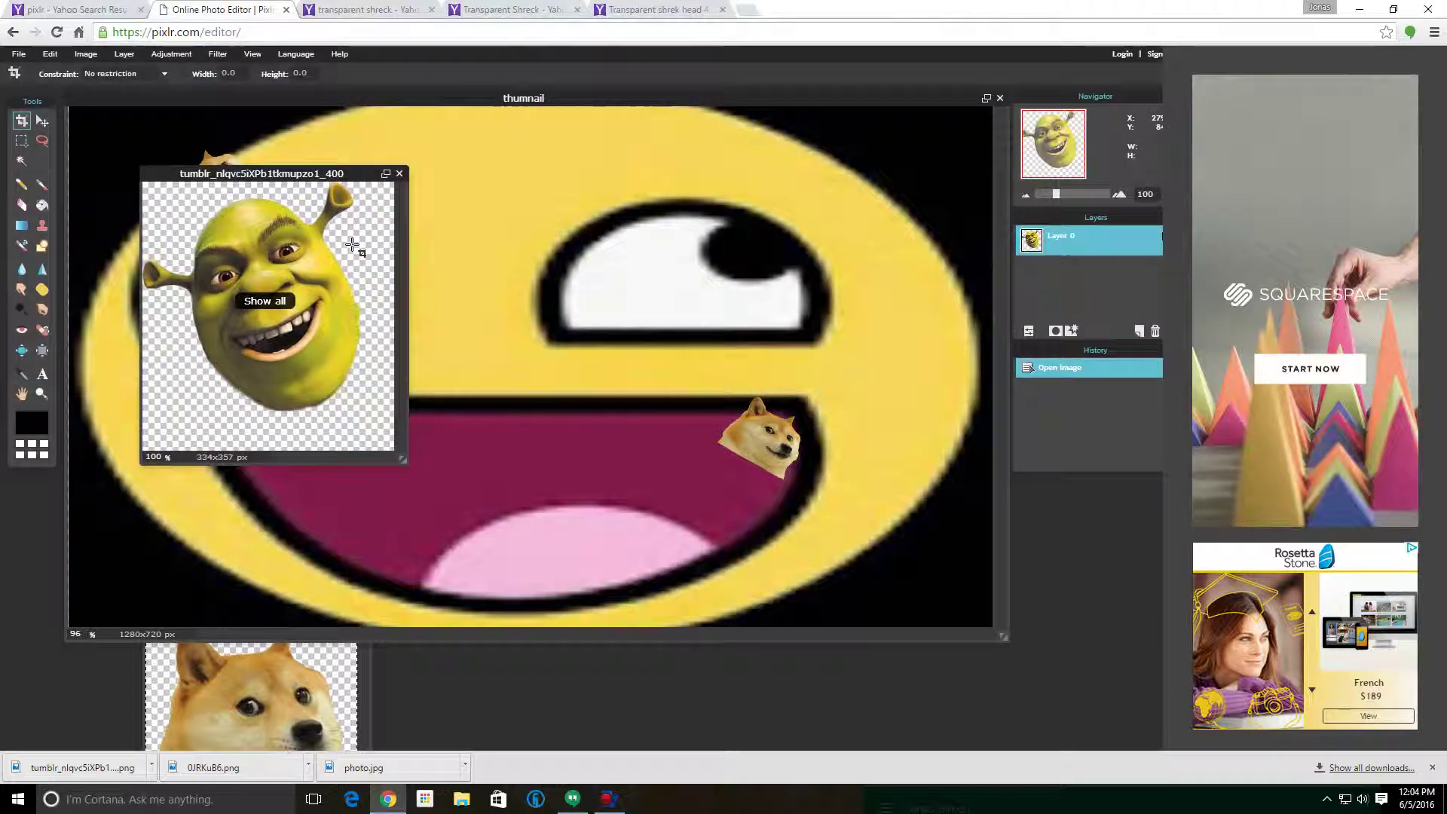
- Copy the whole Shrek image, move its window below the thumbnail, and paste Shrek into the thumbnail
key(ctrl+a)
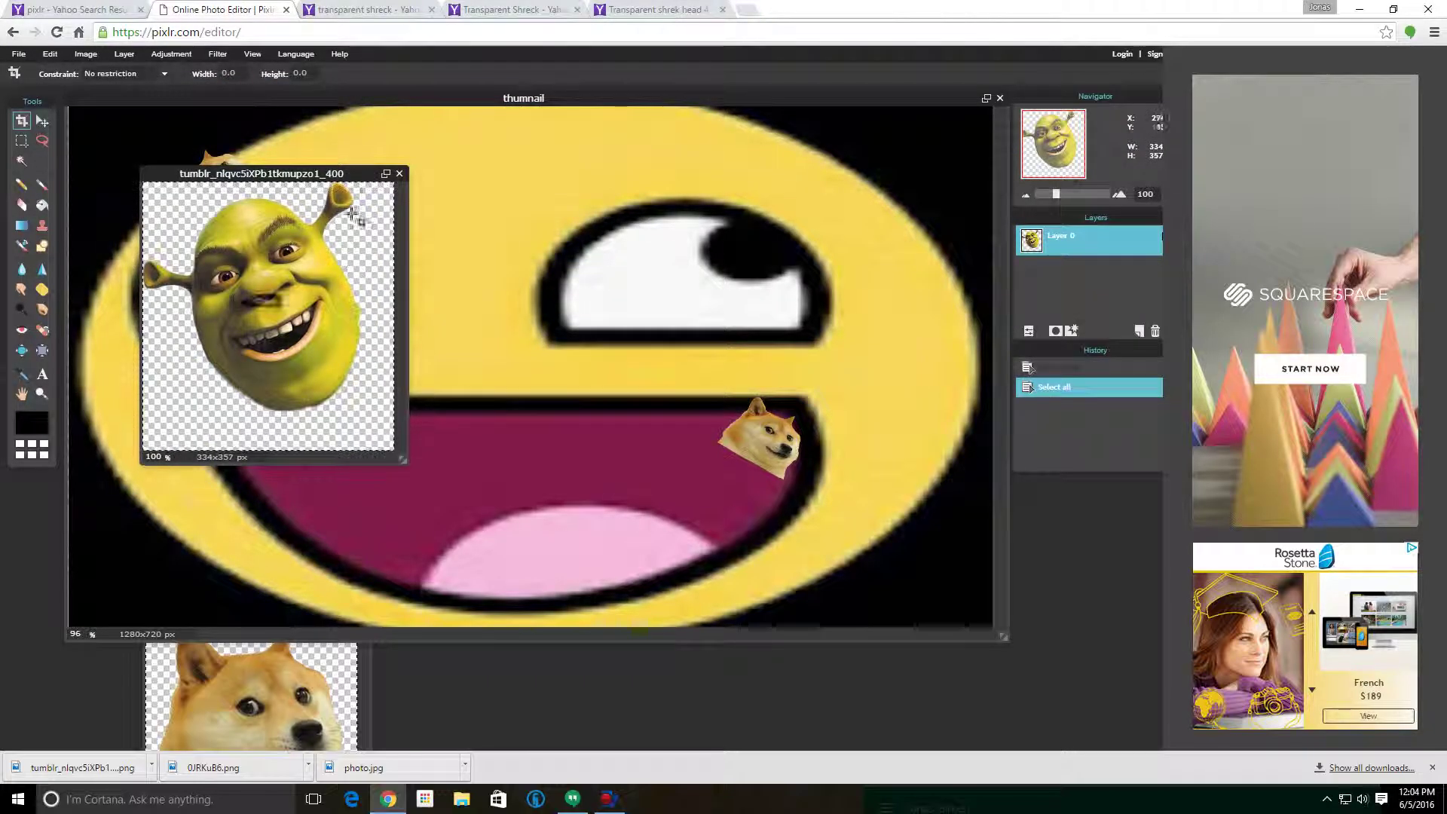
drag(348, 172, 560, 632)
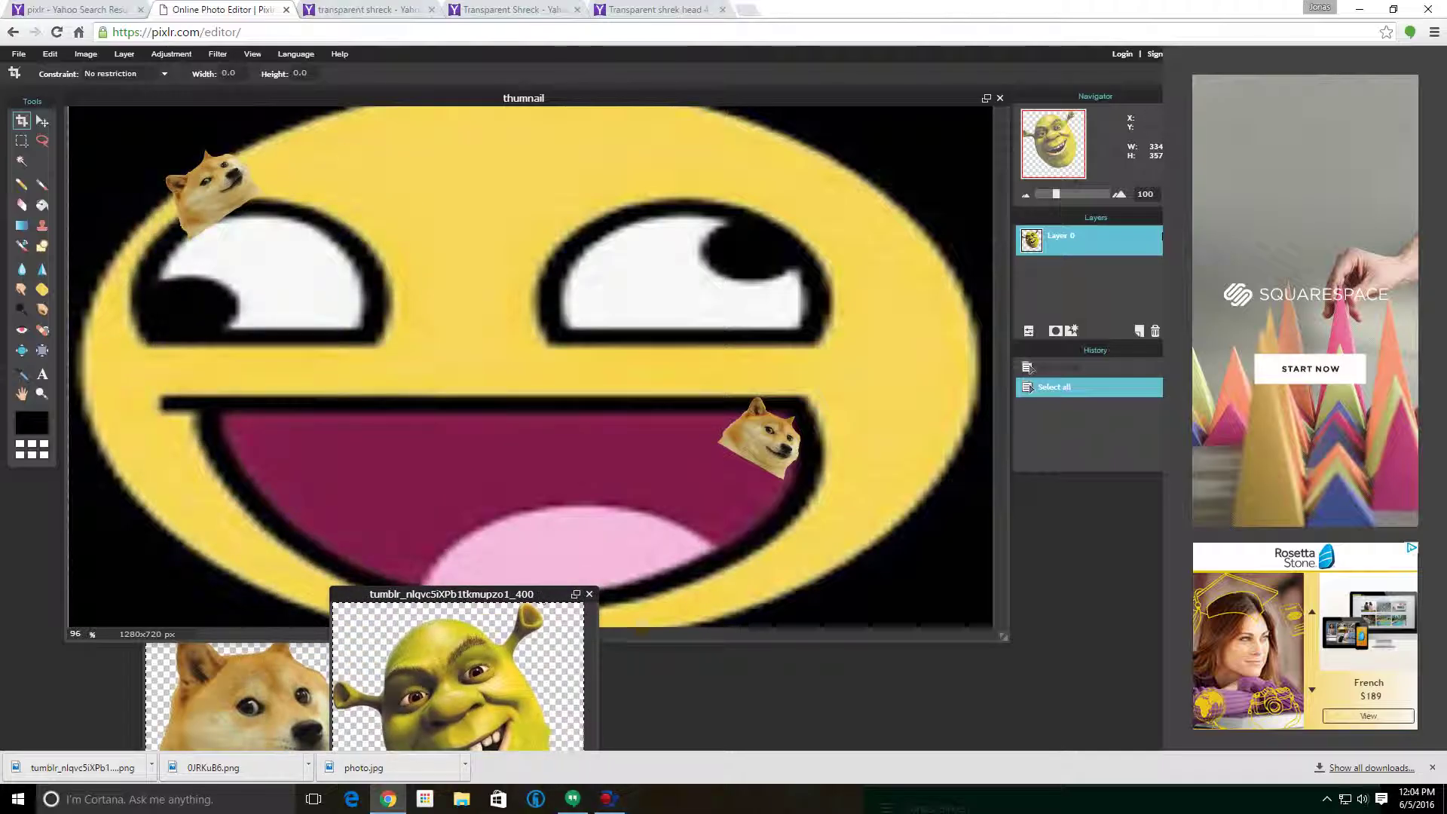
click(534, 420)
key(ctrl+v)
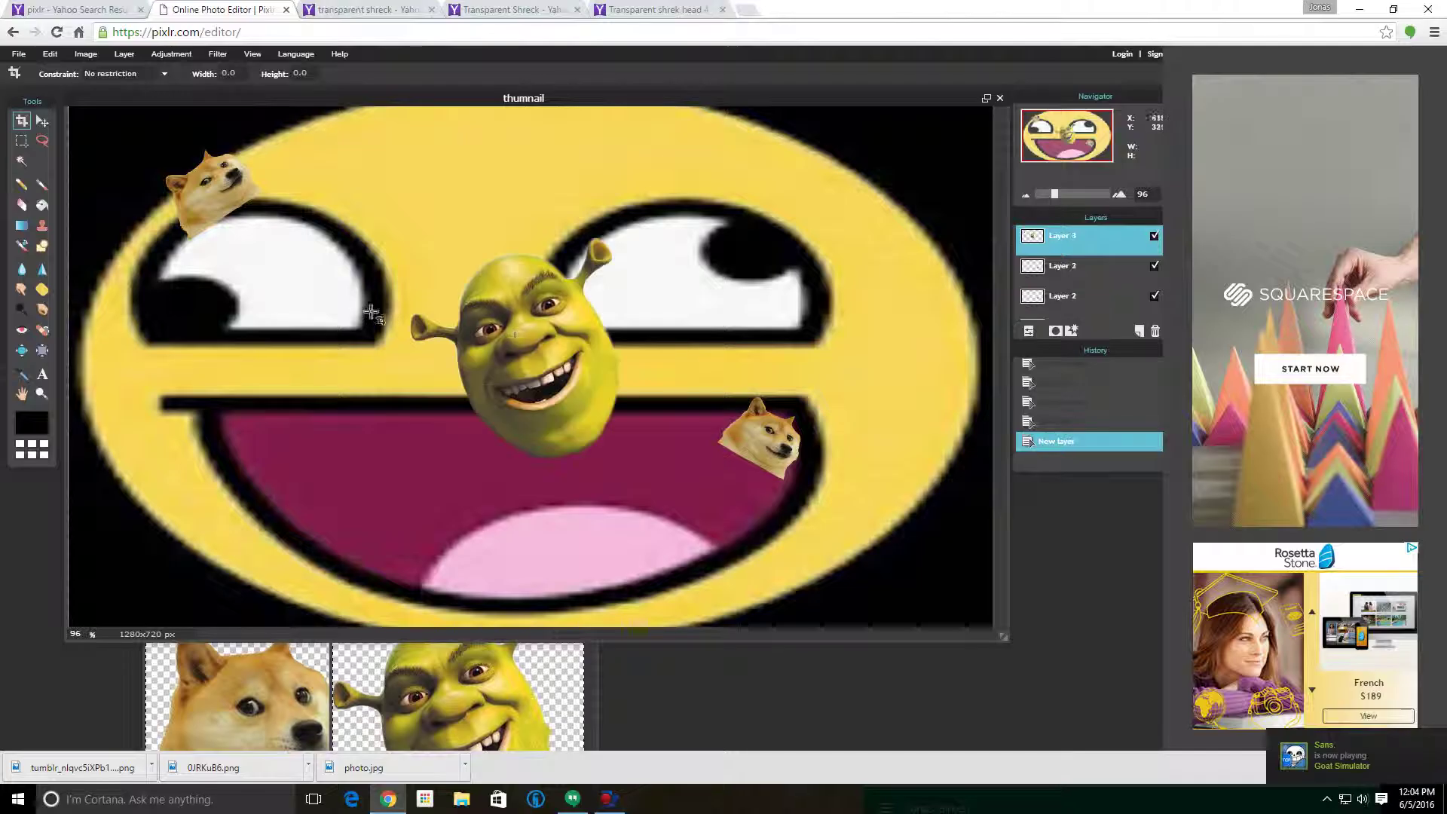
- Free transform the Shrek head: shrink it, tilt it clockwise, and place it in the left part of the yellow face's mouth
click(50, 54)
click(119, 159)
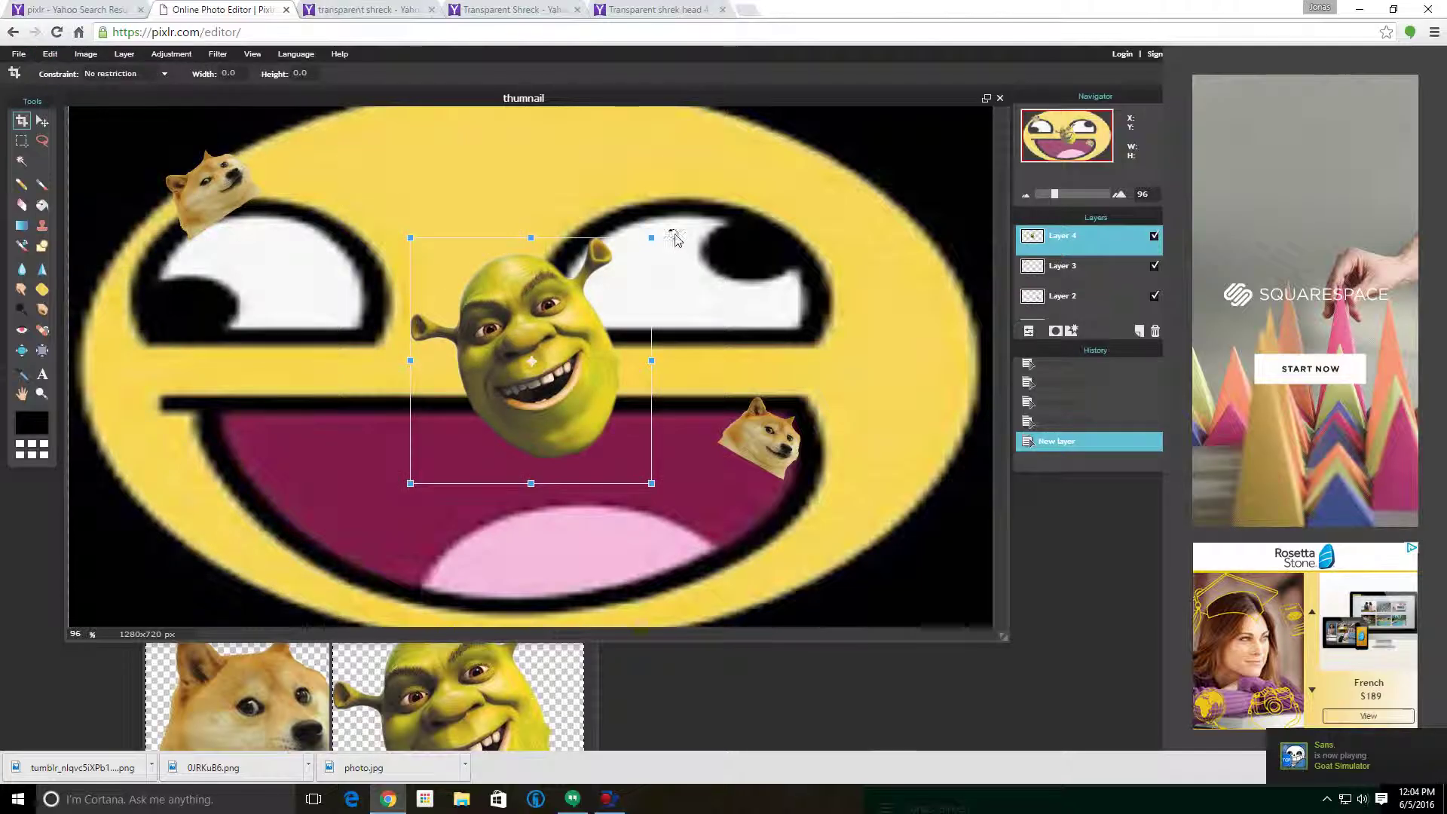
drag(650, 239, 630, 259)
drag(578, 316, 654, 172)
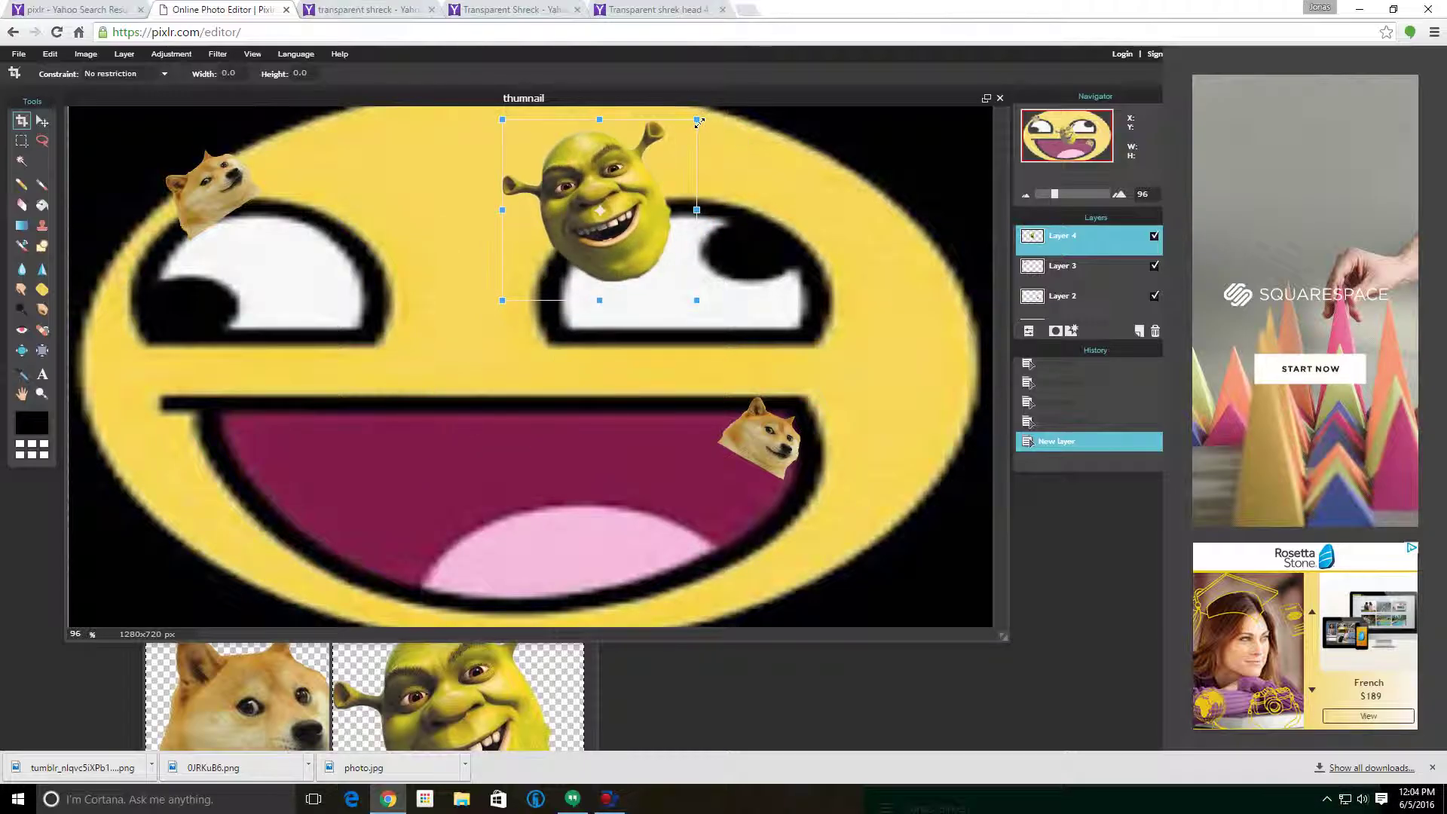
drag(701, 125, 750, 248)
click(733, 191)
drag(726, 204, 545, 236)
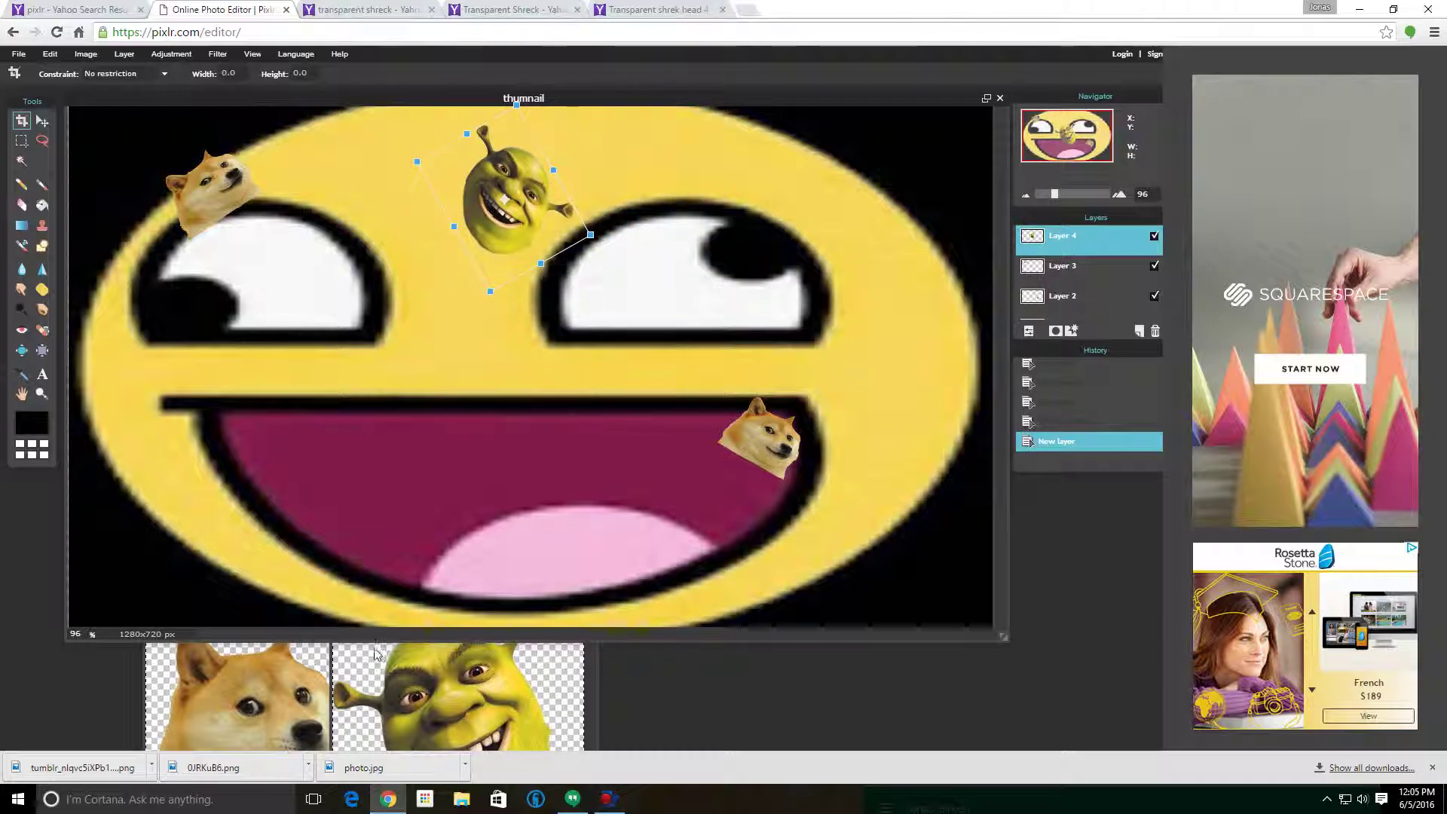
drag(517, 241, 344, 522)
- Close the two Shrek image tabs and return to the "transparent shreck" web results
click(640, 9)
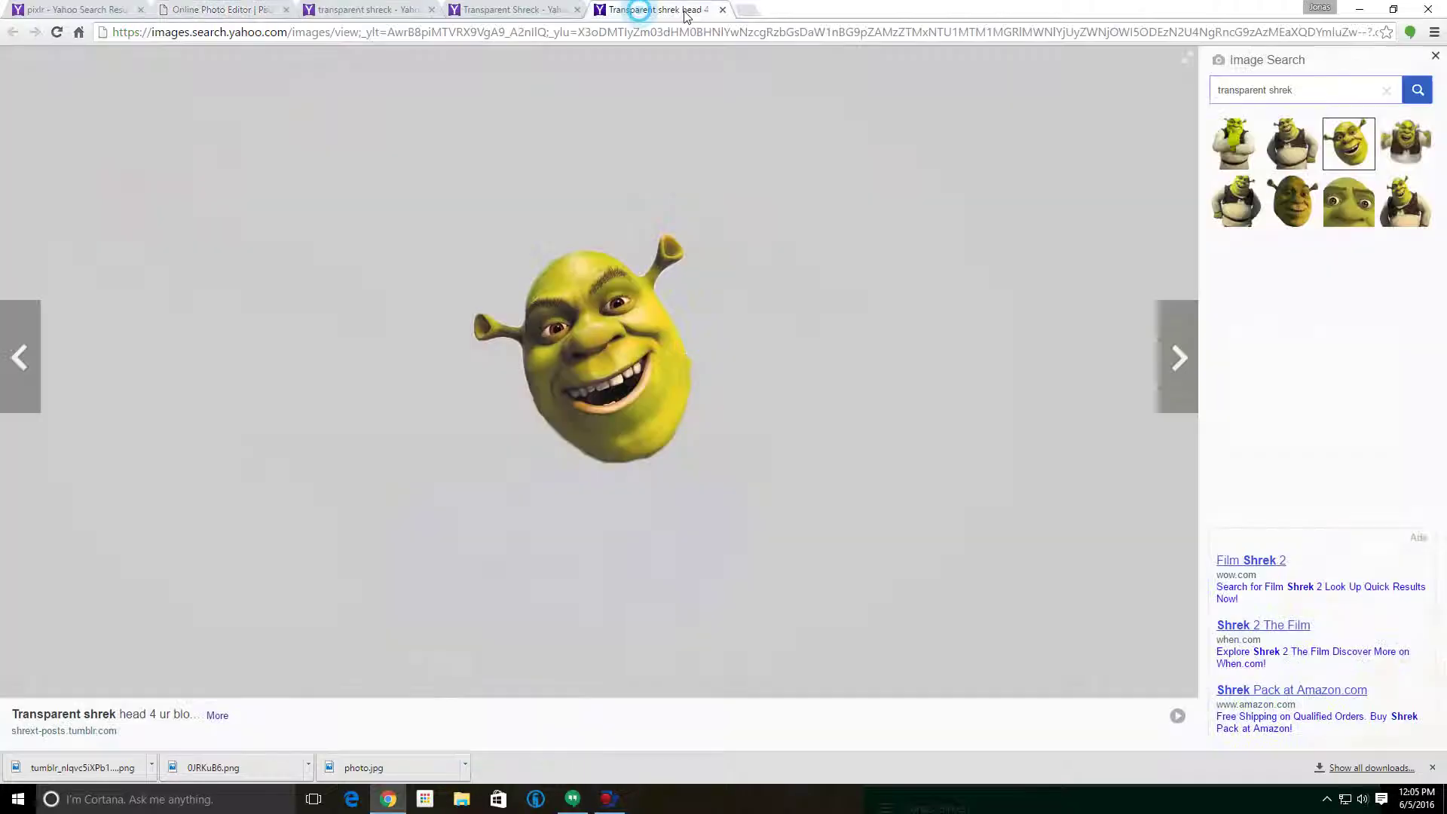
click(722, 9)
click(576, 10)
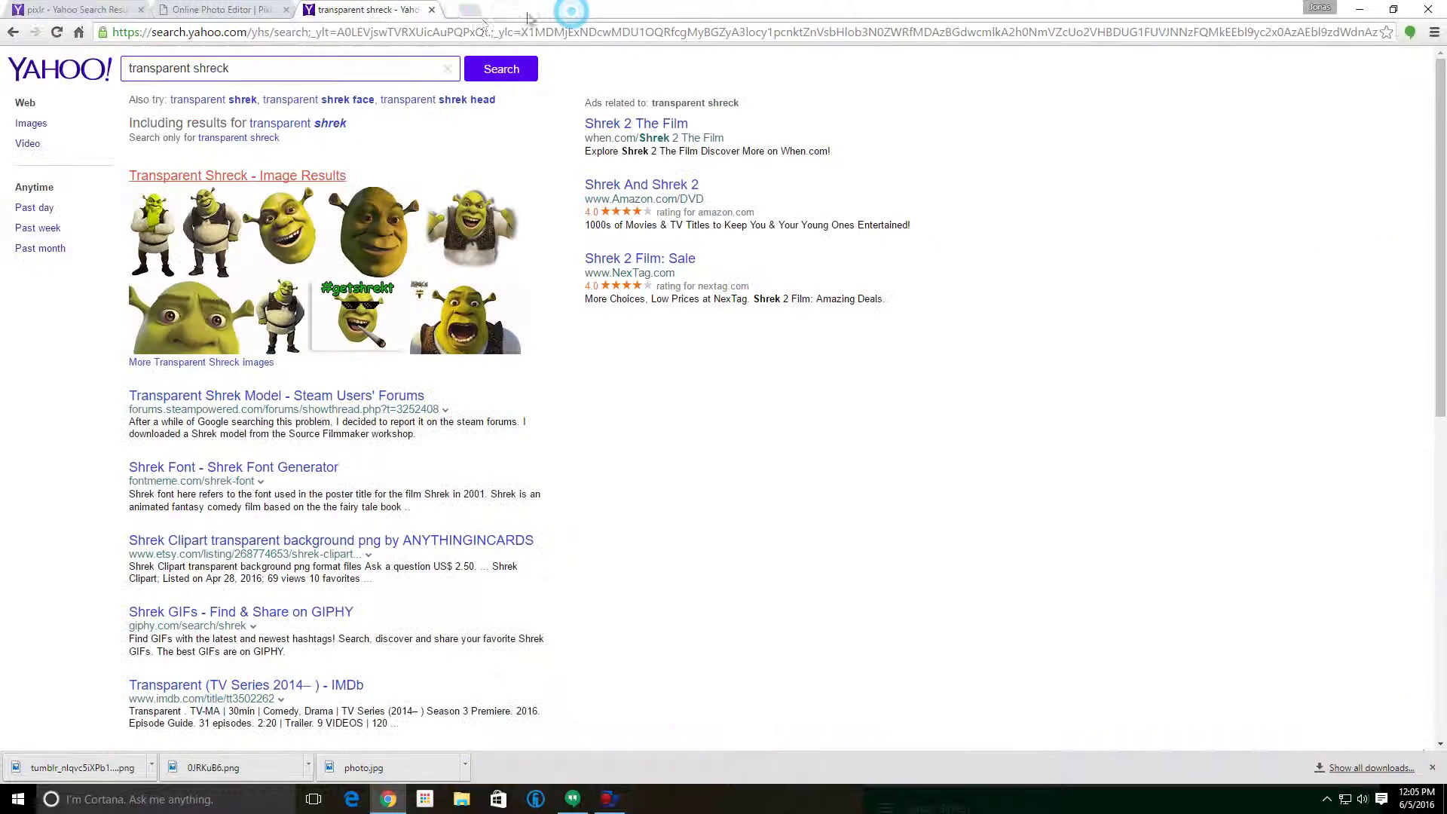
- Search for "transparent 420 sighn" and open the image results
click(324, 67)
key(BackSpace)
key(BackSpace)
key(BackSpace)
key(BackSpace)
key(BackSpace)
key(BackSpace)
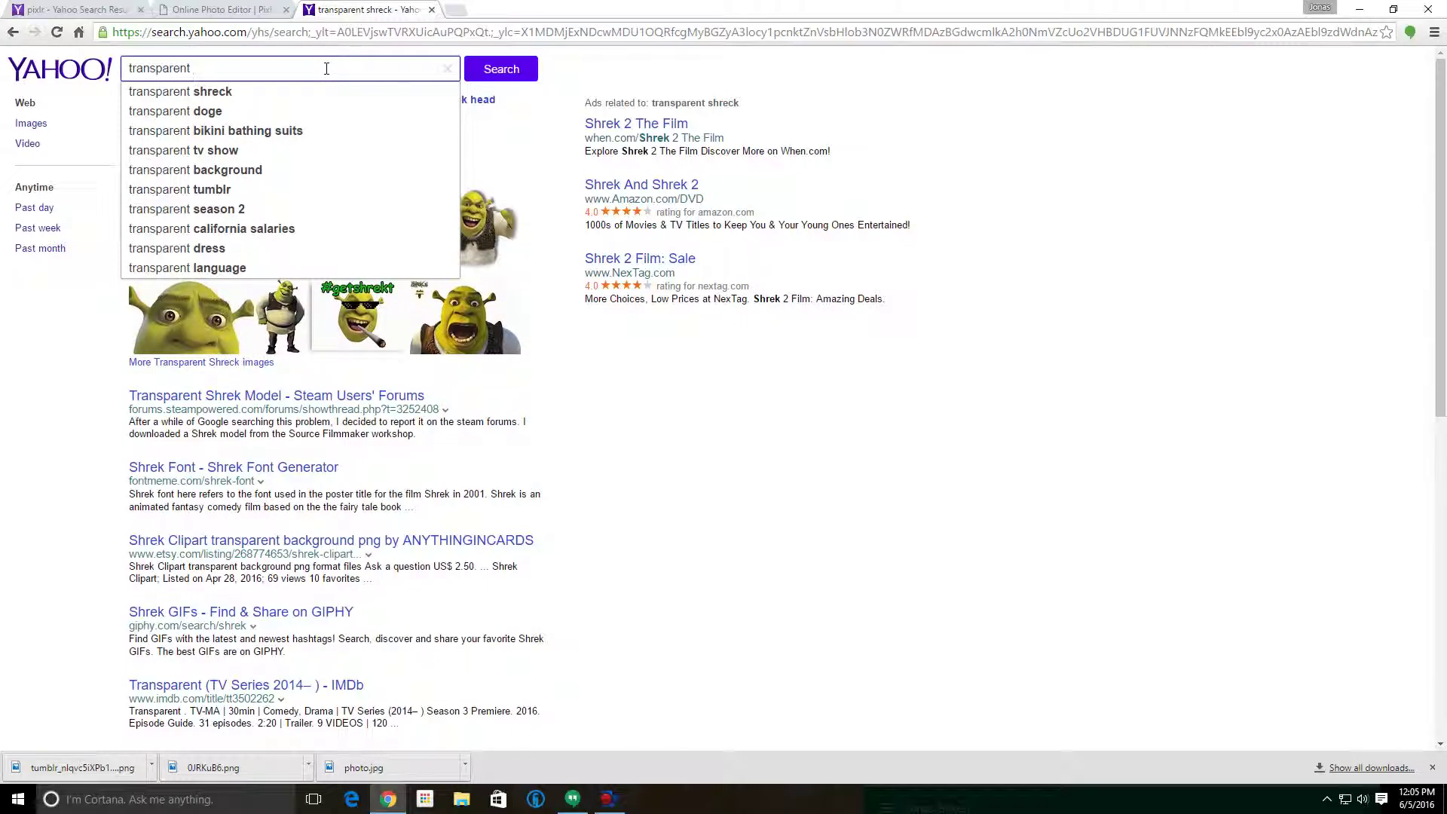
text(420)
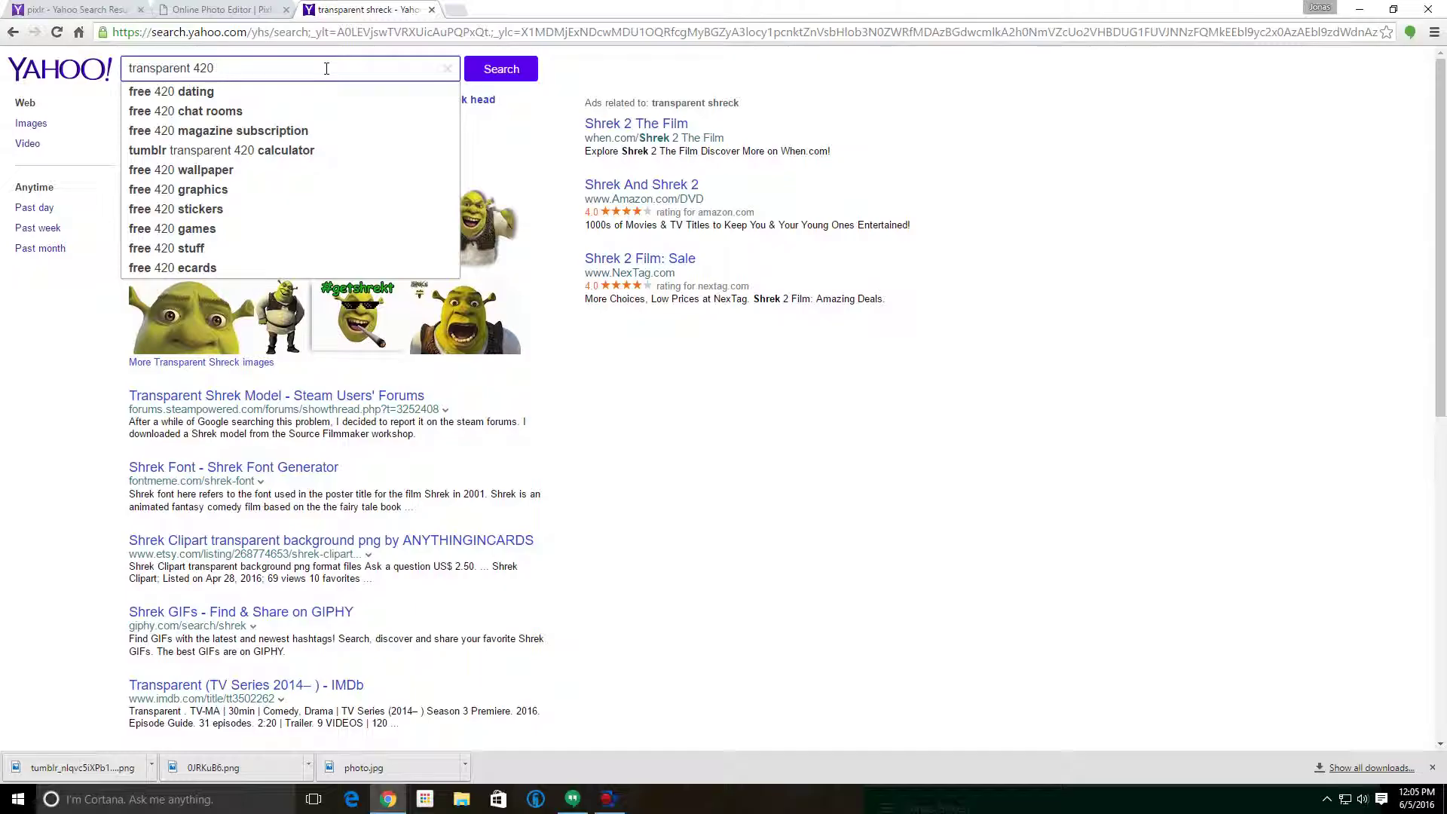
text( sighn)
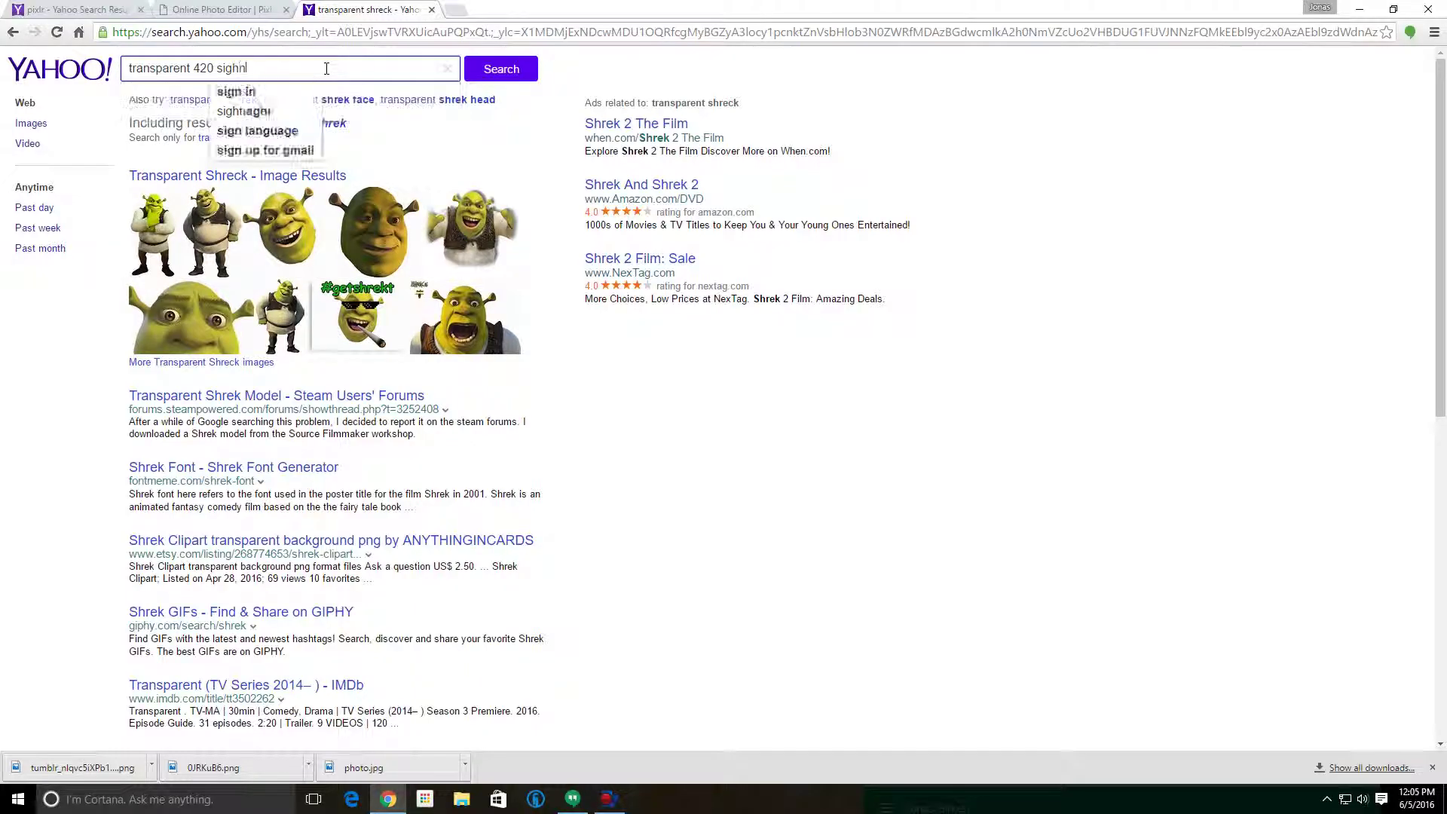
key(Return)
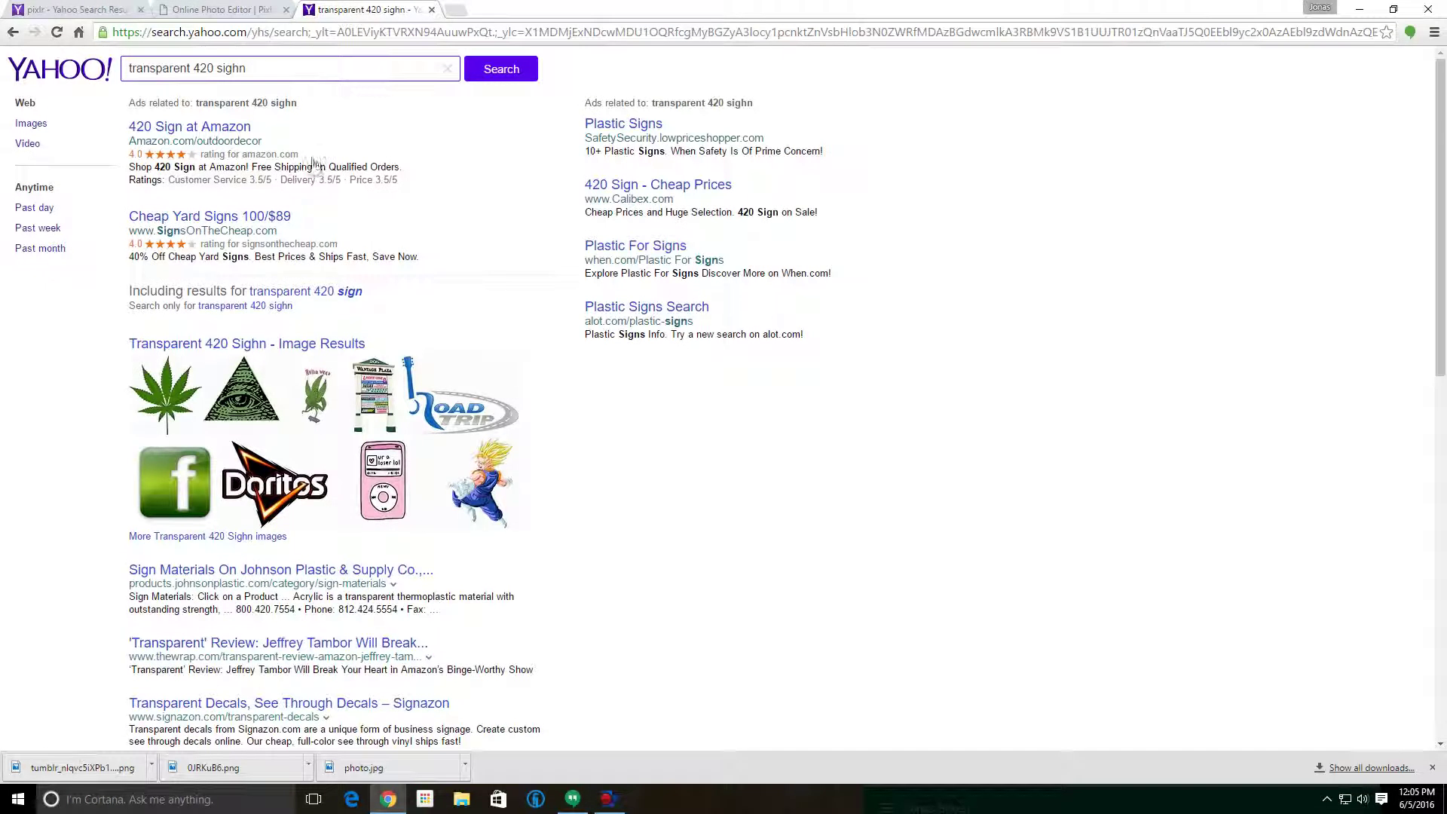
click(318, 348)
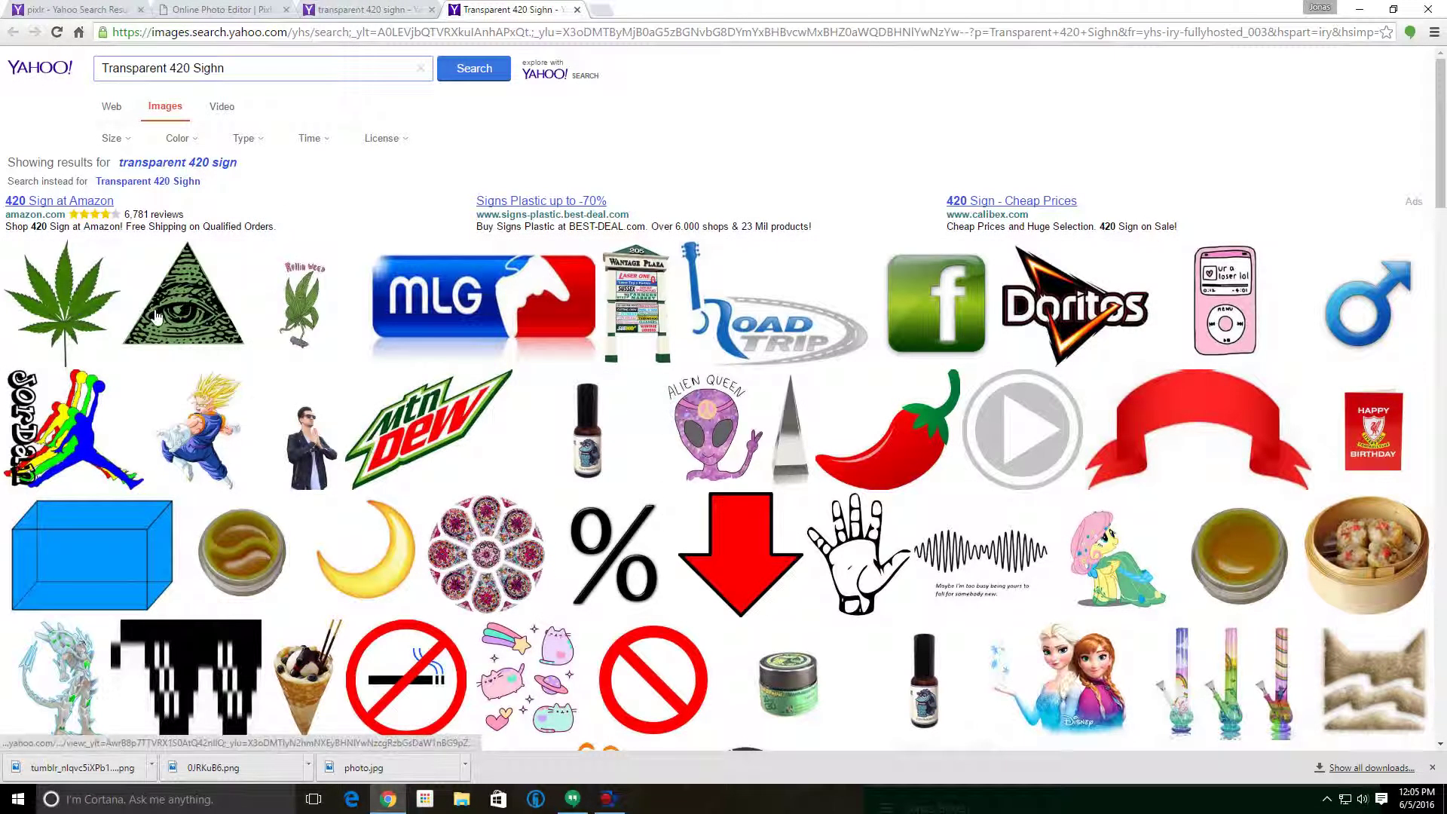
- Open the green Illuminati triangle from the image results and save it as the PNG Illuminati in Downloads
click(174, 317)
right_click(599, 322)
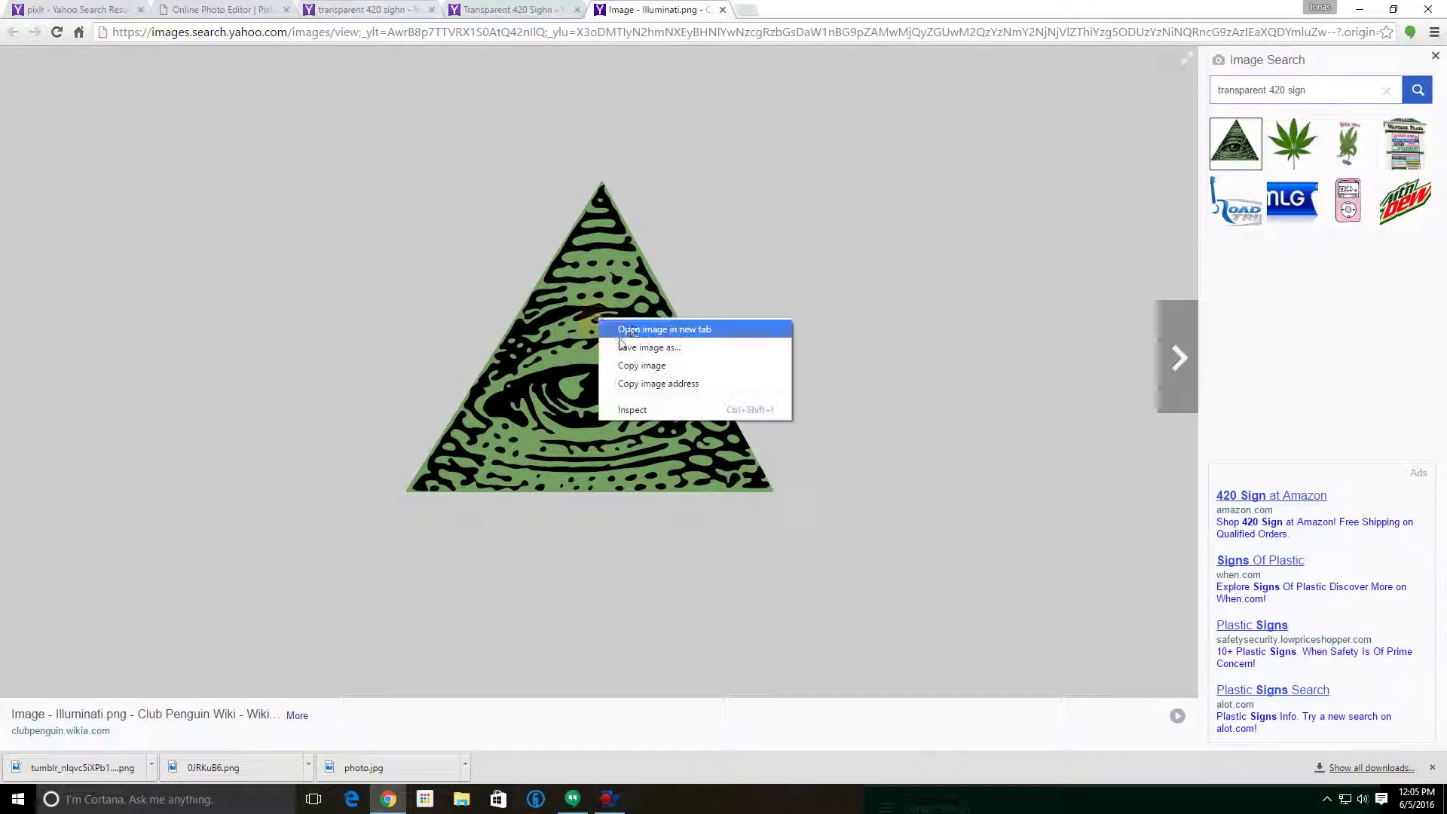
click(648, 347)
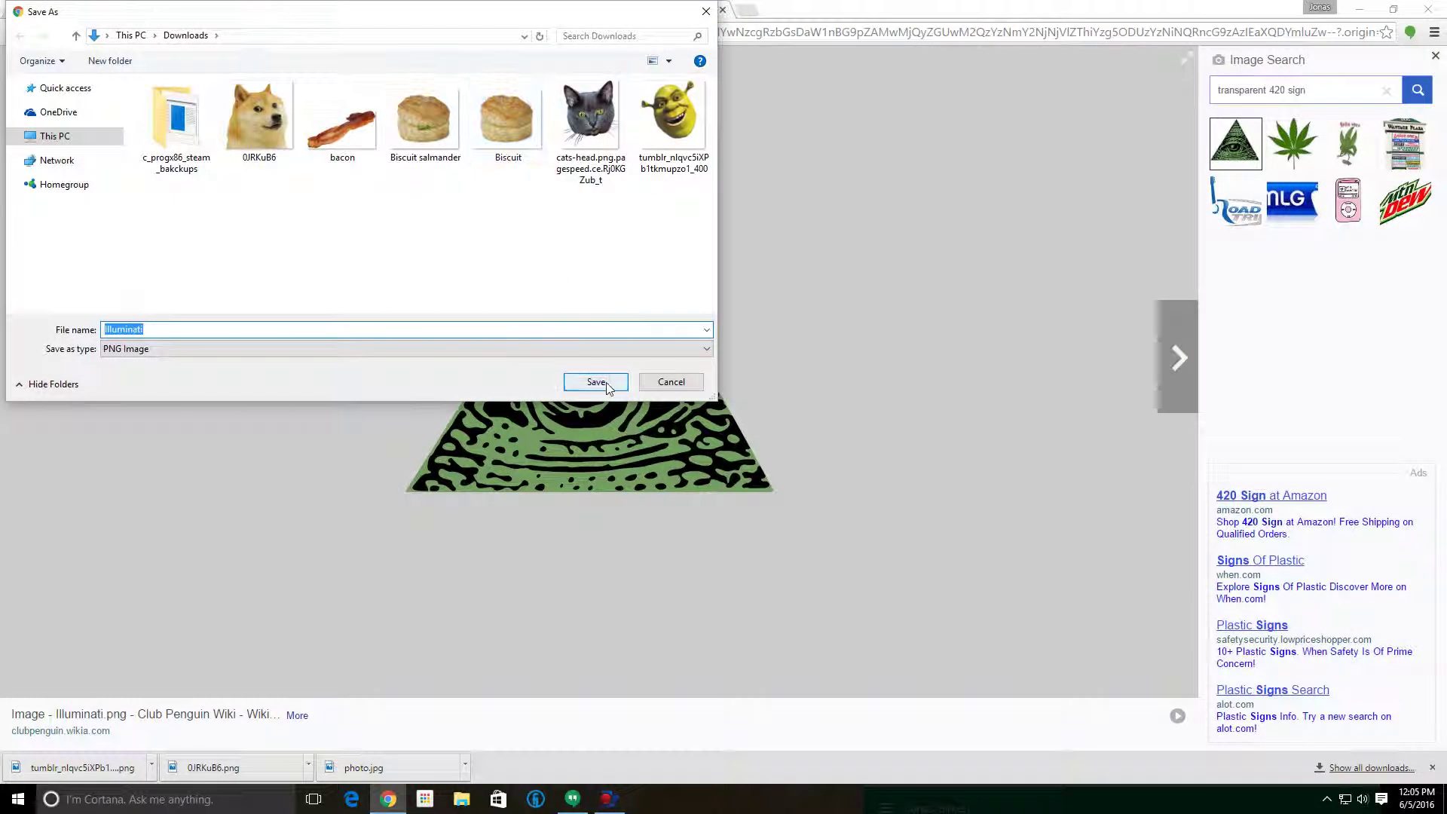
click(596, 382)
- Return to the Pixlr editor, apply the Shrek head's transform, and open the downloaded Illuminati image
click(200, 9)
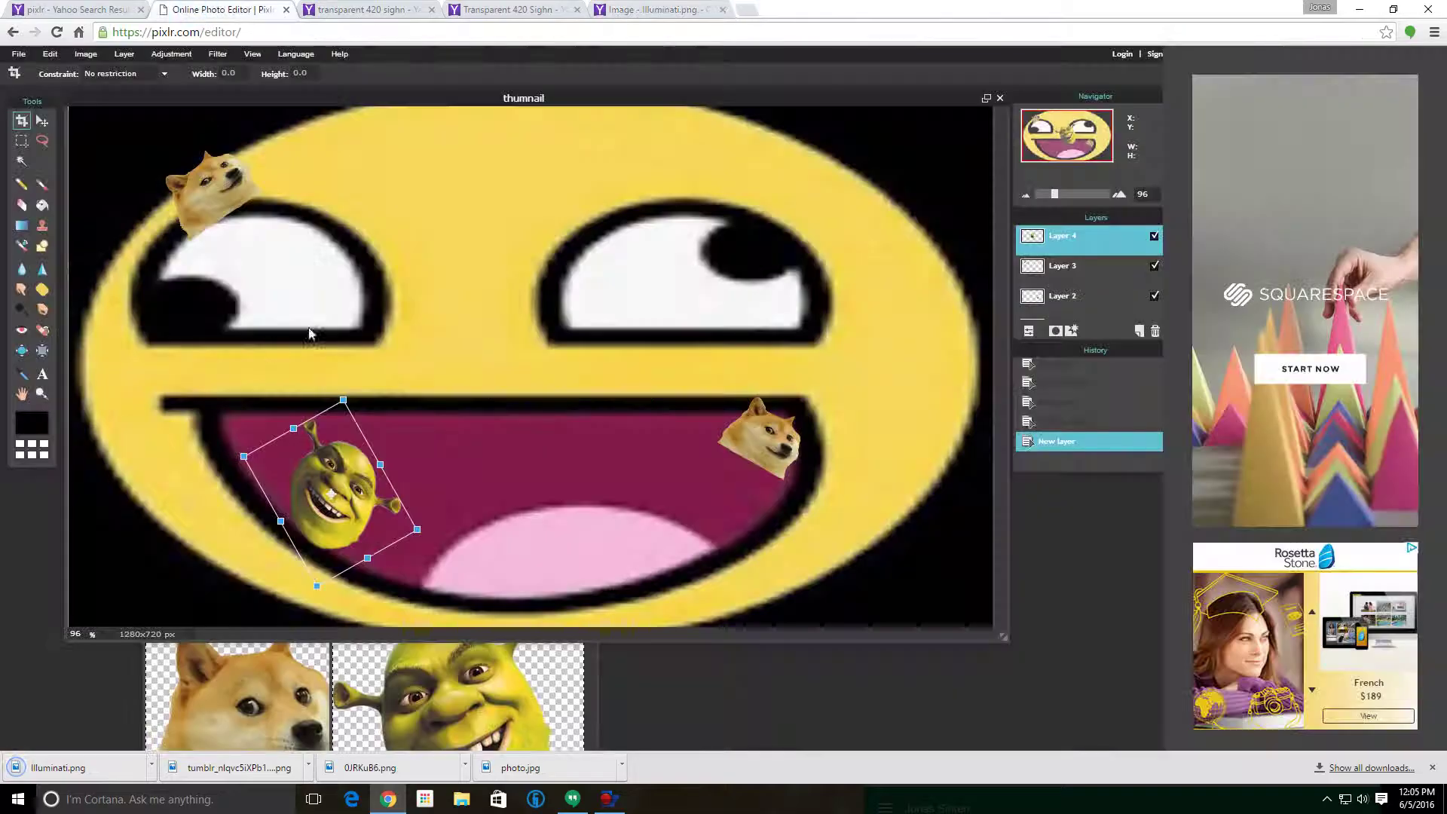
click(10, 55)
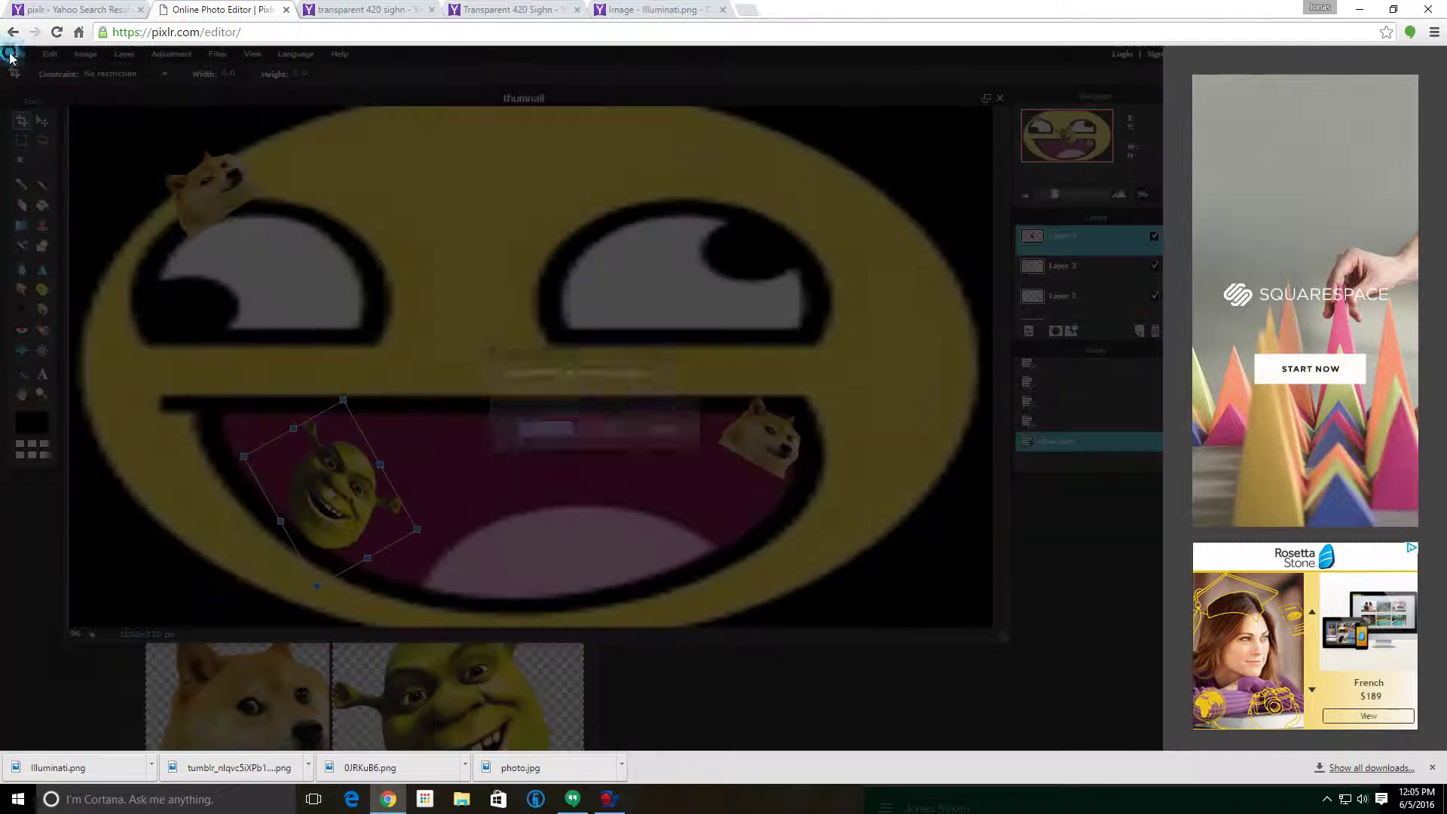
click(549, 432)
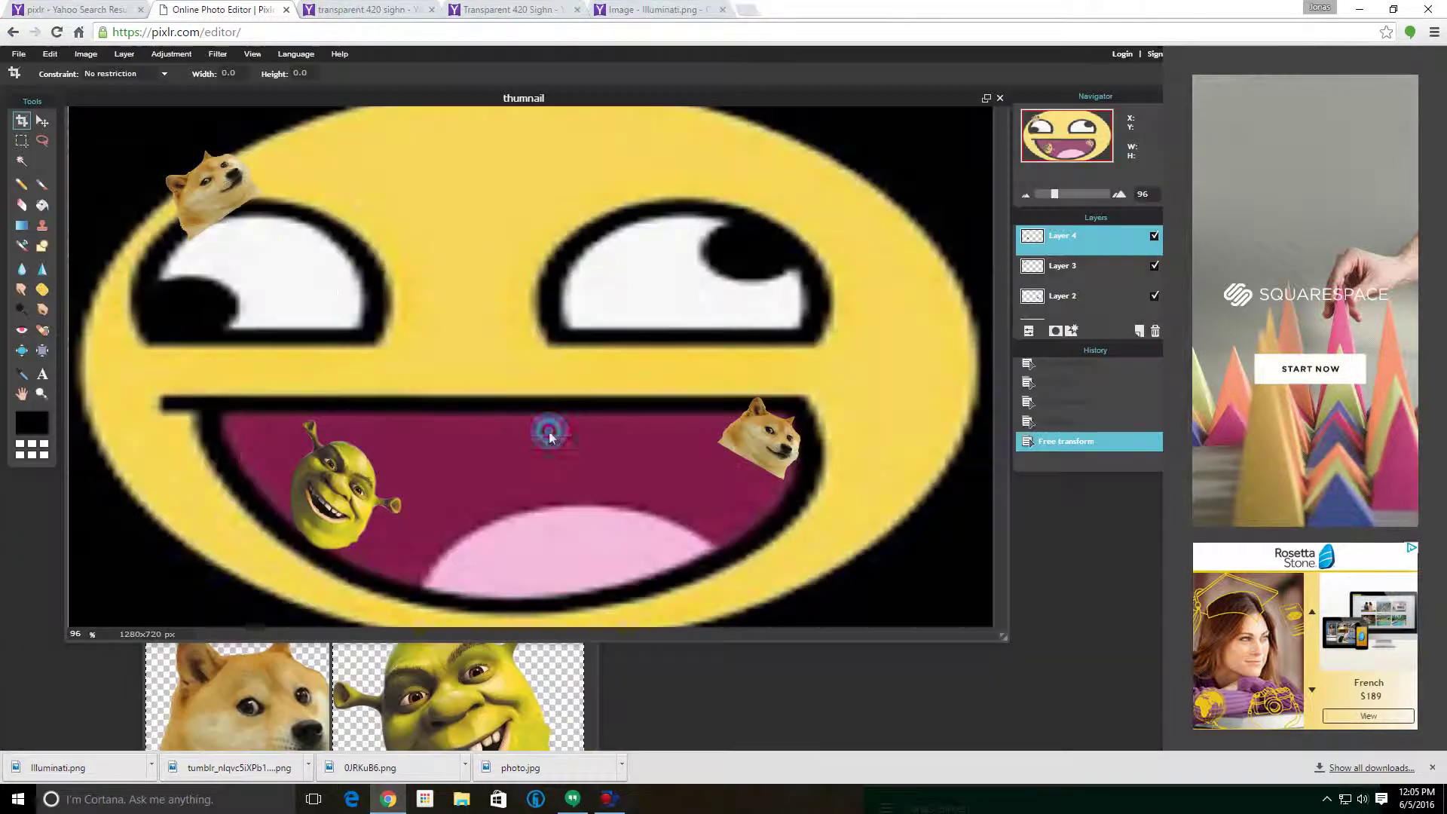
click(19, 54)
click(45, 94)
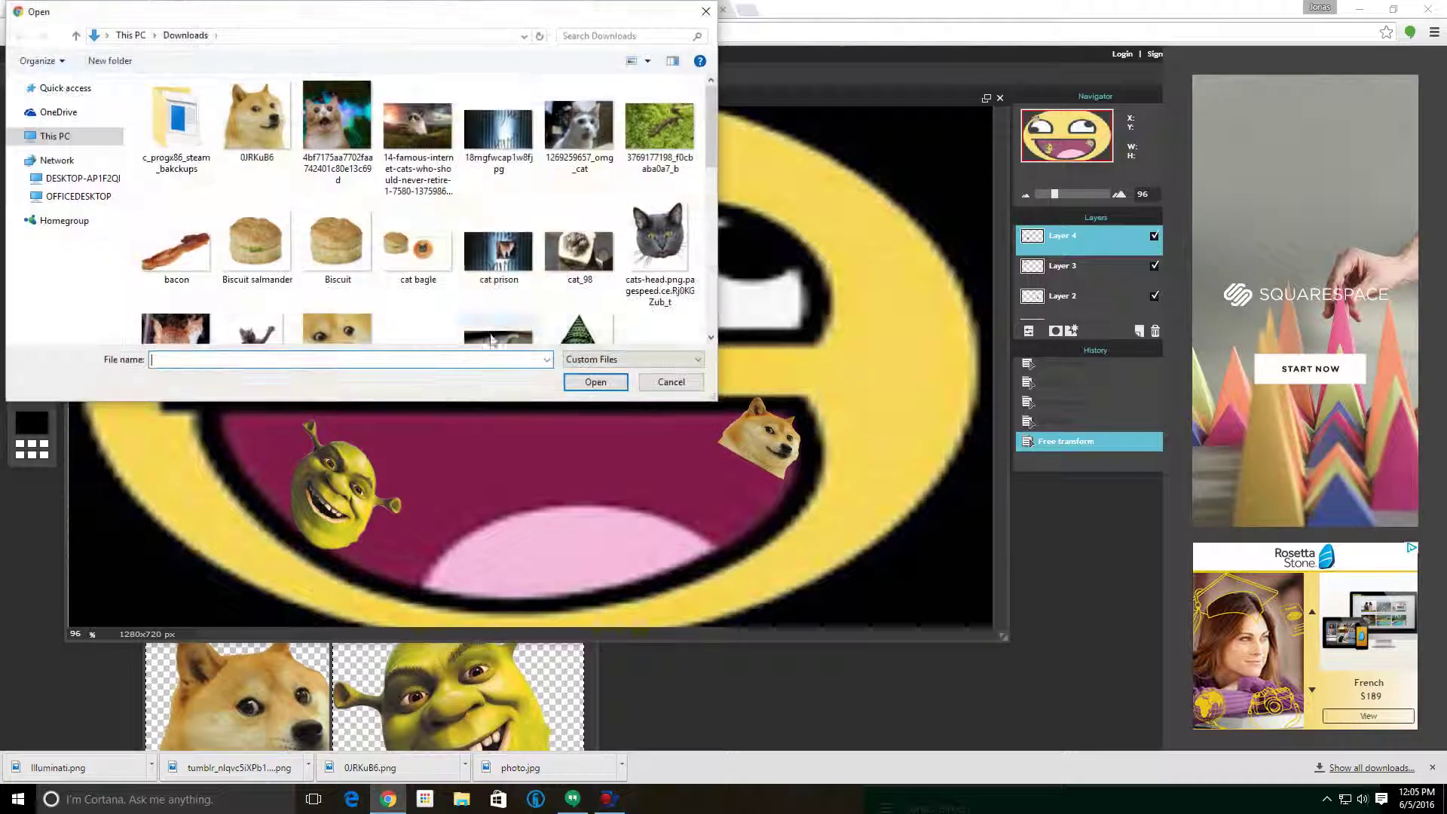
scroll(605, 341, down, 1)
click(603, 335)
click(596, 382)
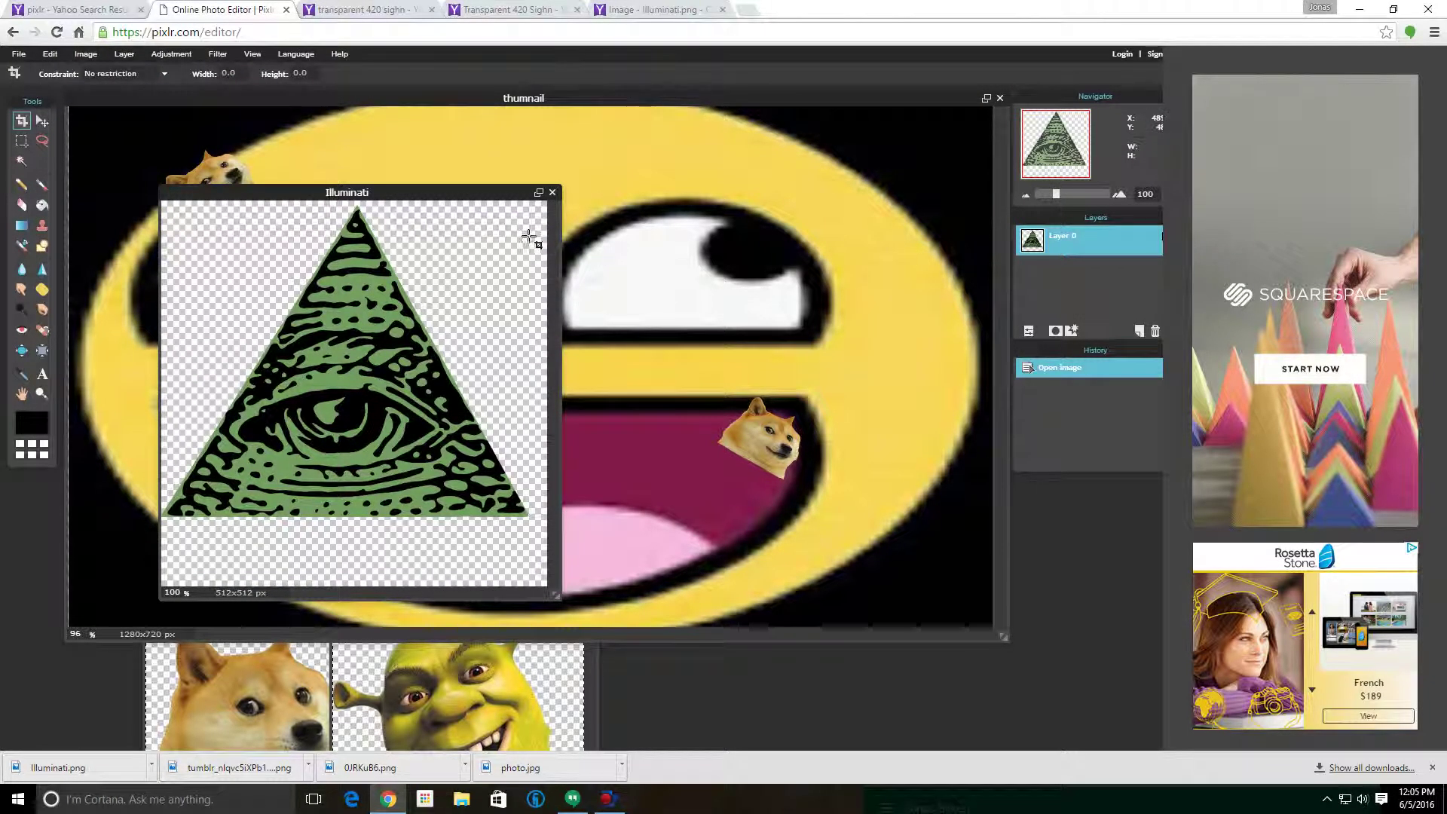
- Copy the whole Illuminati image, move its window below the thumbnail, and paste the triangle into the thumbnail
key(ctrl+a)
key(ctrl+c)
drag(475, 192, 857, 554)
click(619, 259)
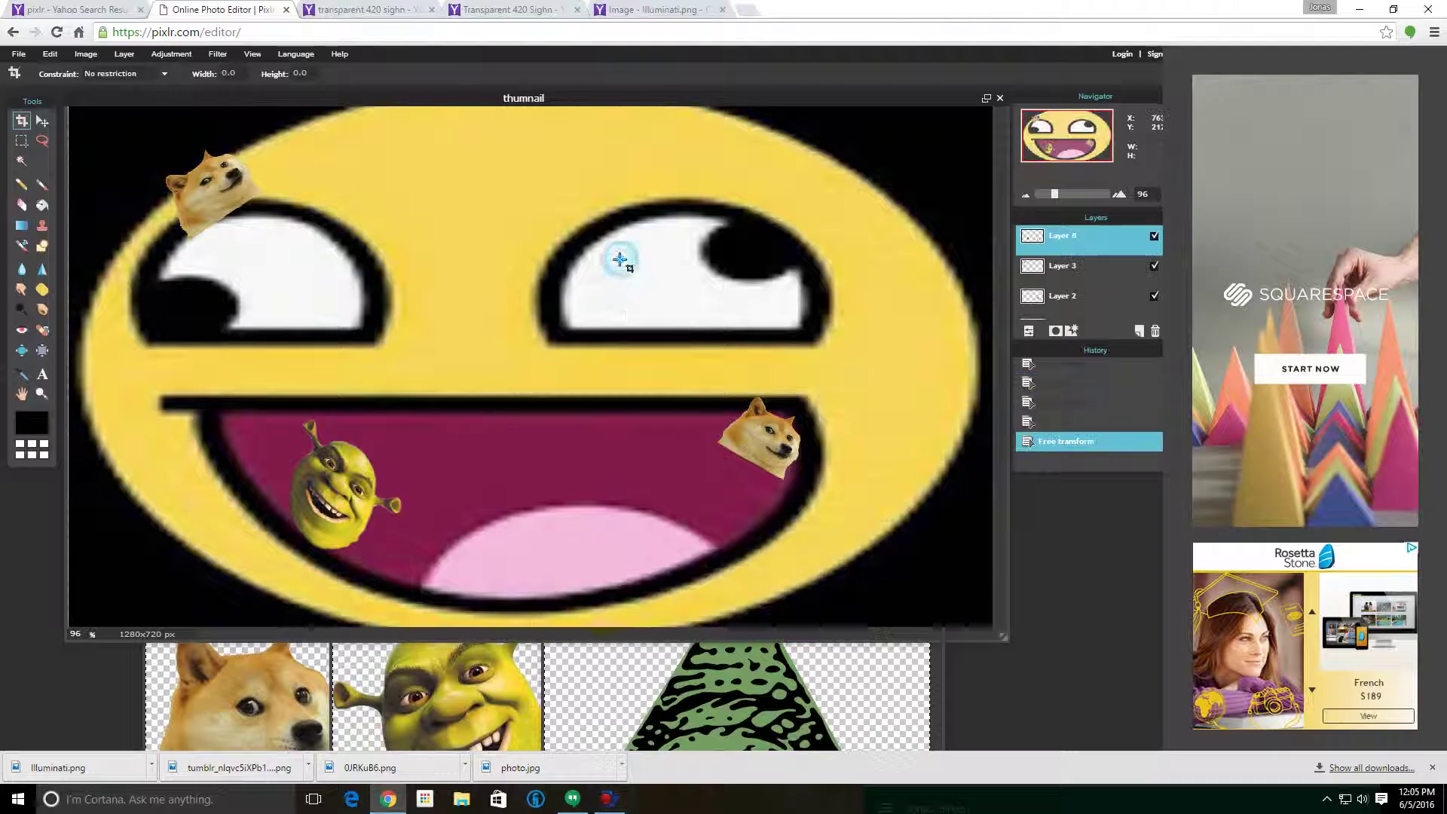
key(ctrl+v)
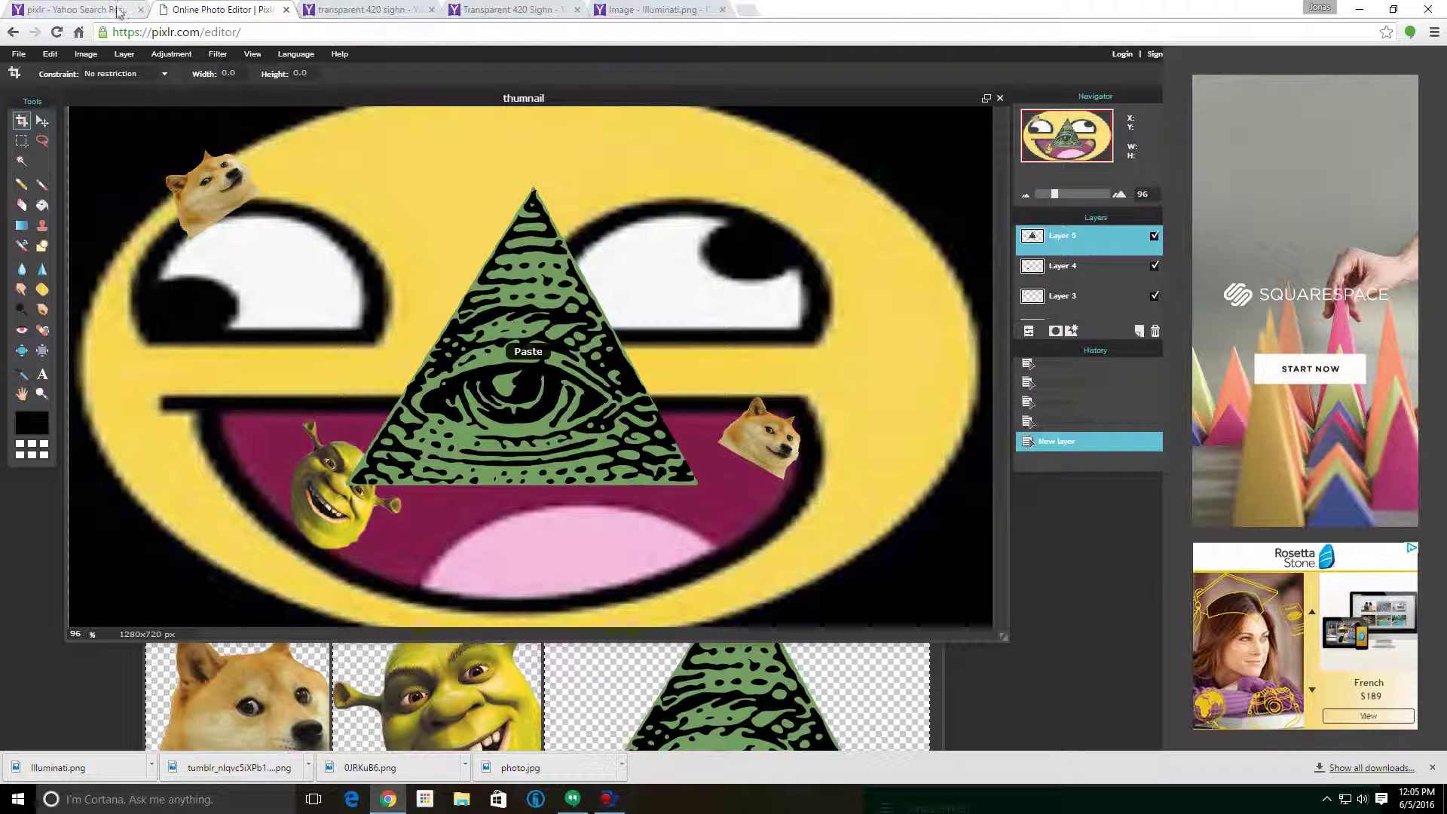
- Free transform the Illuminati triangle: shrink it, move it to the thumbnail's upper-right corner, and rotate it counterclockwise until it points left
click(51, 55)
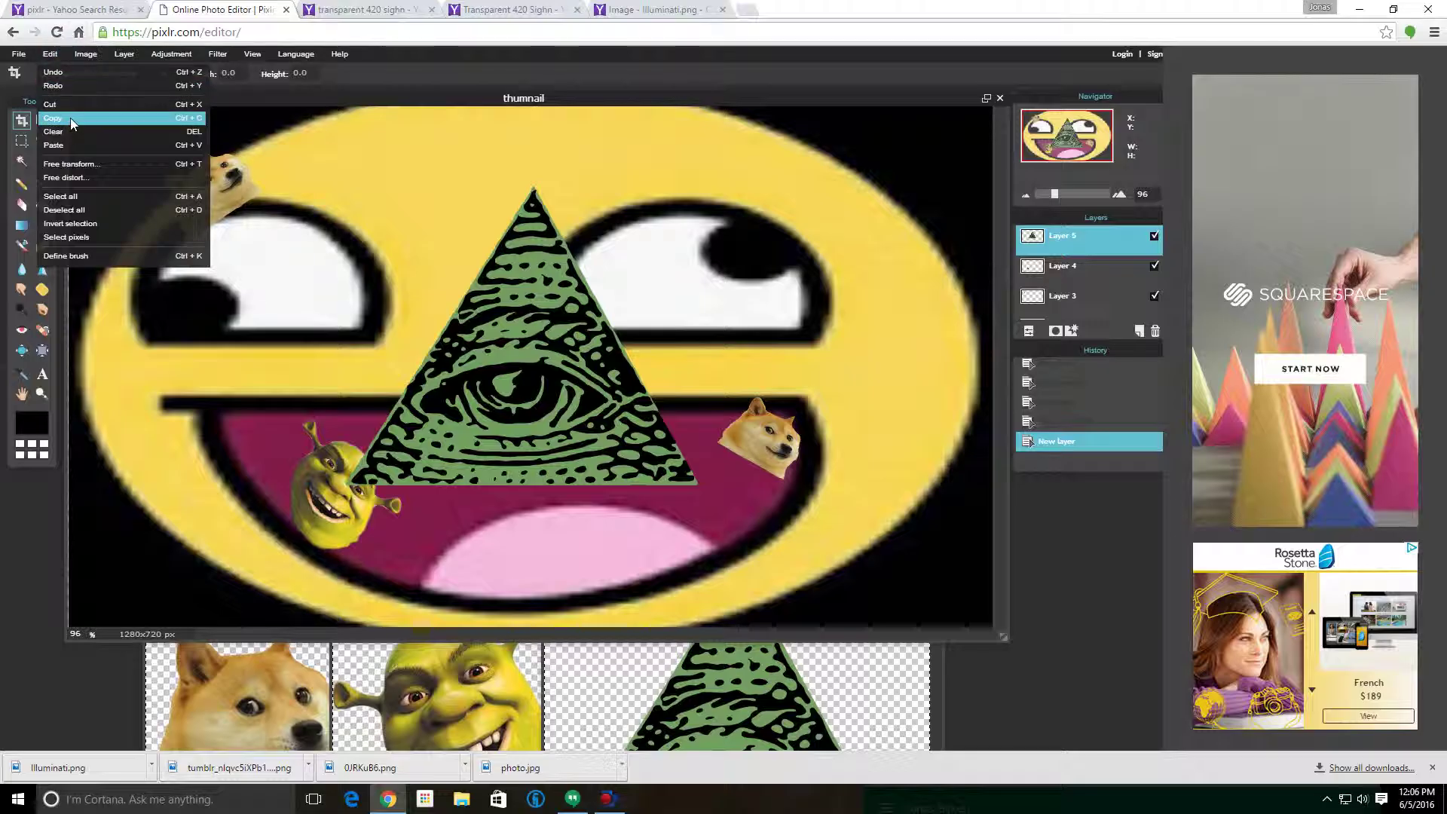
click(107, 163)
drag(525, 260, 476, 212)
drag(634, 128, 553, 166)
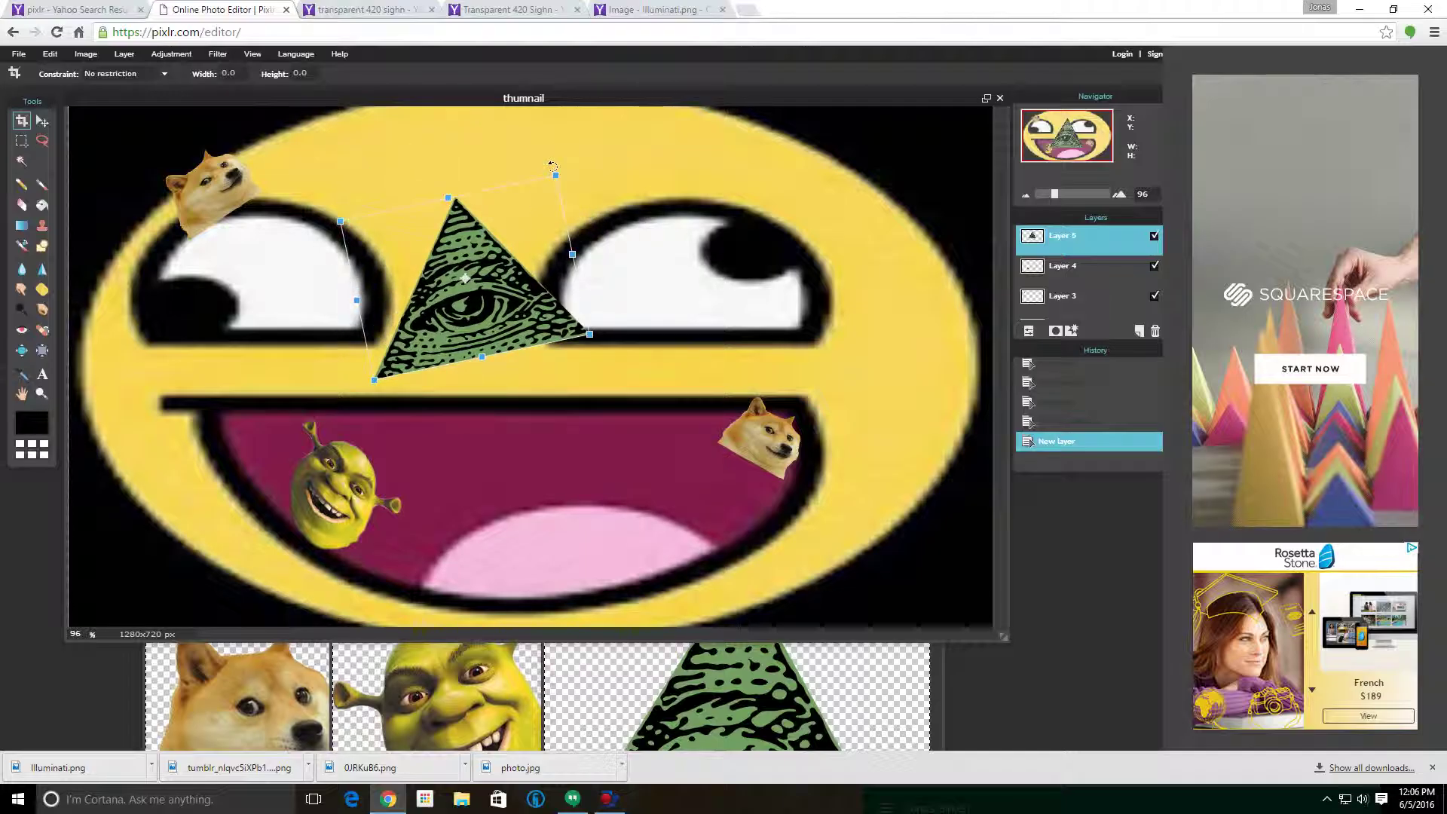
drag(510, 292, 539, 322)
drag(582, 200, 558, 230)
drag(528, 309, 975, 189)
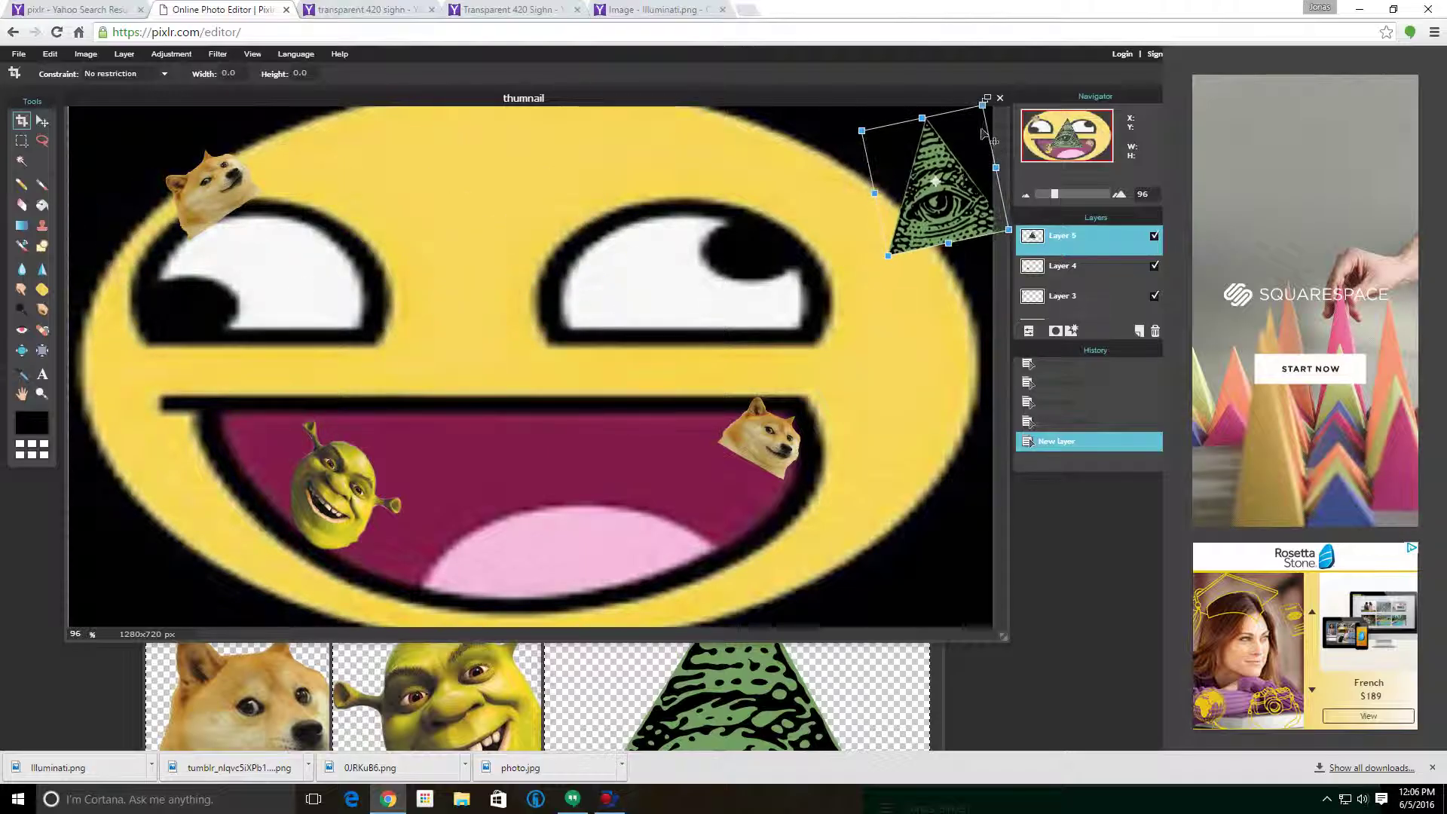
drag(977, 111, 875, 94)
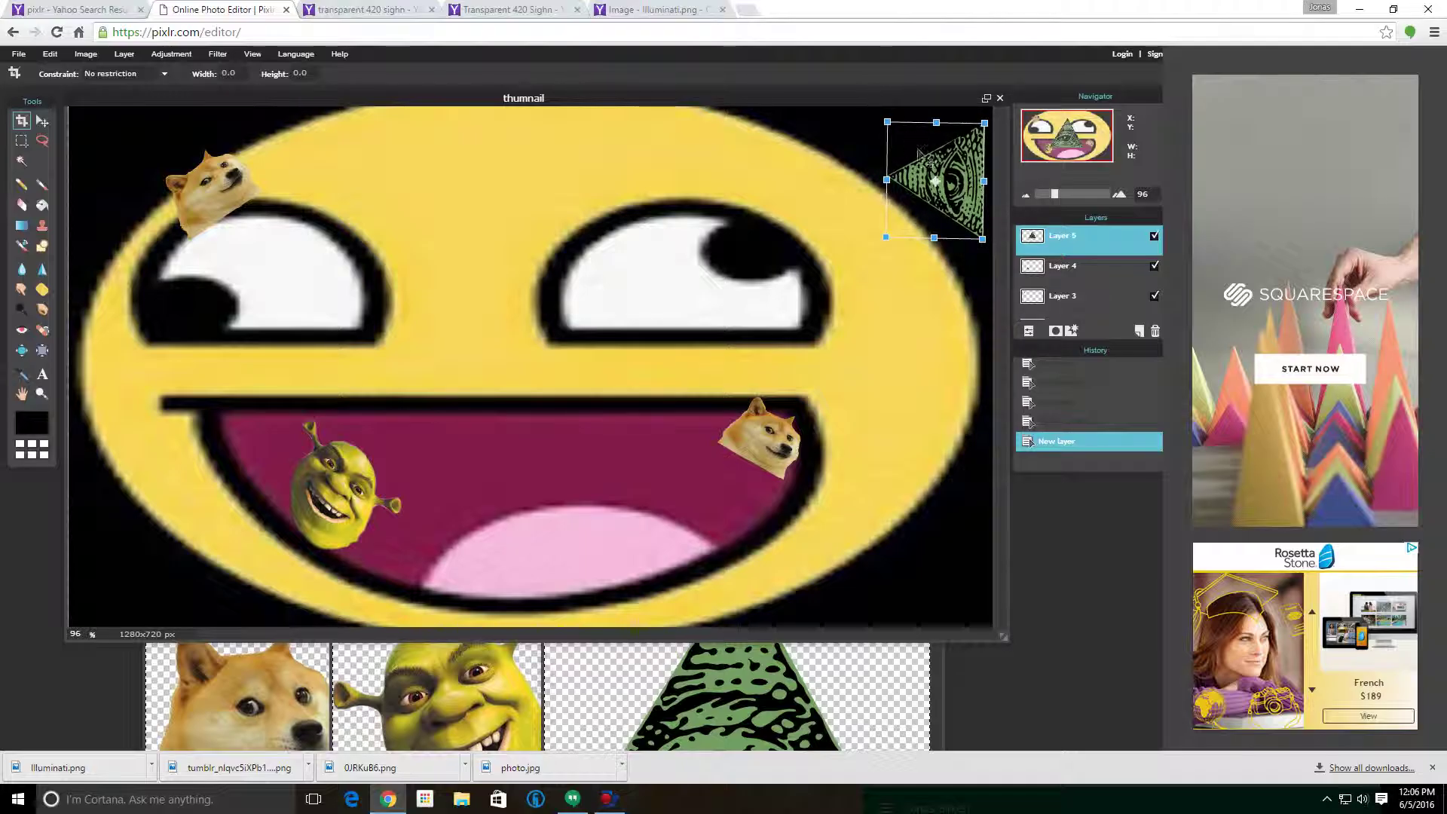
- Shrink the Illuminati triangle further, move it right into the thumbnail's upper-right corner, and apply the transform
drag(950, 179, 964, 164)
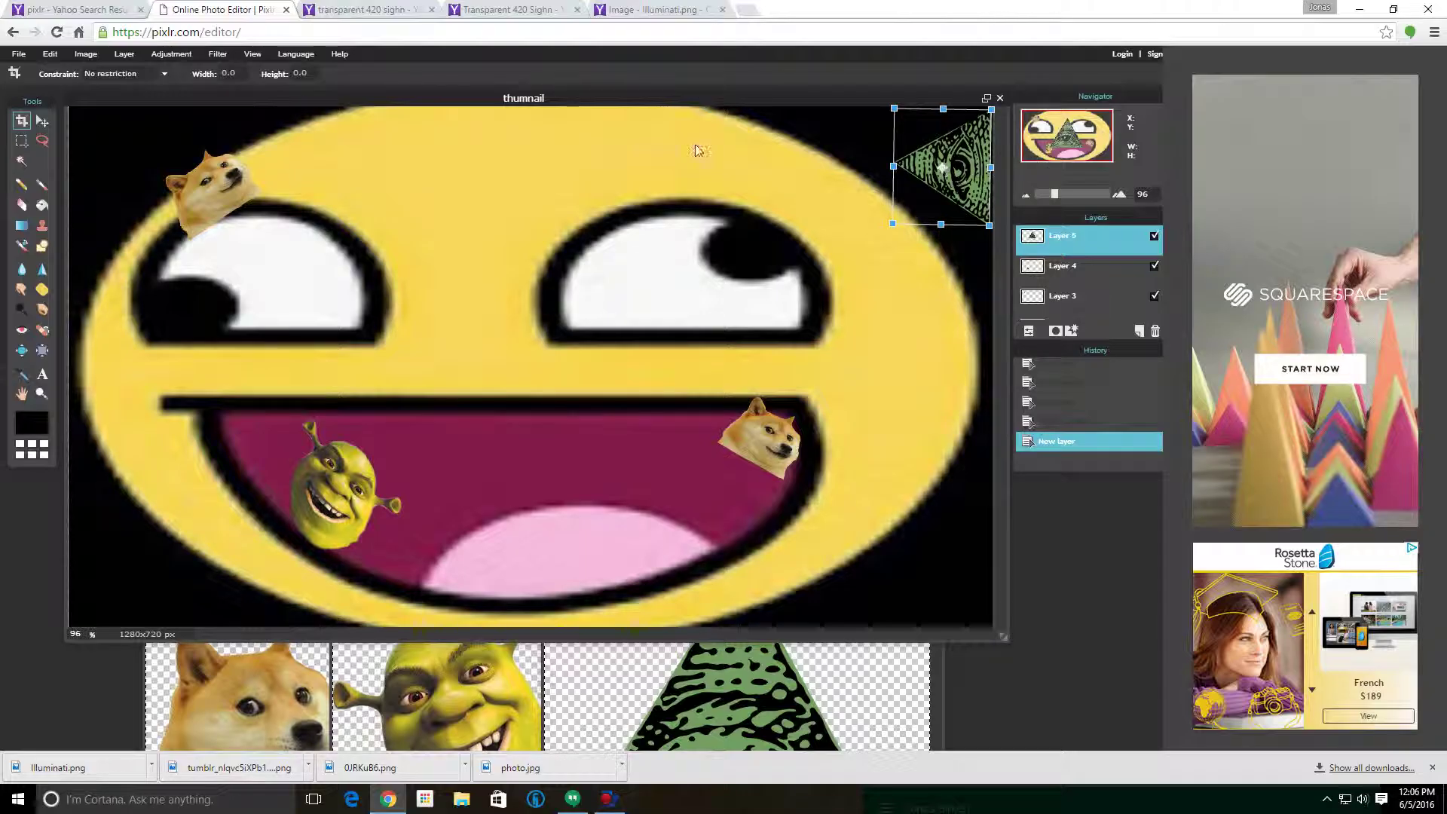
drag(892, 222, 917, 196)
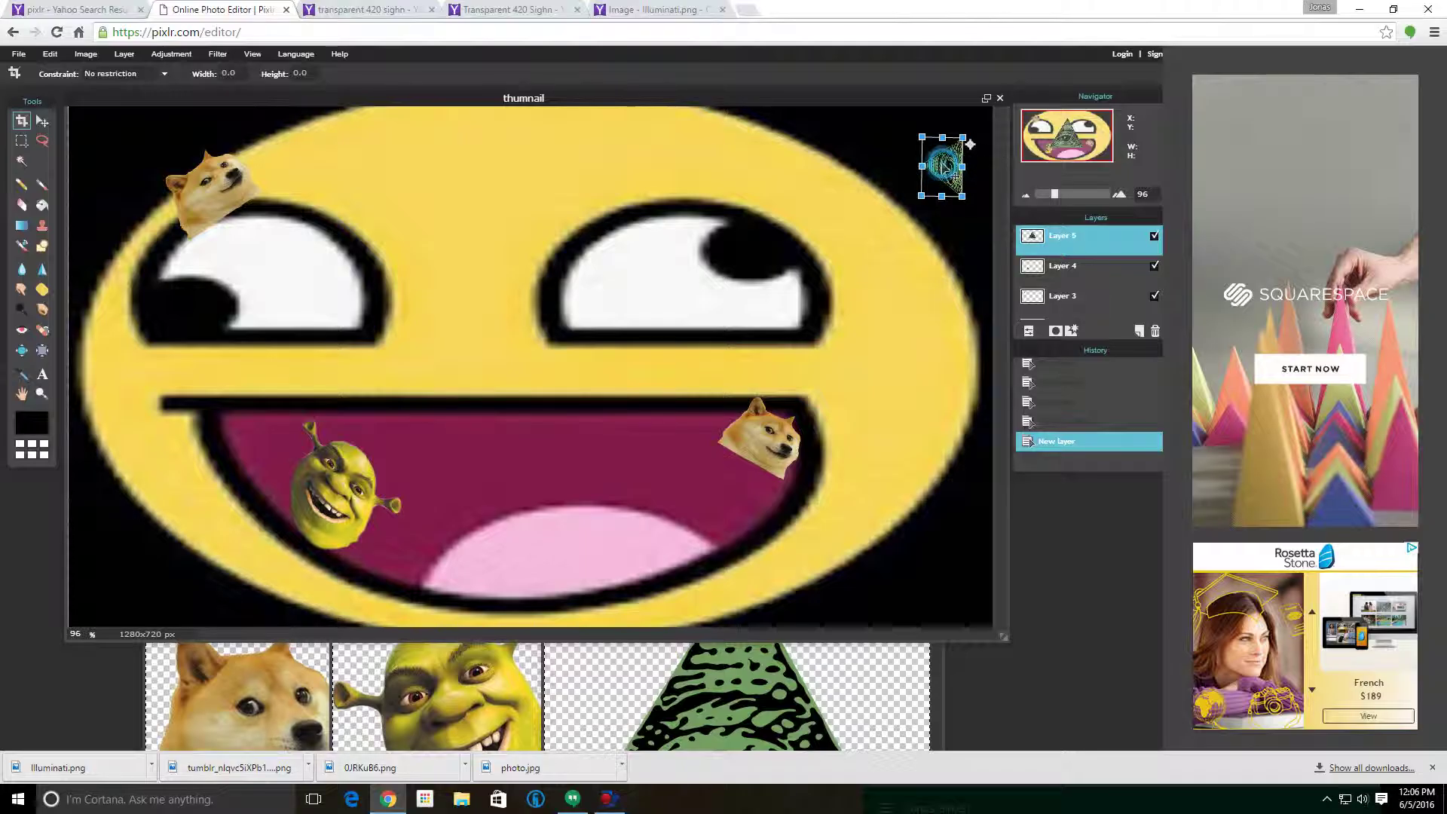
drag(946, 164, 977, 138)
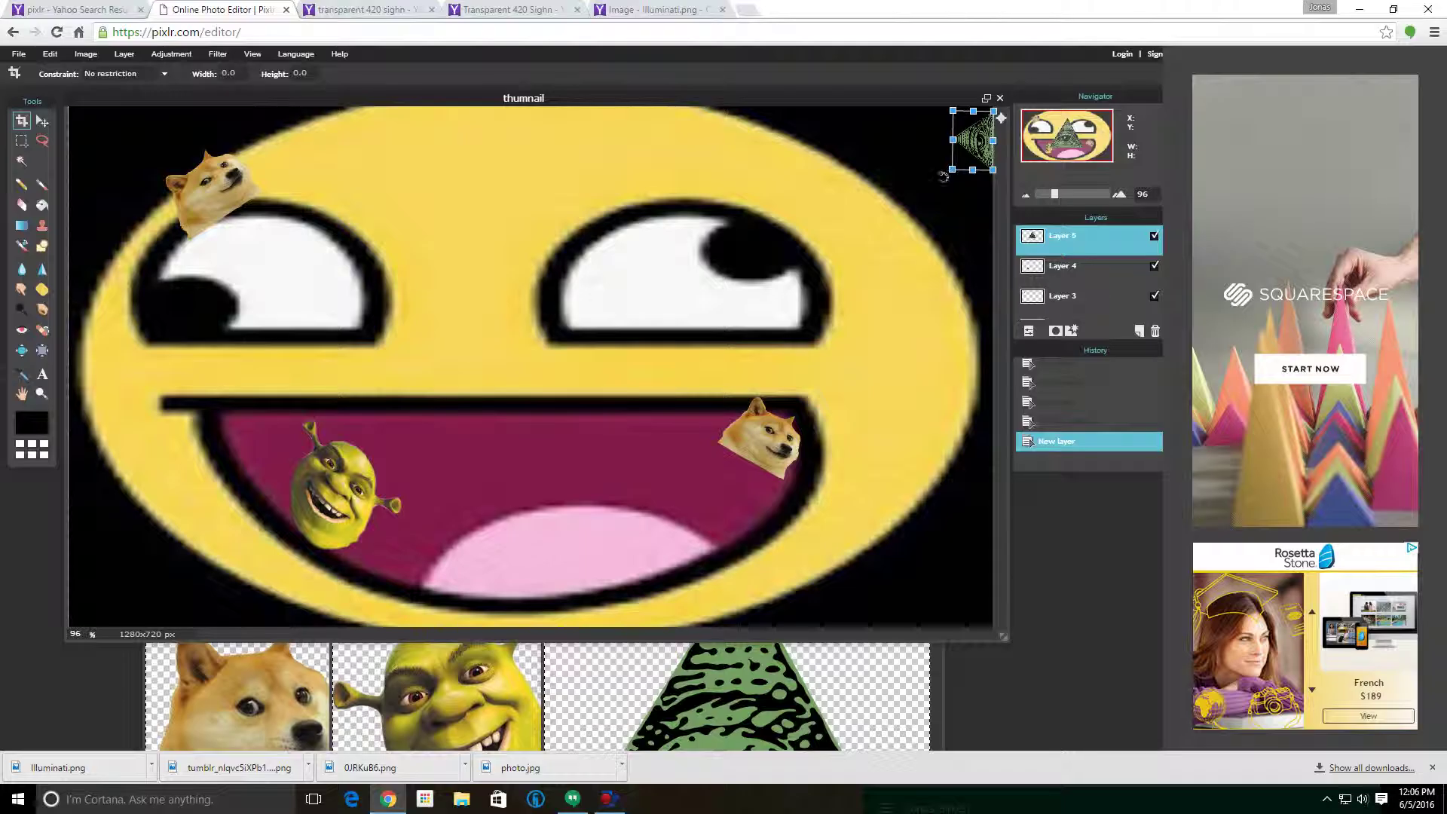
click(947, 204)
click(541, 428)
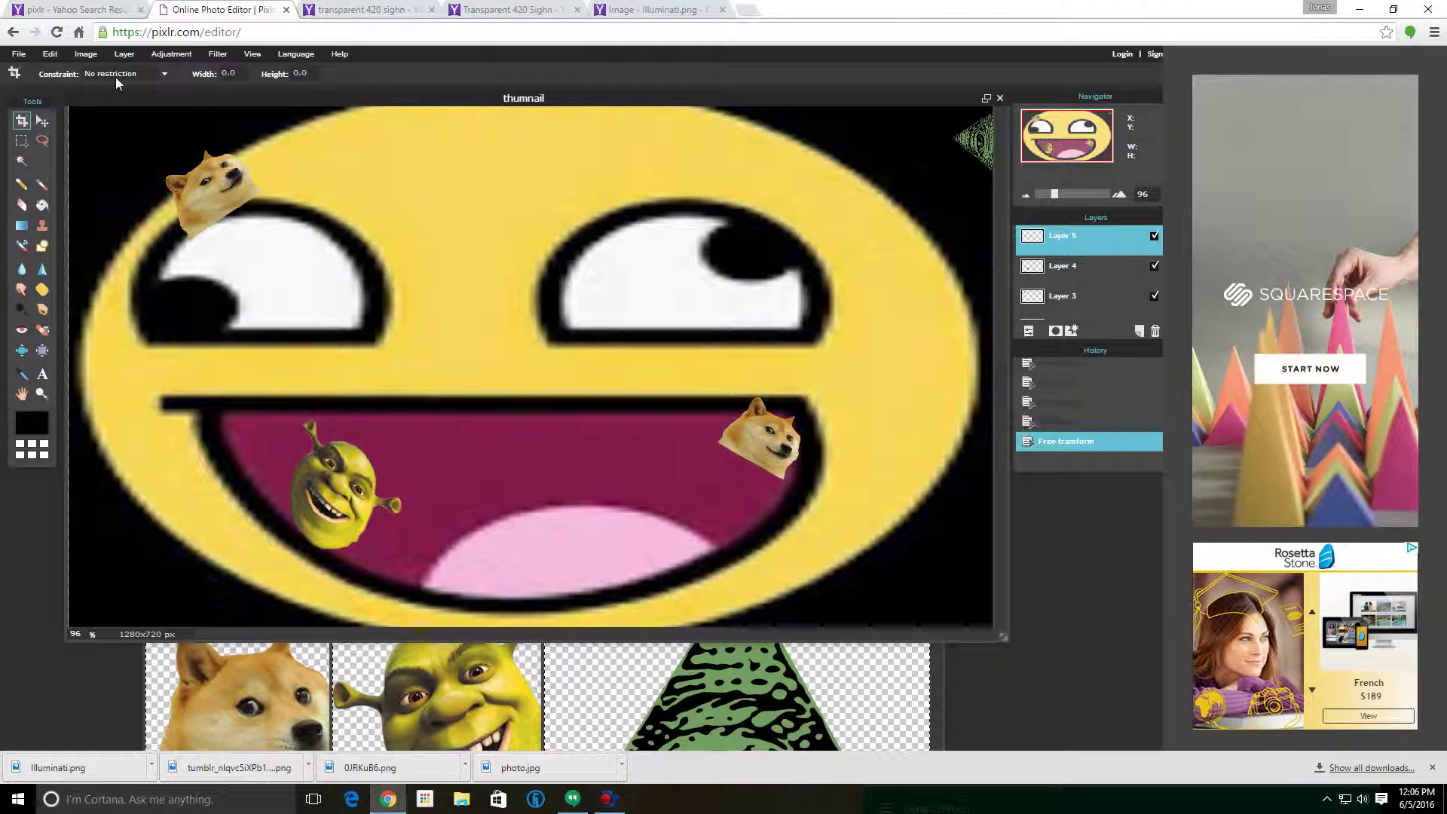
- Close the Illuminati image page and the extra 420 image results page, and switch to the Yahoo search for transparent 420 sighn
click(576, 9)
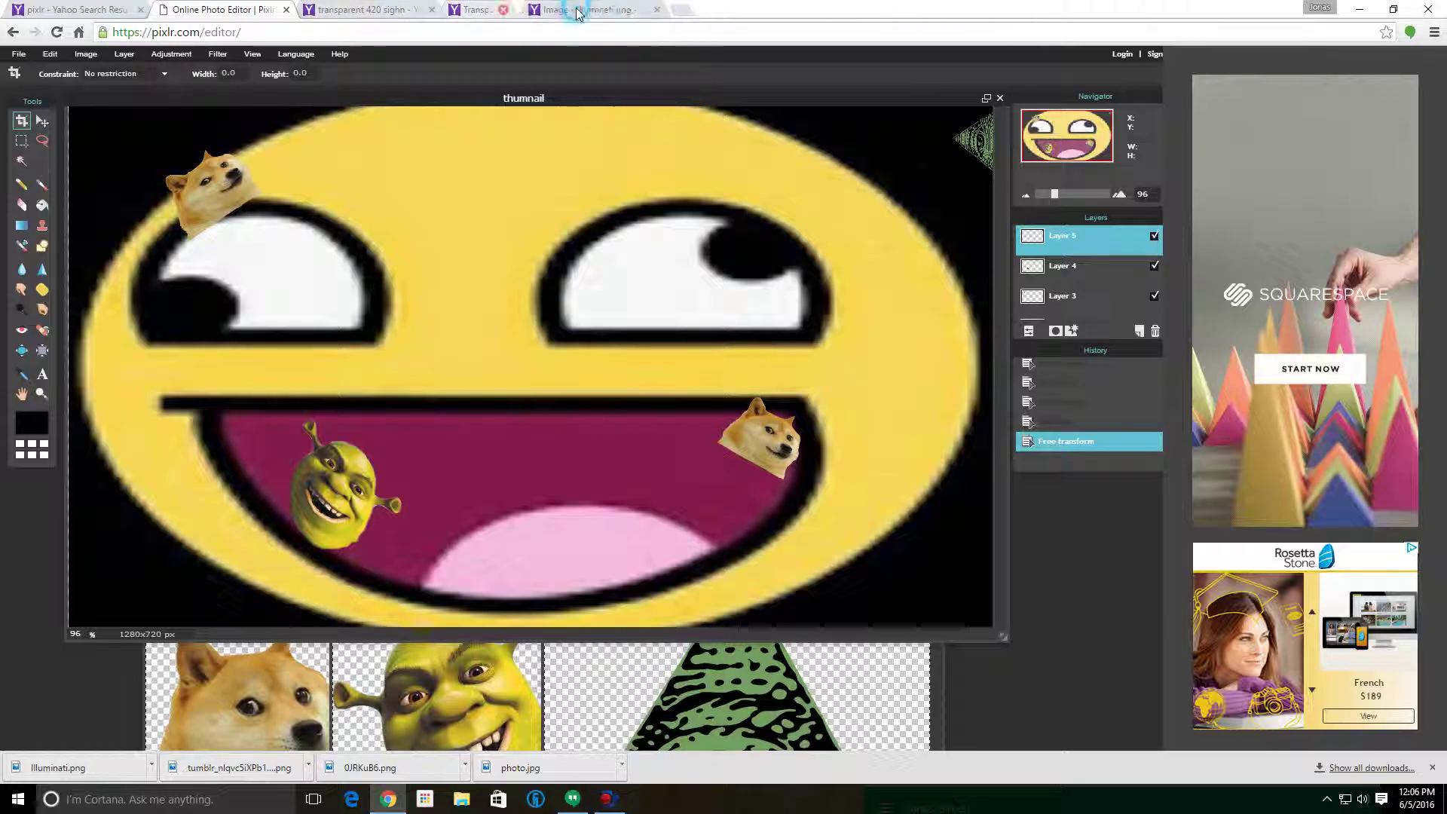
click(576, 9)
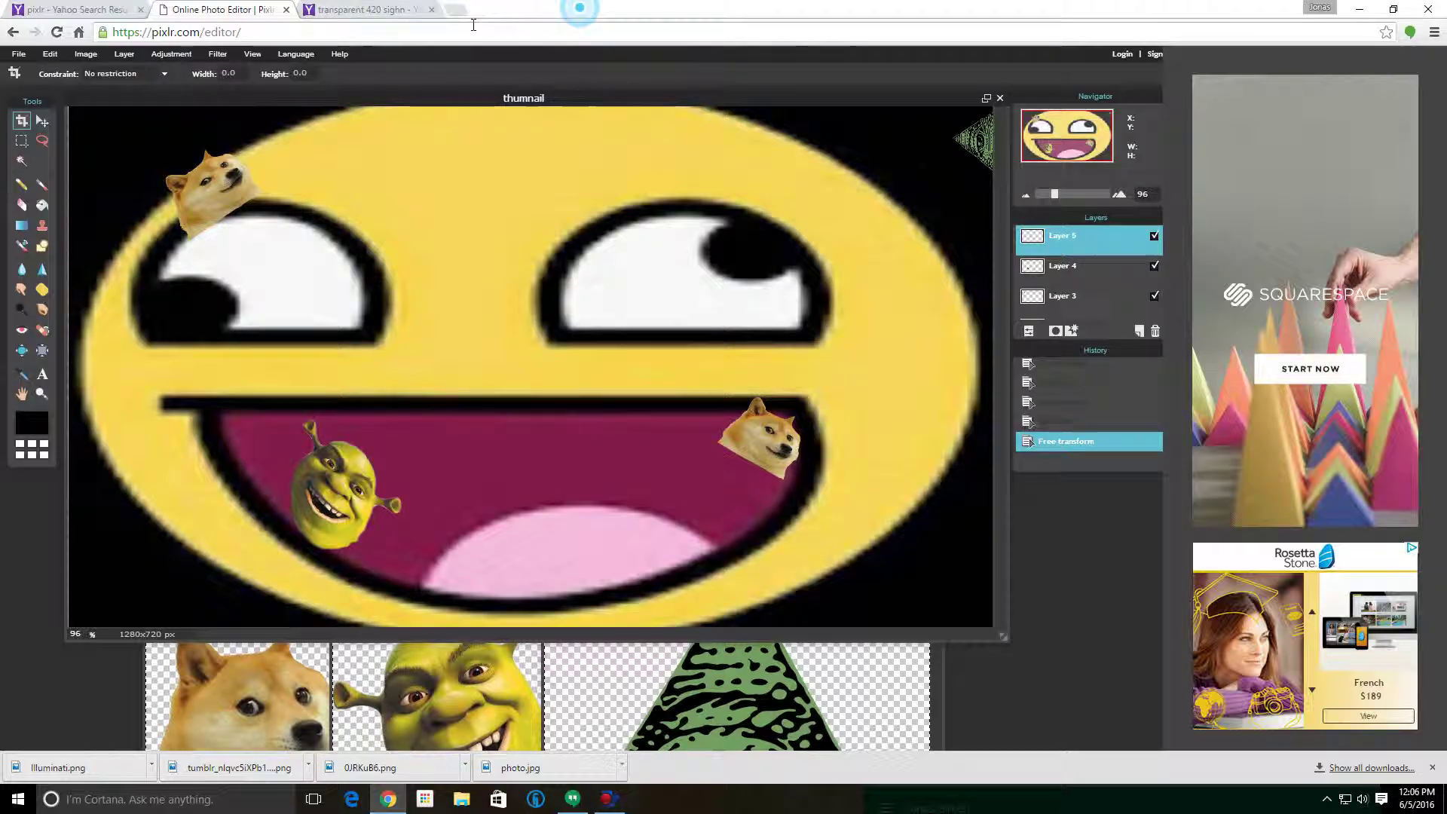
click(385, 11)
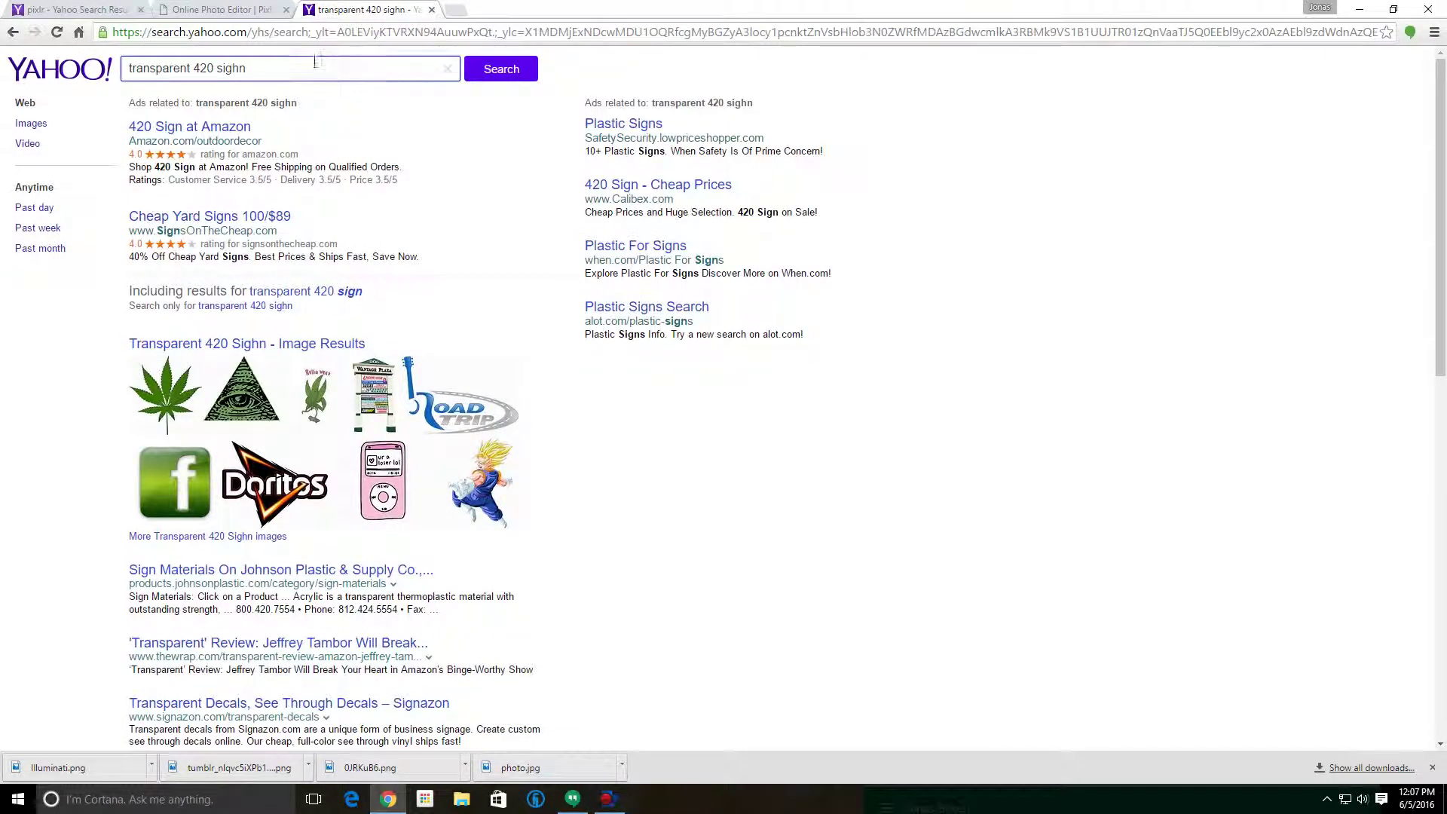
- Open the Doritos logo from the image results and save it as the PNG Doritos_Logo_(2013) in Downloads
click(276, 486)
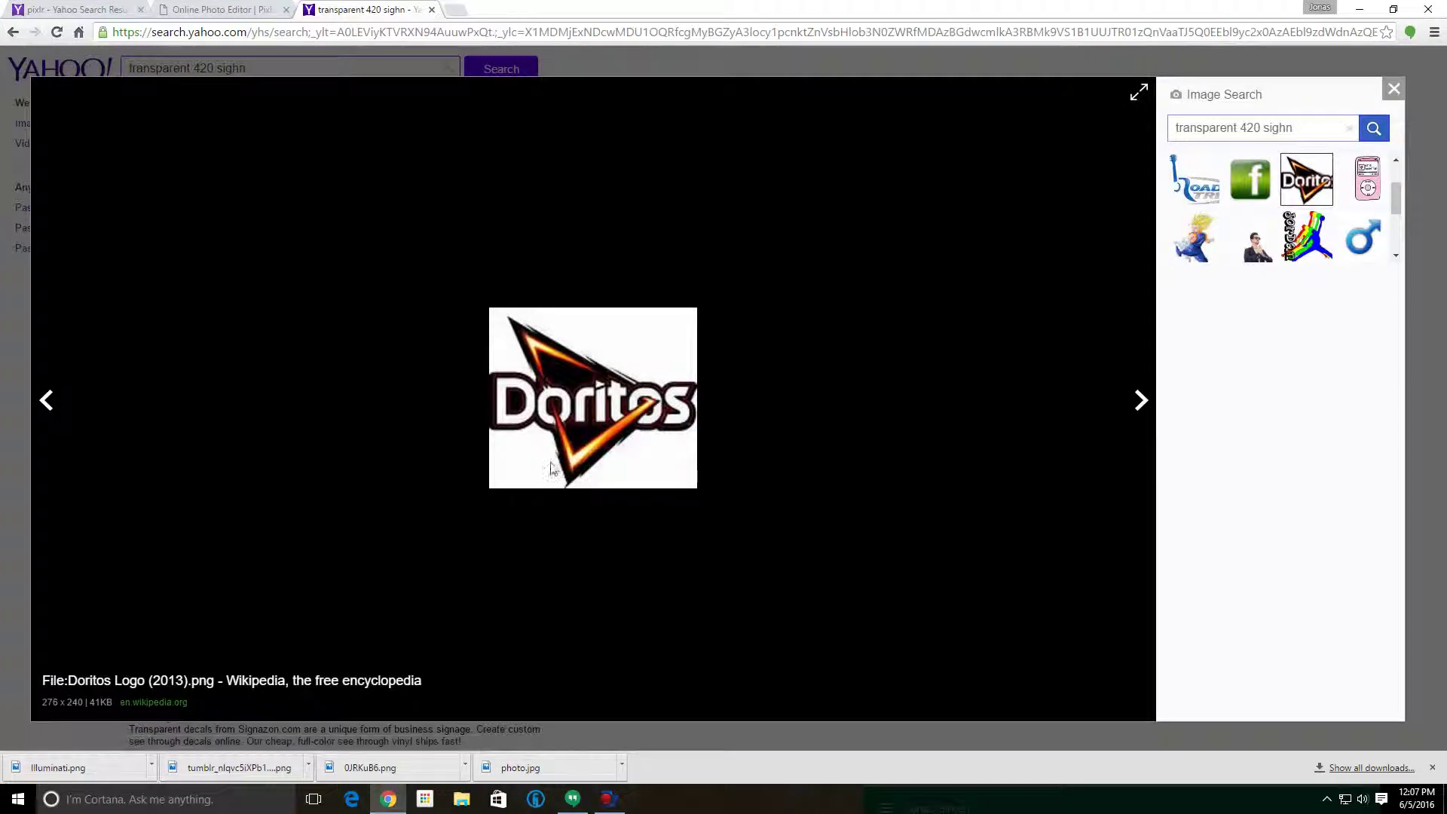
right_click(642, 400)
click(690, 303)
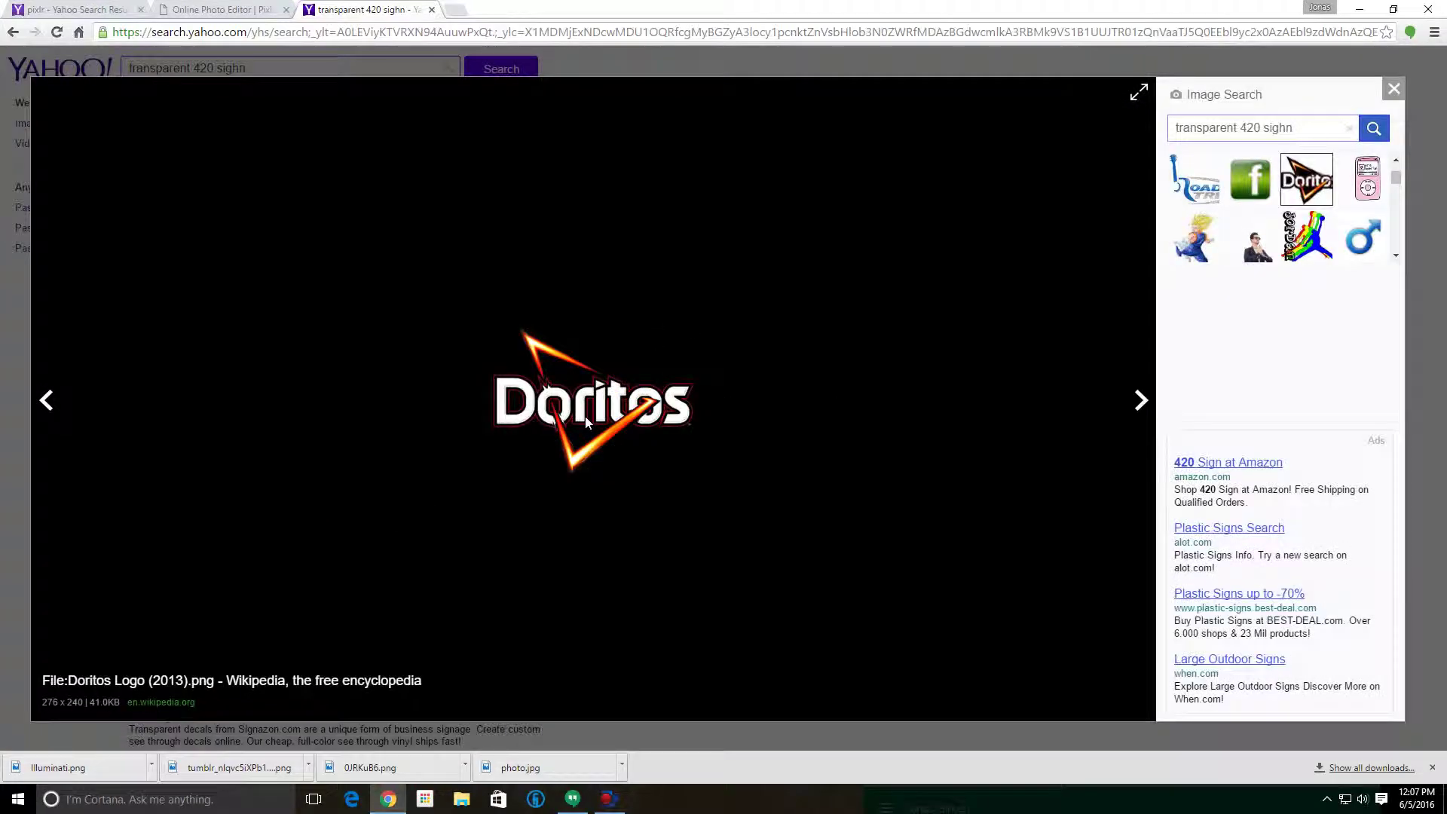
right_click(599, 405)
click(645, 422)
click(591, 383)
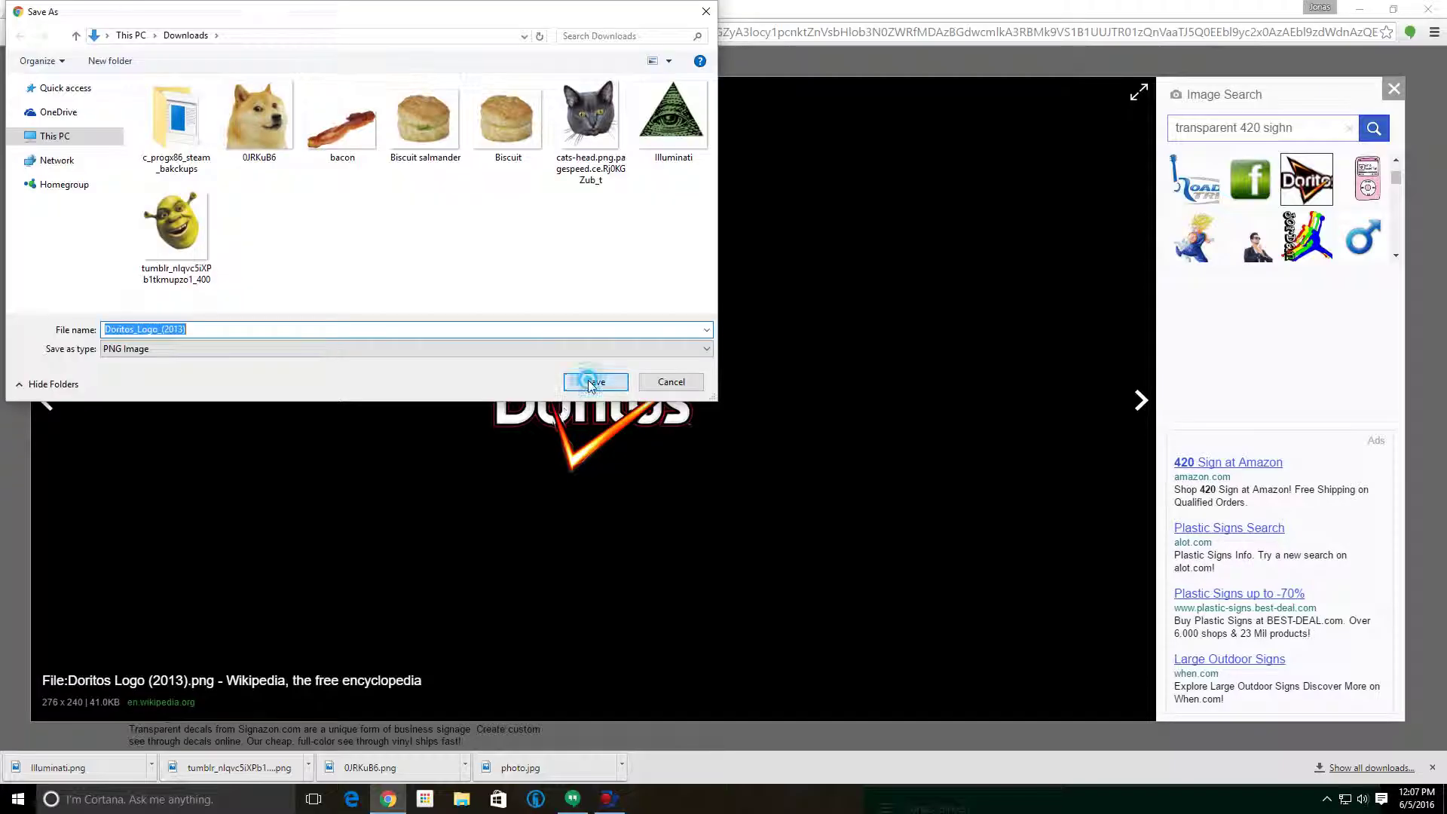
- Return to the Pixlr editor and open the downloaded Doritos_Logo_(2013) image
click(220, 8)
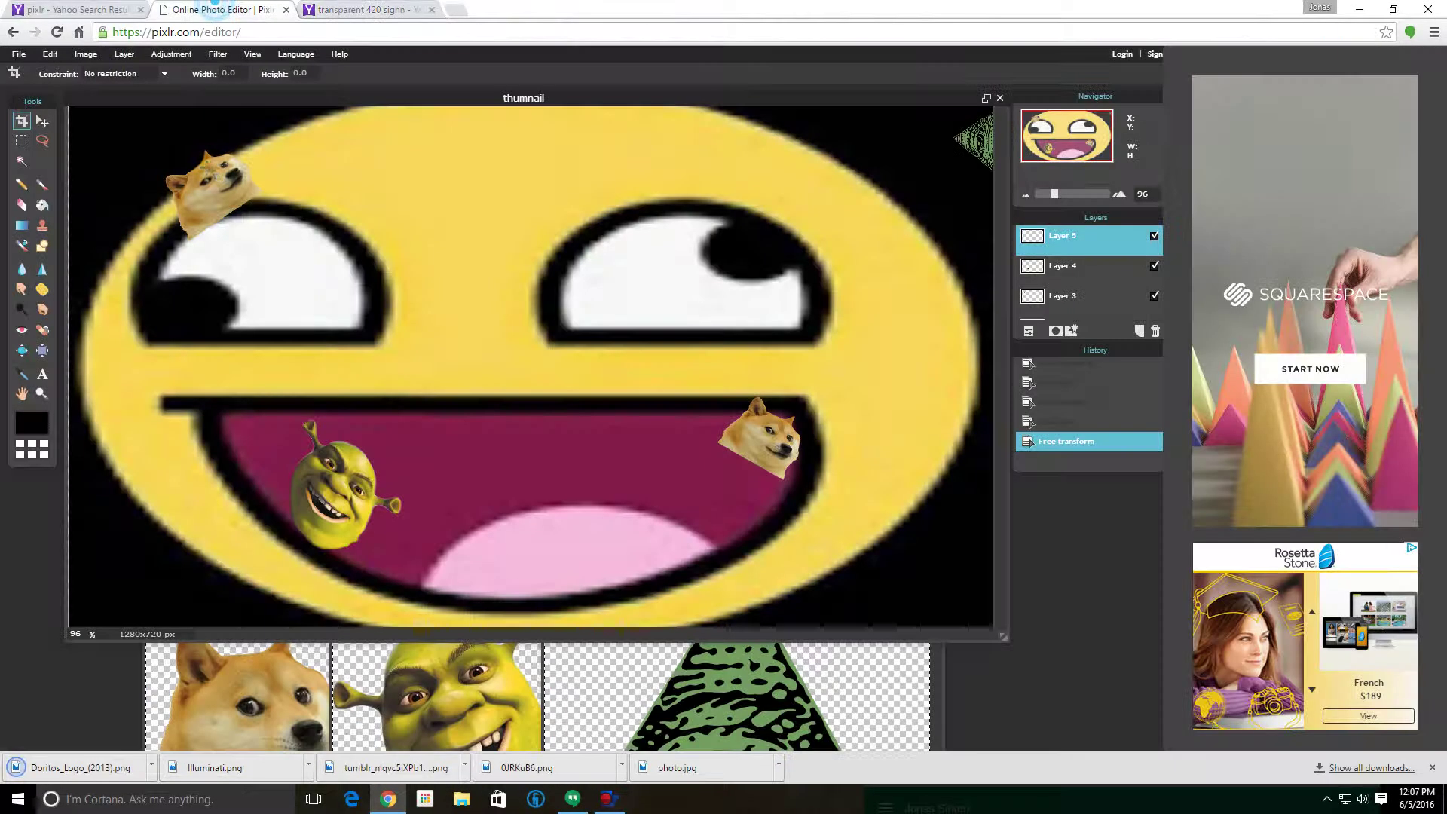
click(16, 56)
click(30, 85)
scroll(377, 315, down, 2)
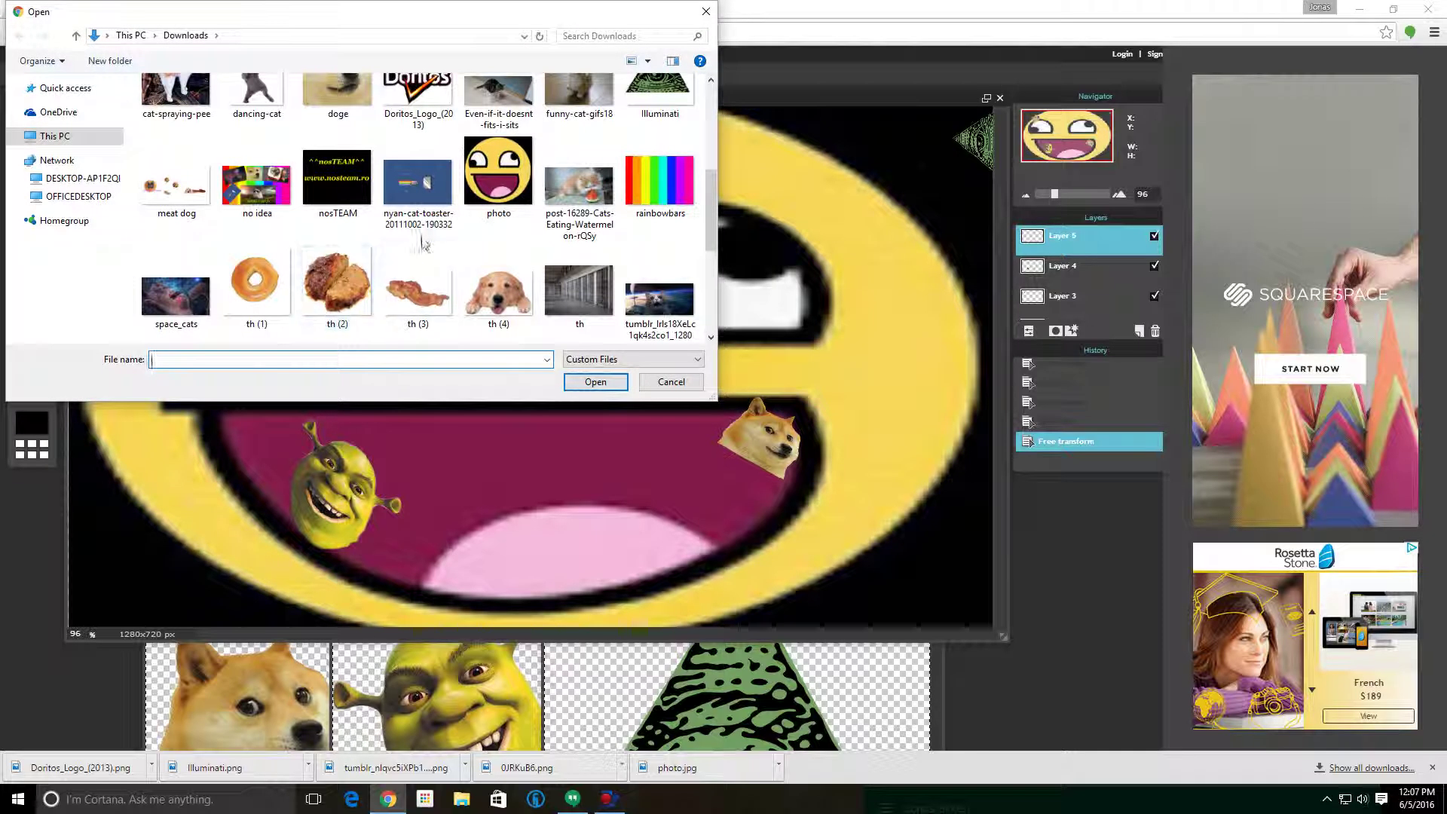
click(418, 121)
click(613, 390)
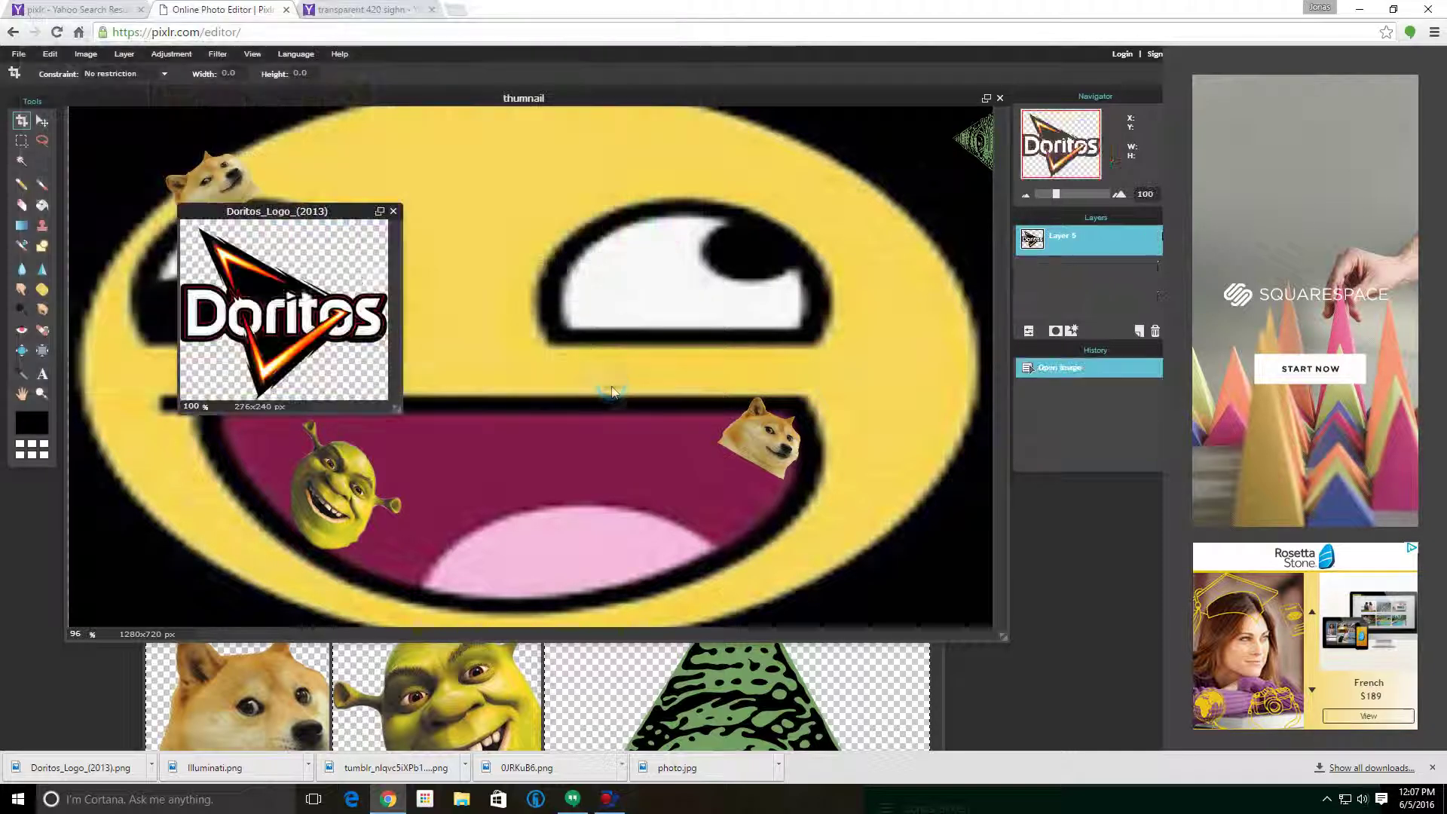
- Copy the whole Doritos logo image and paste it into the thumbnail
key(ctrl+a)
key(ctrl+c)
click(504, 306)
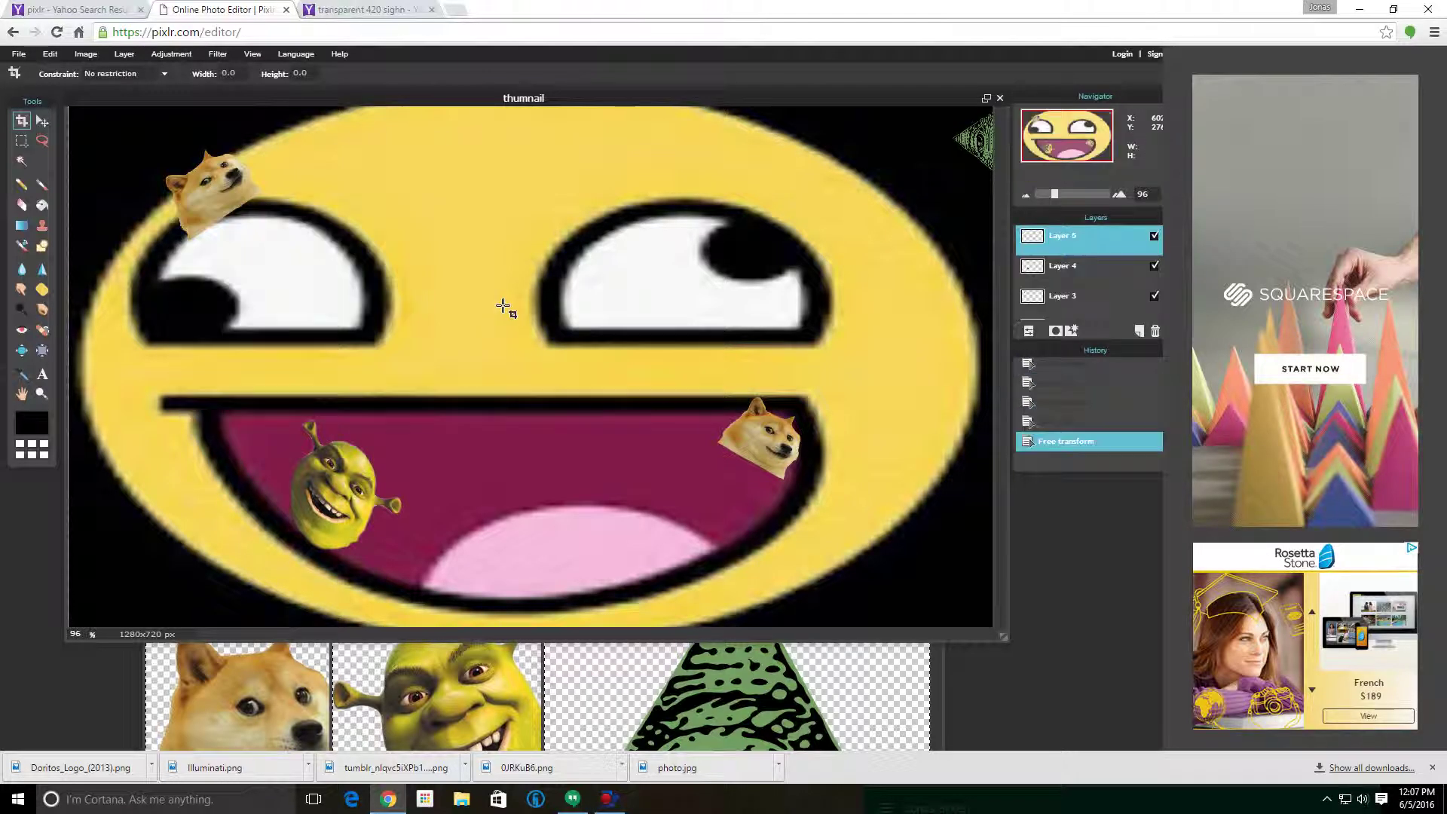
key(ctrl+v)
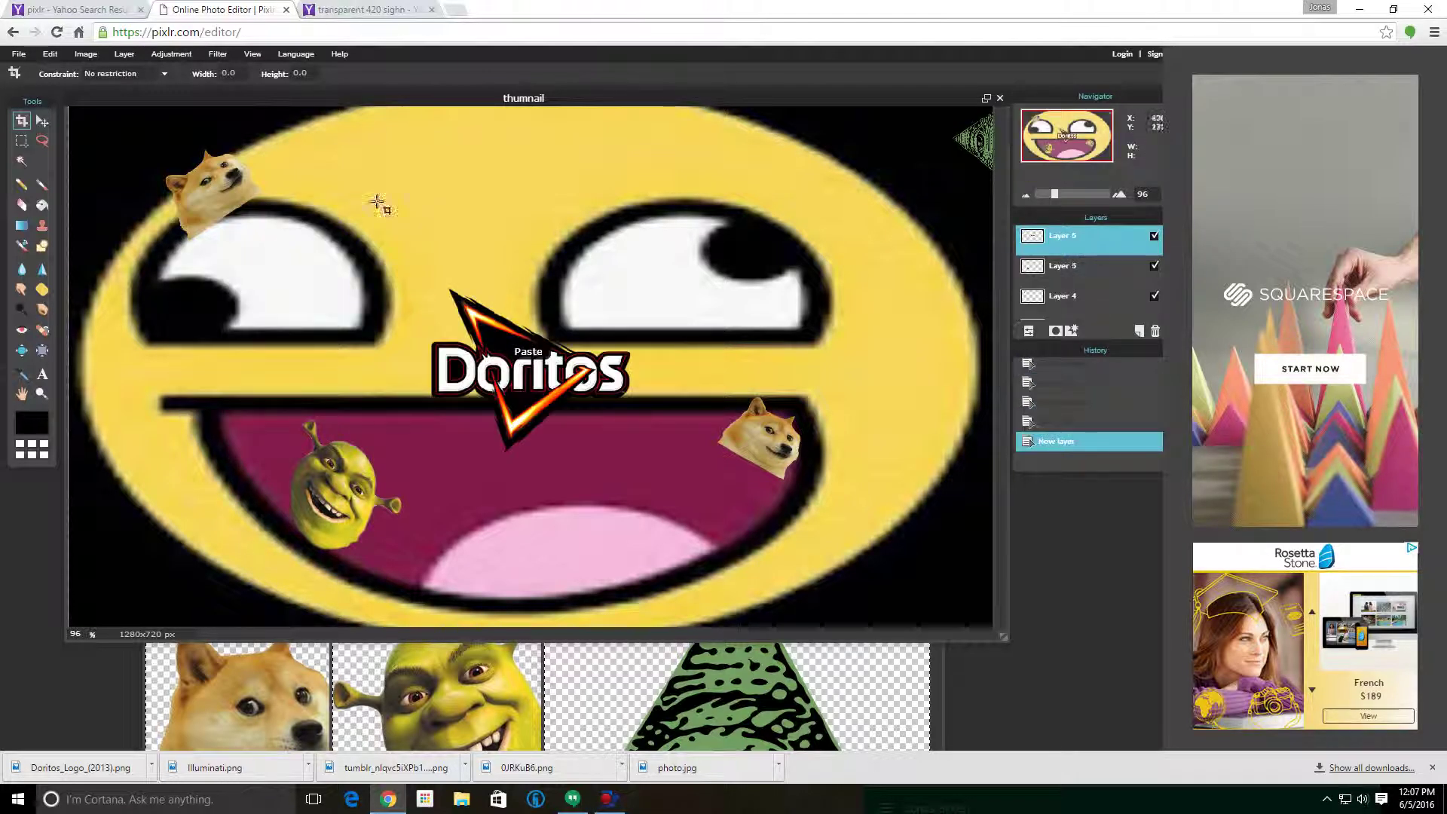
- Free transform the Doritos logo: shrink it, rotate it counterclockwise, place it above and between the face's eyes, and apply the changes
click(47, 54)
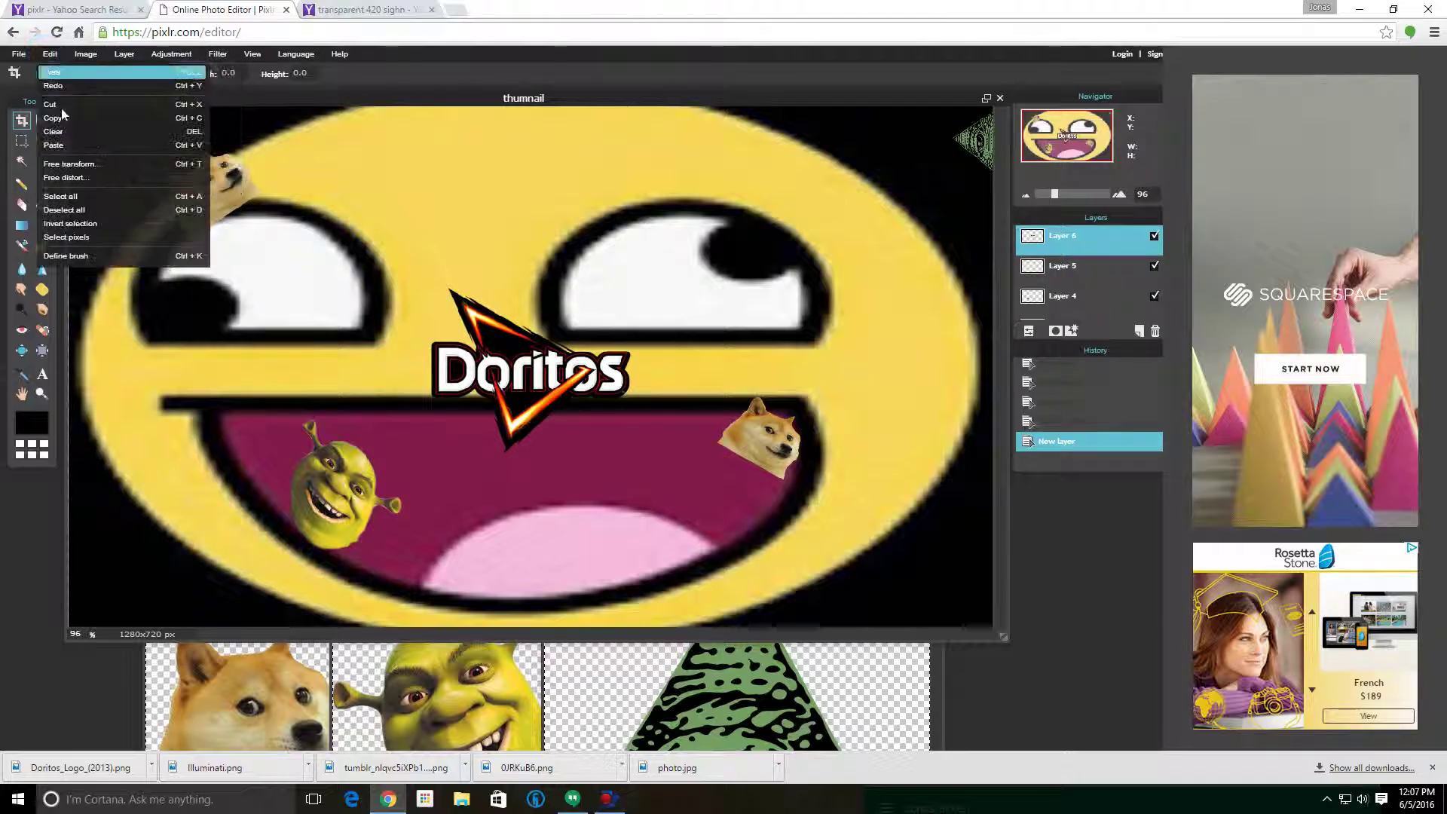
click(77, 165)
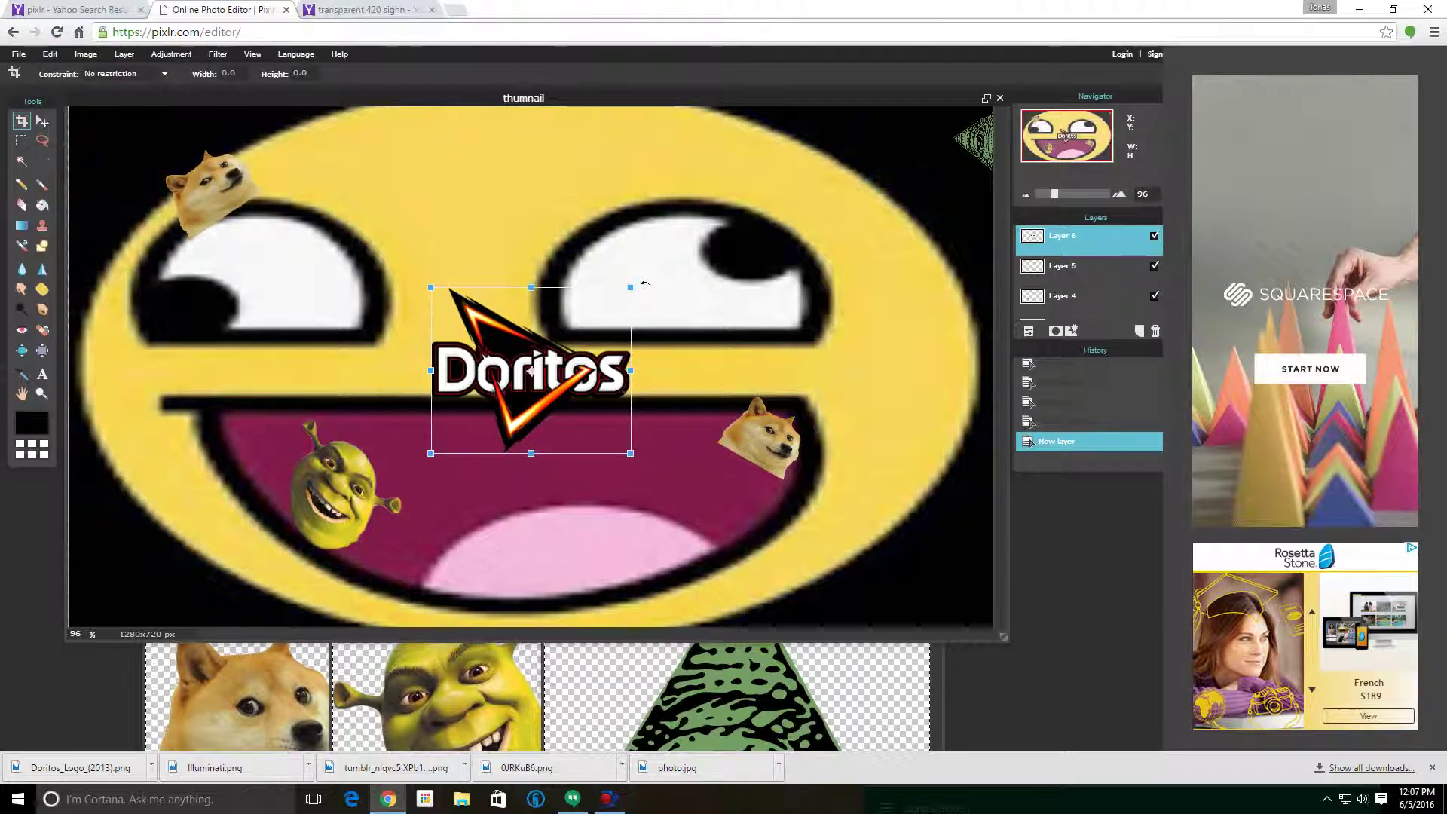
drag(632, 289, 597, 301)
drag(544, 406, 558, 235)
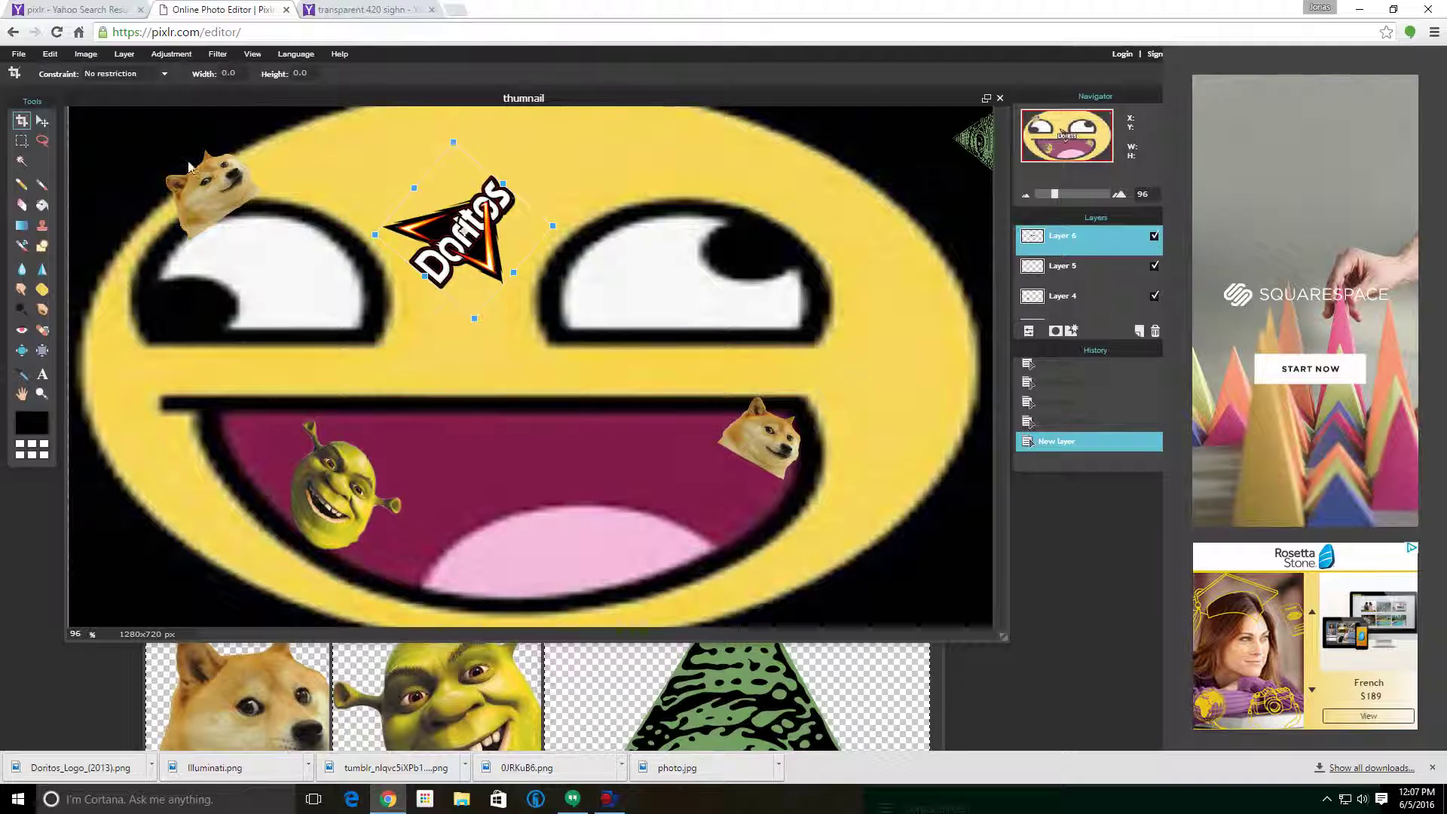
click(1029, 691)
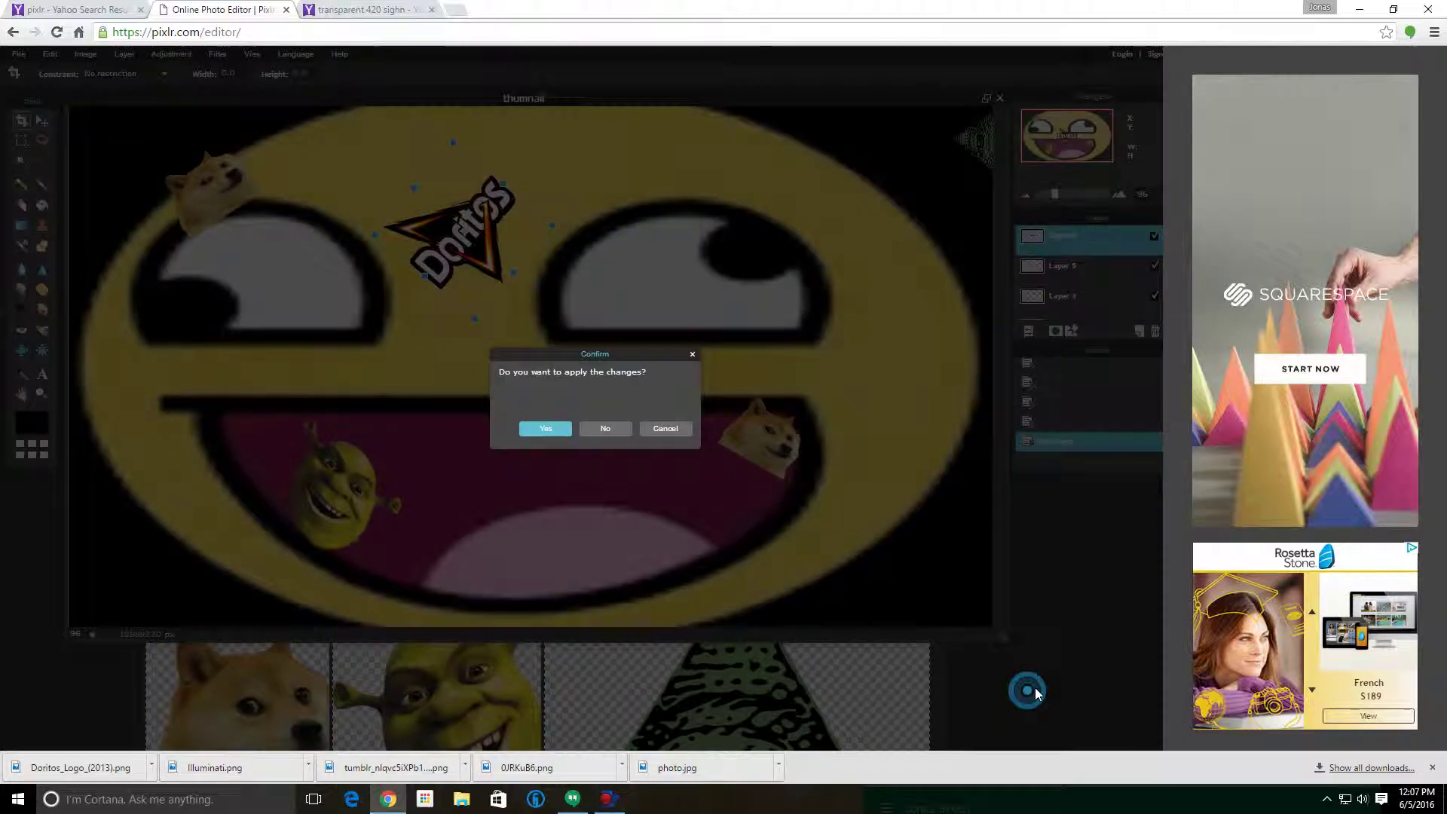
click(545, 428)
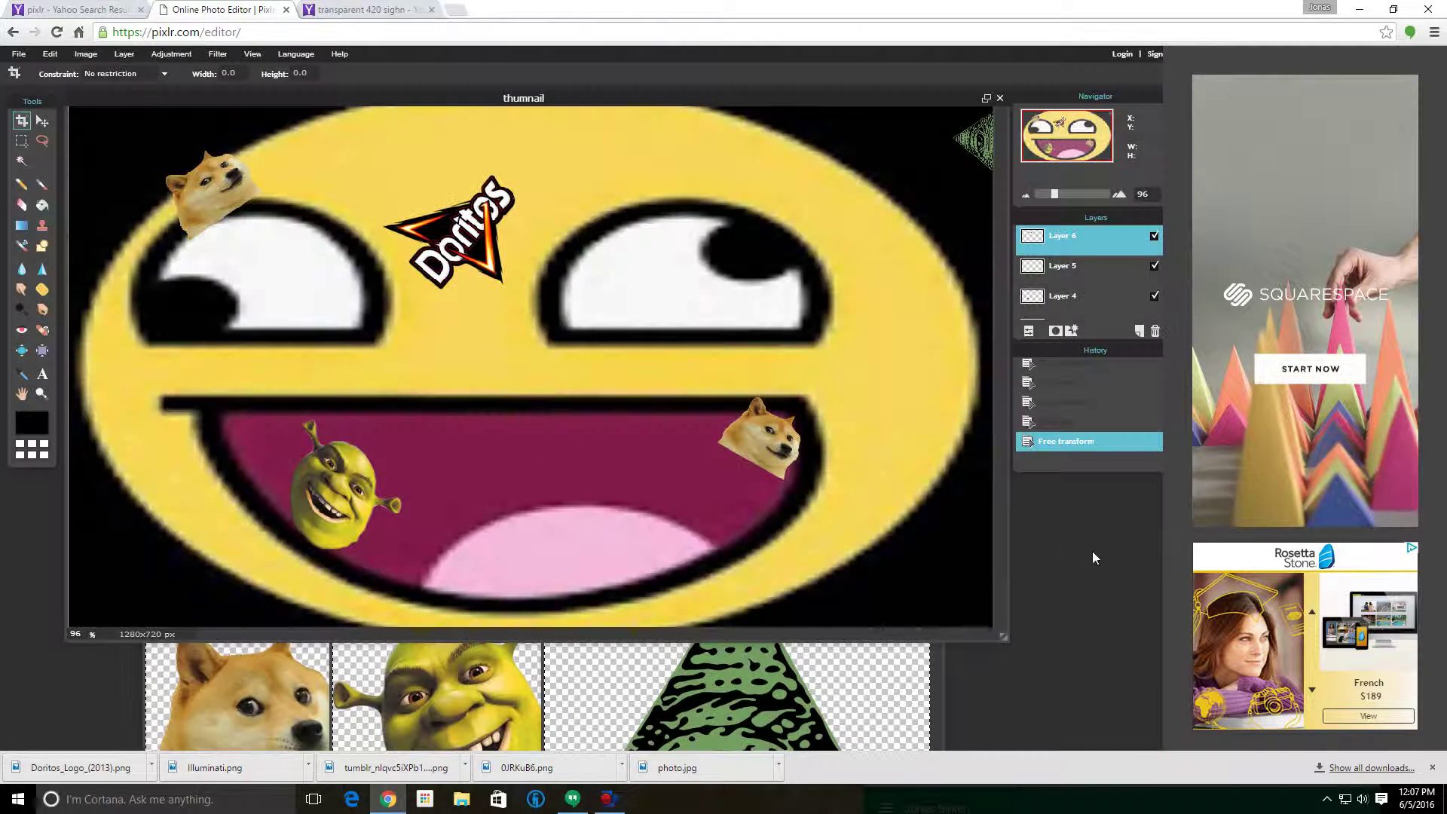
- Open the Doritos_Logo_(2013) image from Downloads again
click(19, 53)
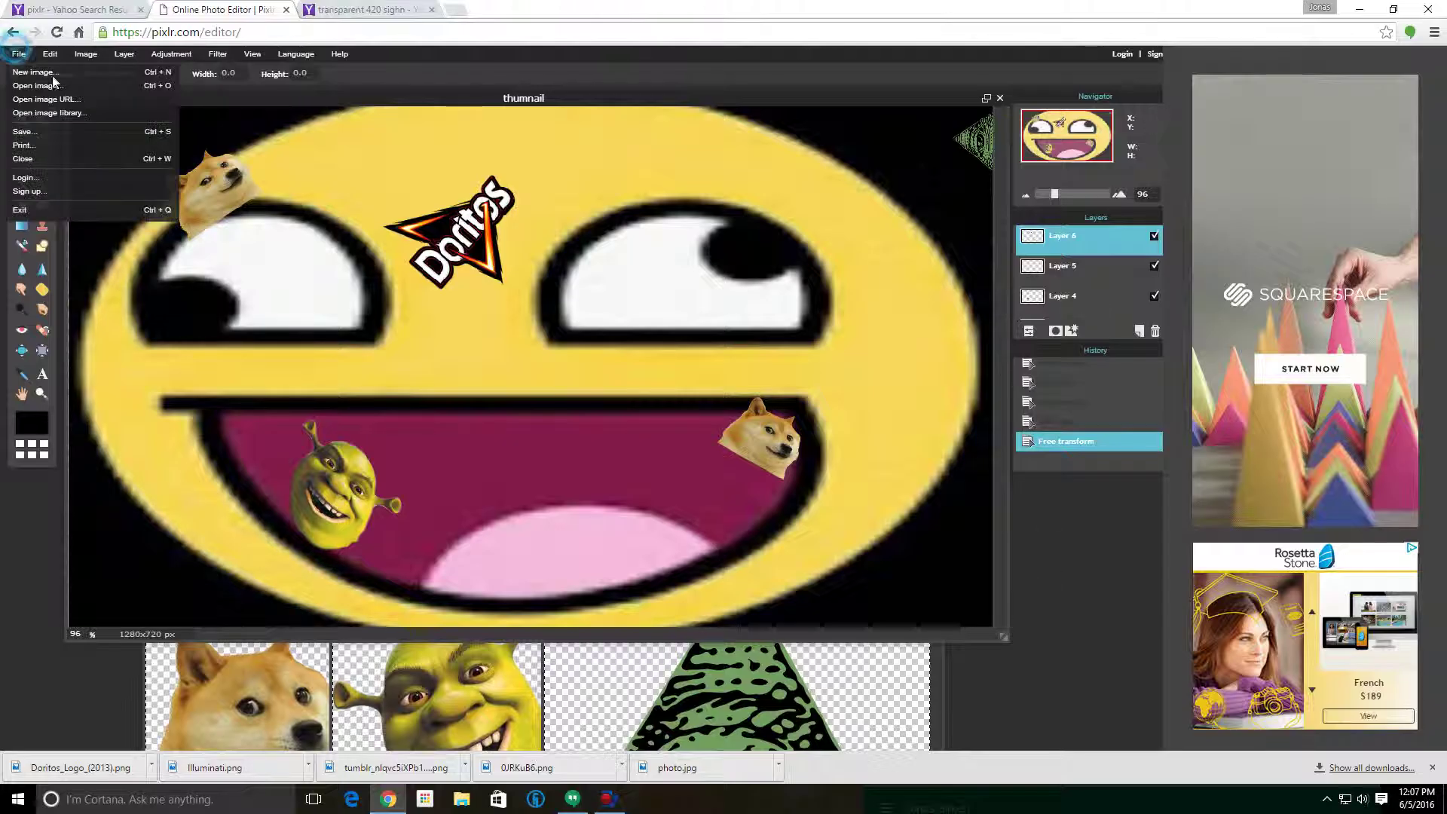
click(46, 86)
scroll(369, 332, down, 3)
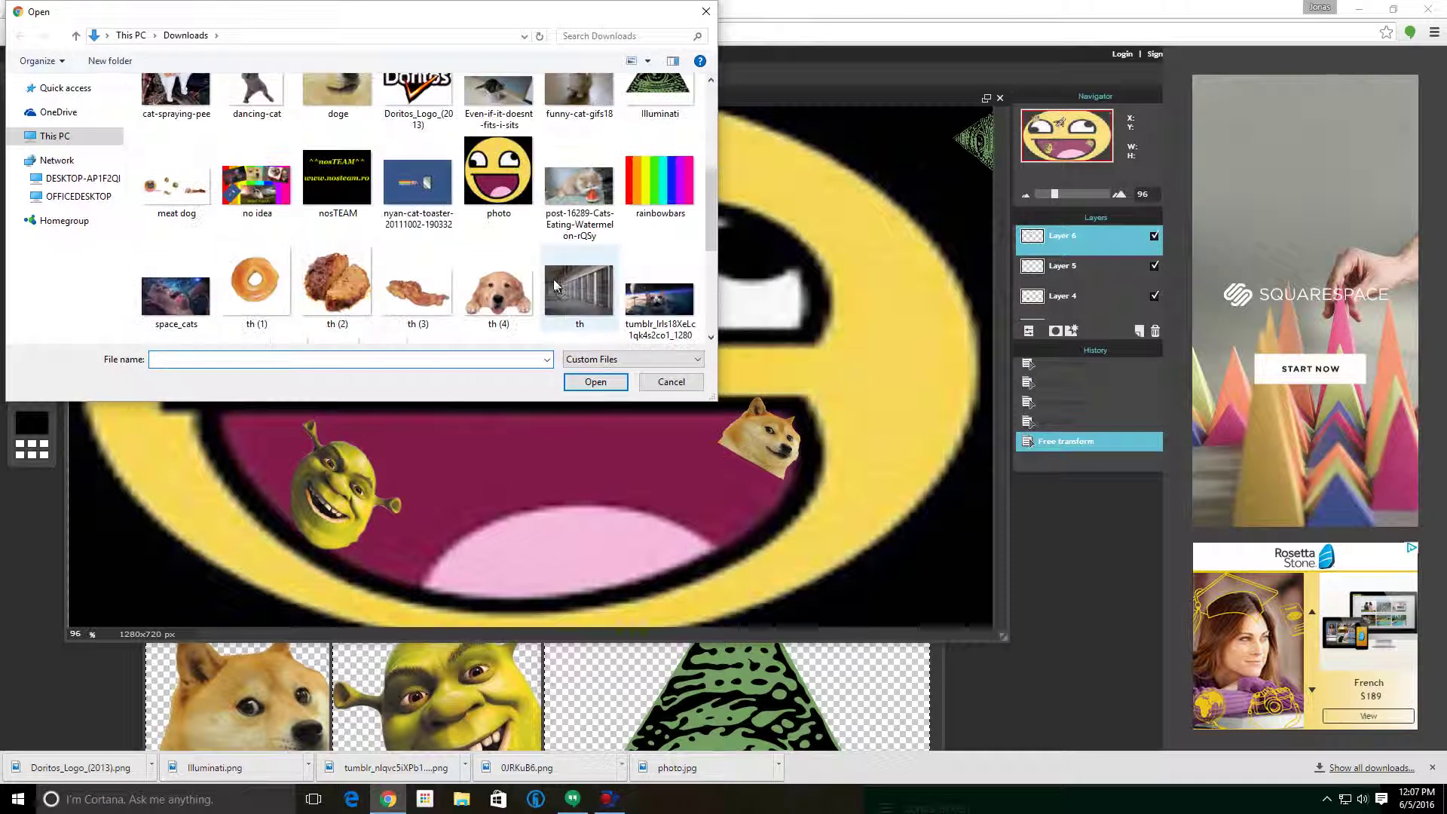
scroll(434, 241, up, 2)
click(418, 226)
click(595, 383)
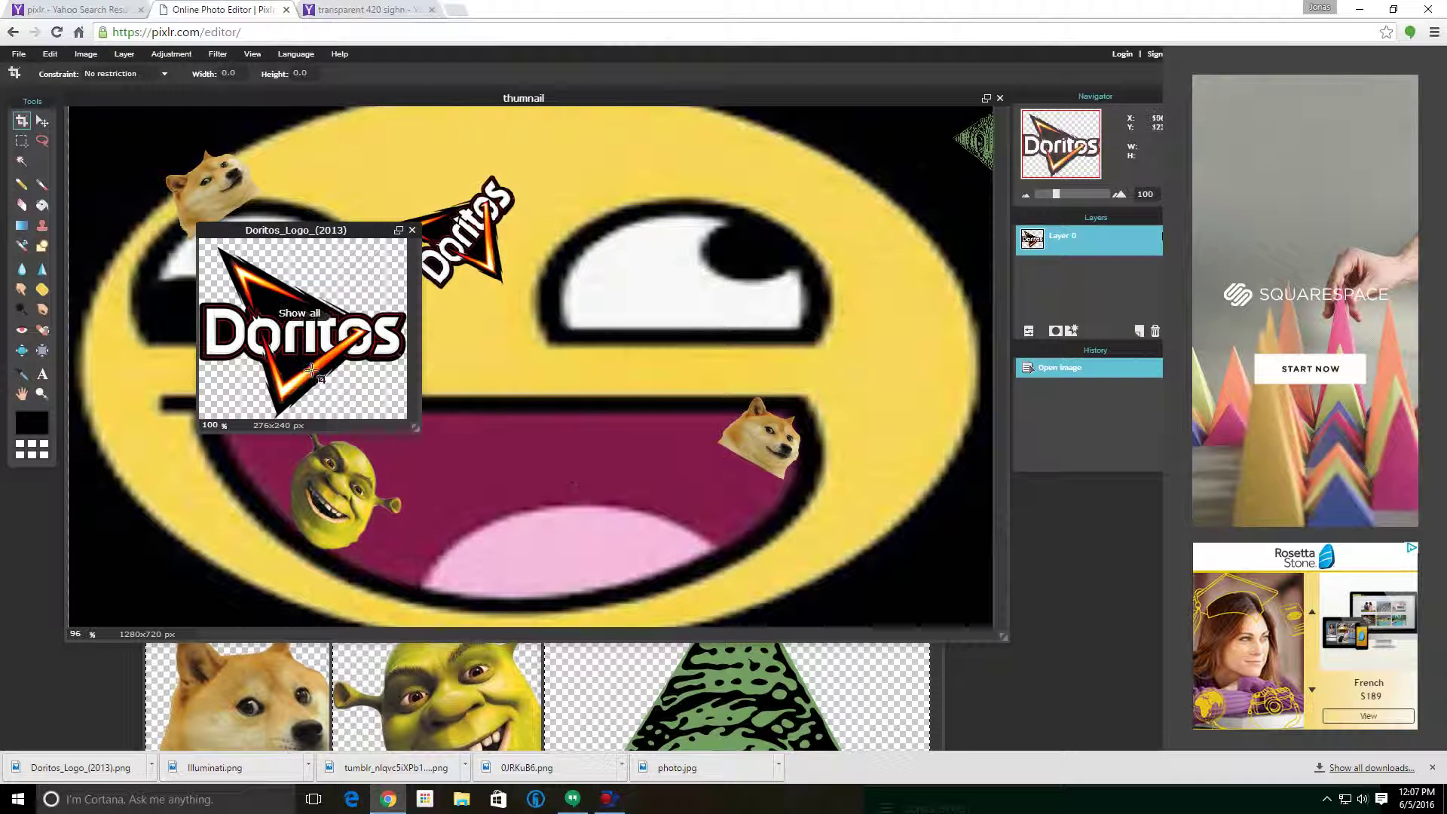
- Copy the whole reopened Doritos image and paste it into the thumbnail as a second logo
key(ctrl+a)
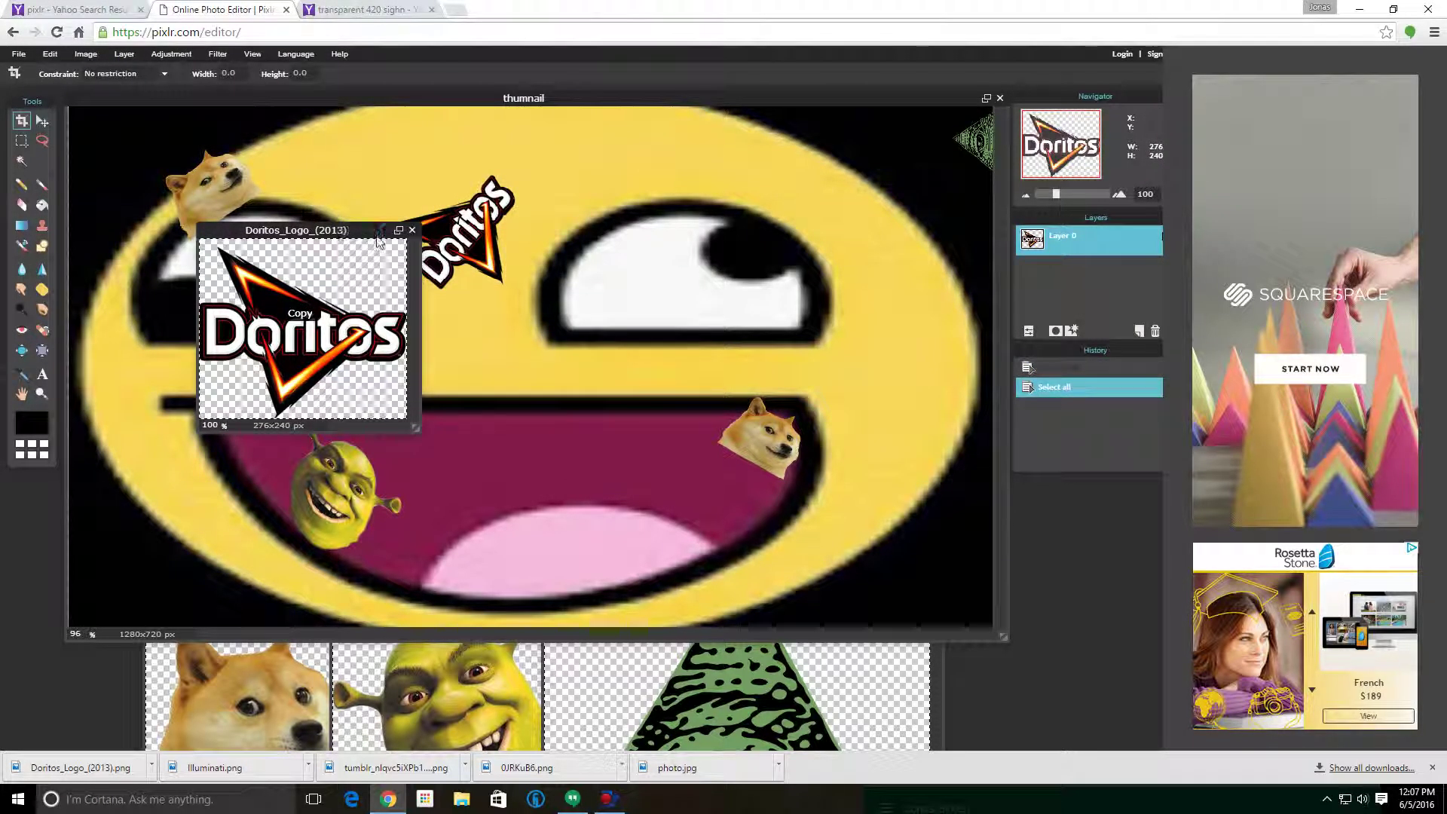
click(581, 379)
key(ctrl+v)
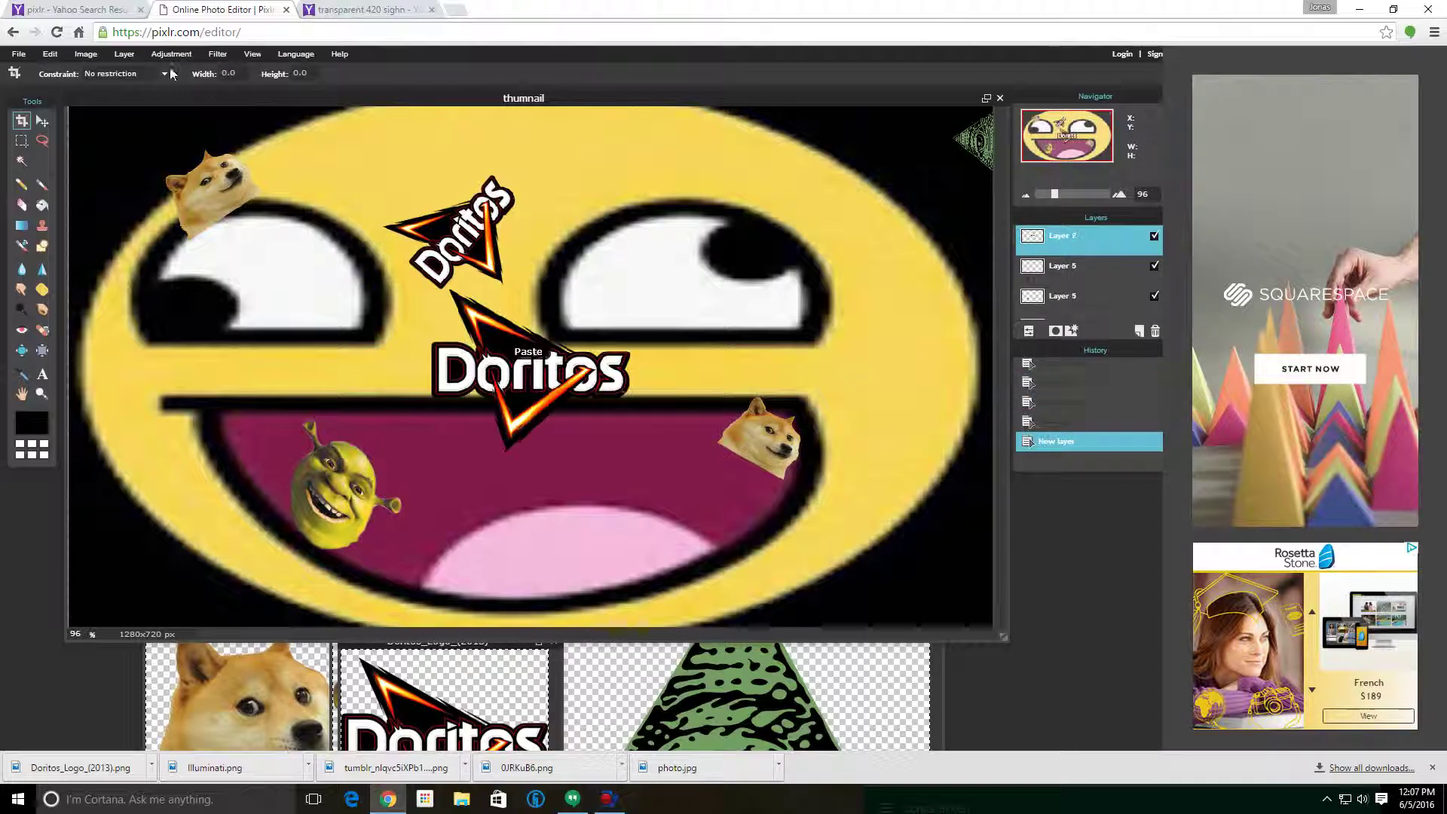
- Free transform the second Doritos logo: shrink it, rotate it clockwise, place it in the mouth over the tongue, and apply the changes
click(49, 55)
click(64, 165)
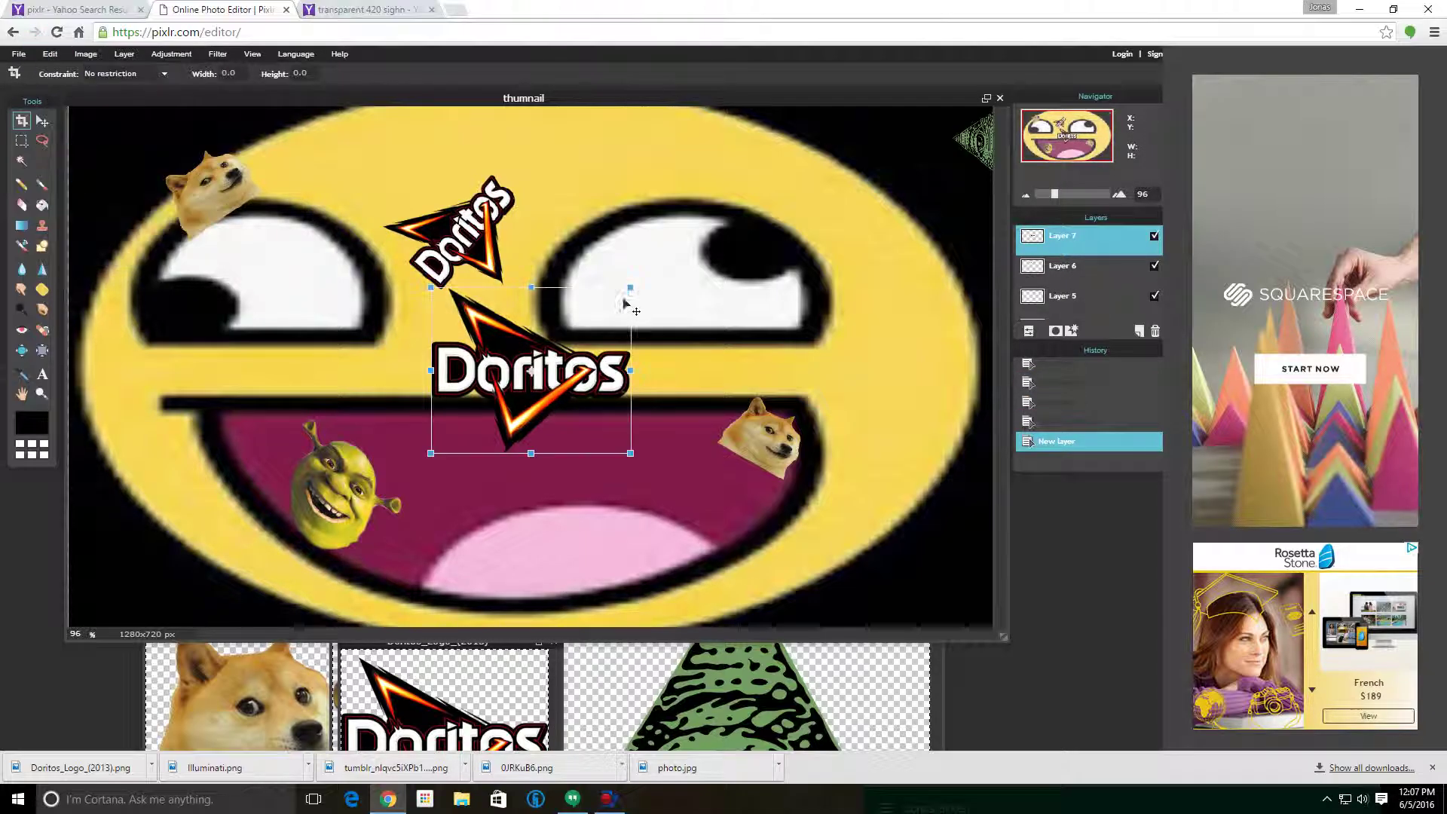
drag(637, 286, 465, 409)
drag(400, 370, 586, 510)
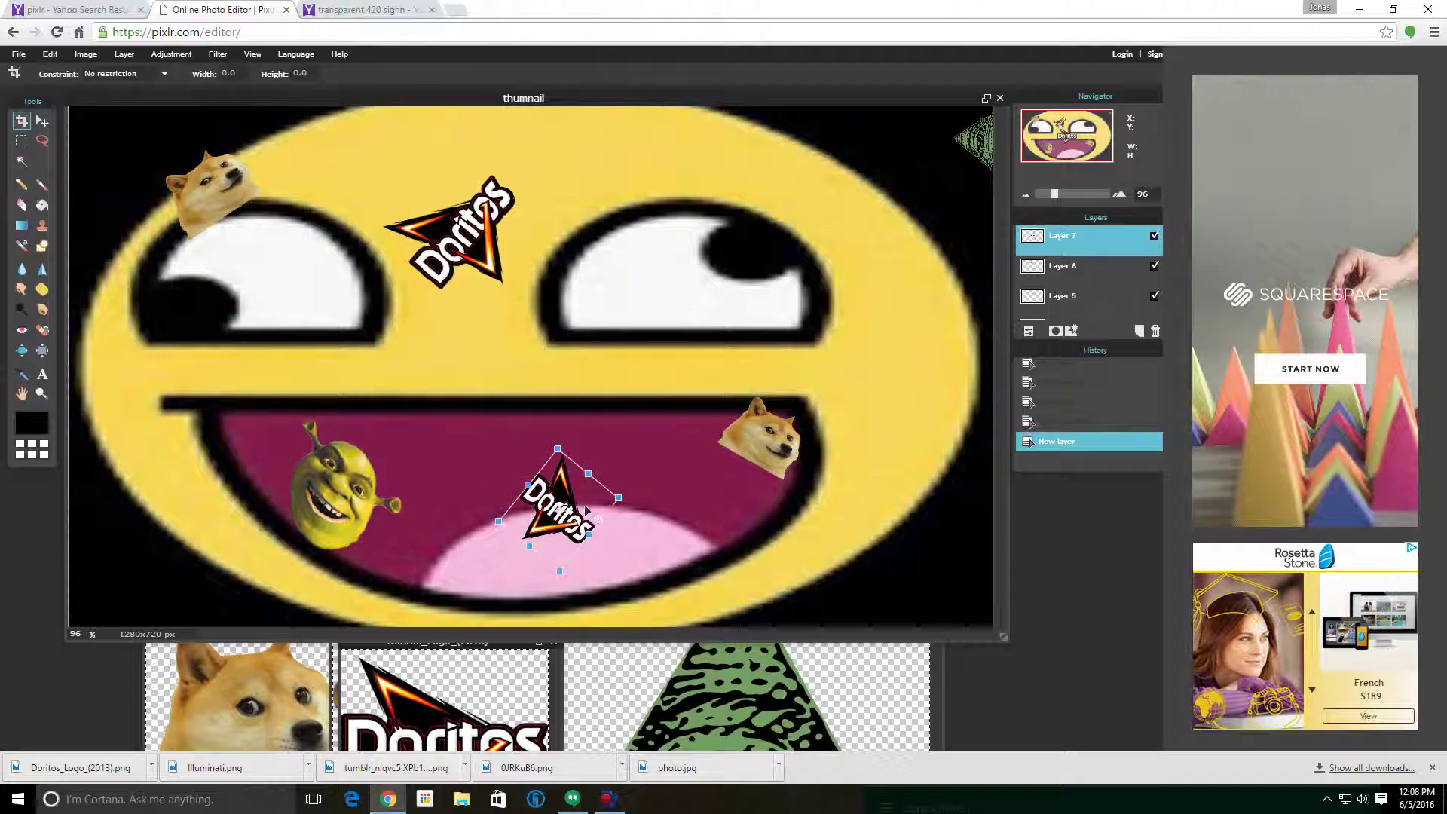
click(667, 320)
click(545, 428)
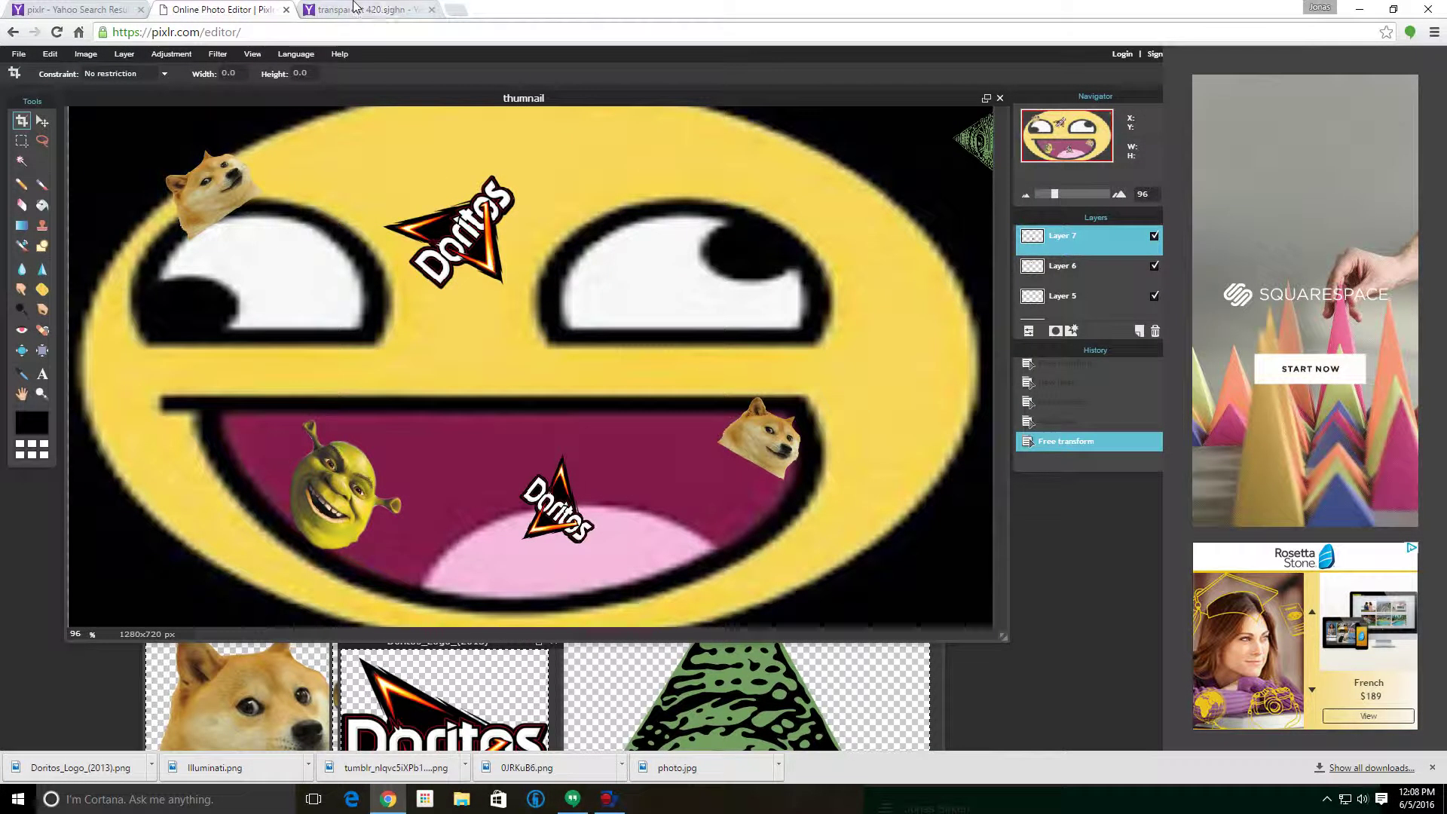
- Return to the Yahoo results, search for transparent motandew sighn, and open the slanted Mountain Dew logo from the image results
click(355, 6)
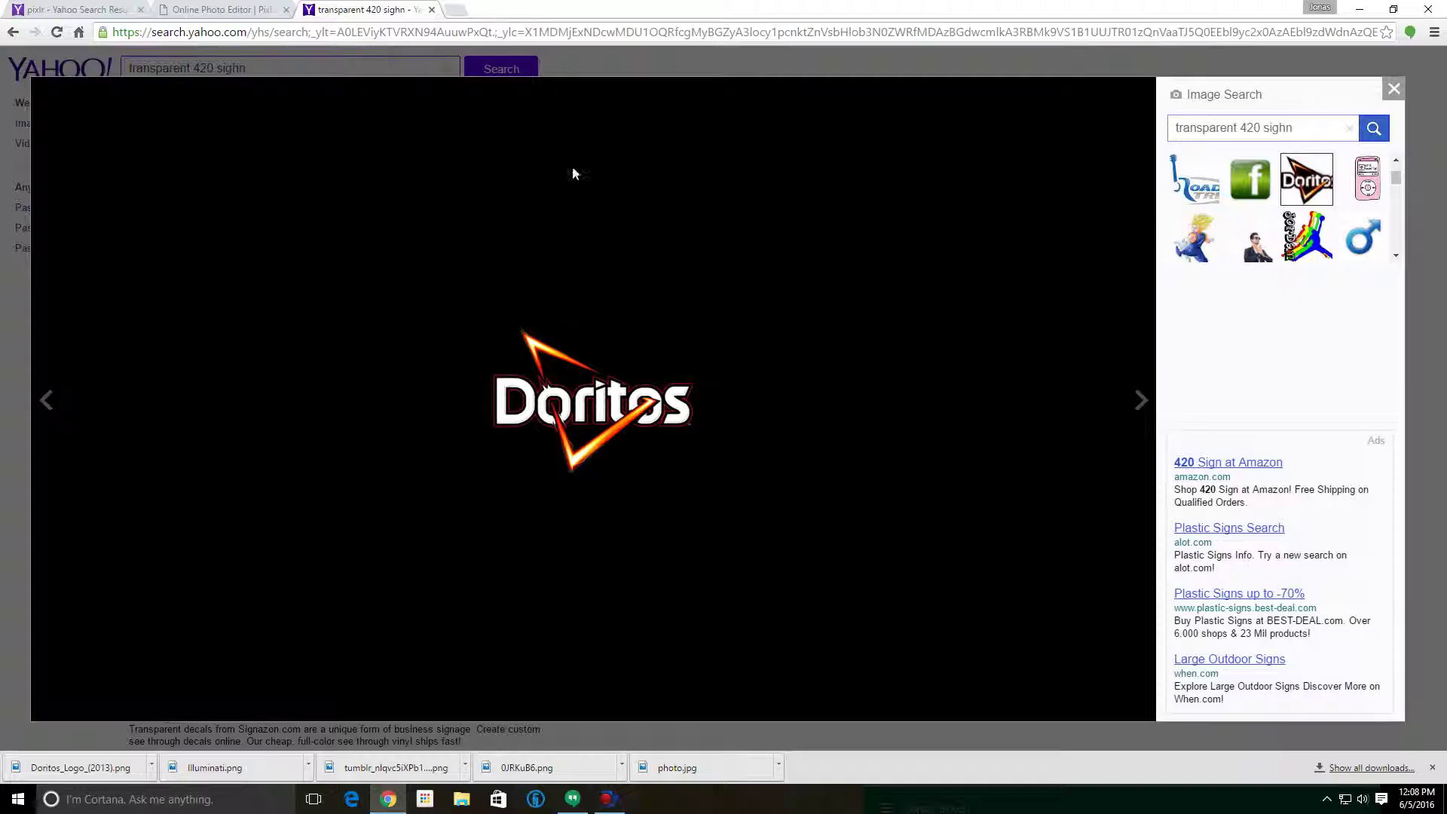
click(1394, 88)
click(304, 67)
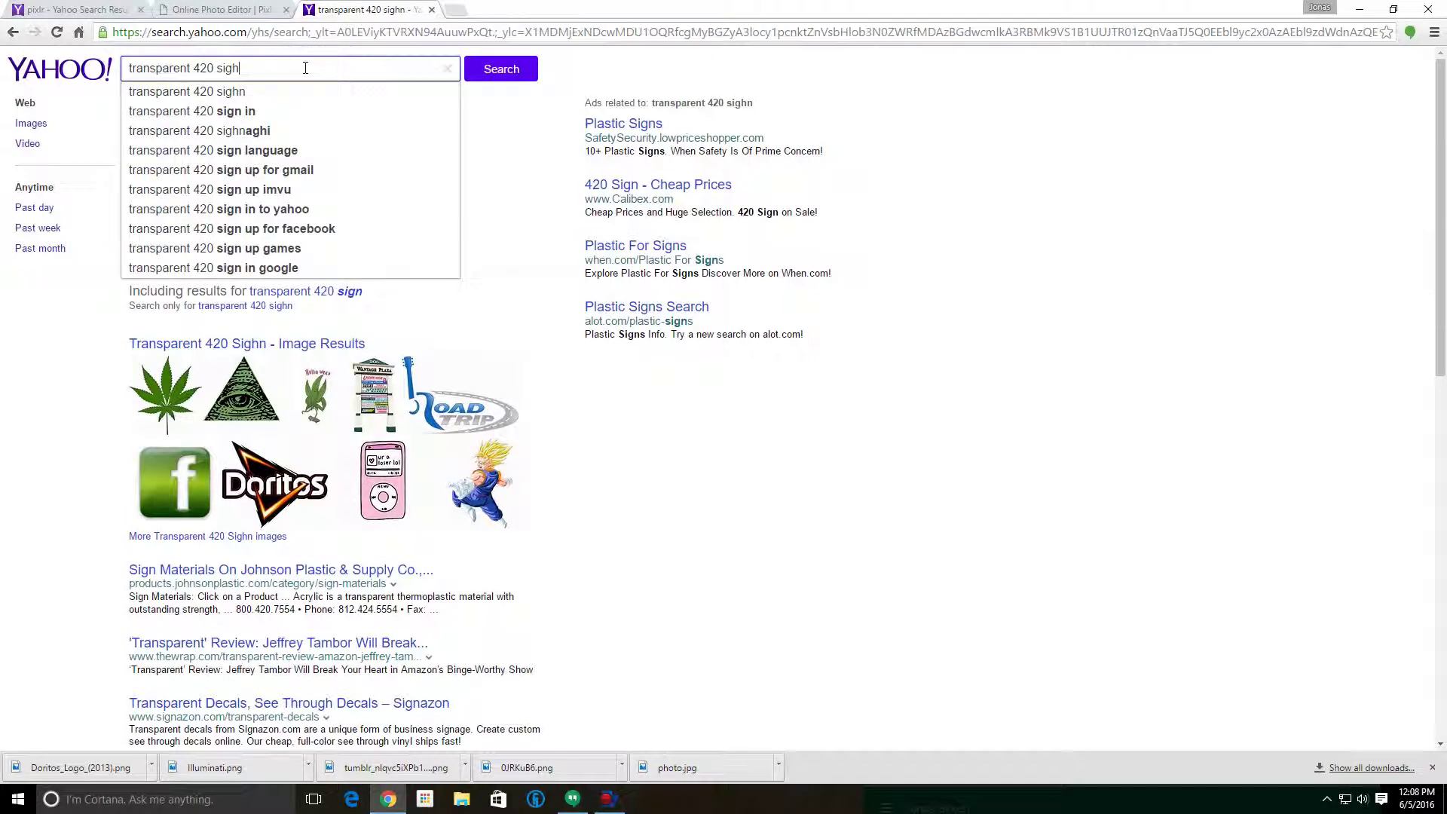
key(BackSpace)
key(BackSpace)
key(BackSpace)
key(BackSpace)
key(BackSpace)
key(BackSpace)
key(BackSpace)
key(BackSpace)
text(m)
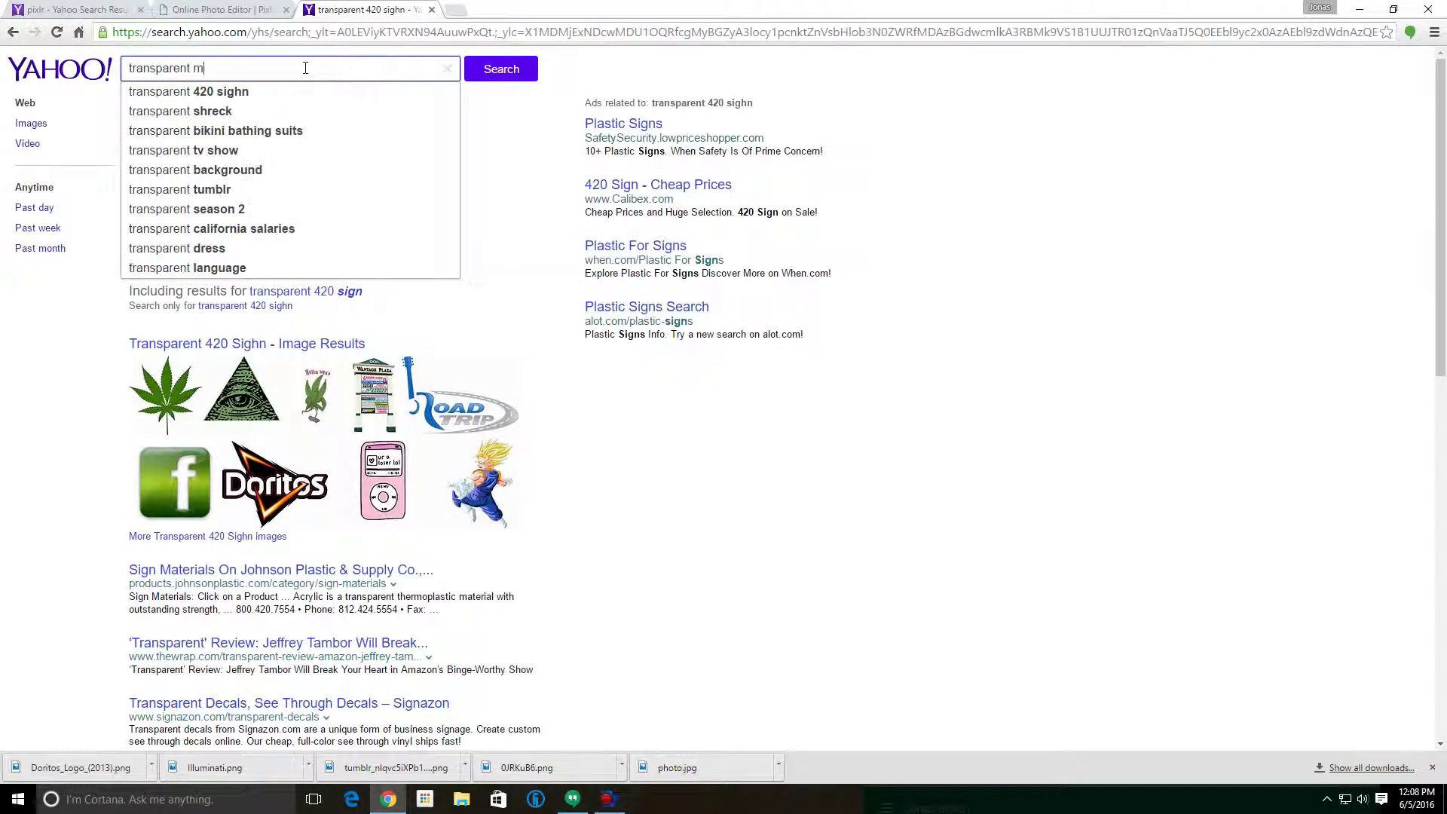
text(otandew)
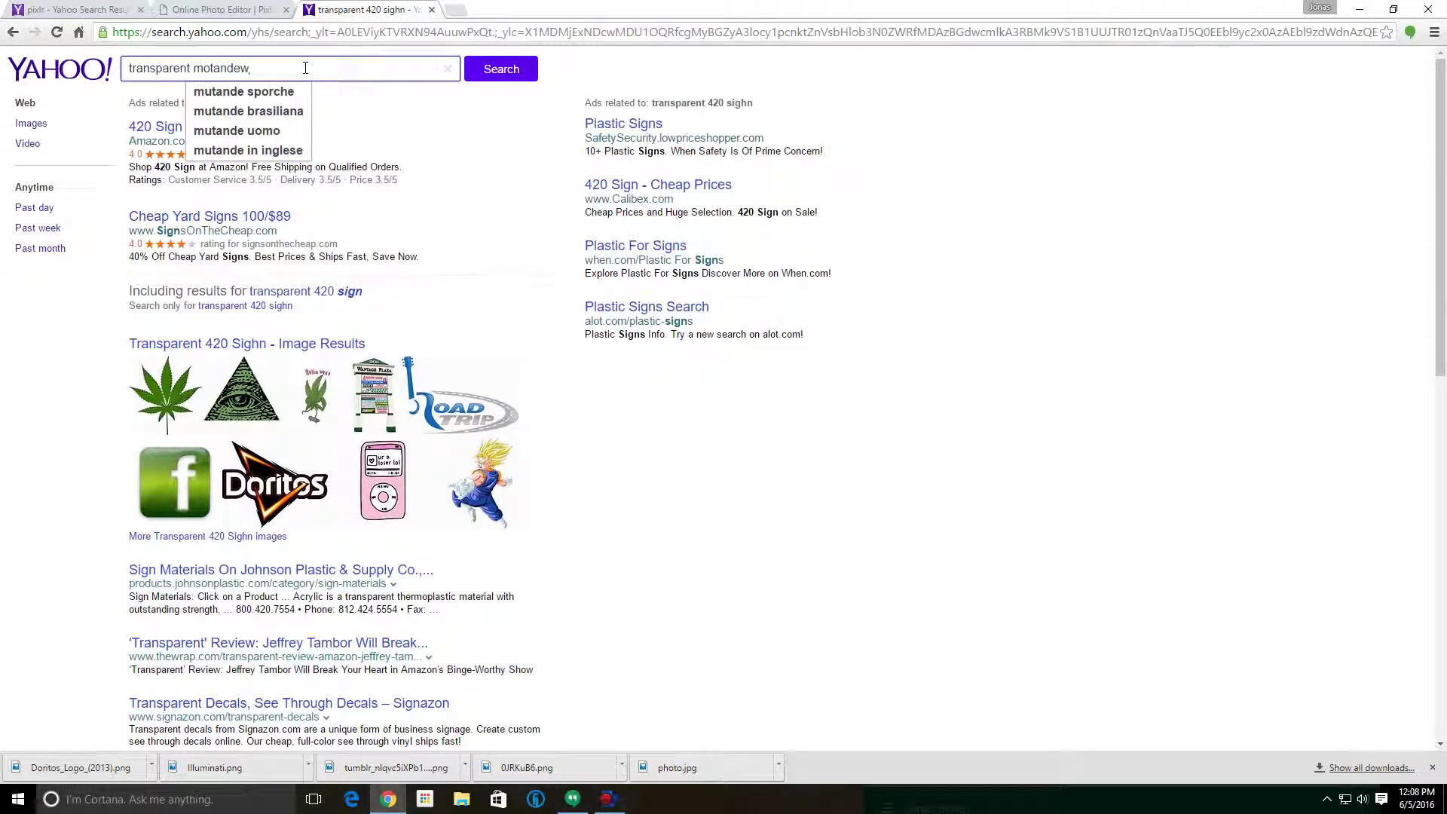
text( ighn)
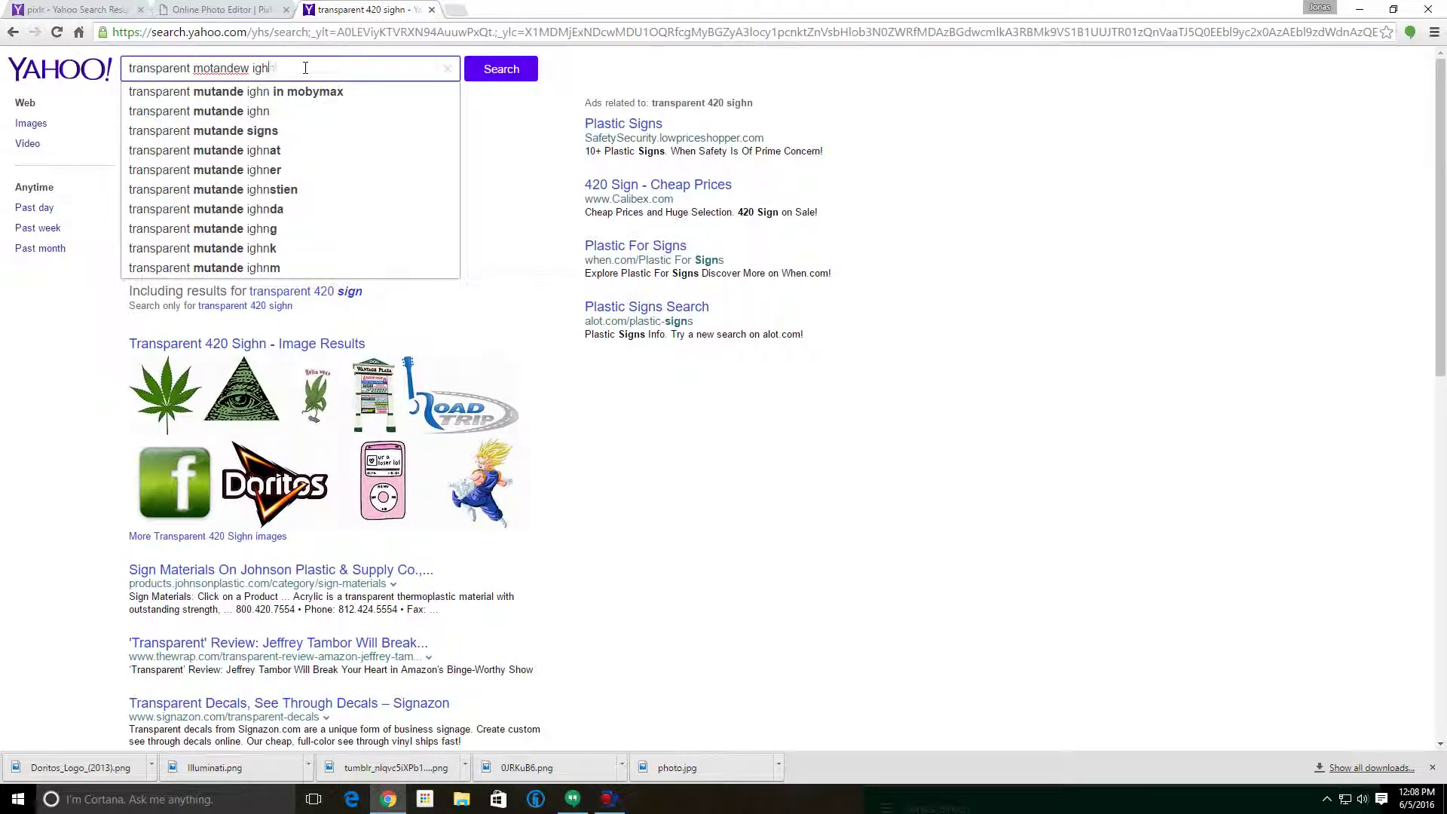
key(BackSpace)
key(BackSpace)
key(BackSpace)
key(BackSpace)
text(sighn)
key(Return)
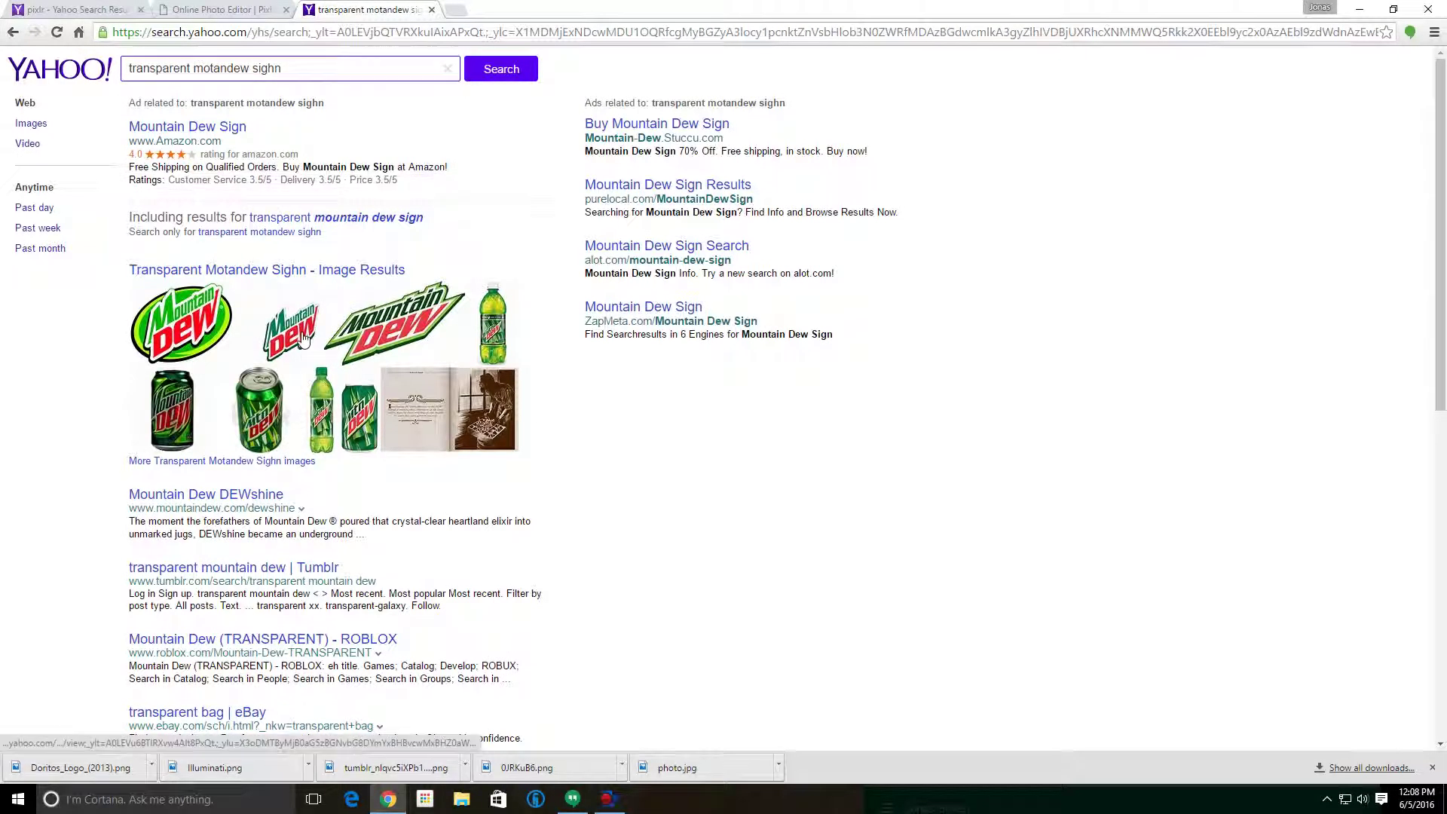
click(370, 323)
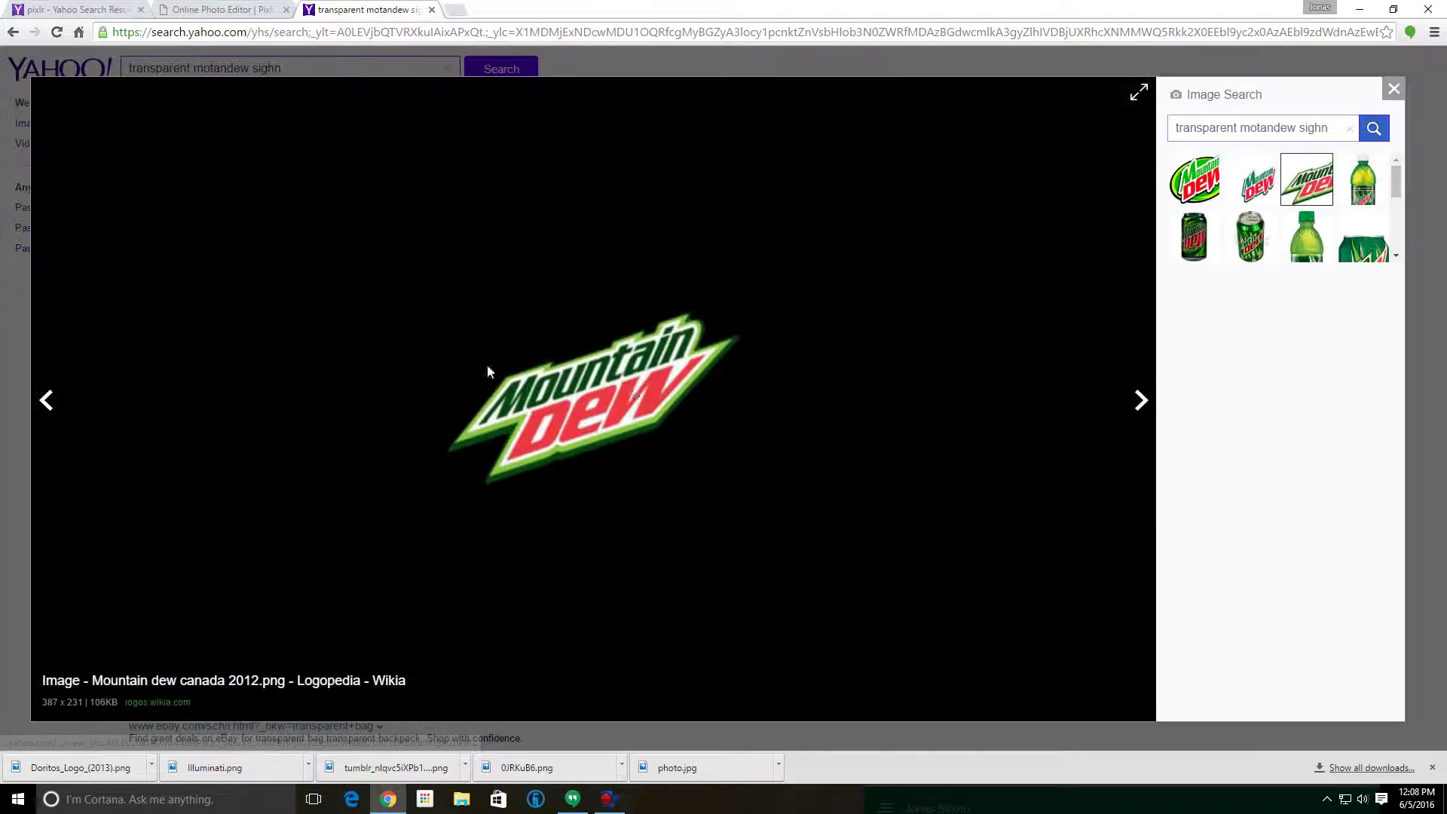
- Save the slanted Mountain Dew logo to Downloads as the PNG image Mountain_dew_canada_2012
right_click(636, 387)
click(706, 418)
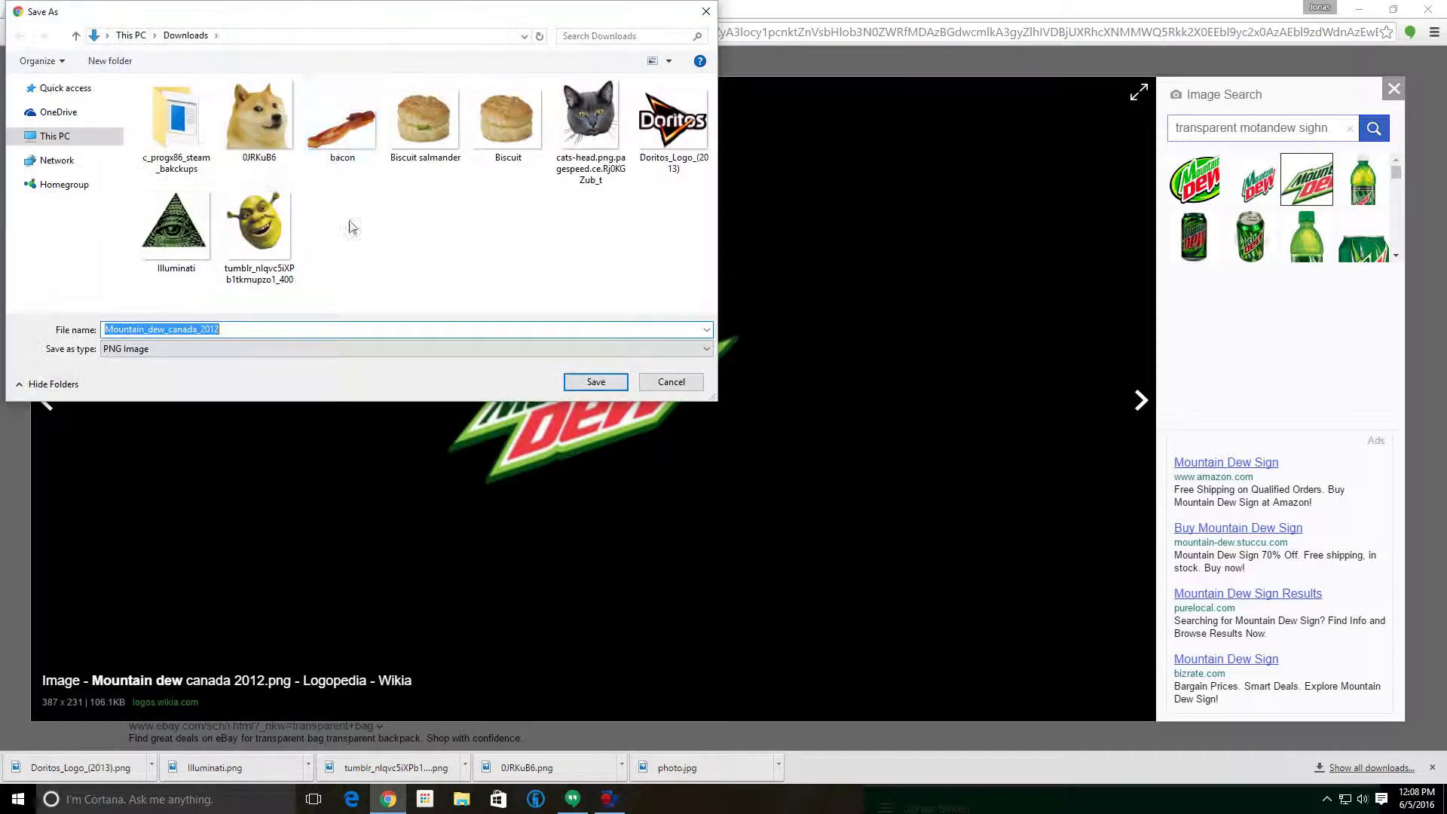
click(609, 388)
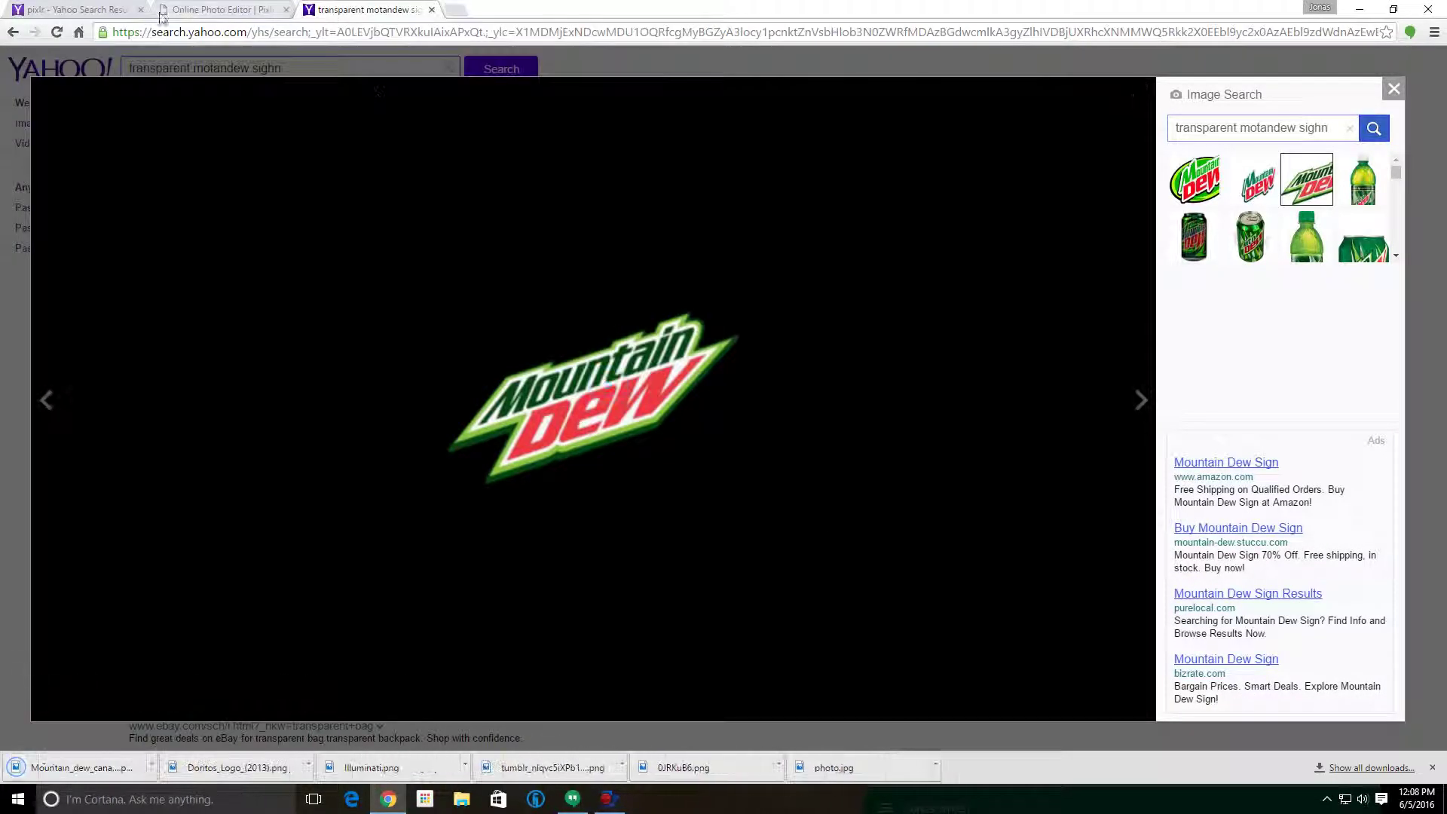
- Switch to the Pixlr editor and open the Mountain_dew_canada_2012 image from Downloads
click(256, 10)
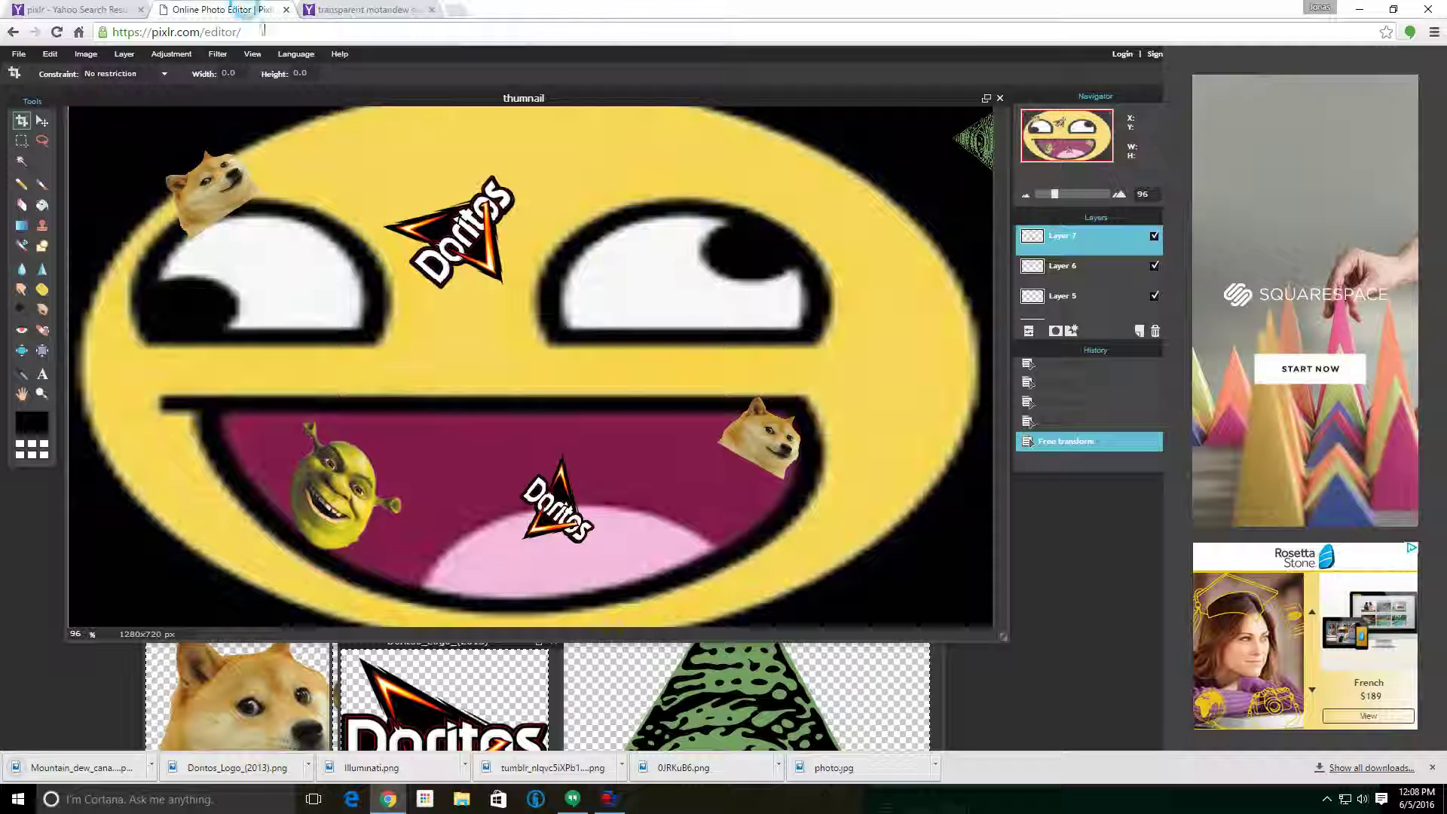
click(20, 55)
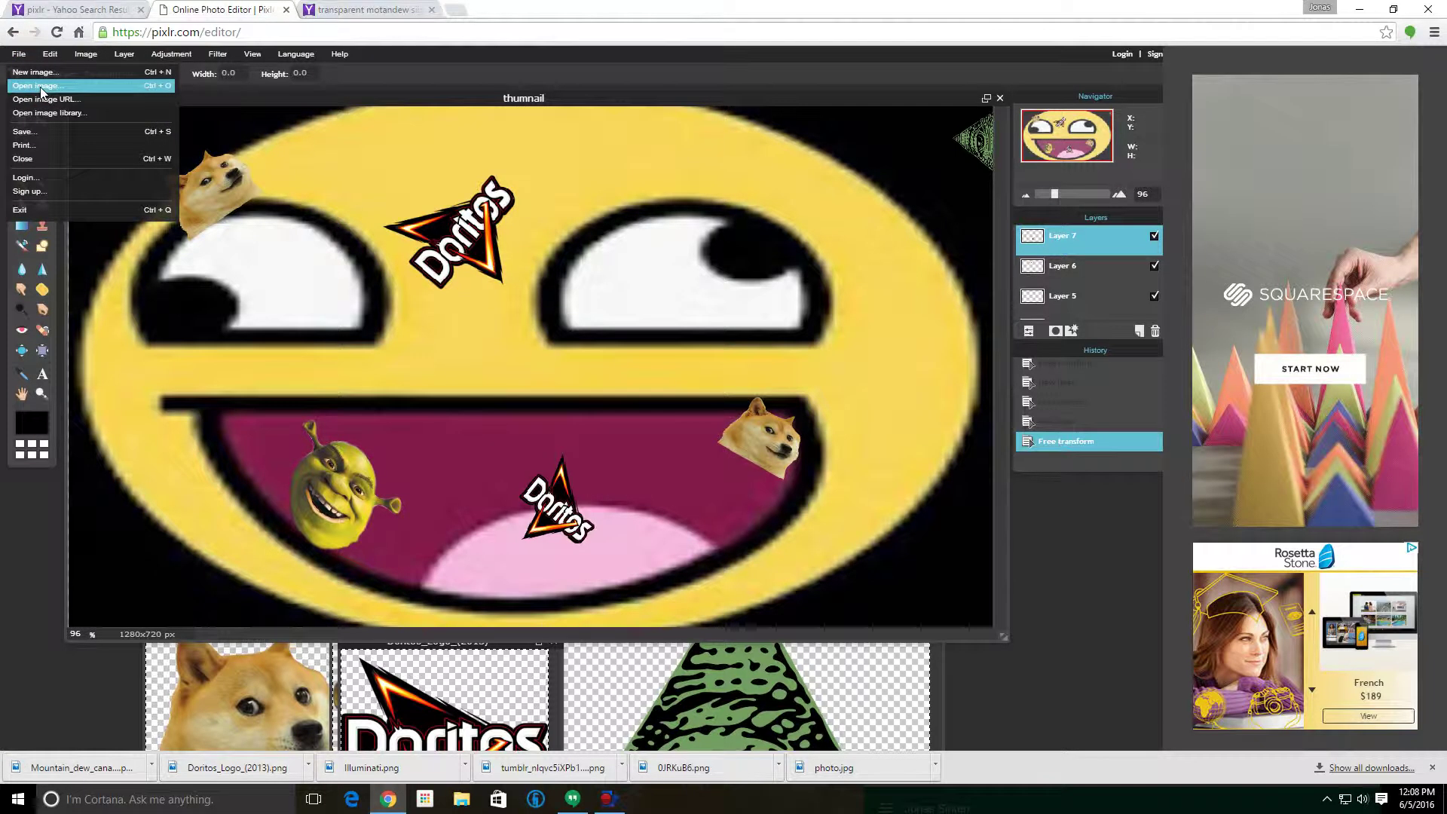
click(41, 83)
scroll(528, 256, down, 5)
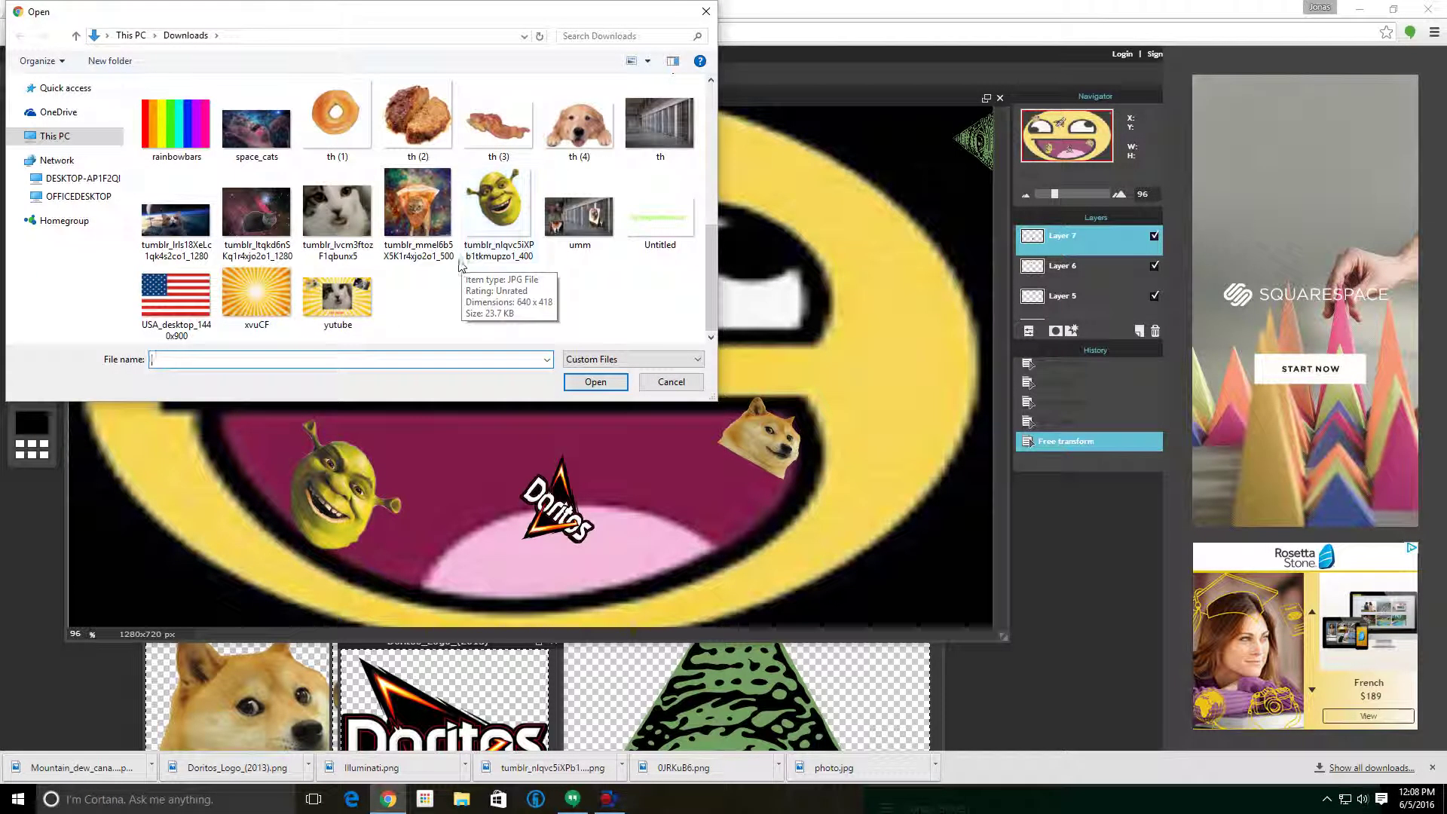
scroll(618, 294, up, 3)
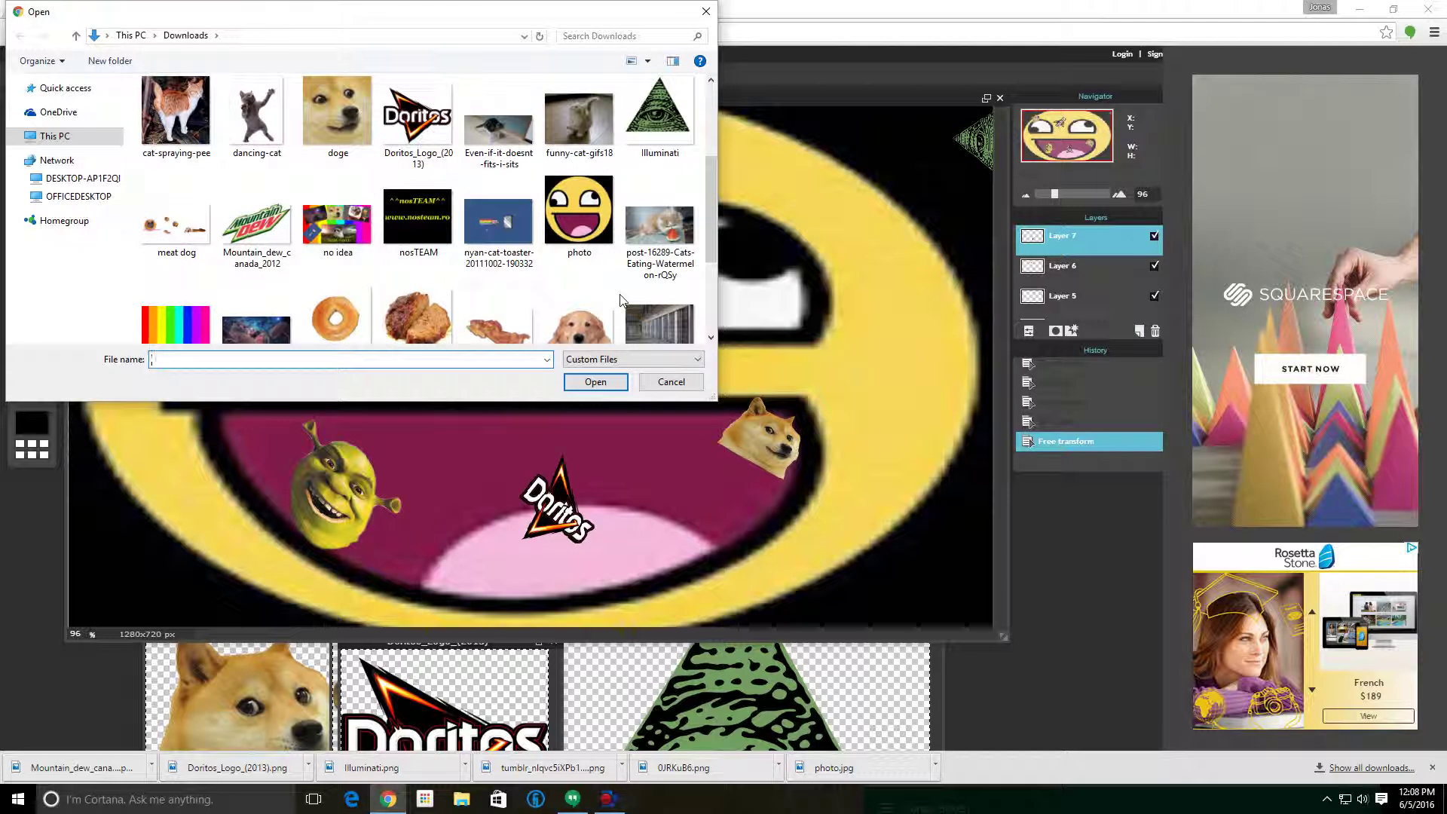
click(257, 220)
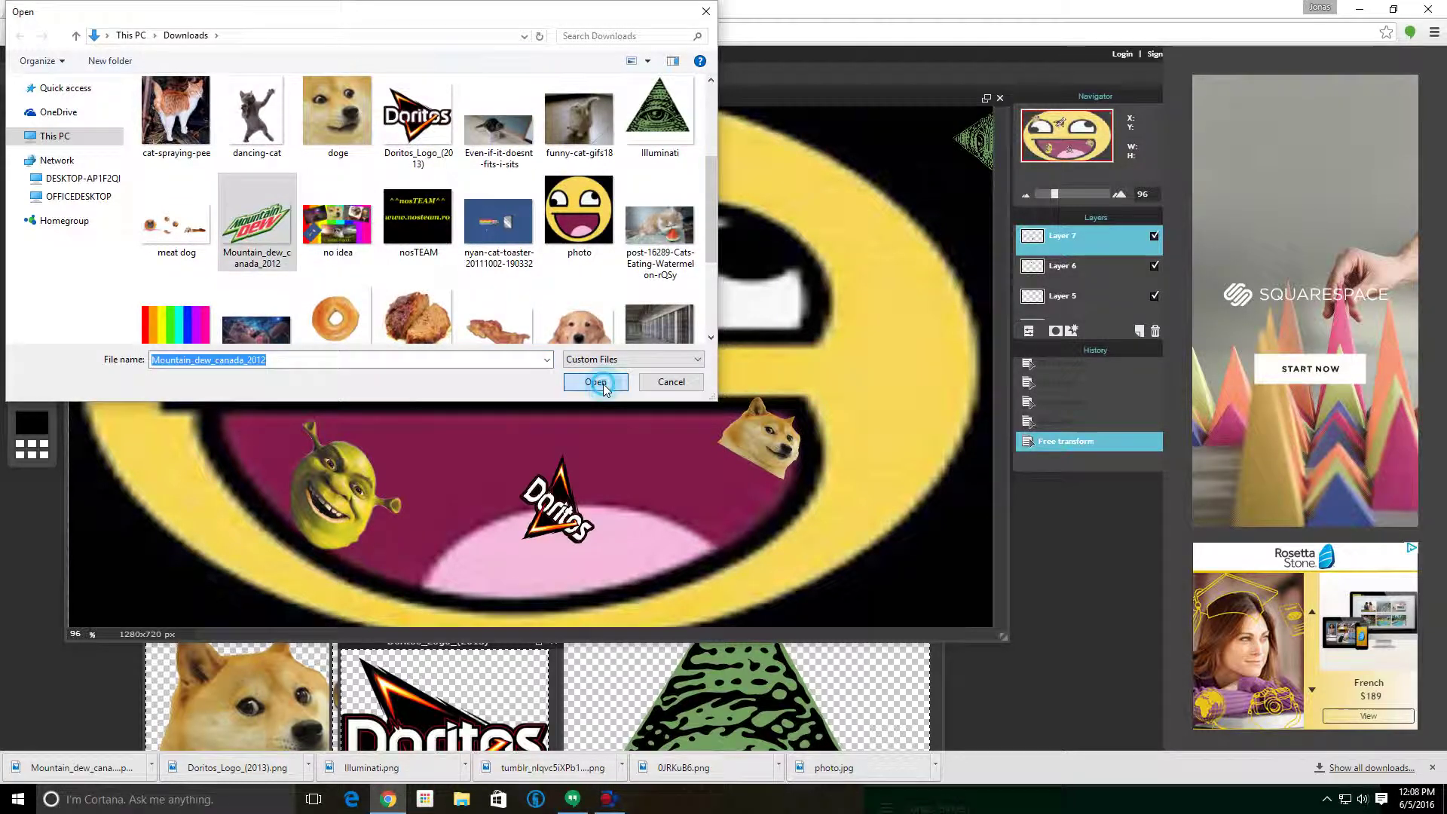
click(595, 381)
- Copy the whole Mountain Dew image and paste it into the thumbnail as a new layer
key(ctrl+a)
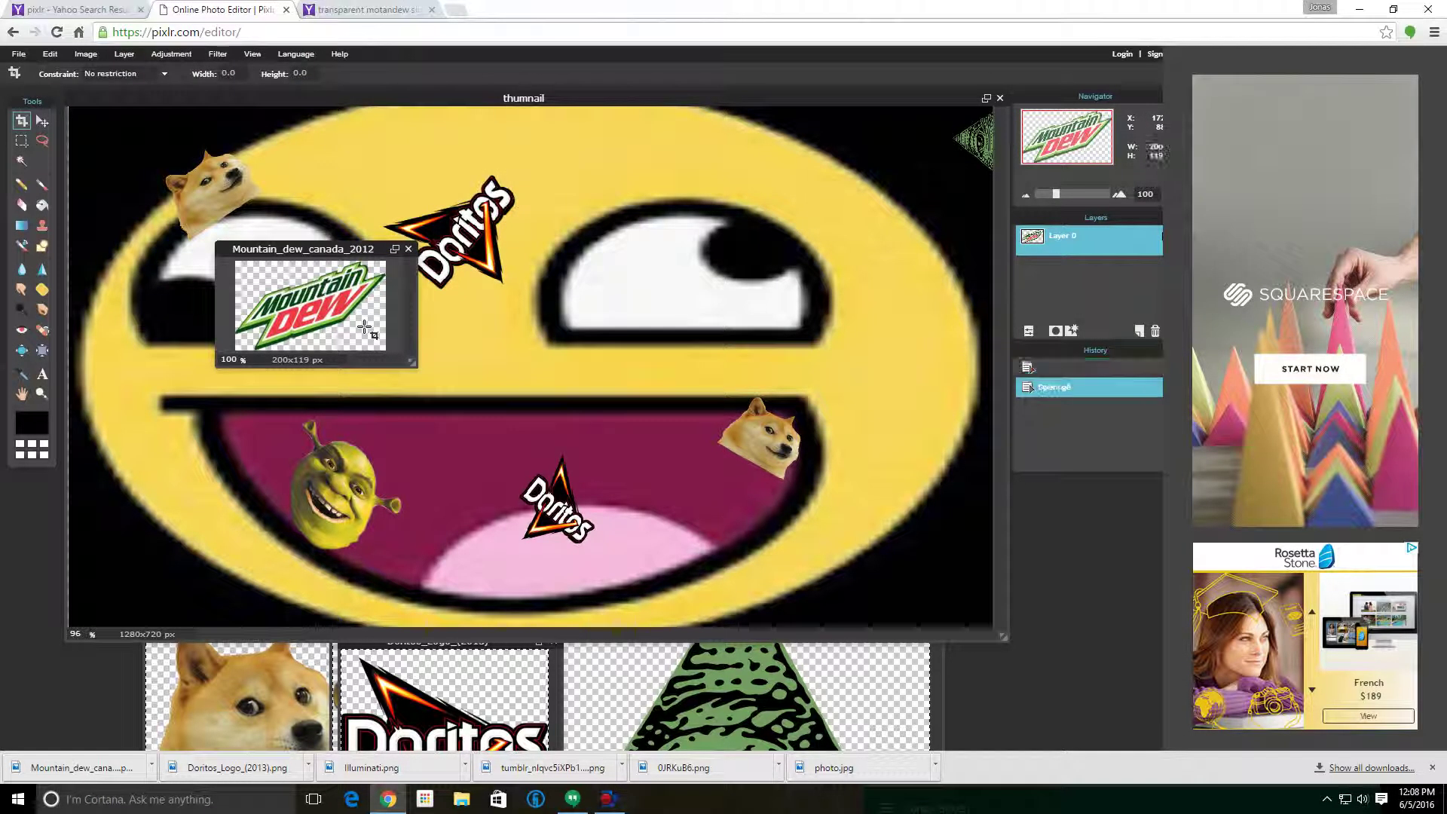
key(ctrl+c)
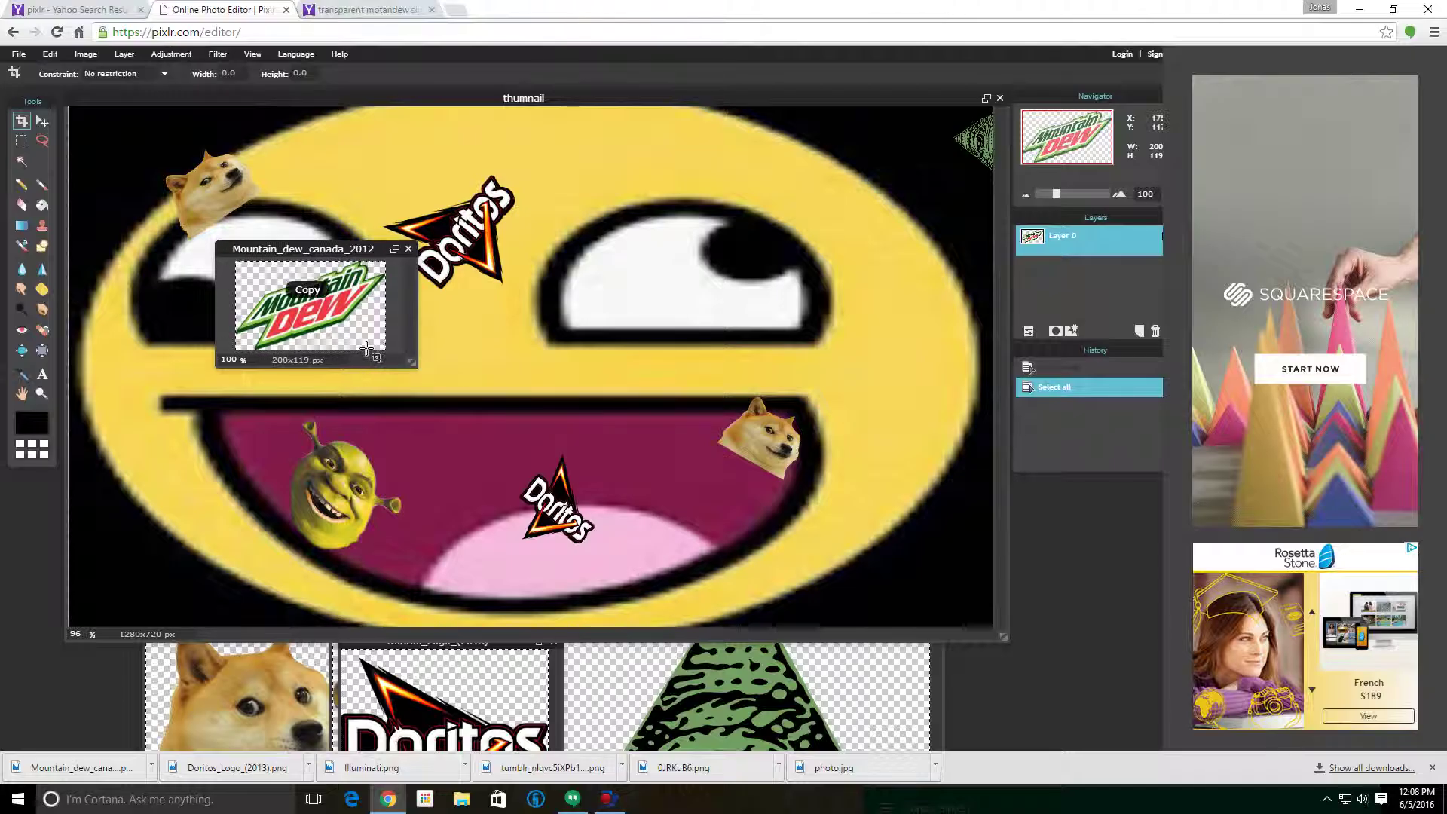
click(649, 377)
key(ctrl+v)
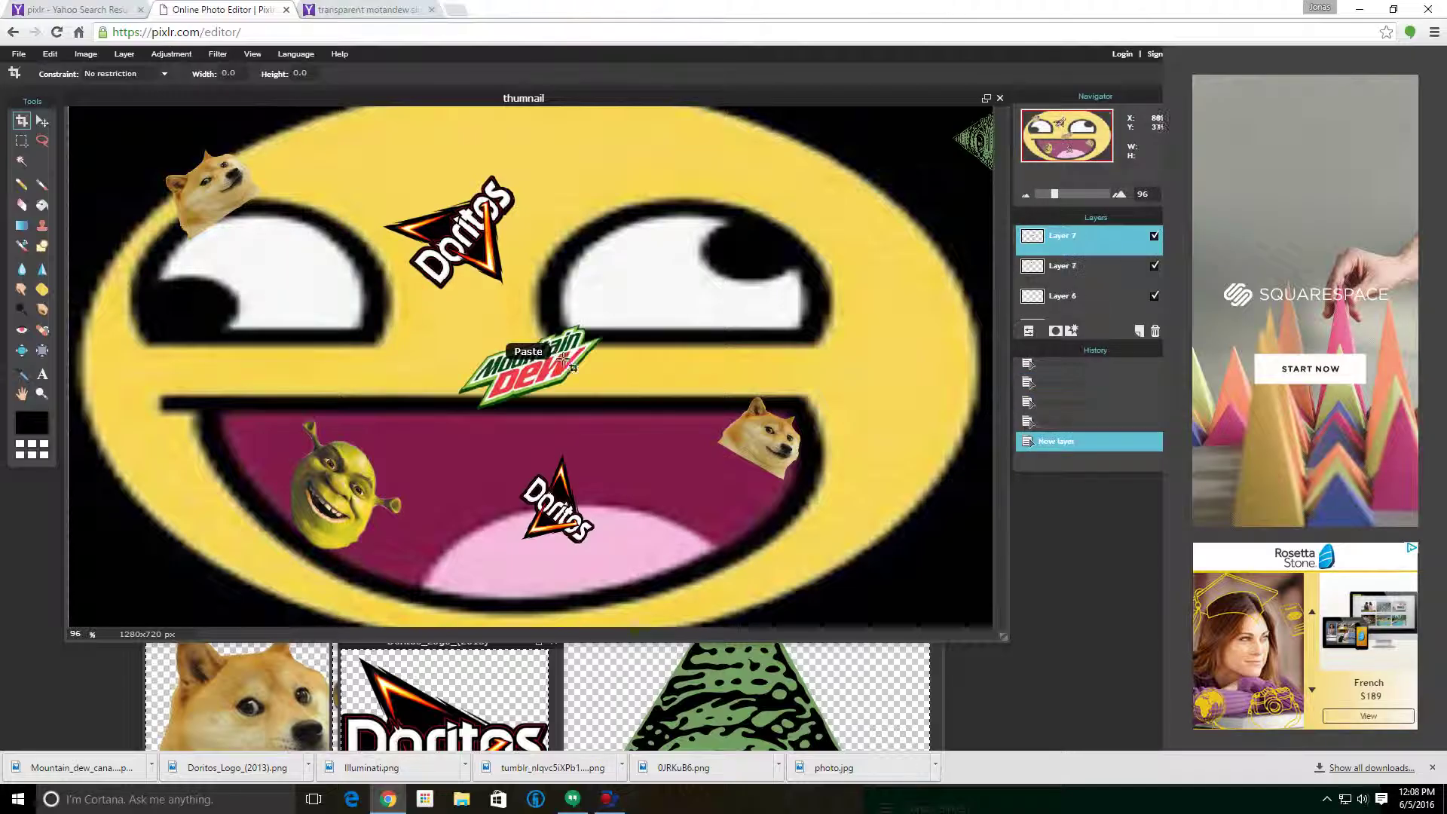
- Free transform the Mountain Dew logo: move it over the upper edge of the face's right eye, rotate it counterclockwise, and apply the changes
click(50, 53)
click(69, 155)
drag(568, 365, 740, 208)
drag(781, 165, 762, 130)
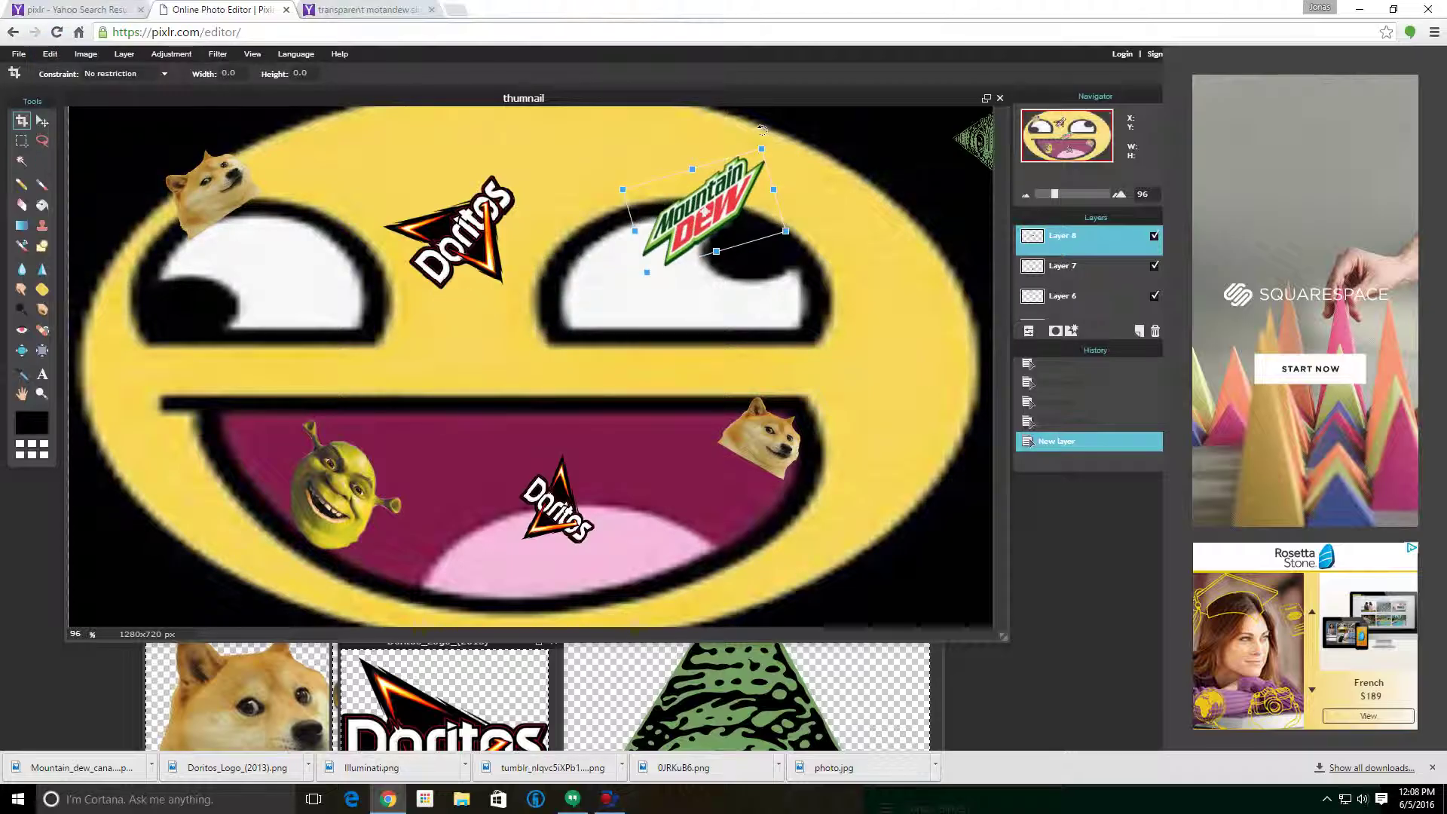
click(472, 132)
click(543, 429)
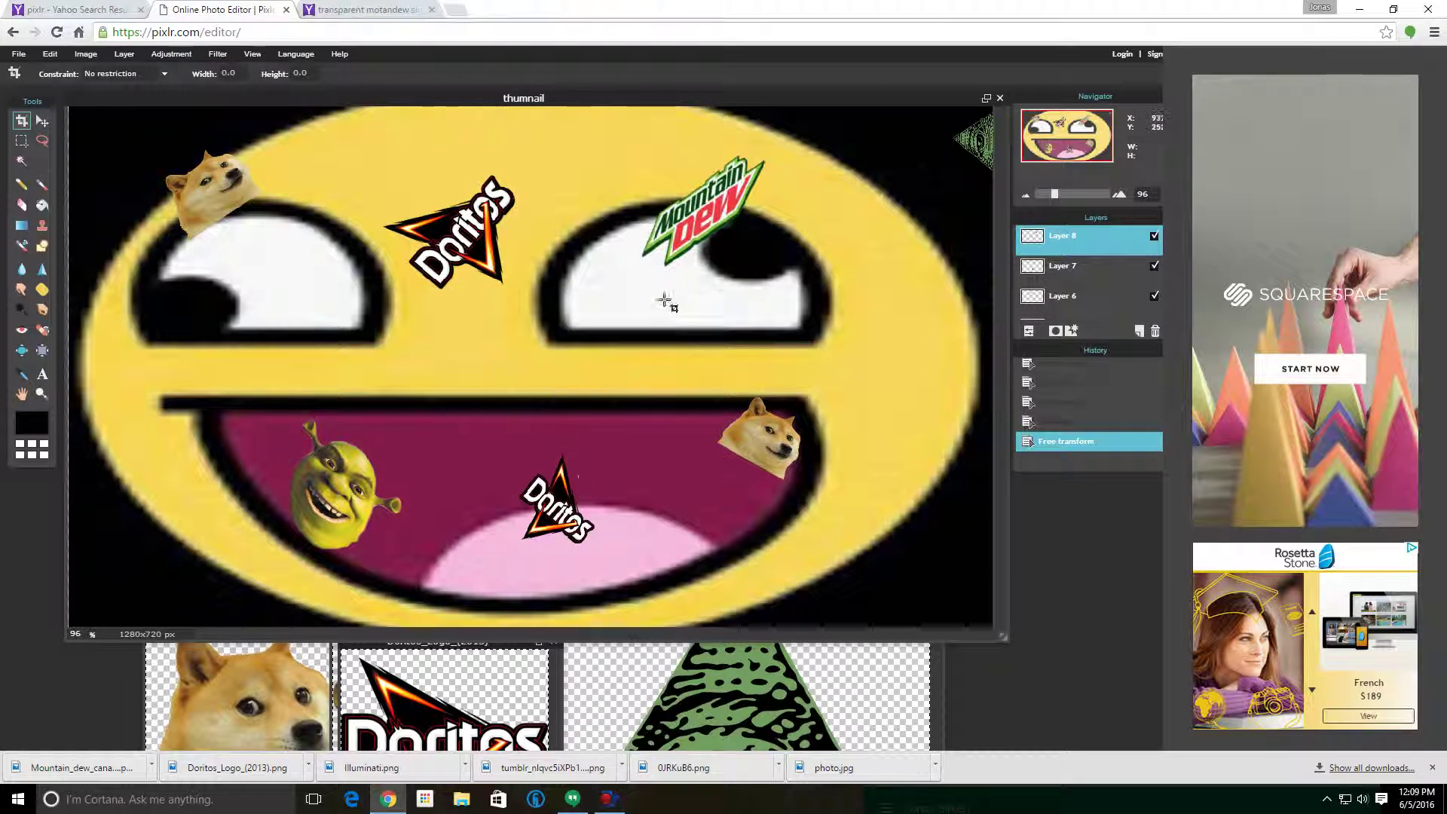
- Close the thumbnail and save it to Downloads as thumnail in JPEG format at quality 80
click(1000, 99)
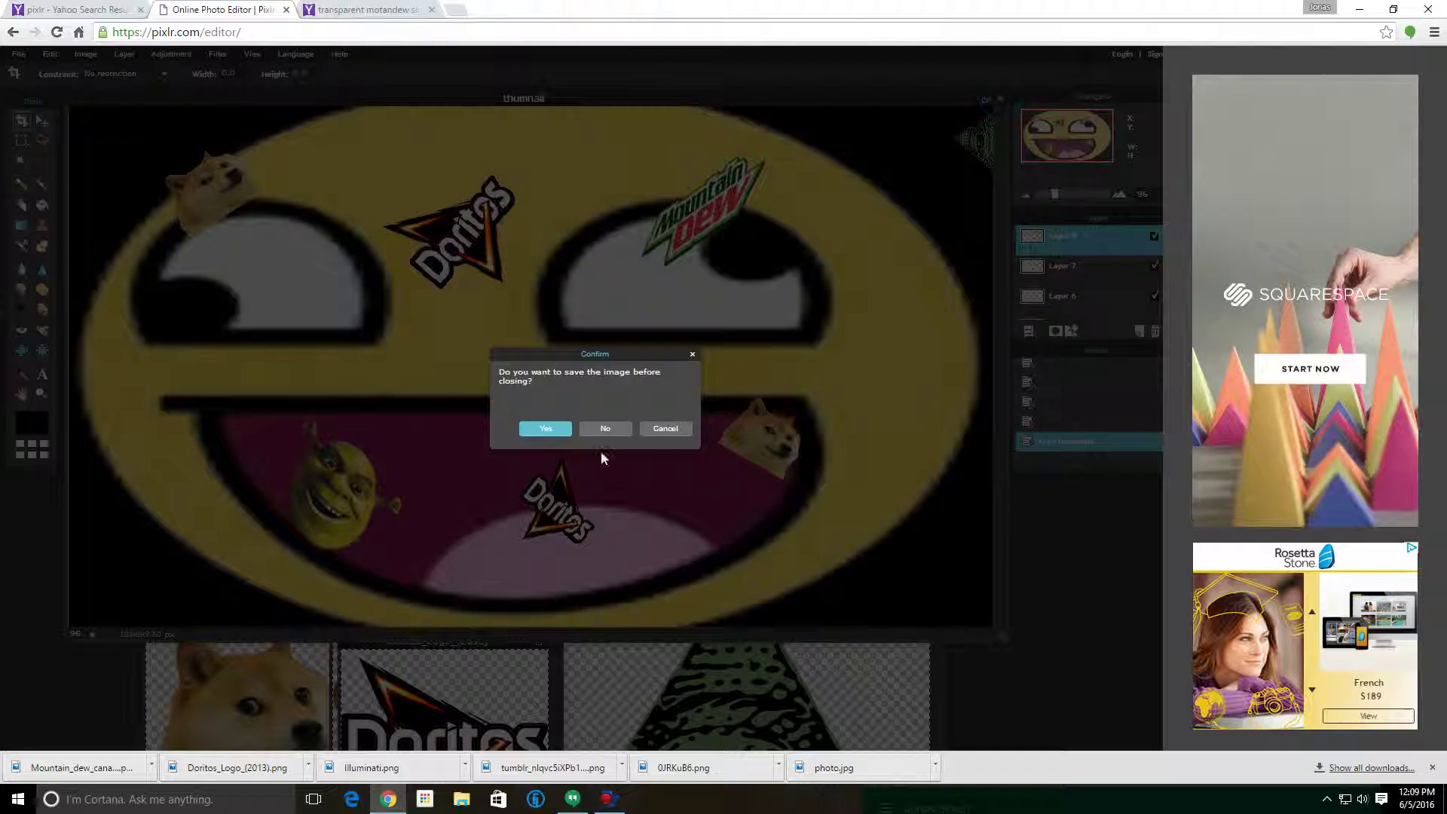
click(531, 430)
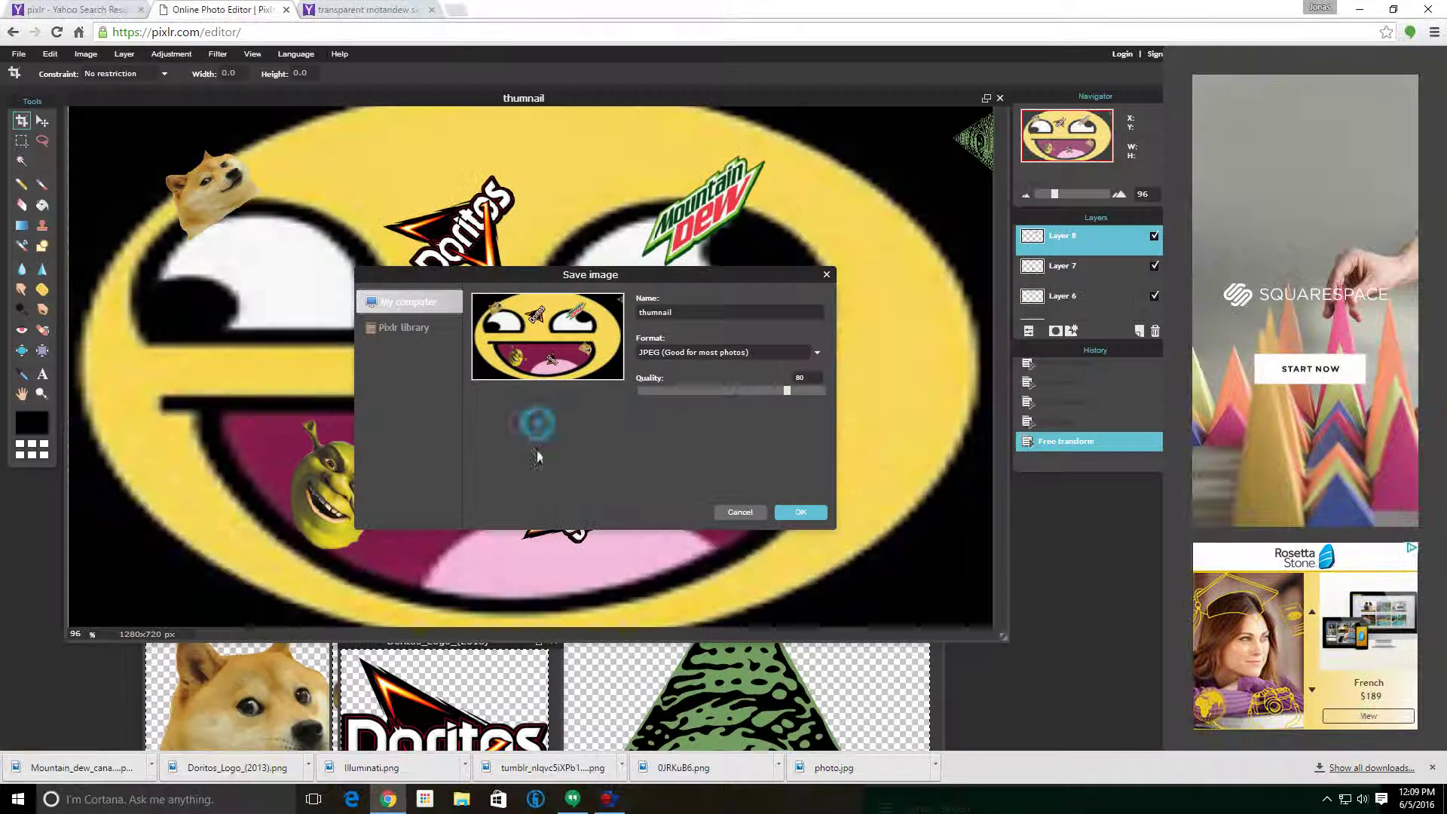
click(810, 514)
click(596, 386)
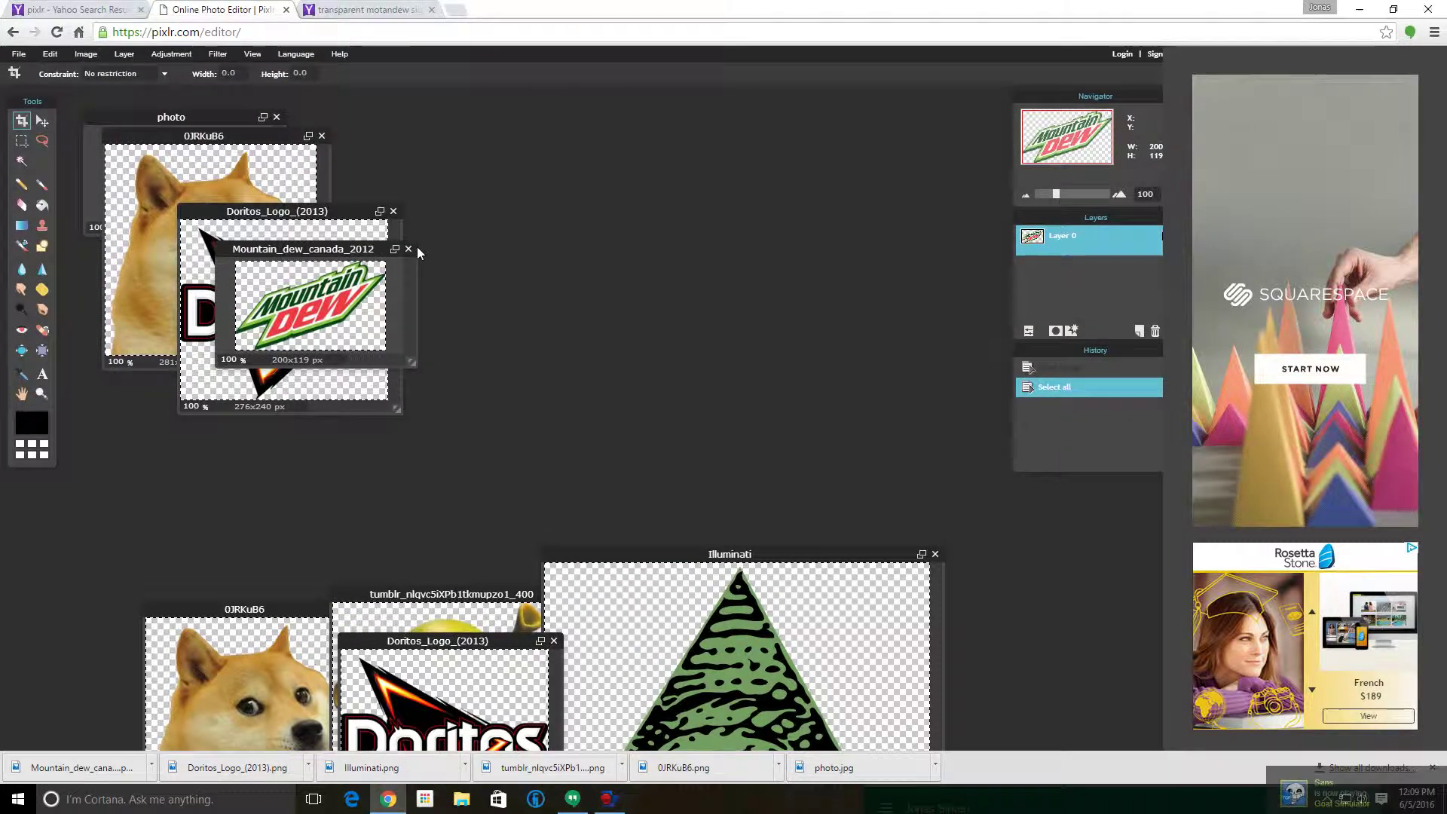
click(409, 248)
click(546, 429)
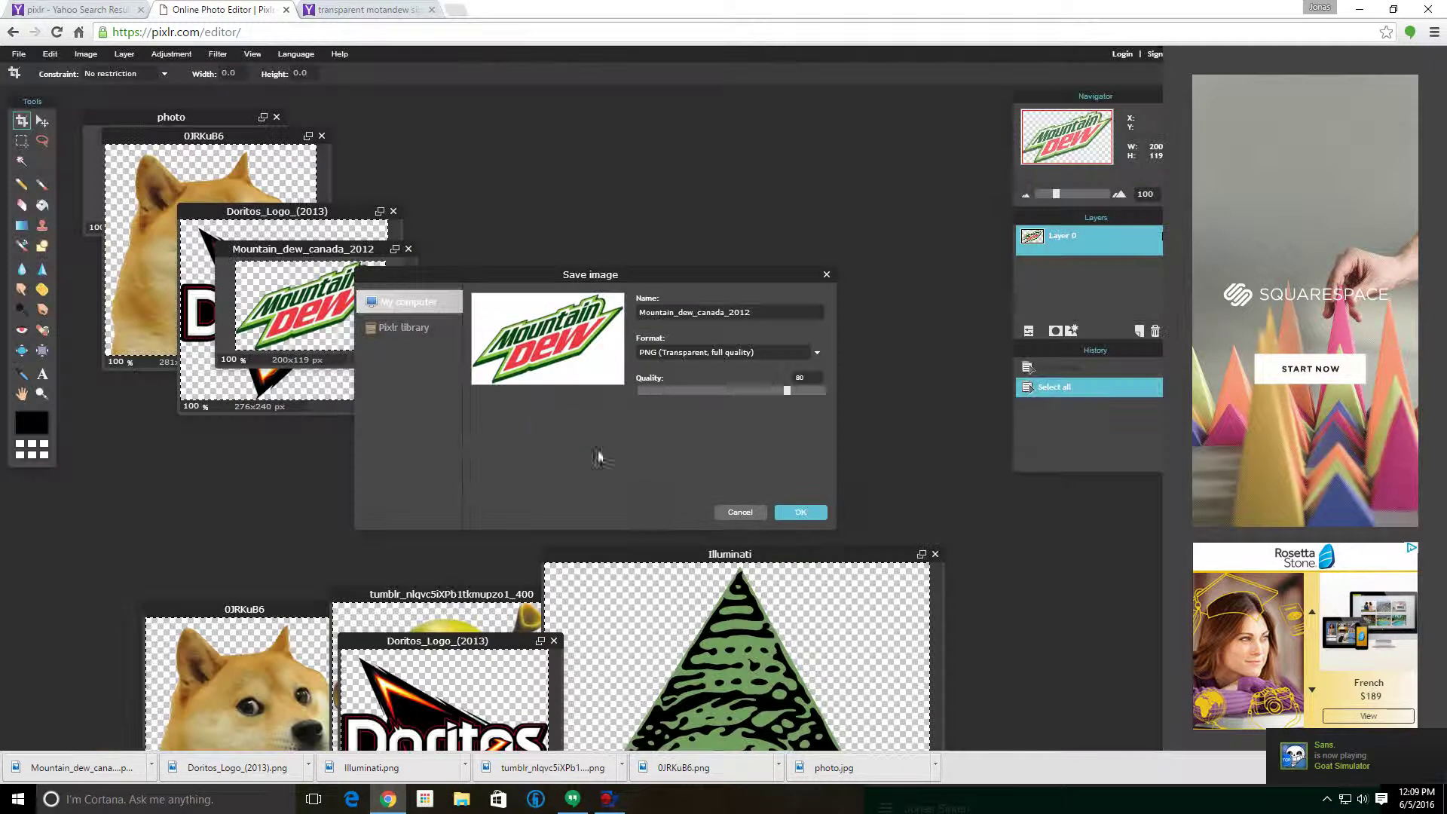
click(826, 276)
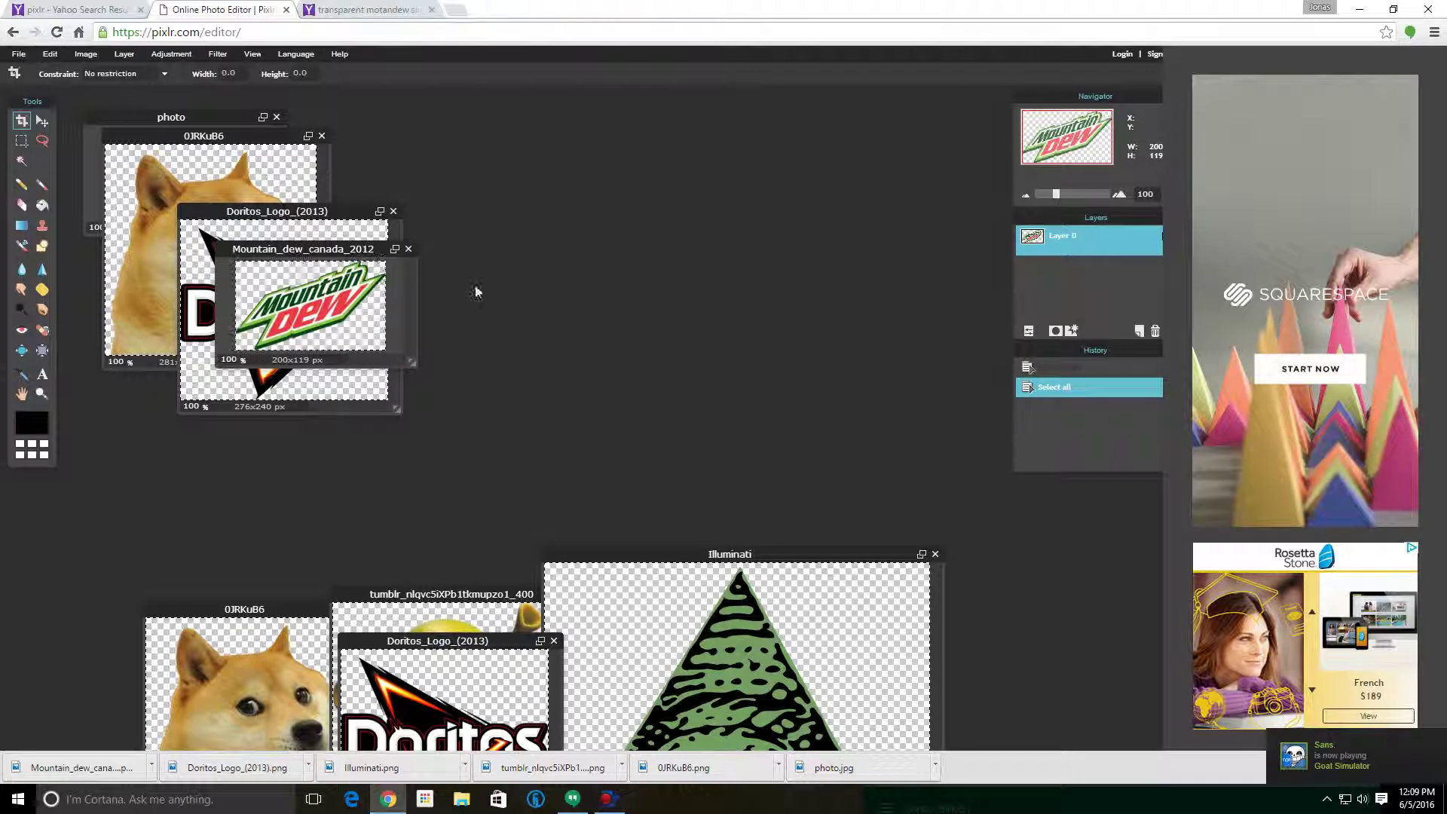
- Close the Mountain Dew image, the front Doritos image and the front doge image without saving them
click(409, 247)
click(603, 427)
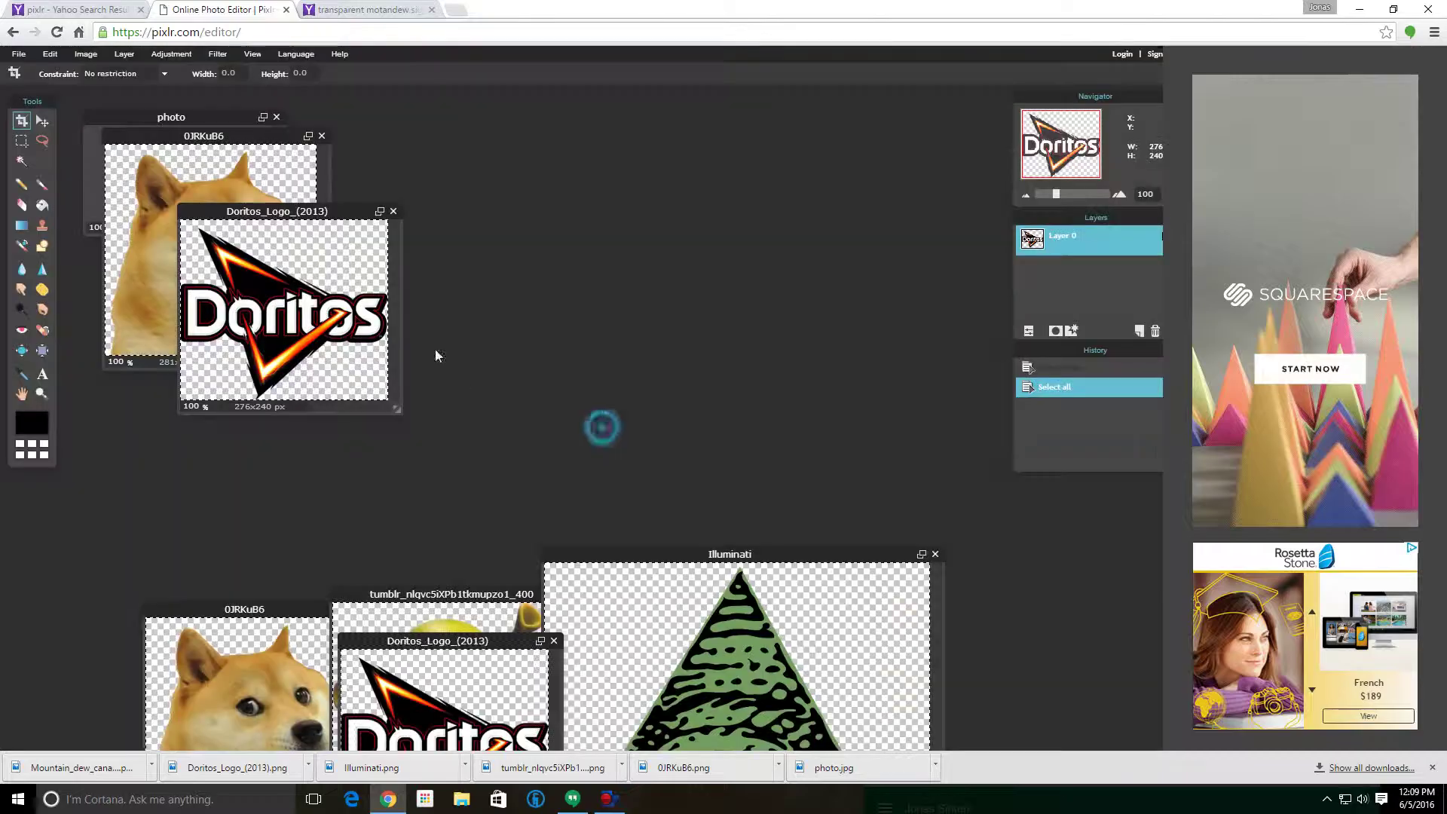
click(393, 213)
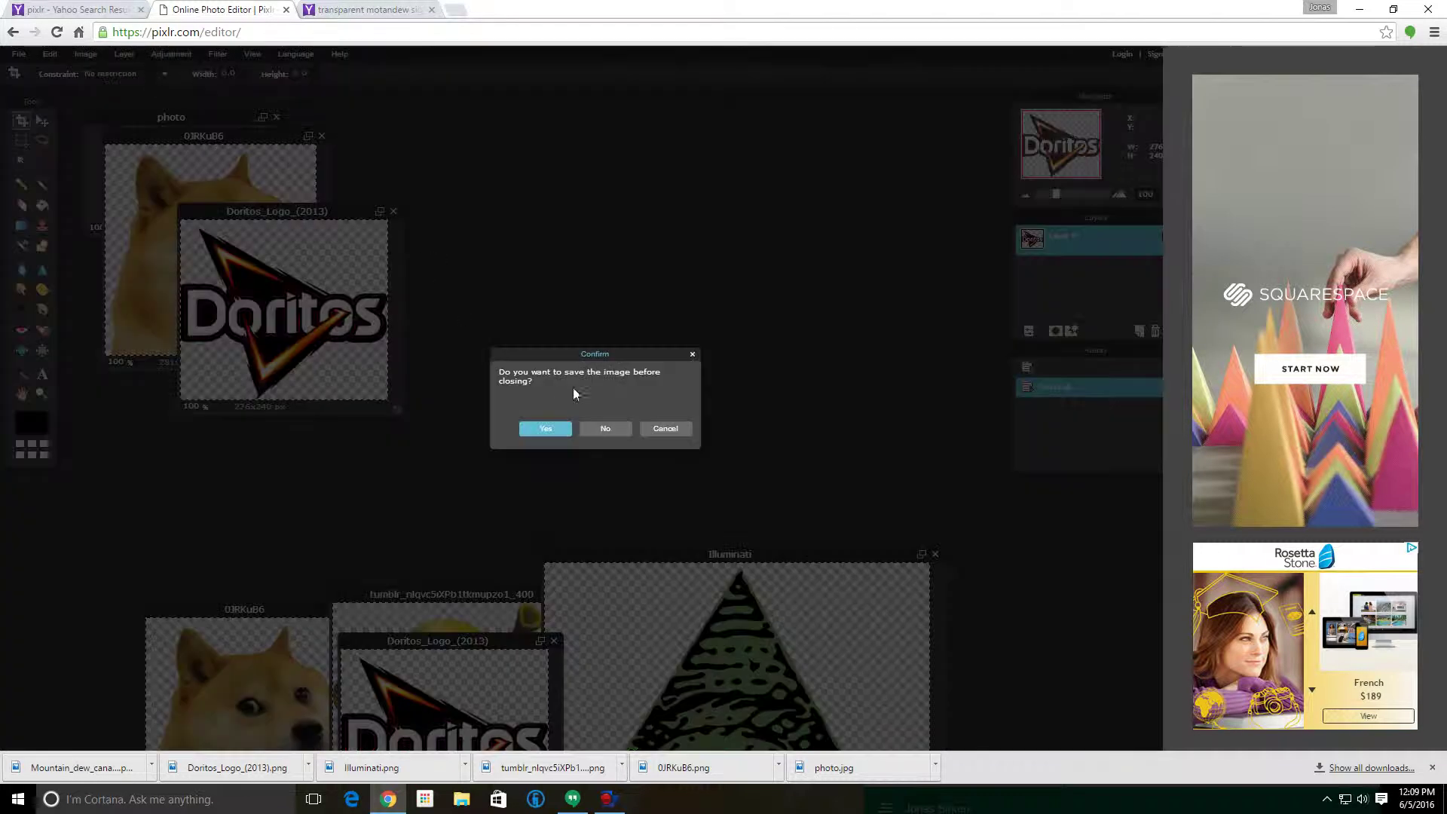
click(602, 428)
click(321, 137)
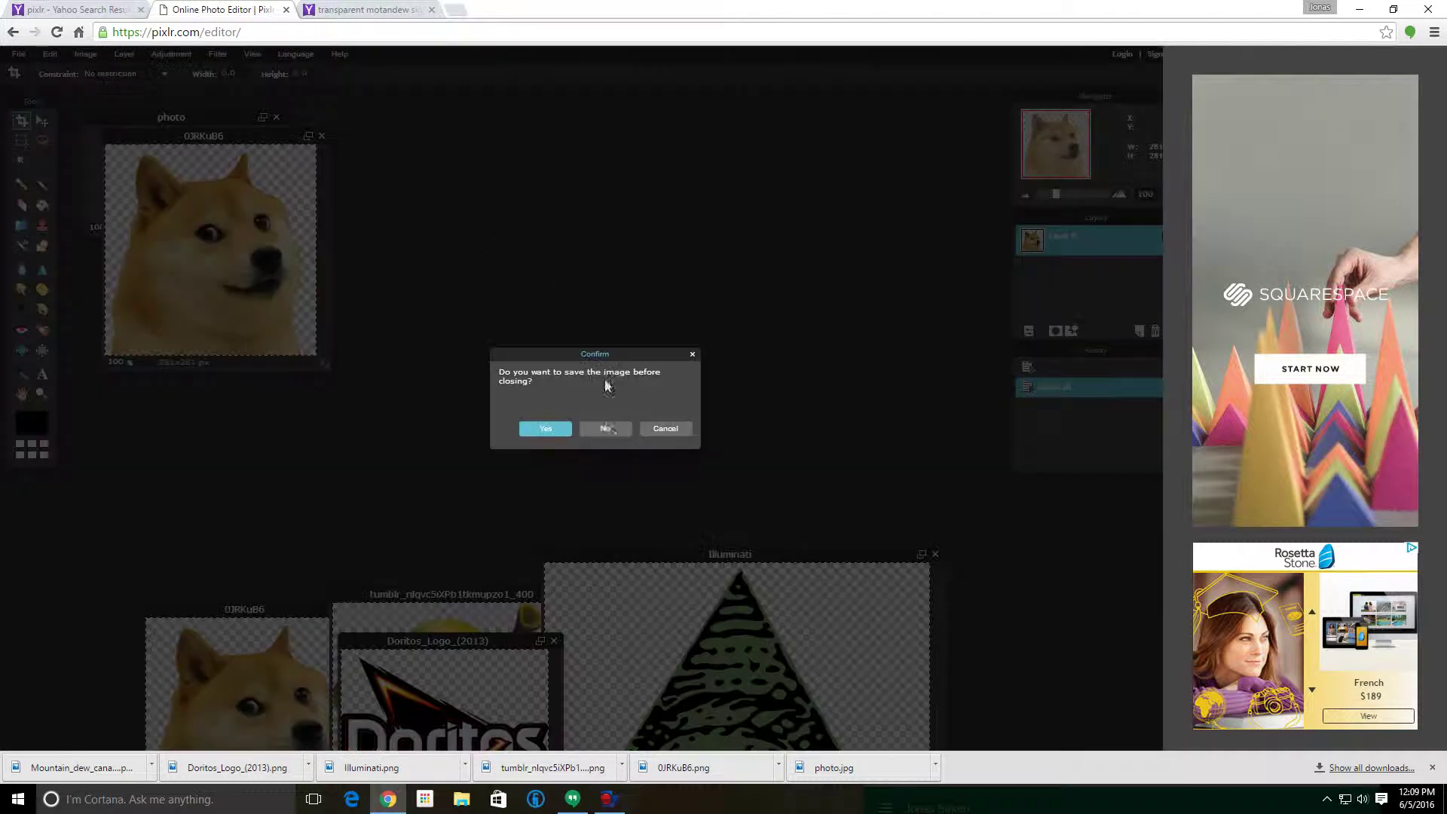
click(608, 429)
- Minimize the browser and open the Downloads folder in File Explorer
click(1373, 17)
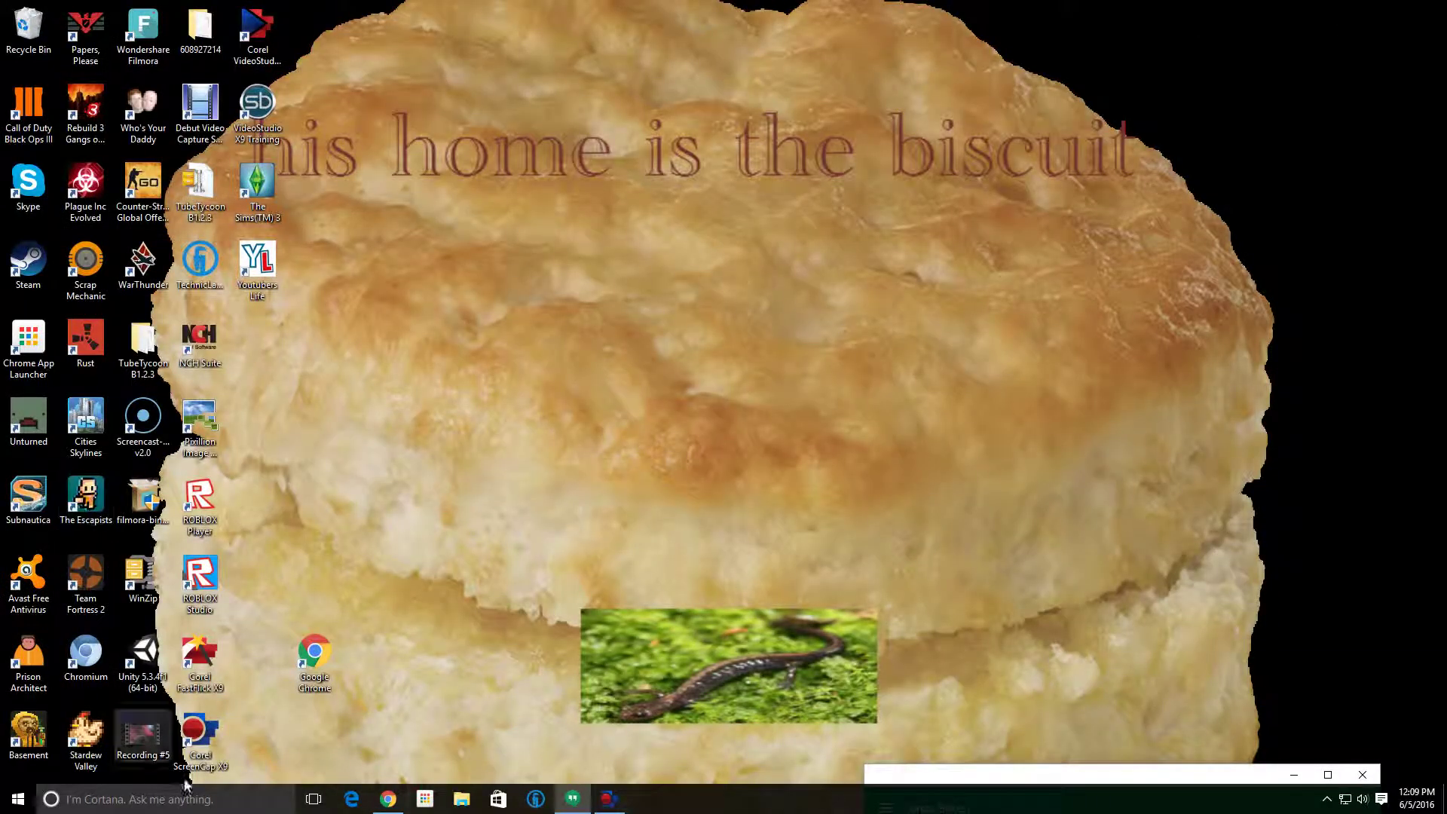
click(457, 805)
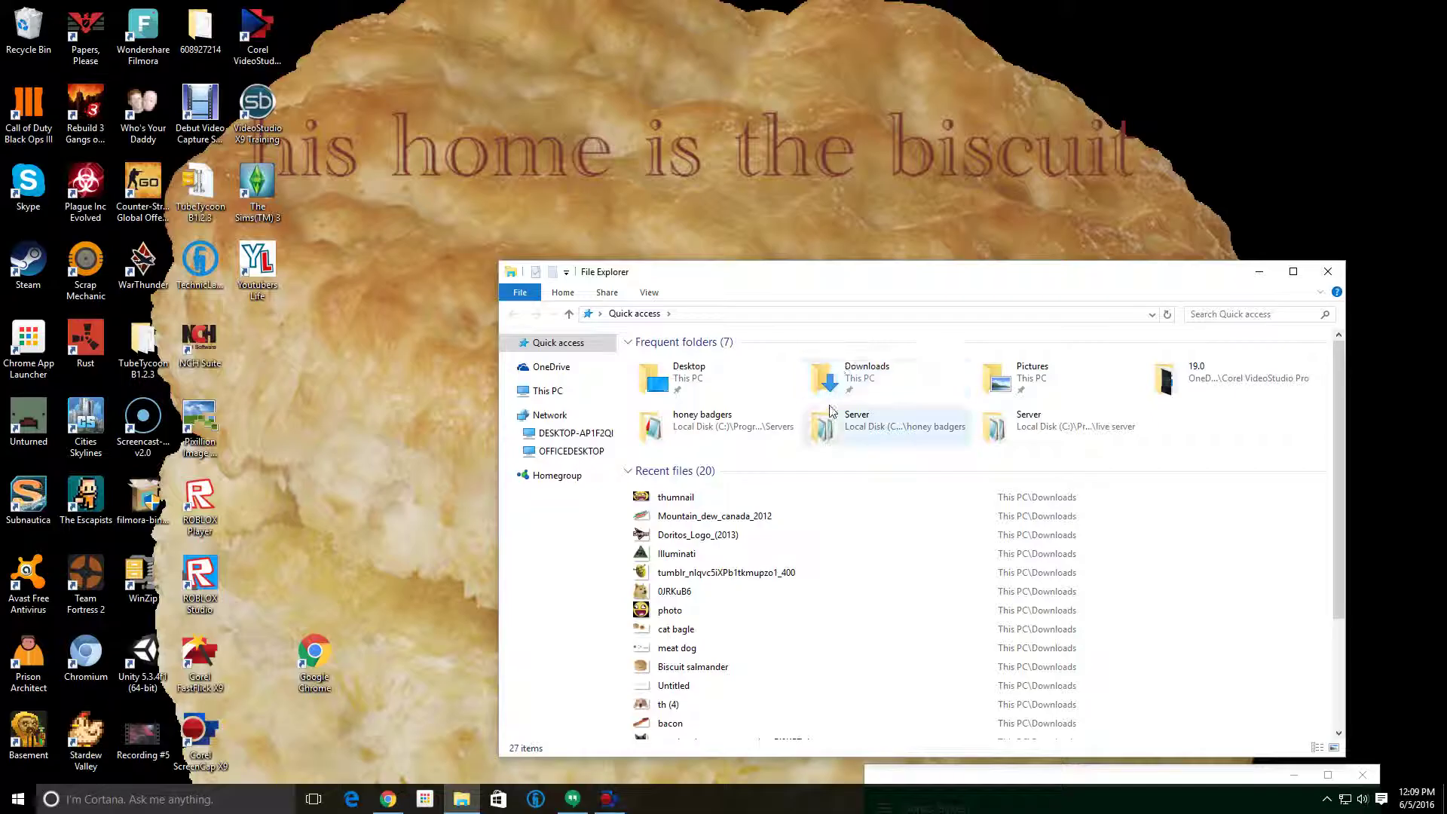
right_click(849, 377)
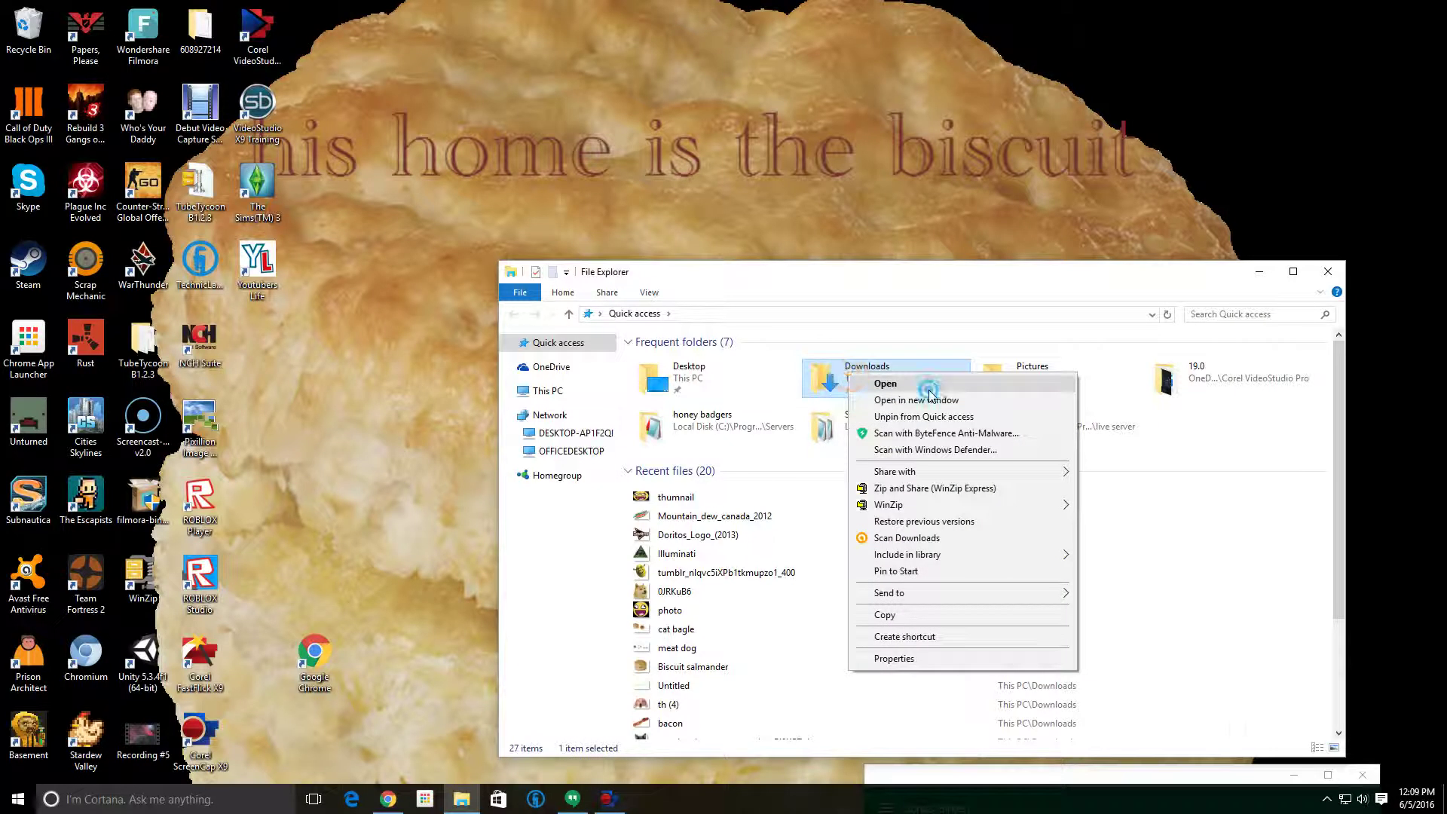
click(859, 386)
- Move the doge image 0JRKuB6 and the Biscuit image from Downloads onto the desktop
drag(756, 373, 372, 121)
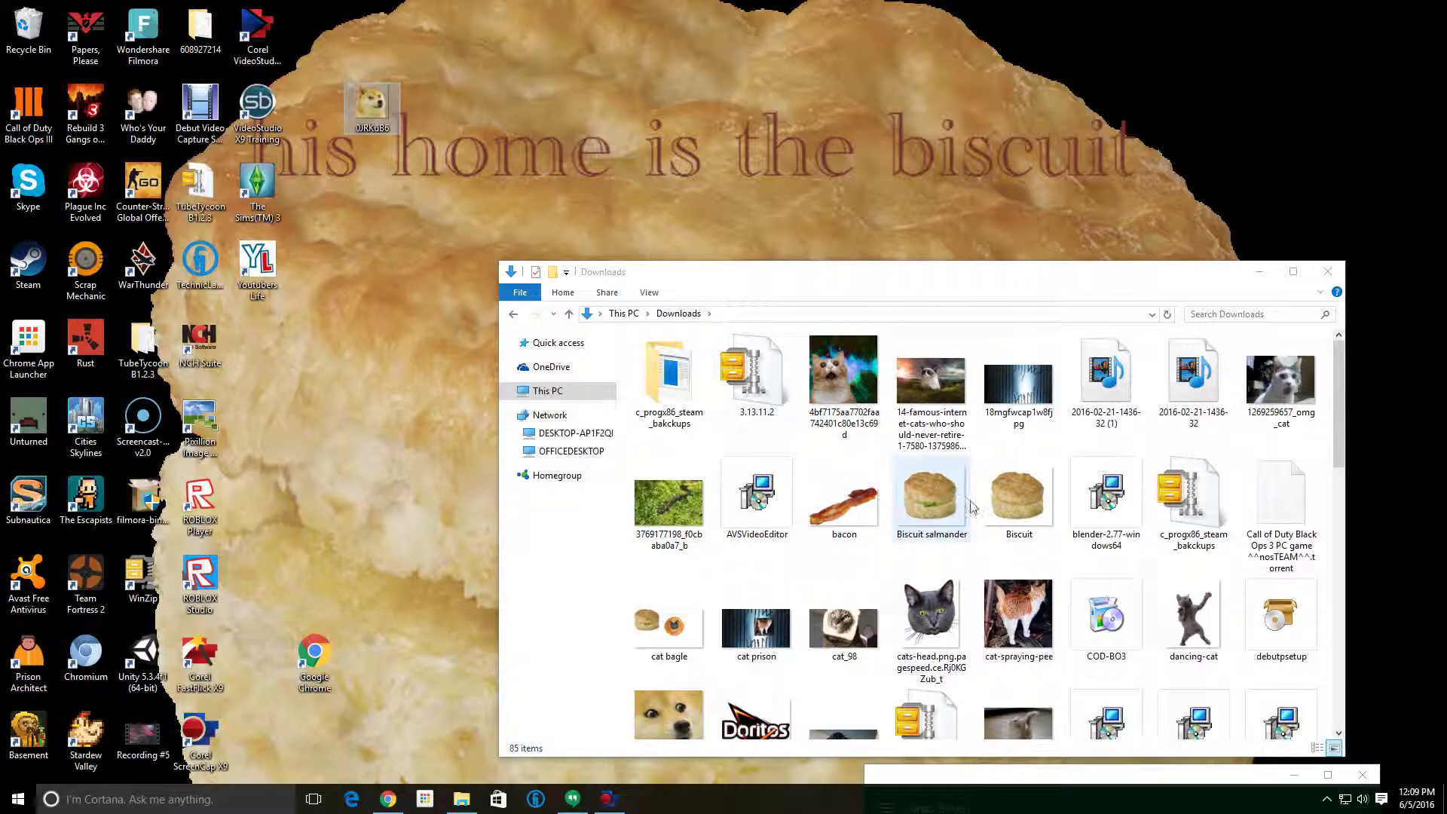
drag(1018, 506, 364, 125)
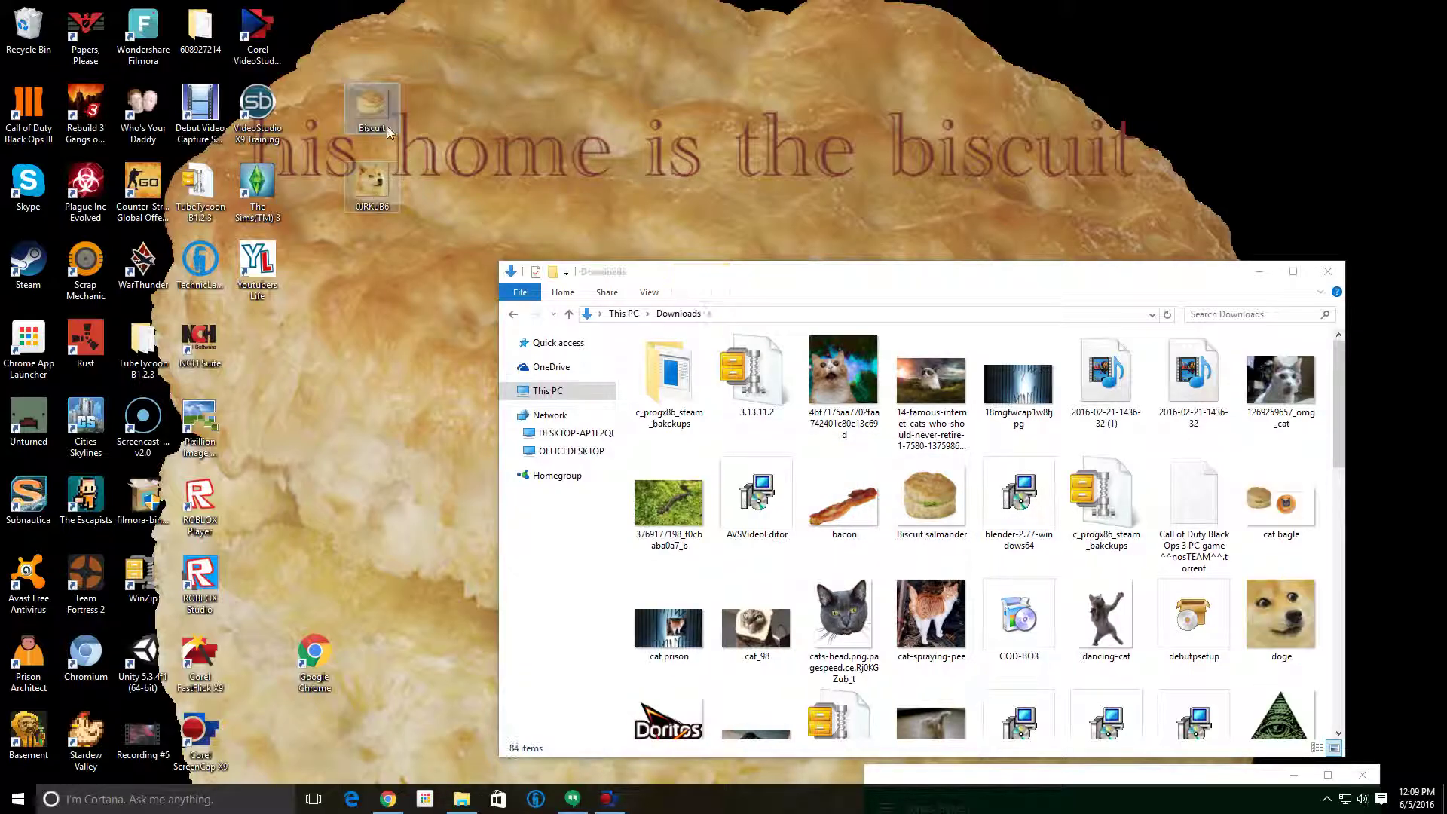
right_click(459, 196)
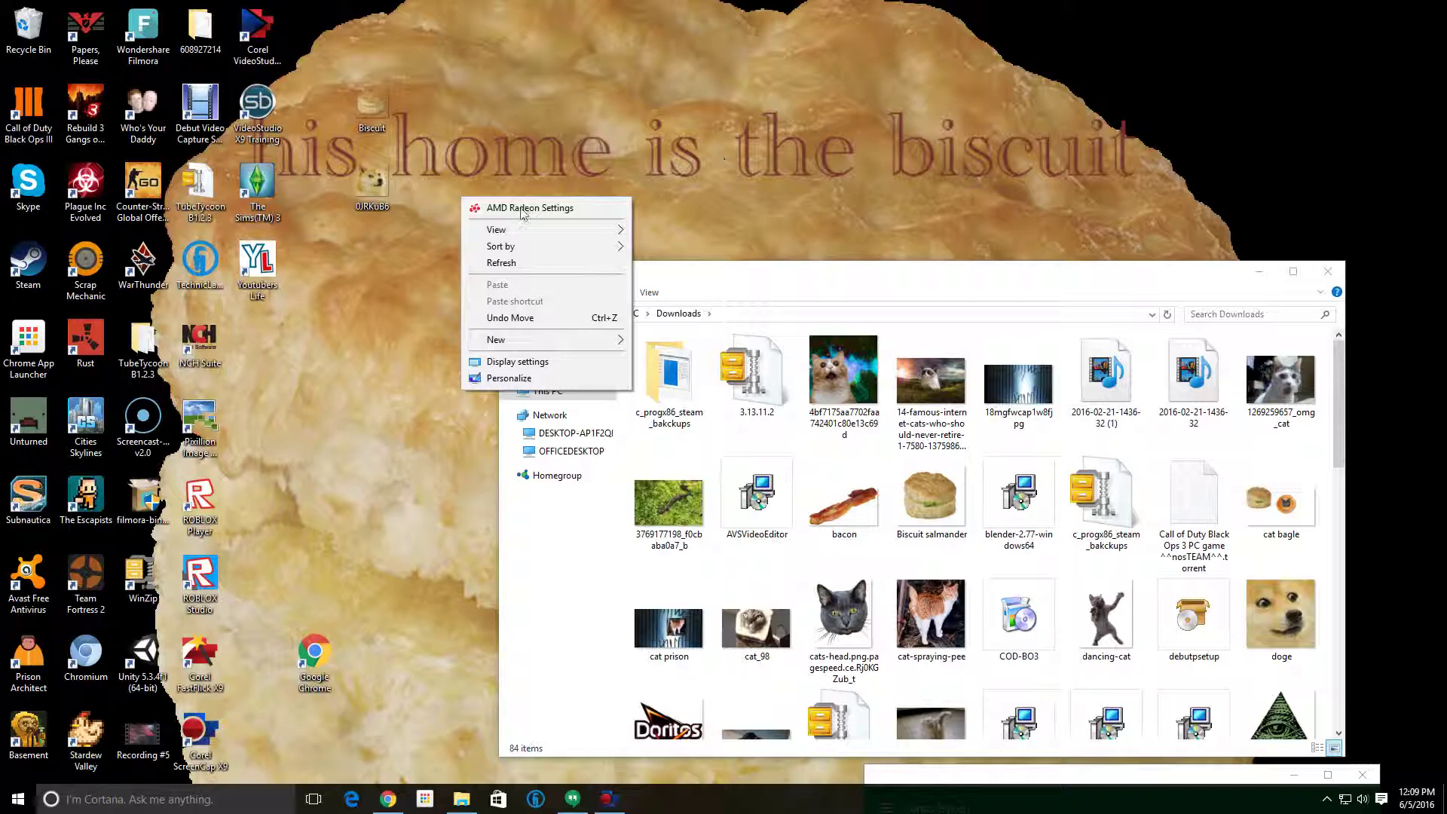
click(591, 102)
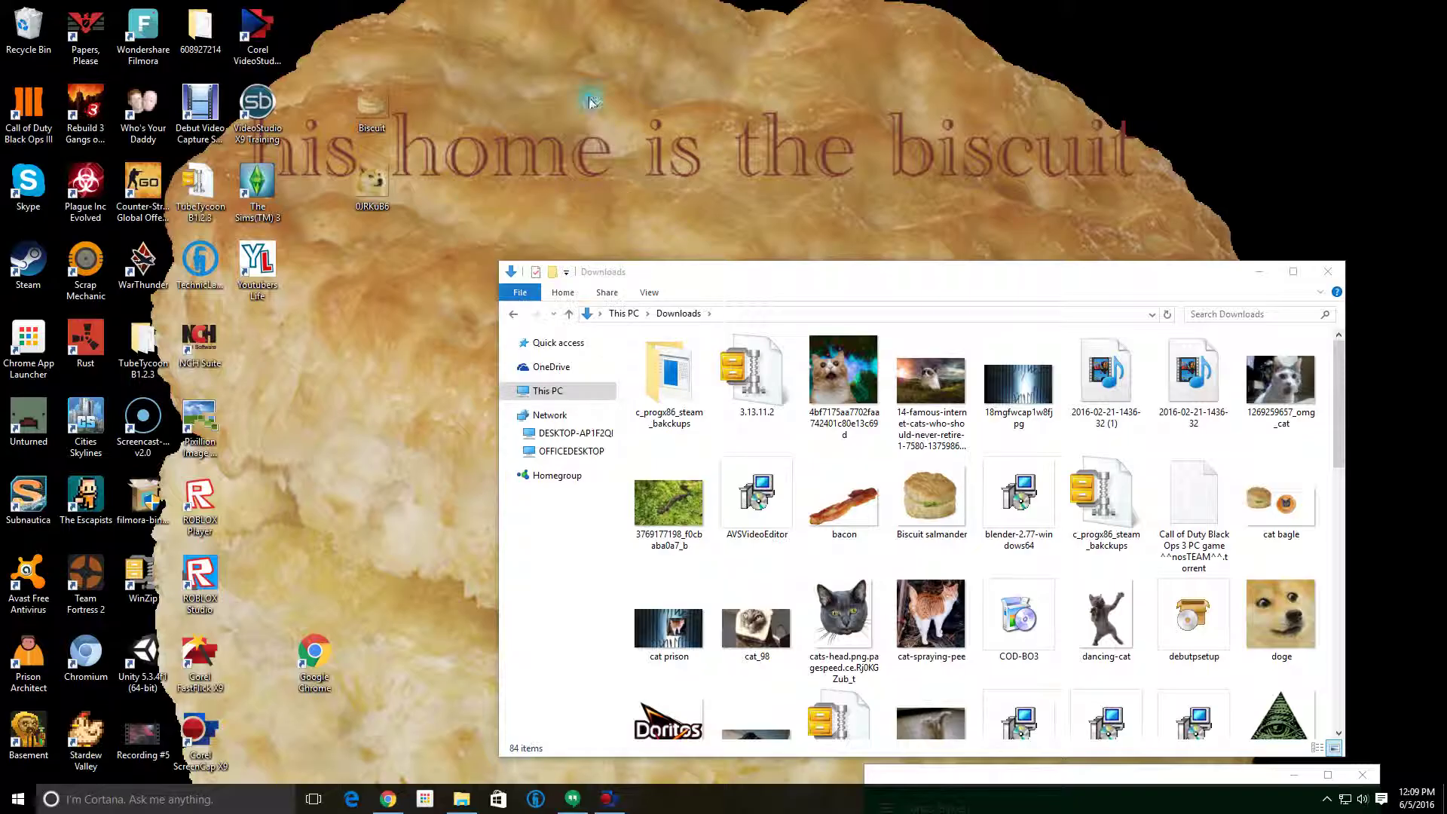
right_click(384, 187)
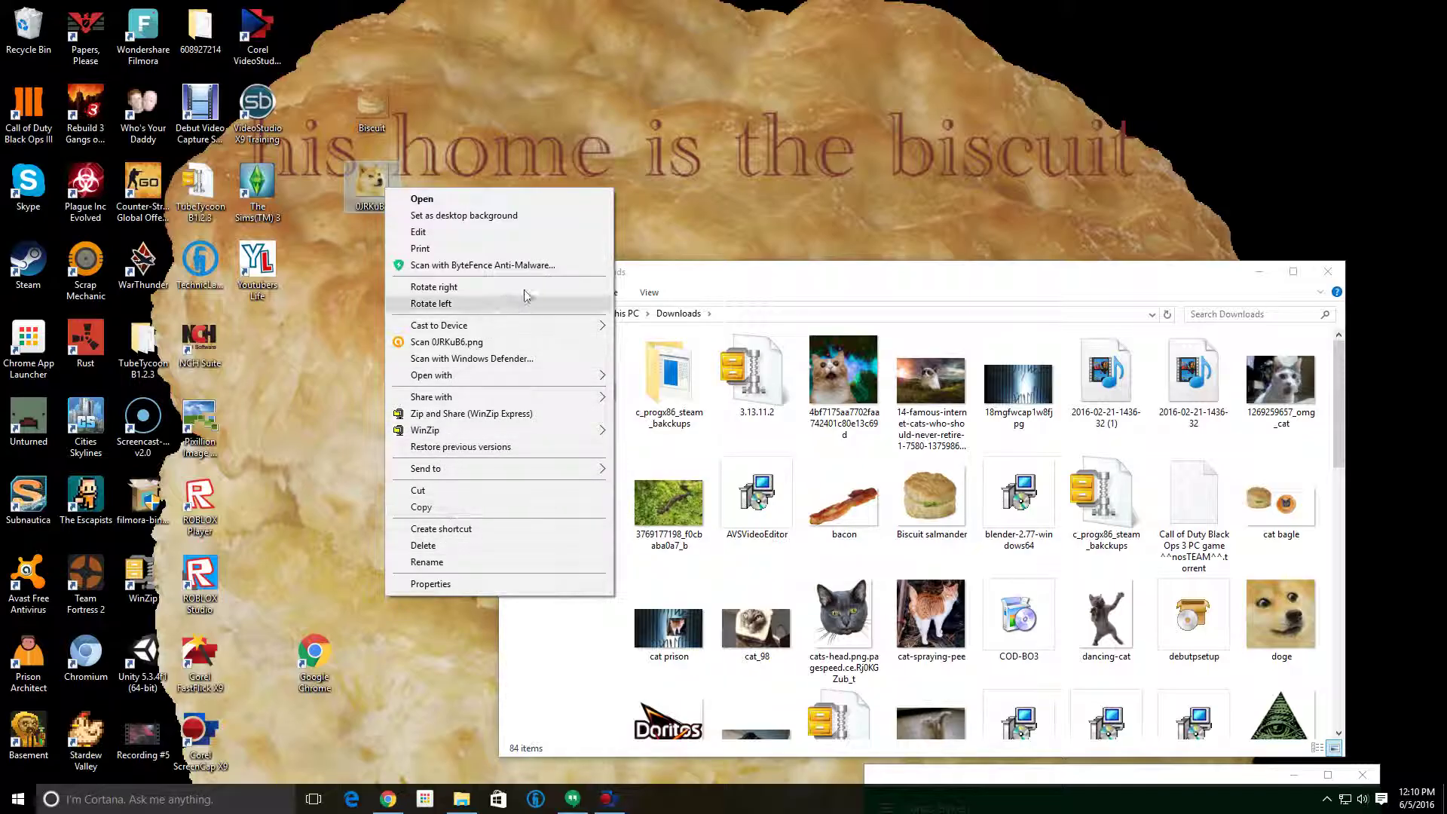
click(716, 452)
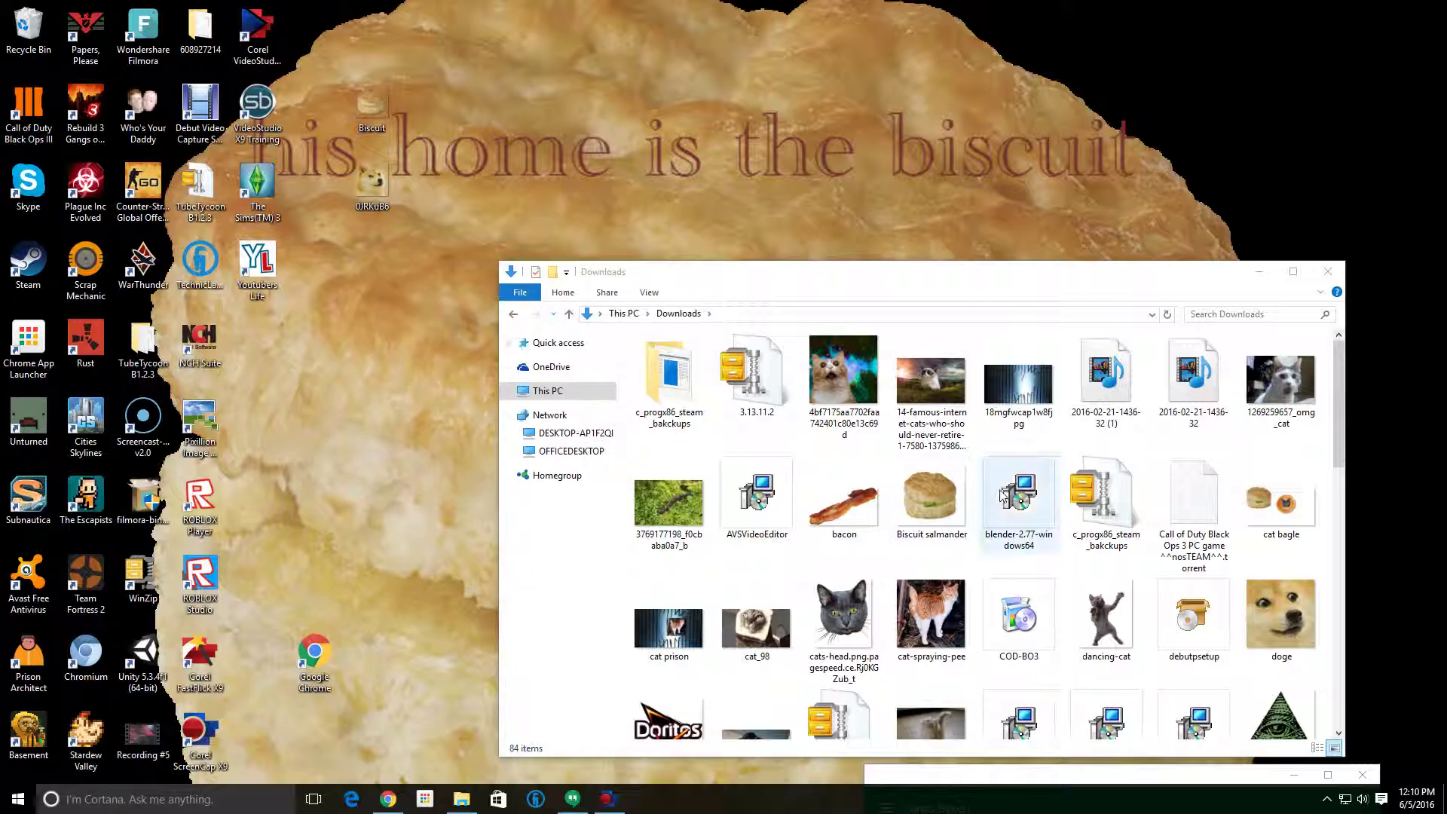
- Move the Shrek image from Downloads onto the desktop between the Biscuit and doge images
scroll(993, 500, down, 10)
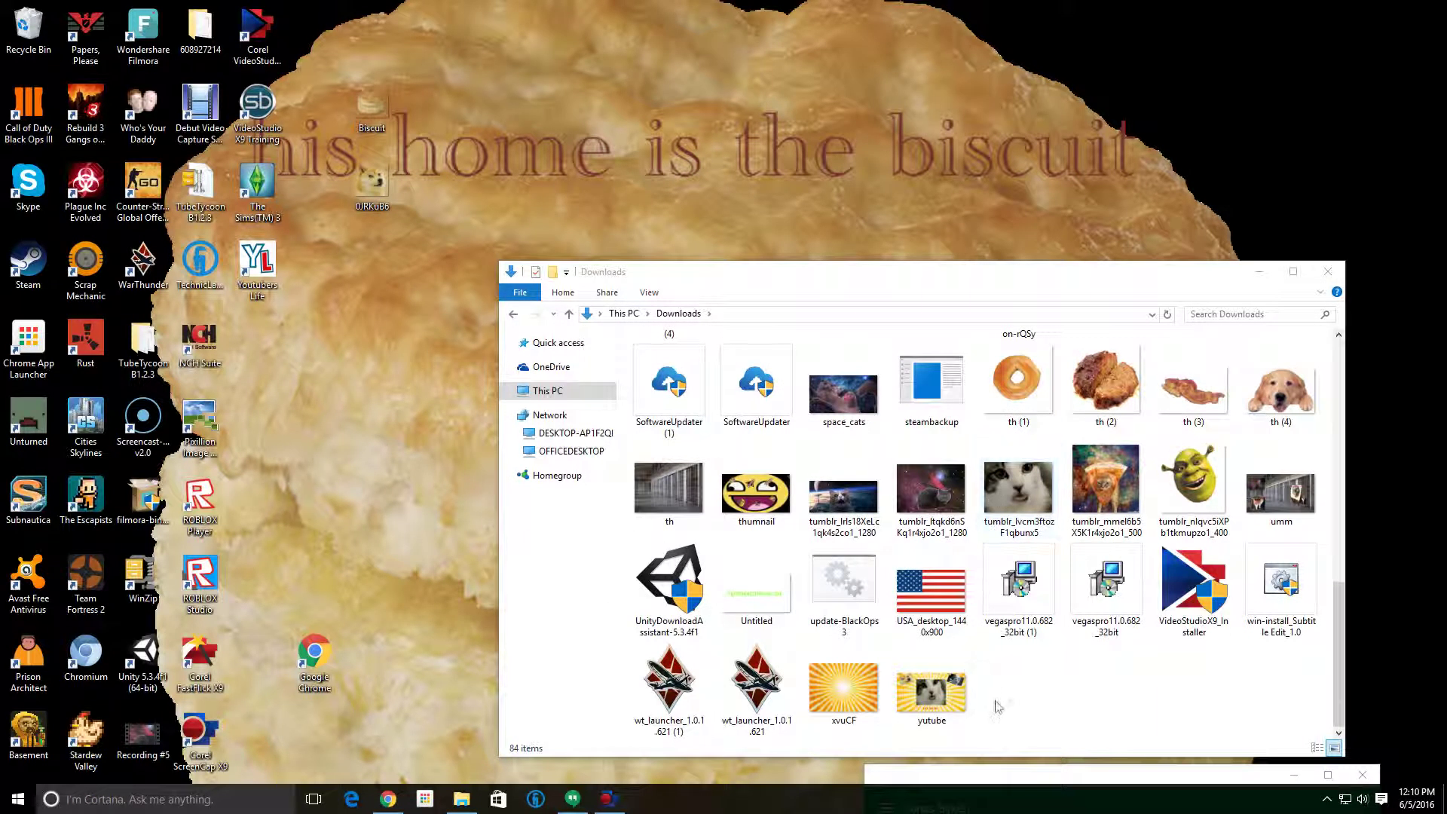
scroll(1106, 595, up, 10)
scroll(1198, 648, down, 10)
drag(1185, 512, 367, 203)
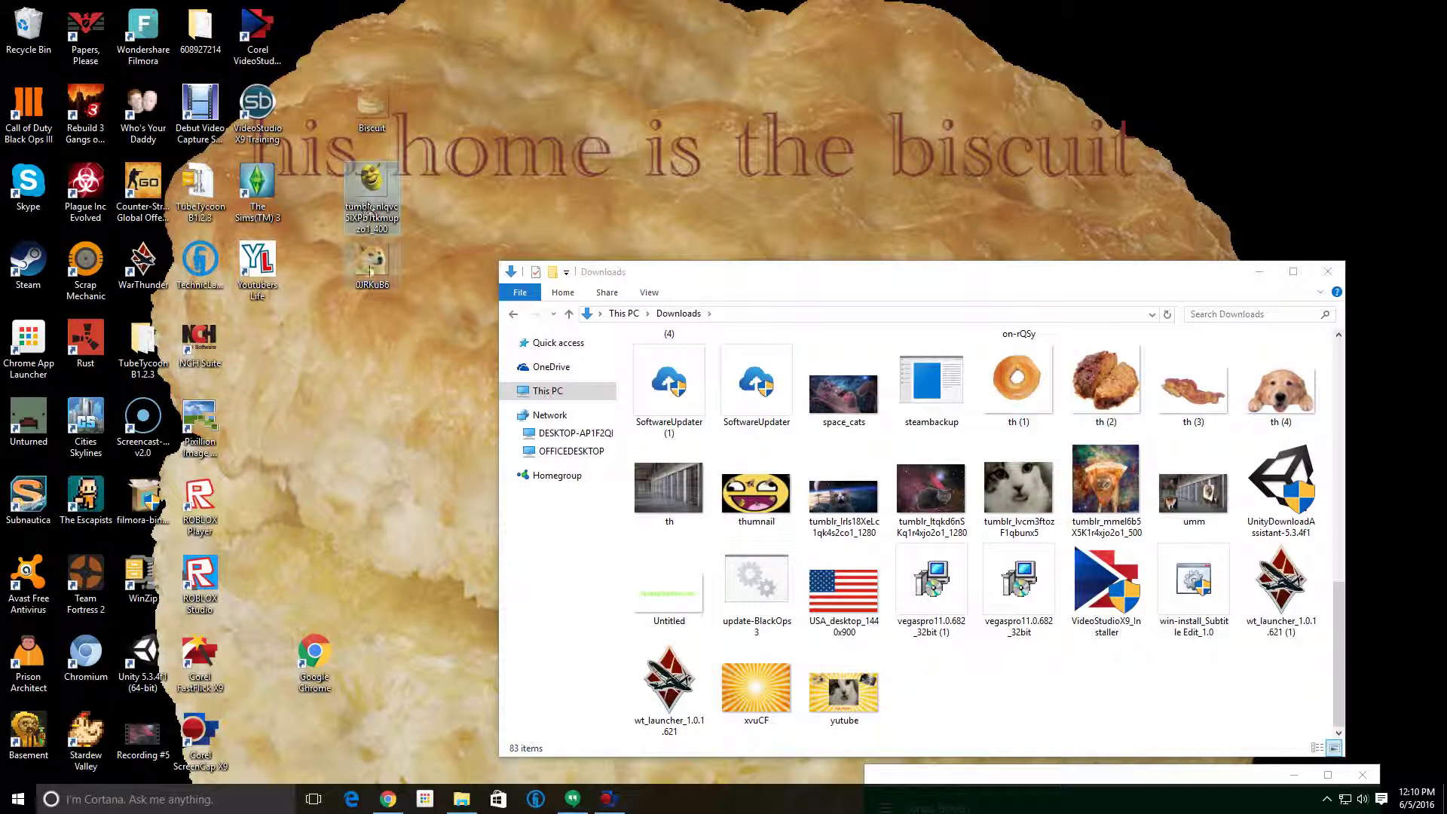
click(442, 214)
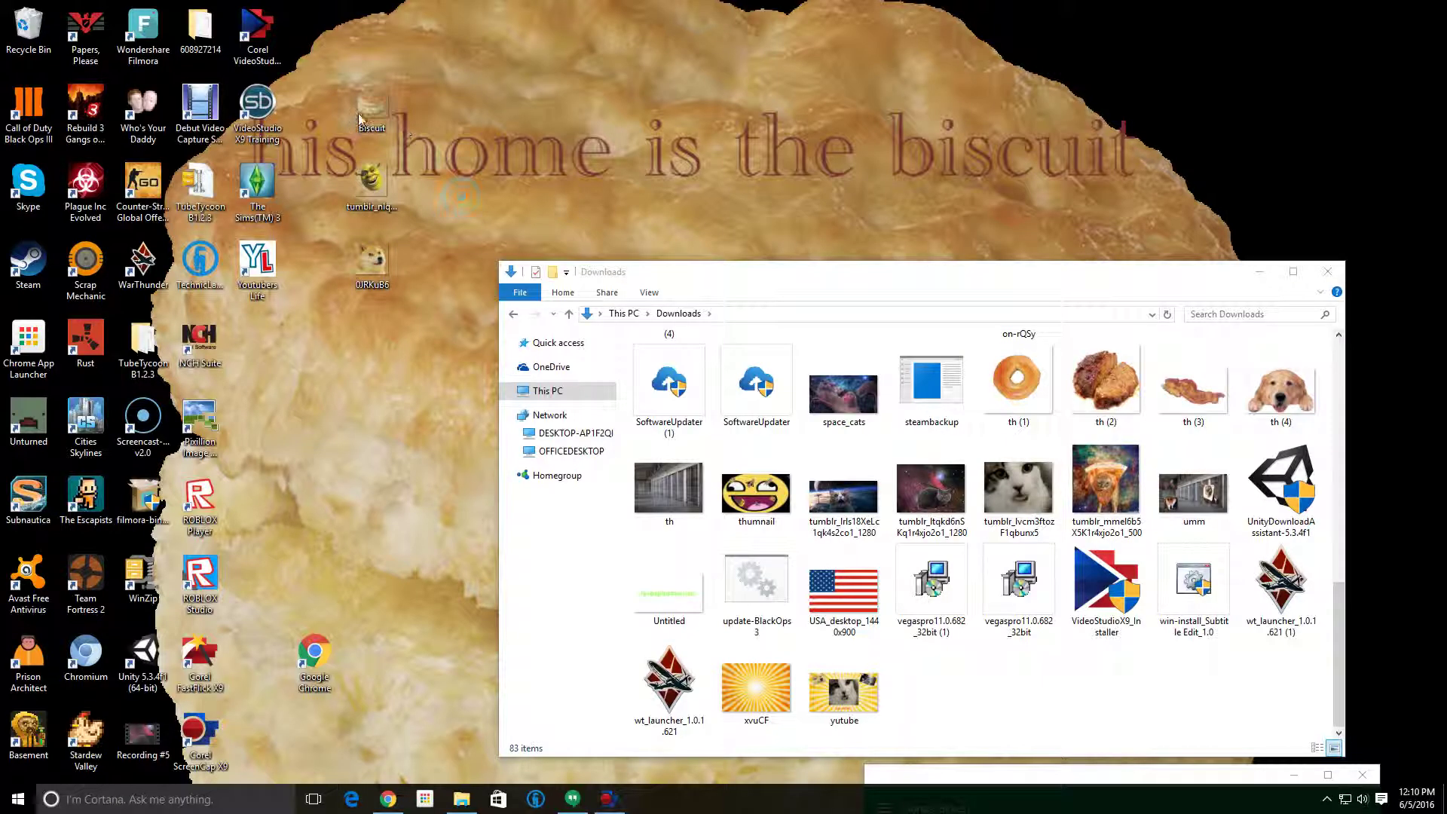
right_click(366, 114)
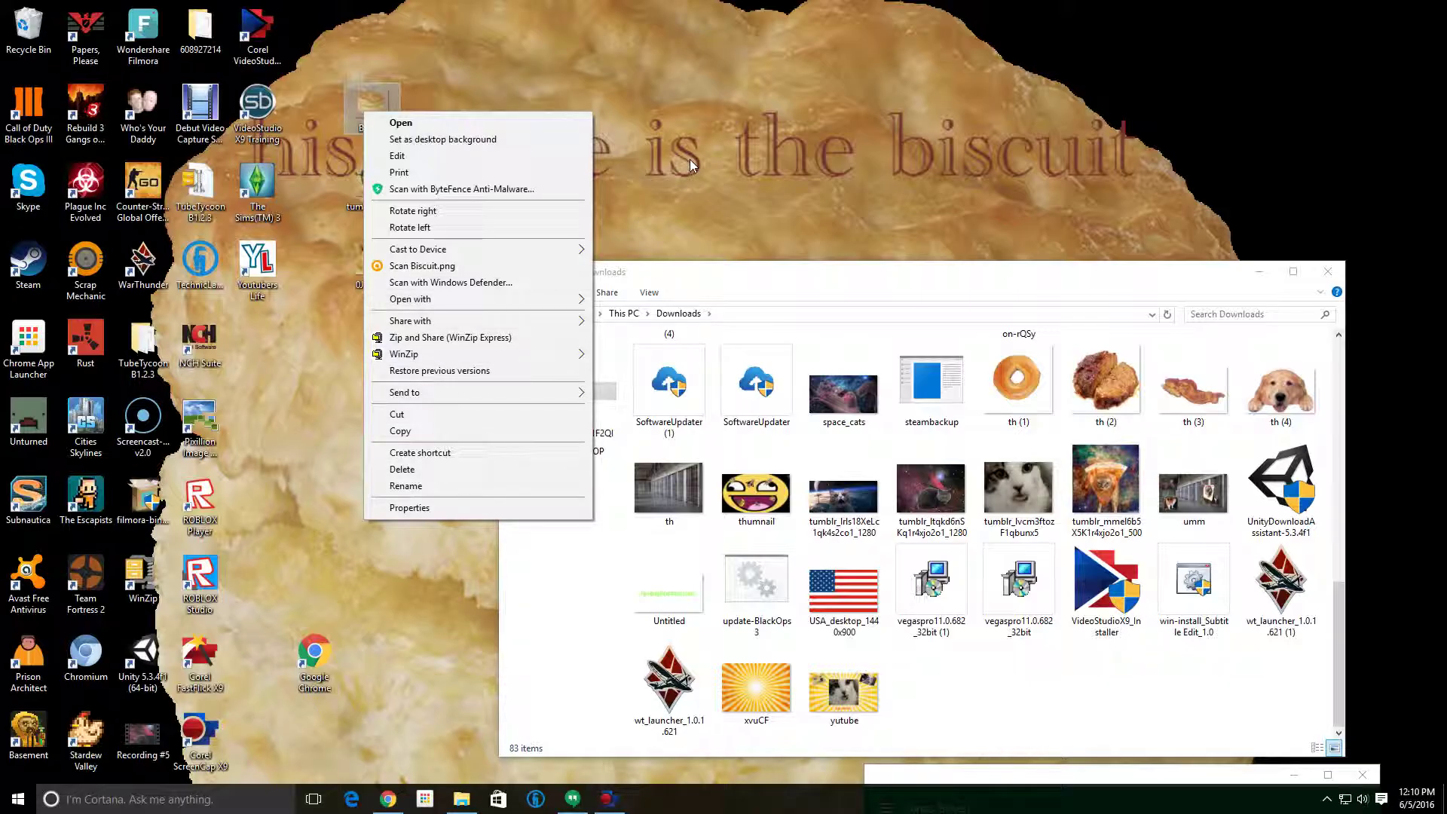
click(658, 183)
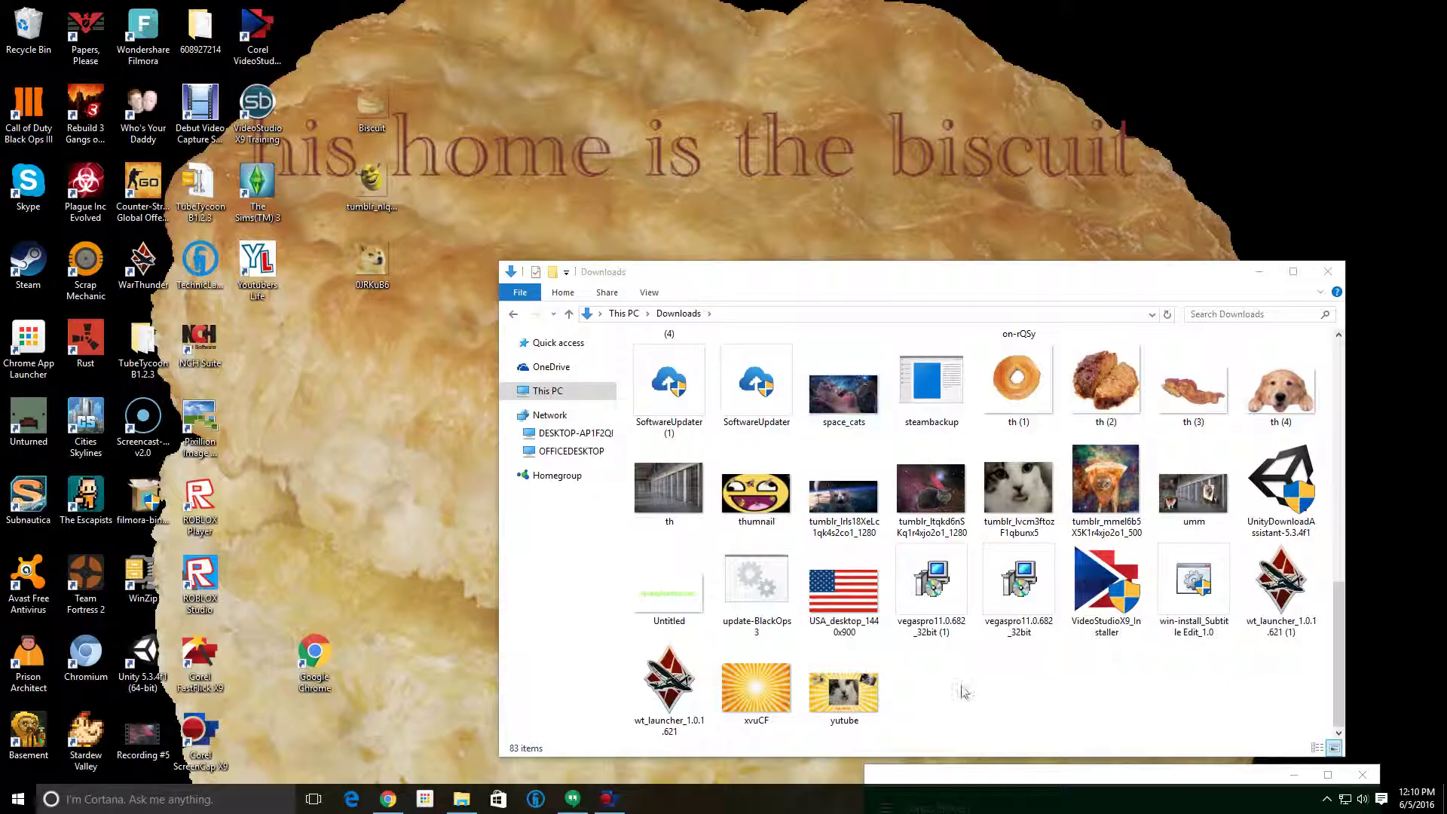
scroll(948, 681, up, 10)
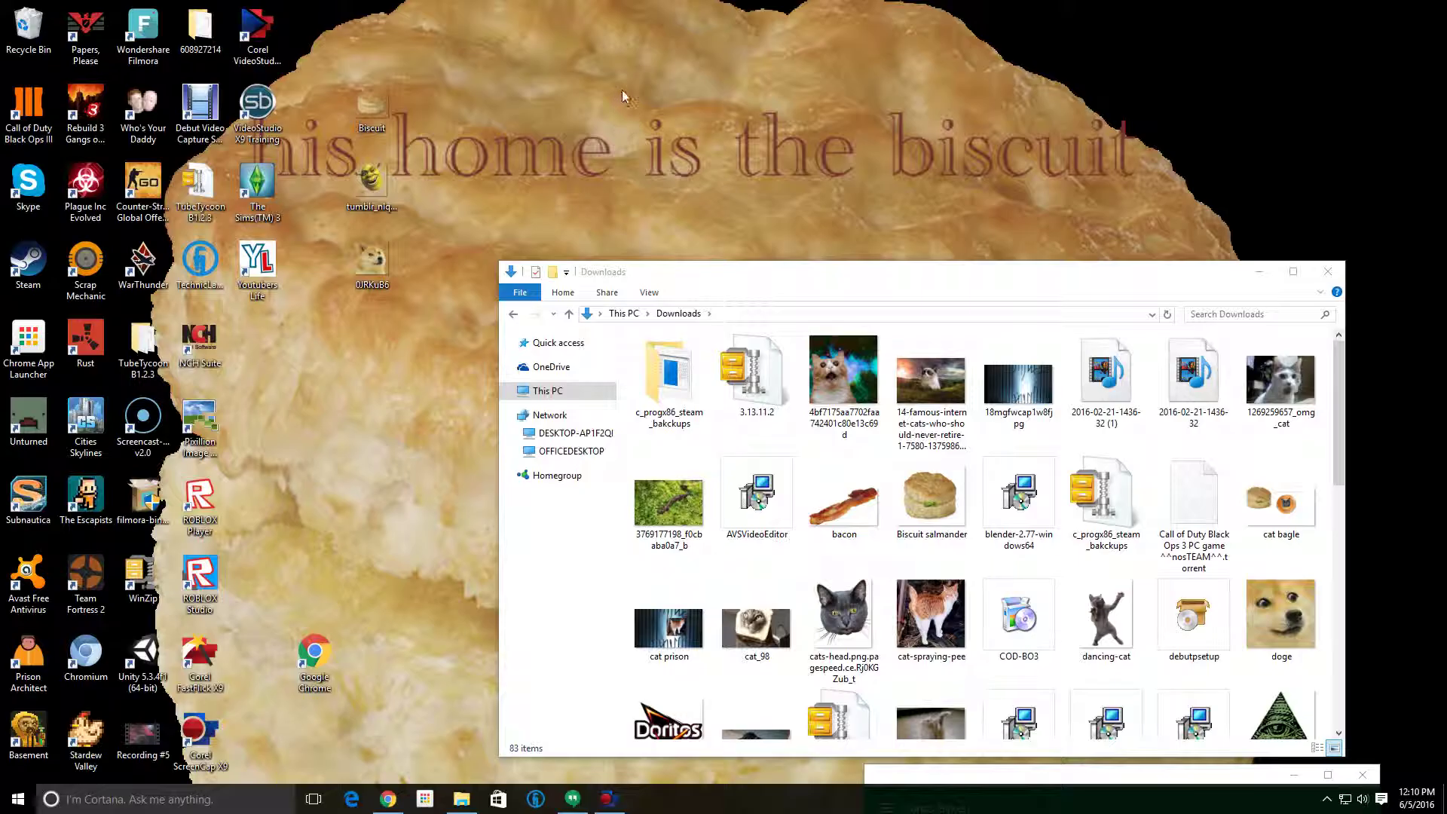
- Minimize the Downloads window, create a new folder on the desktop and place it below the doge image
click(1251, 273)
right_click(918, 246)
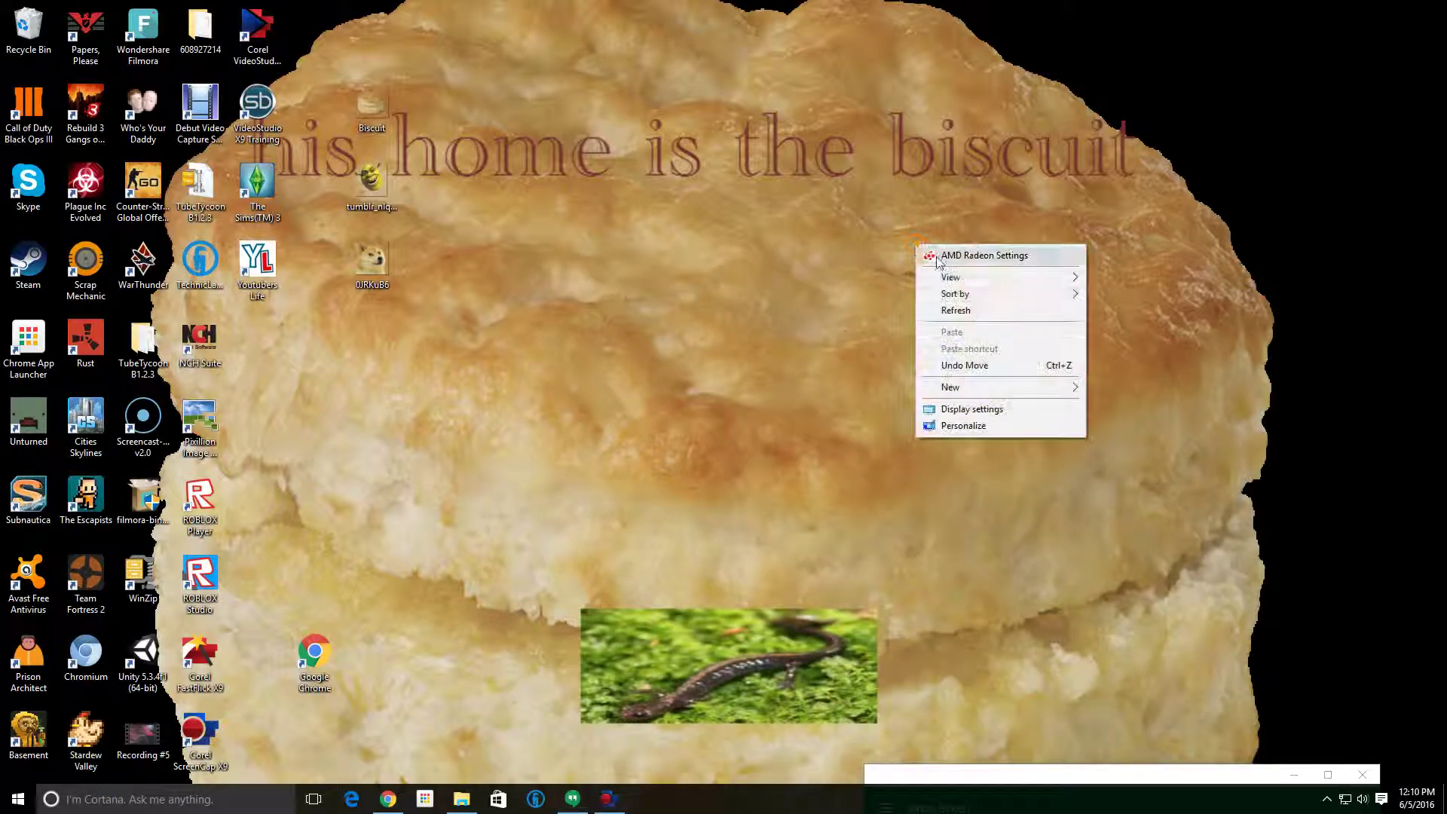
click(985, 387)
click(1121, 389)
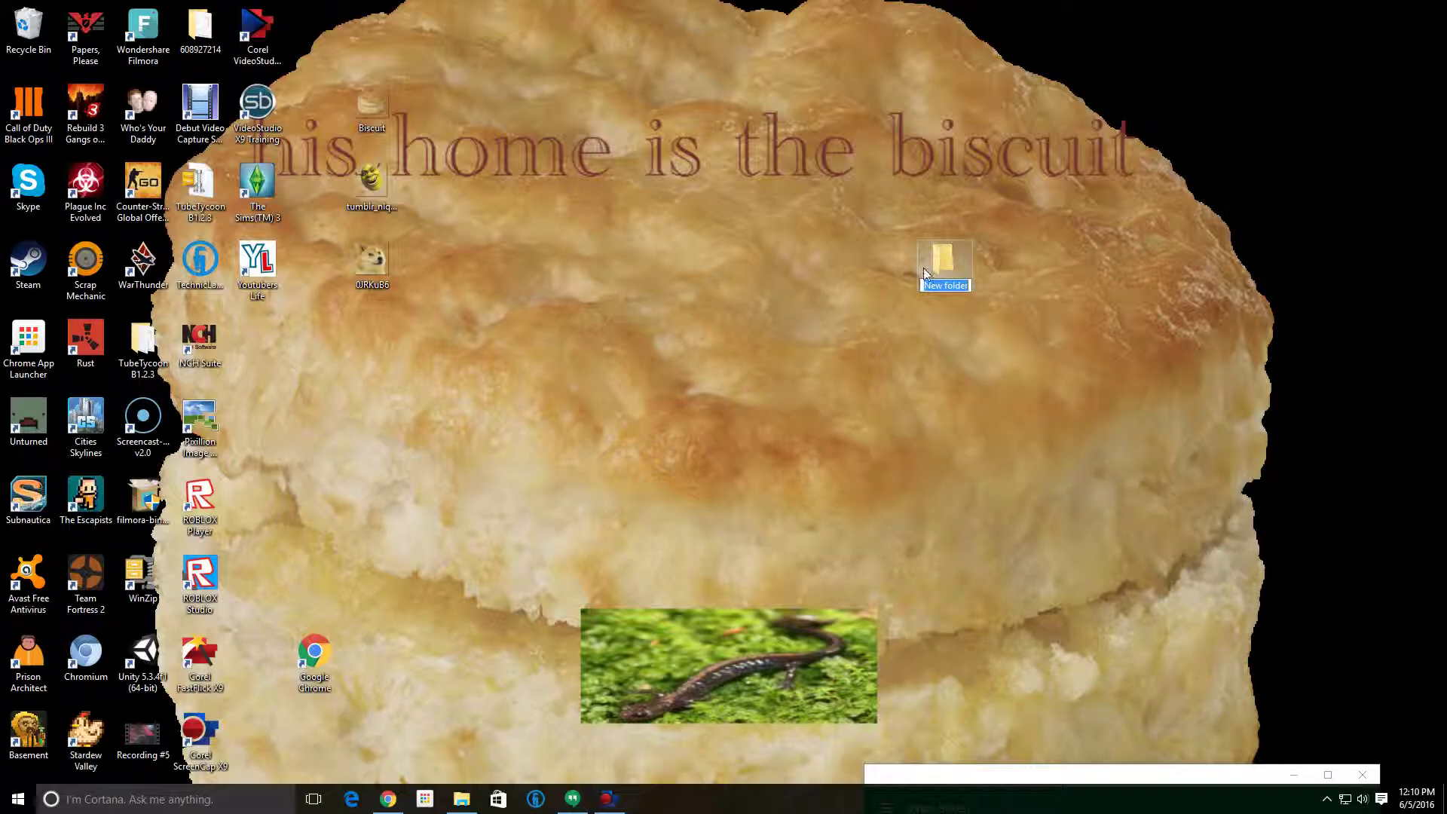
drag(946, 264, 449, 404)
right_click(594, 340)
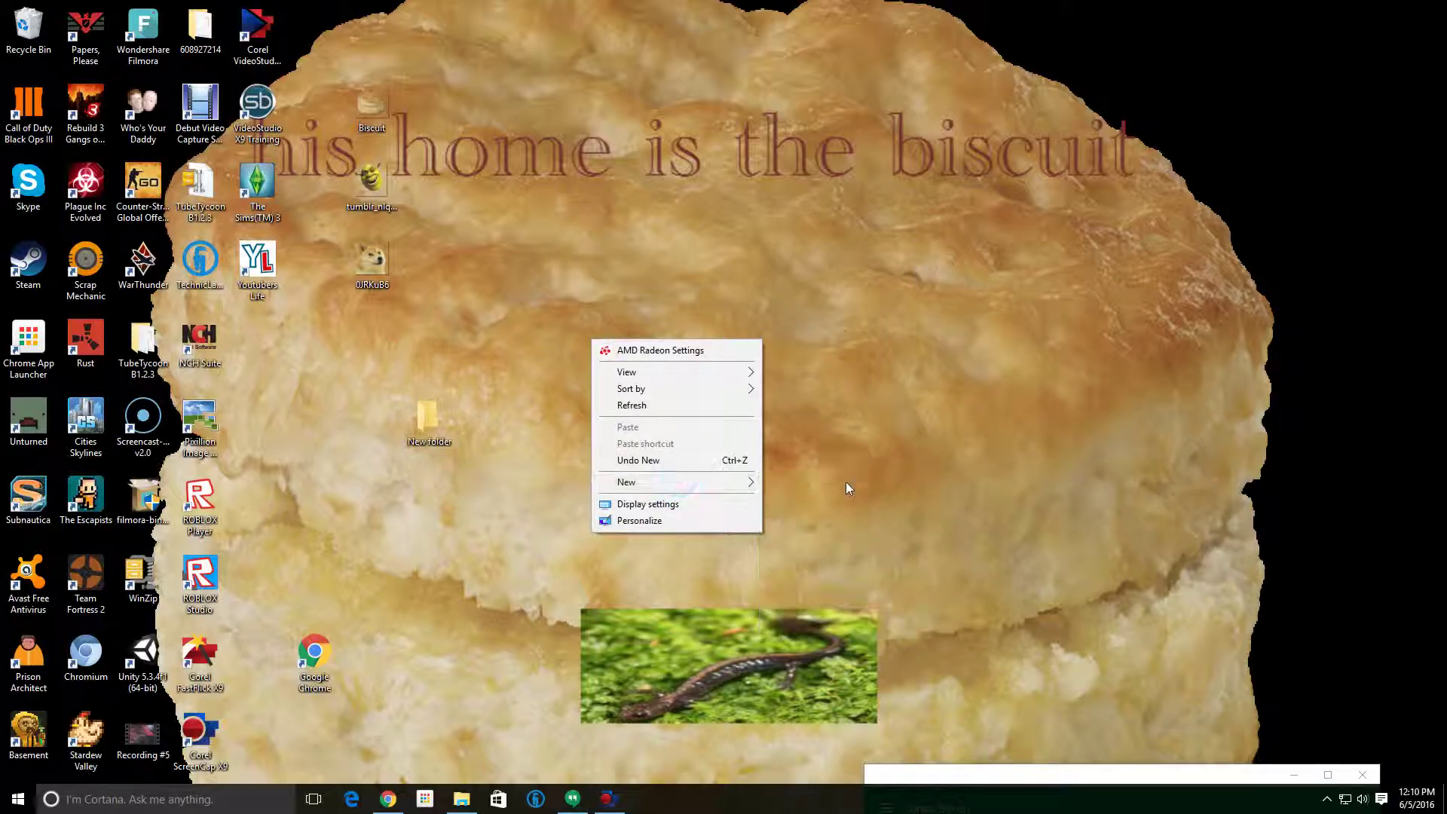
click(825, 194)
- Move the doge image 0JRKuB6, the Shrek image and the Biscuit image from the desktop into the new folder
drag(369, 283, 423, 416)
drag(380, 162, 428, 419)
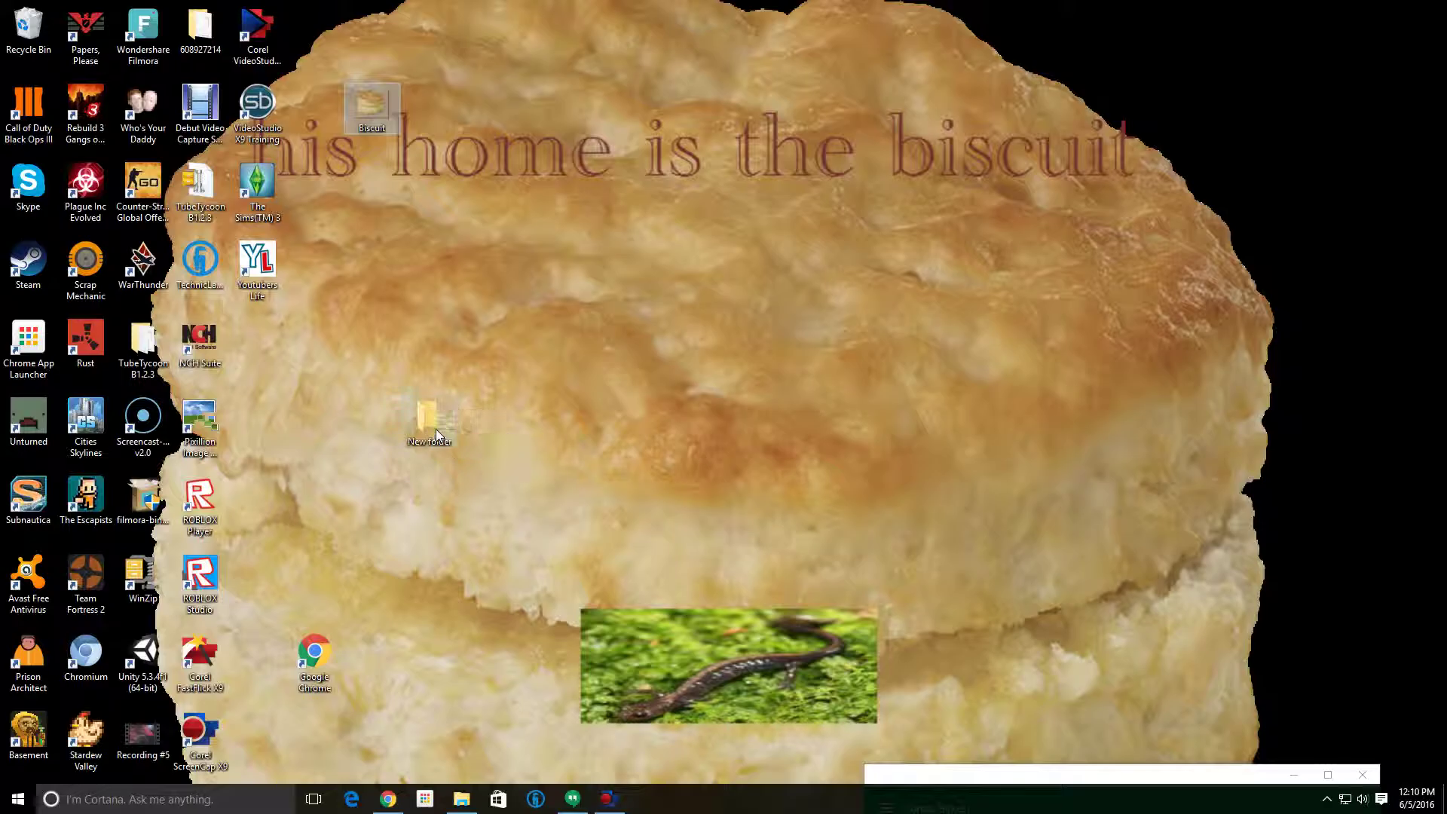
- Restore the Downloads window, move its doge image into the new folder, and place the Illuminati and funny-cat-gifs18 images on the desktop
click(476, 801)
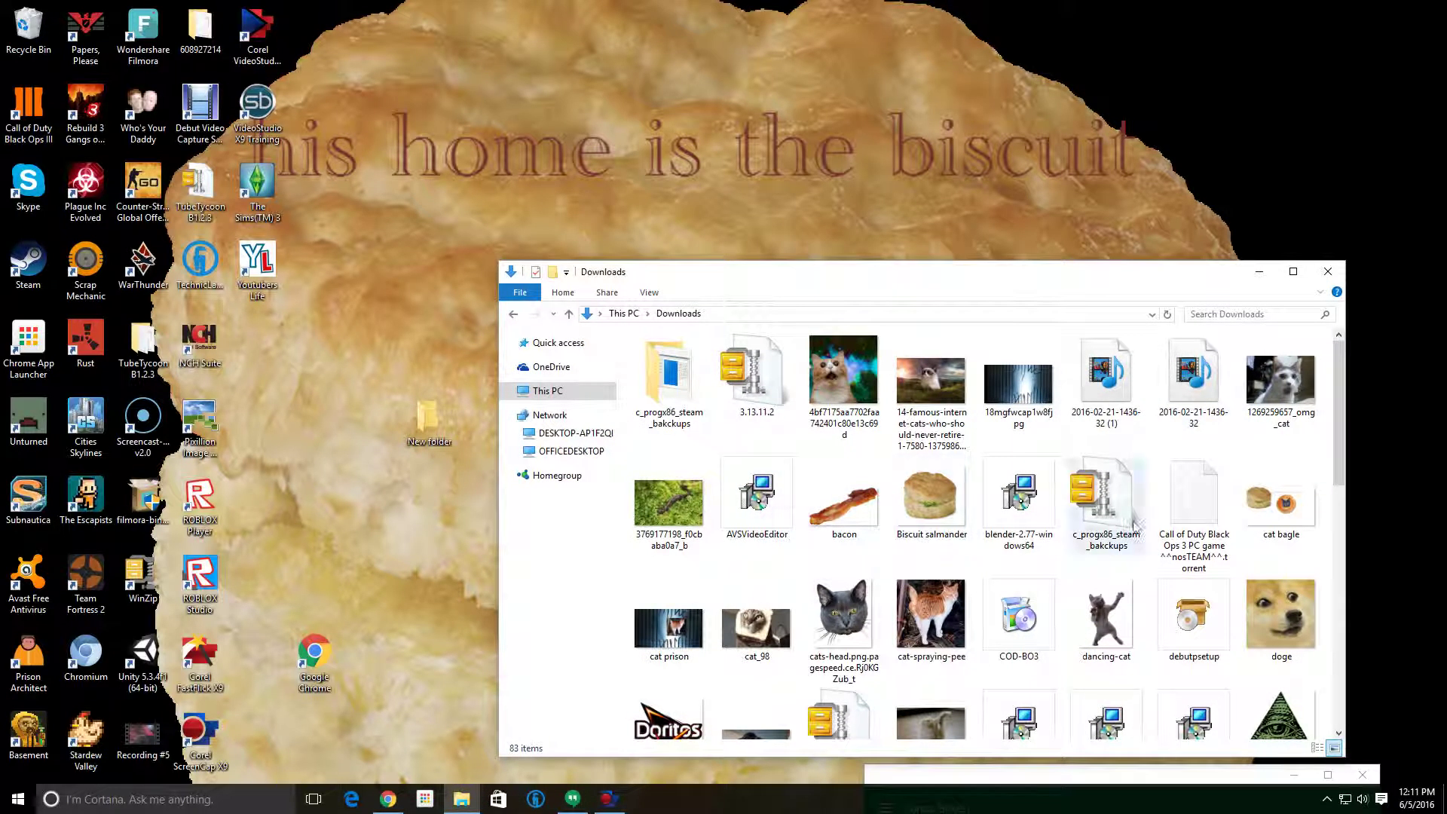
drag(1134, 273, 1233, 157)
scroll(1379, 452, down, 2)
drag(1375, 339, 426, 422)
drag(1288, 445, 428, 452)
drag(926, 441, 426, 343)
- Compare the file actions offered for the minecraft is wierd video in Downloads and the funny-cat-gifs18 image on the desktop
scroll(1198, 500, down, 3)
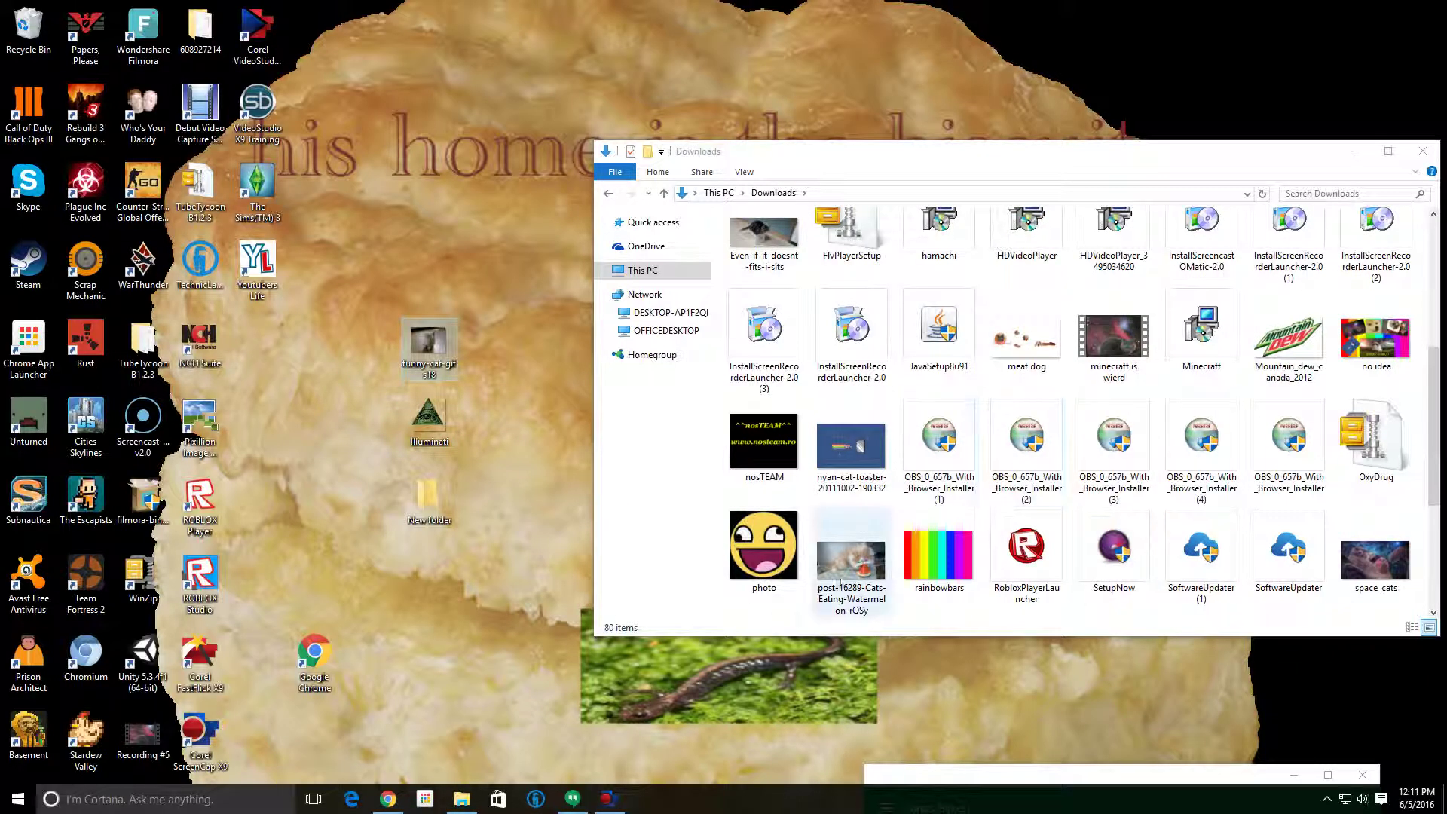
right_click(1120, 346)
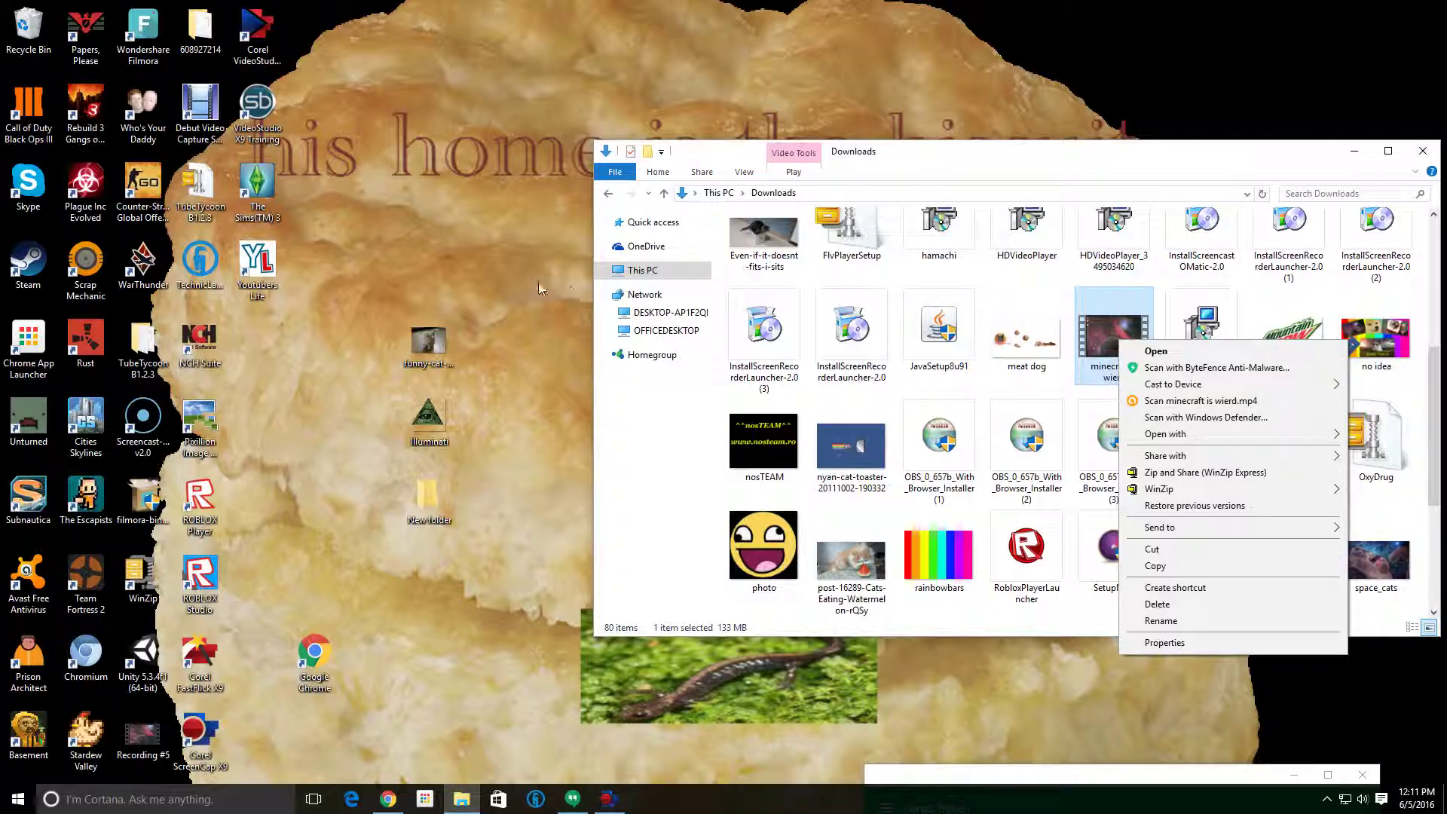
click(467, 315)
right_click(435, 345)
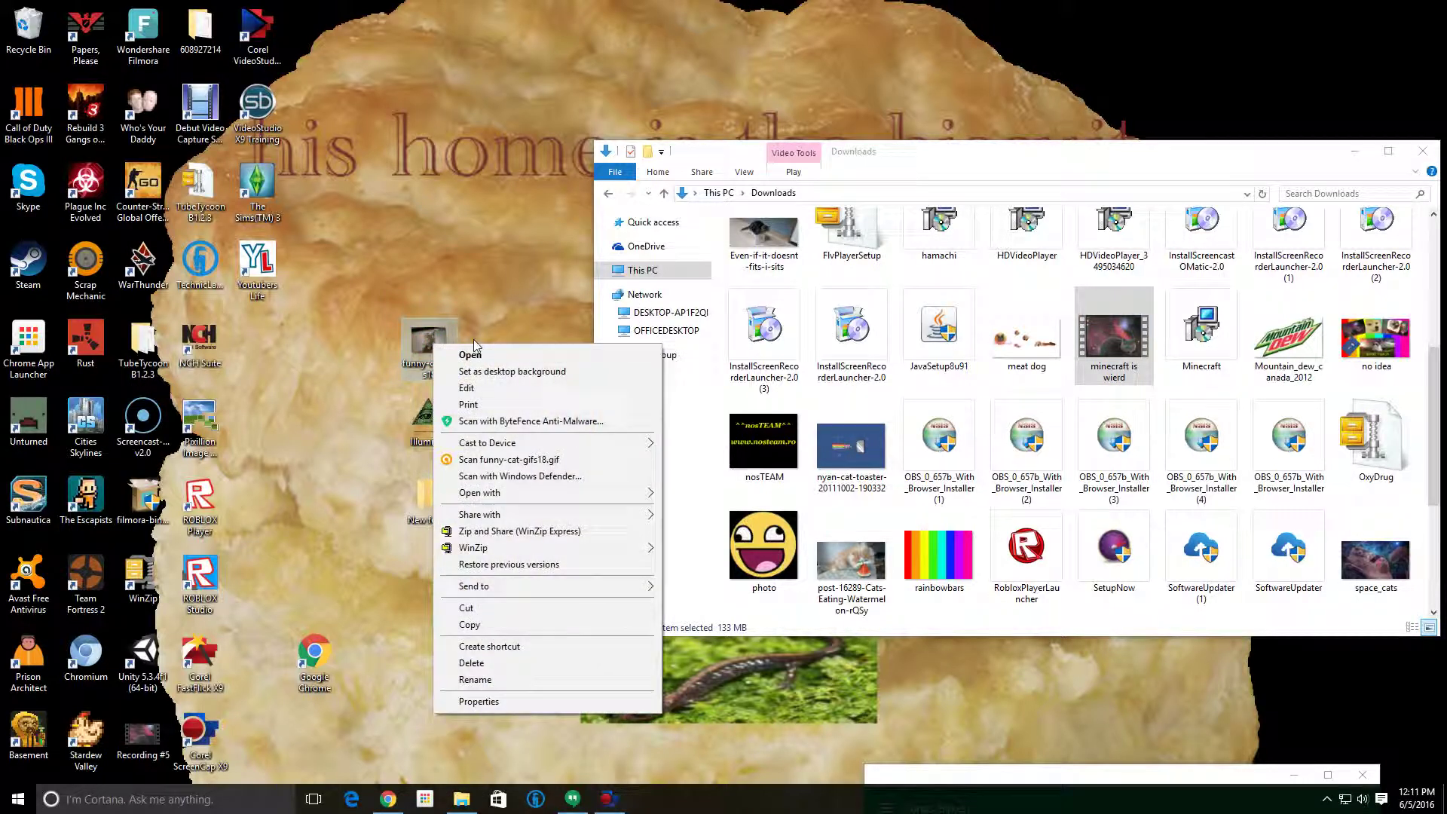
click(498, 287)
right_click(1119, 360)
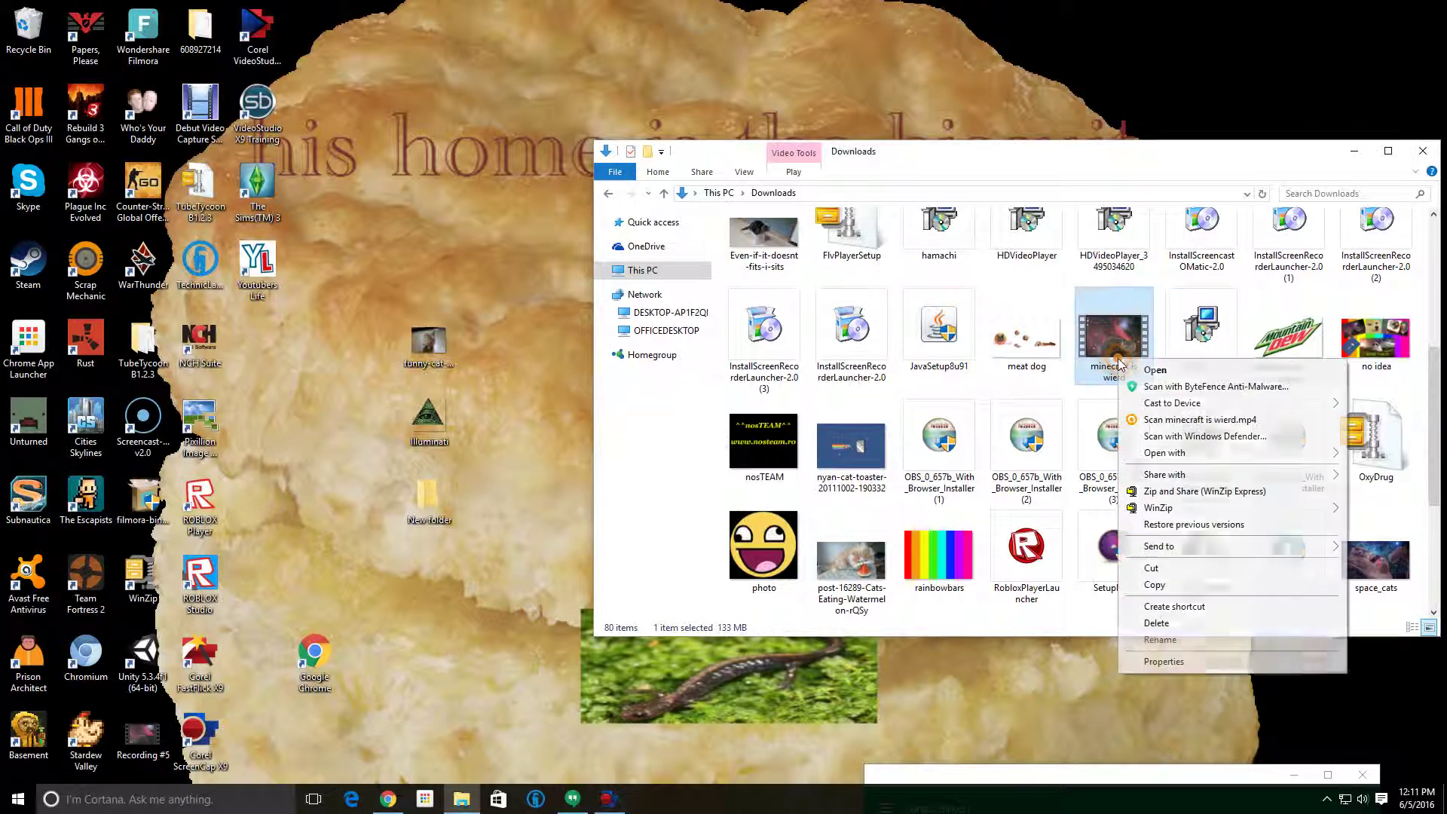
click(1026, 699)
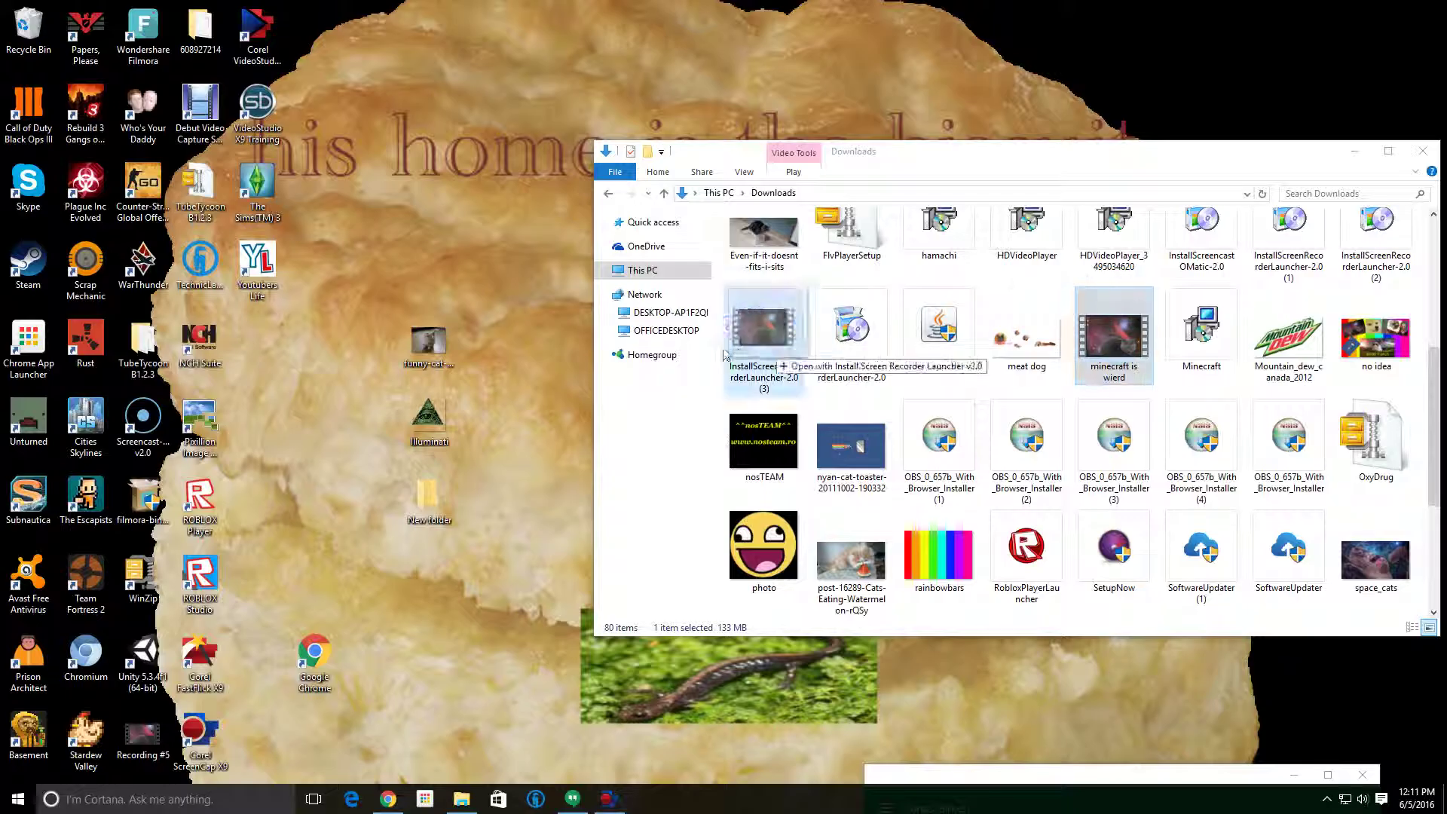
- Move the minecraft is wierd video from Downloads onto the desktop and review the file actions offered for it there
key(ctrl+v)
right_click(485, 193)
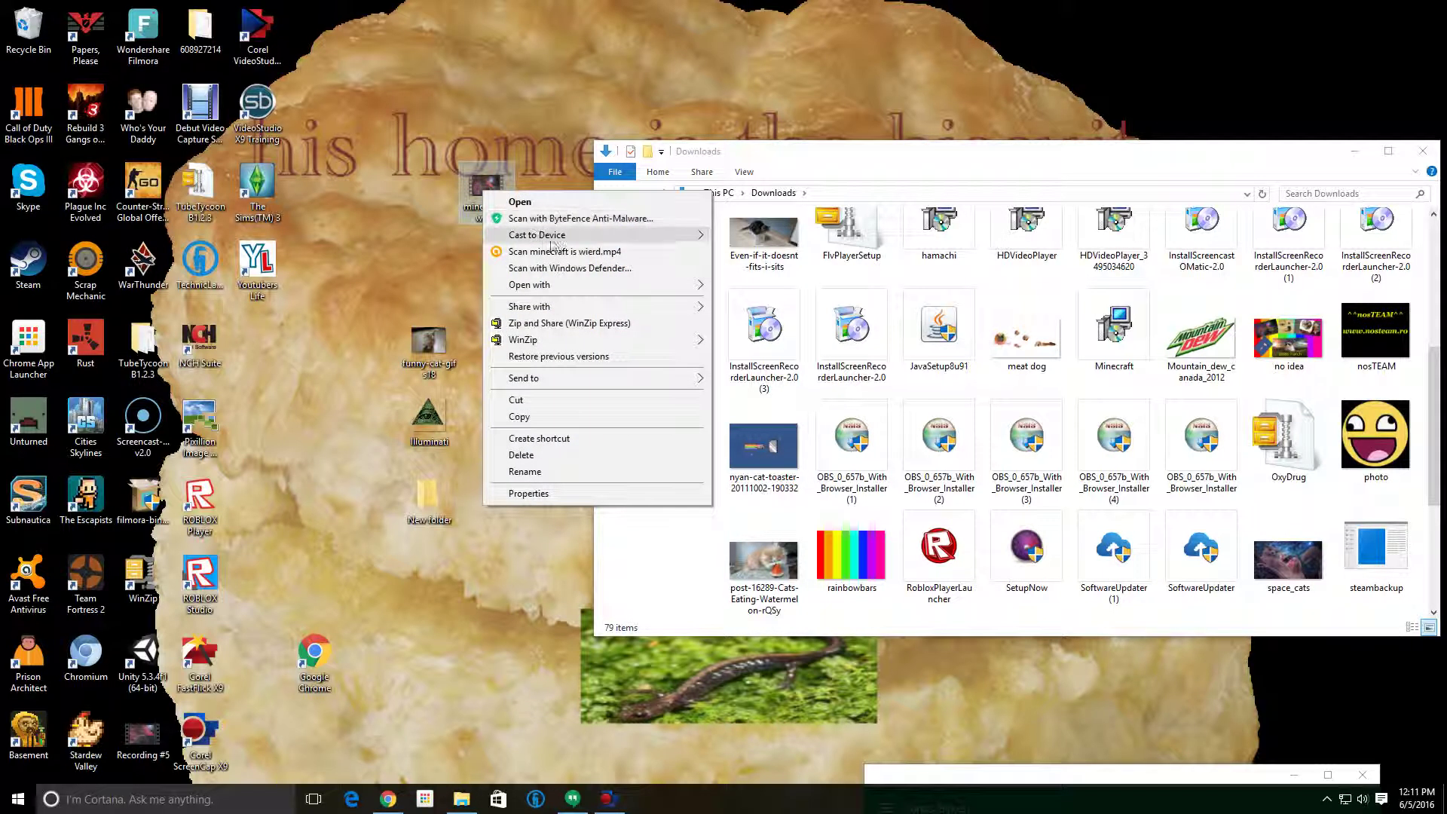
click(359, 268)
right_click(418, 337)
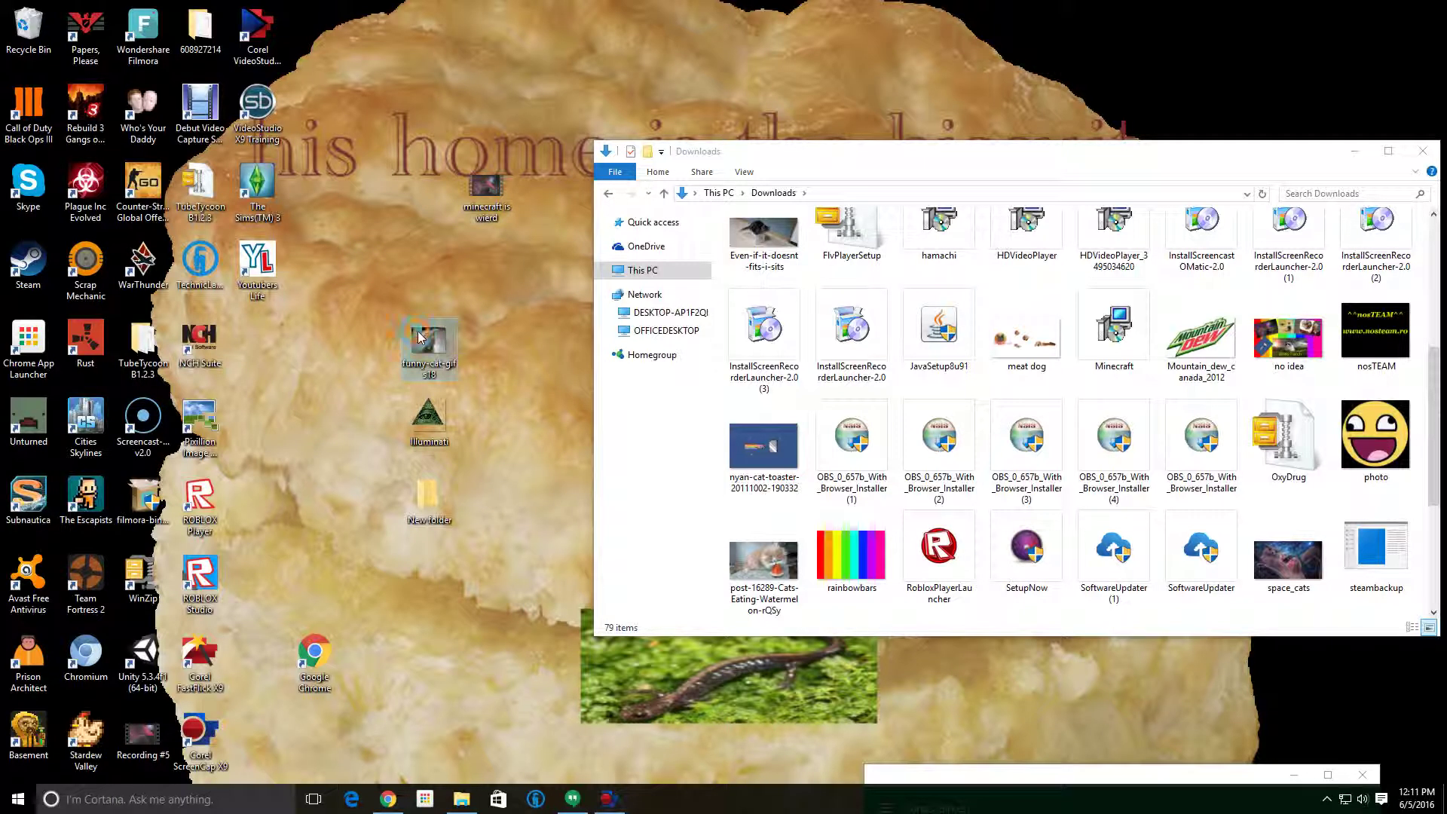
click(419, 290)
right_click(489, 187)
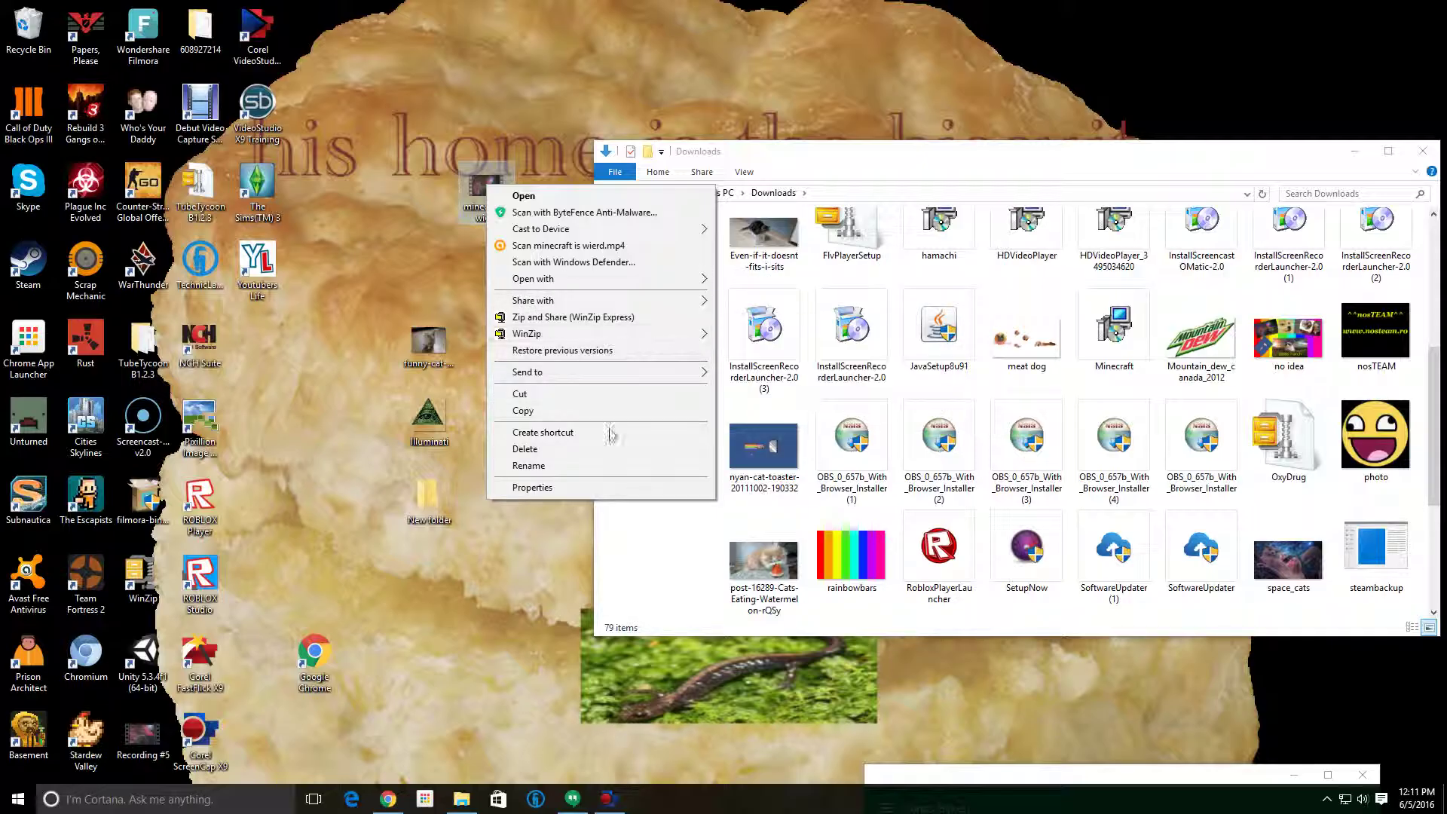
click(563, 571)
- Move the Illuminati, funny-cat-gifs18 and smiley photo images into the new folder, and shift the minecraft is wierd video beside it
drag(424, 424, 432, 513)
drag(428, 343, 431, 509)
drag(487, 192, 419, 411)
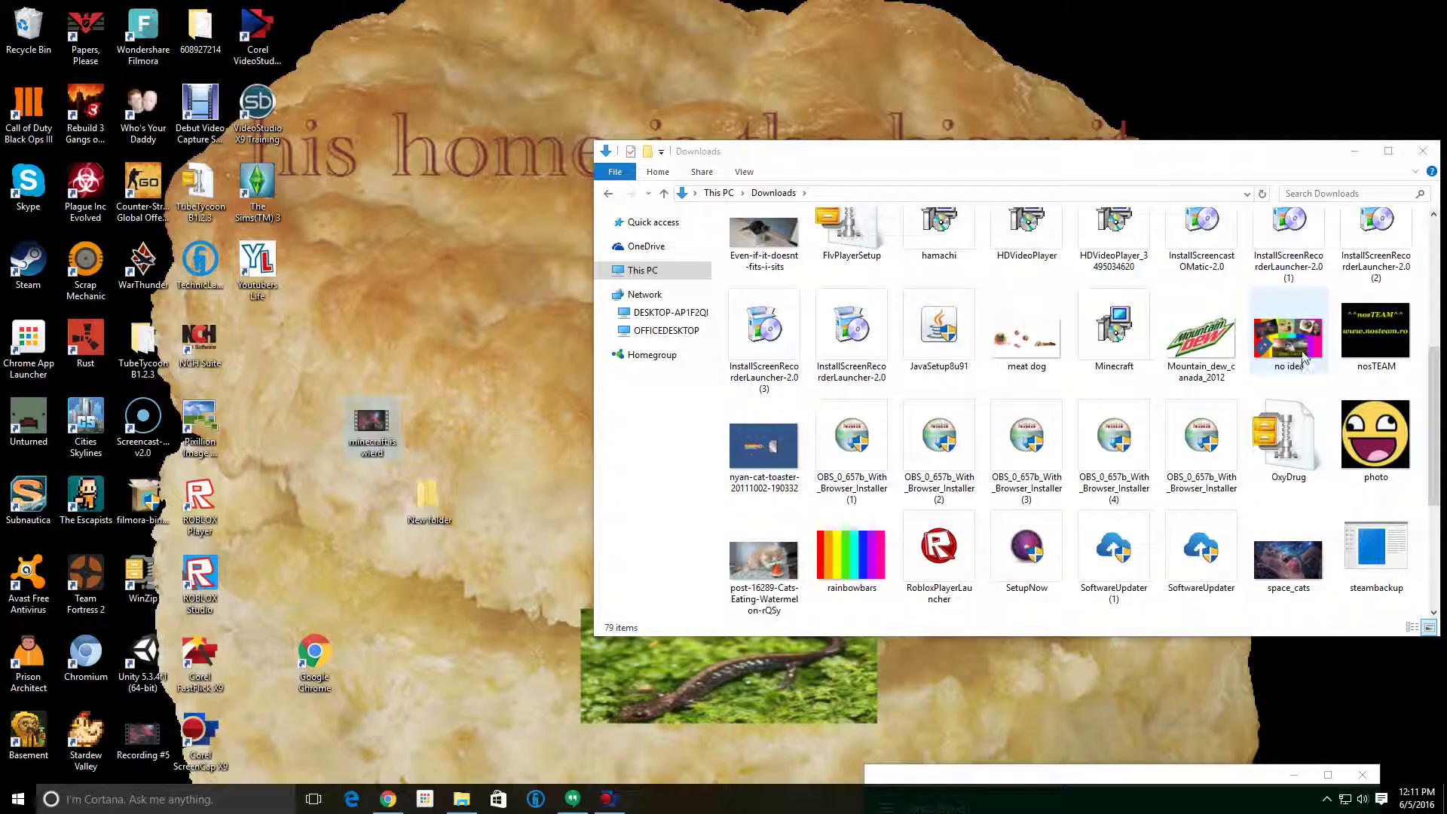
drag(1272, 363, 1281, 392)
drag(1380, 467, 427, 513)
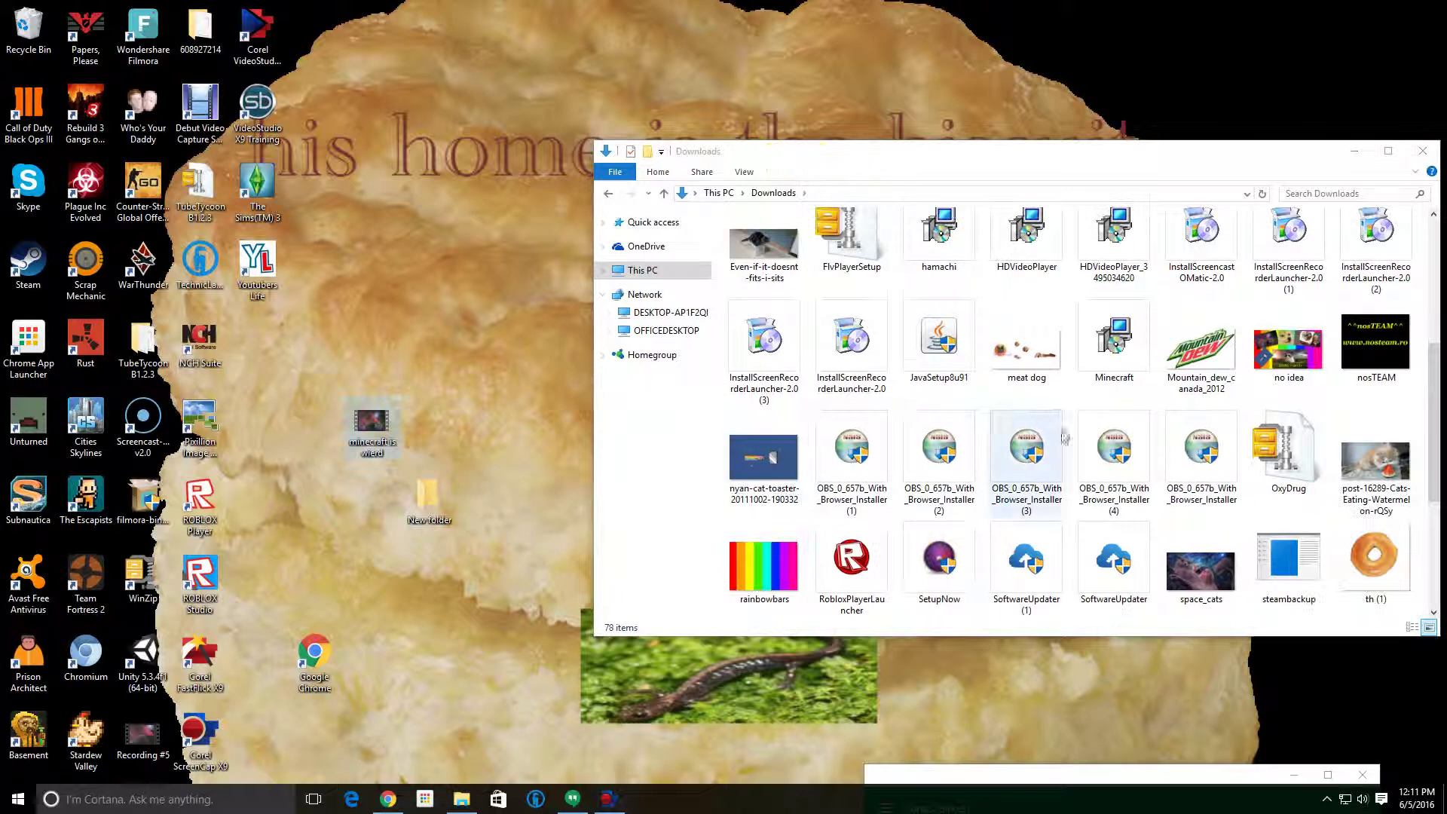
- Move the images th (4), th (3), th (2) and th (1) from Downloads into the new folder
scroll(1152, 416, down, 3)
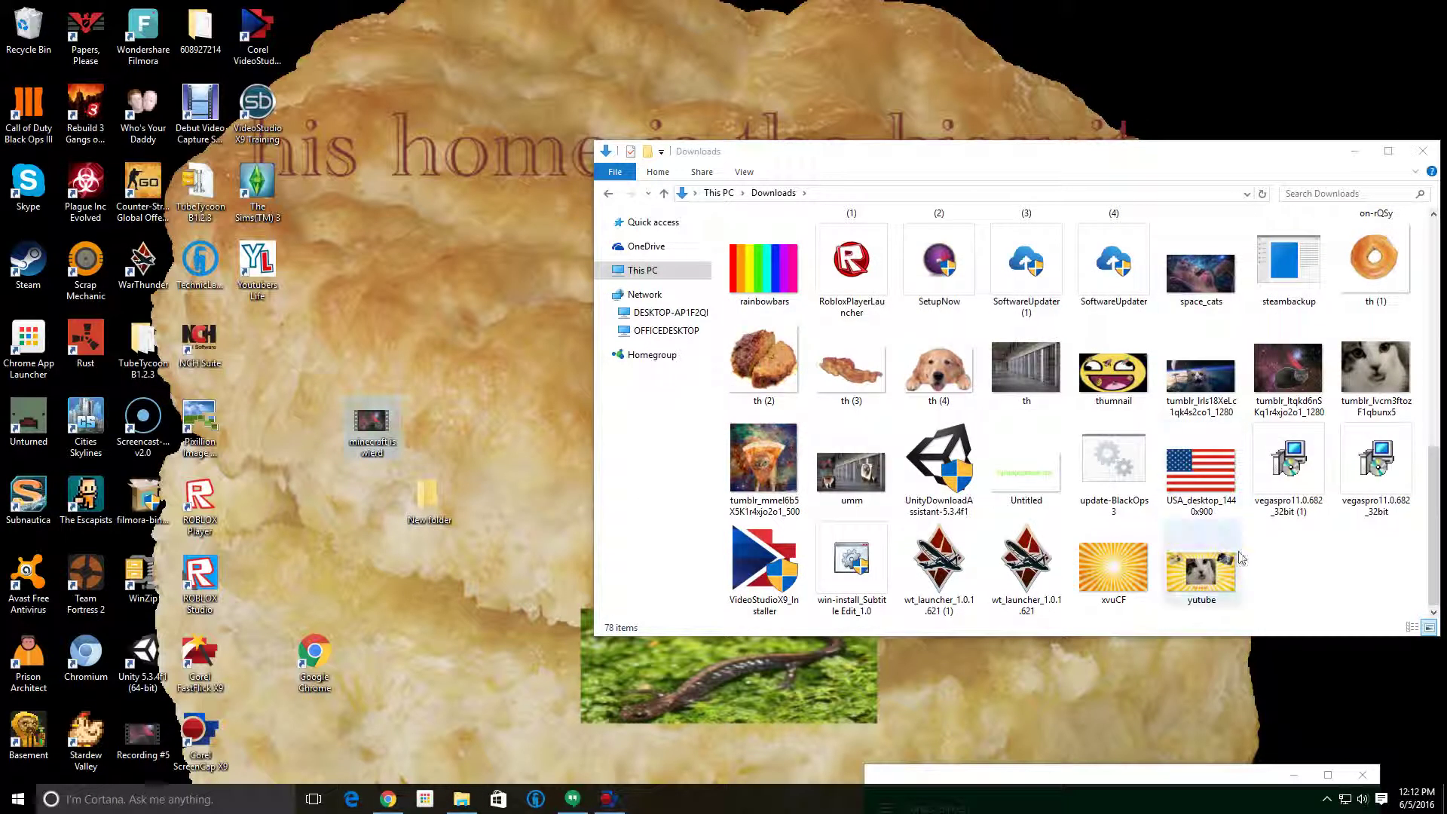
scroll(1236, 554, up, 5)
scroll(1241, 557, up, 3)
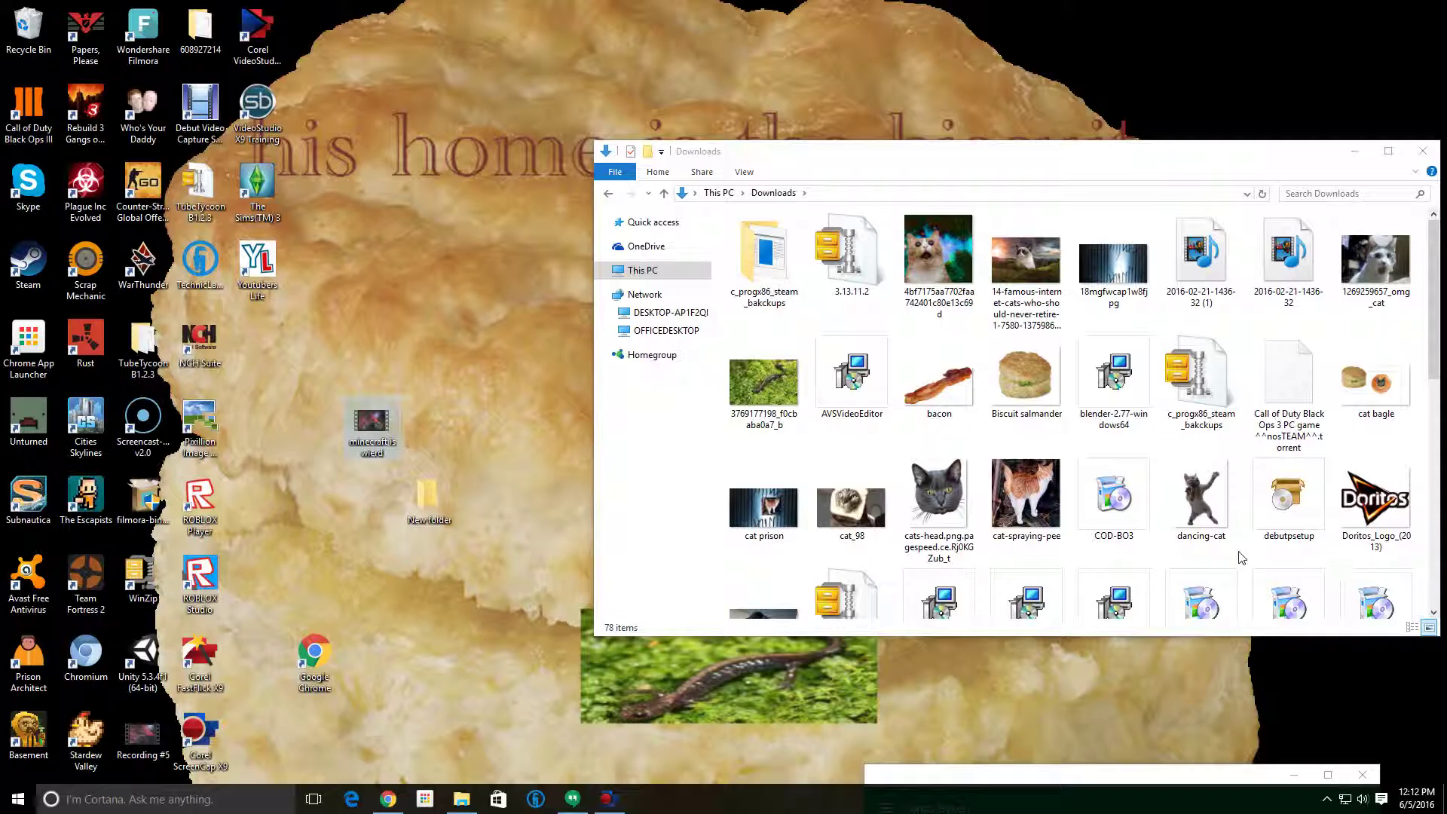
scroll(1240, 556, down, 8)
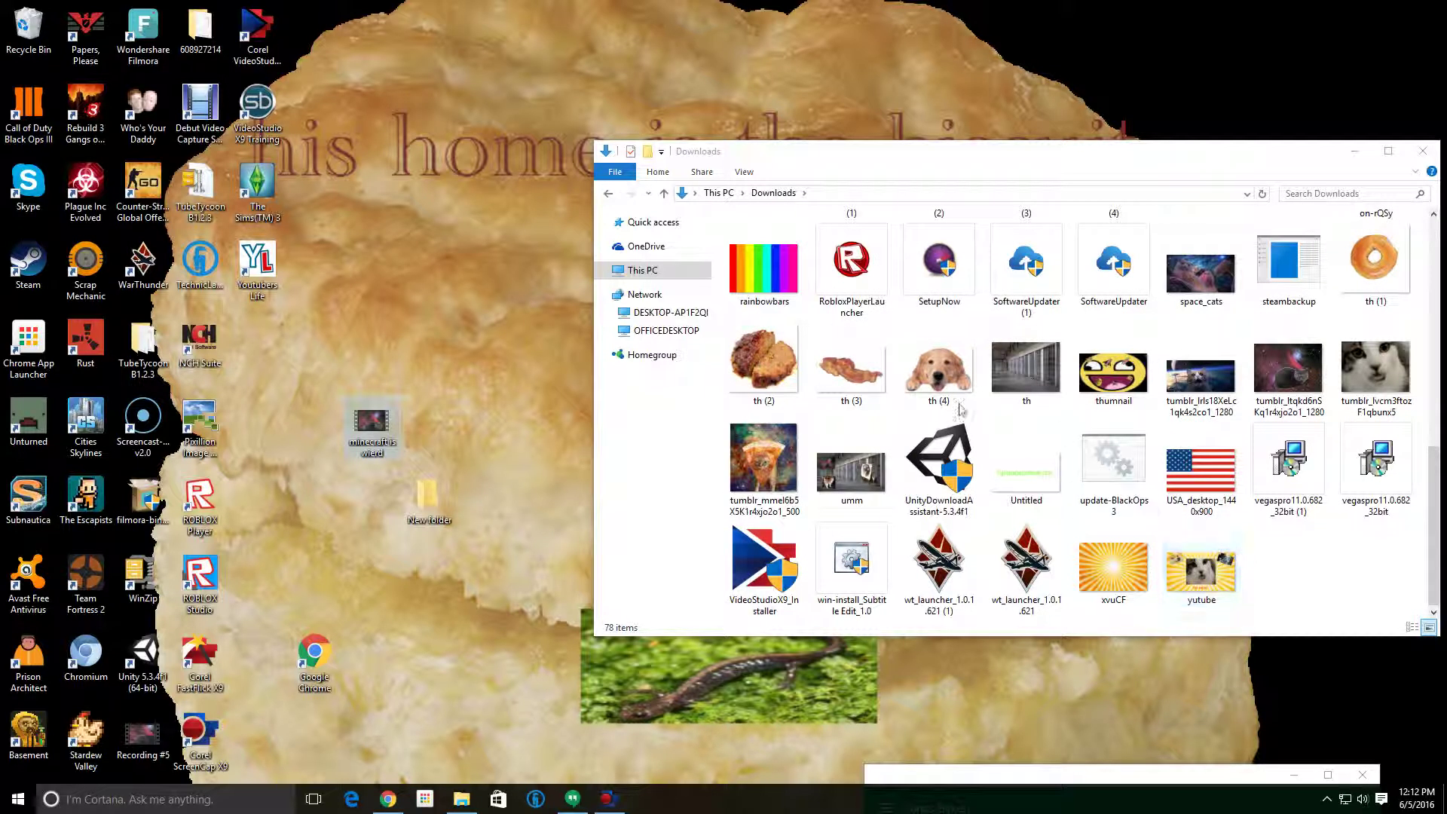
scroll(1192, 596, up, 3)
scroll(1191, 591, down, 3)
drag(938, 385, 442, 521)
drag(852, 366, 440, 536)
drag(763, 362, 432, 596)
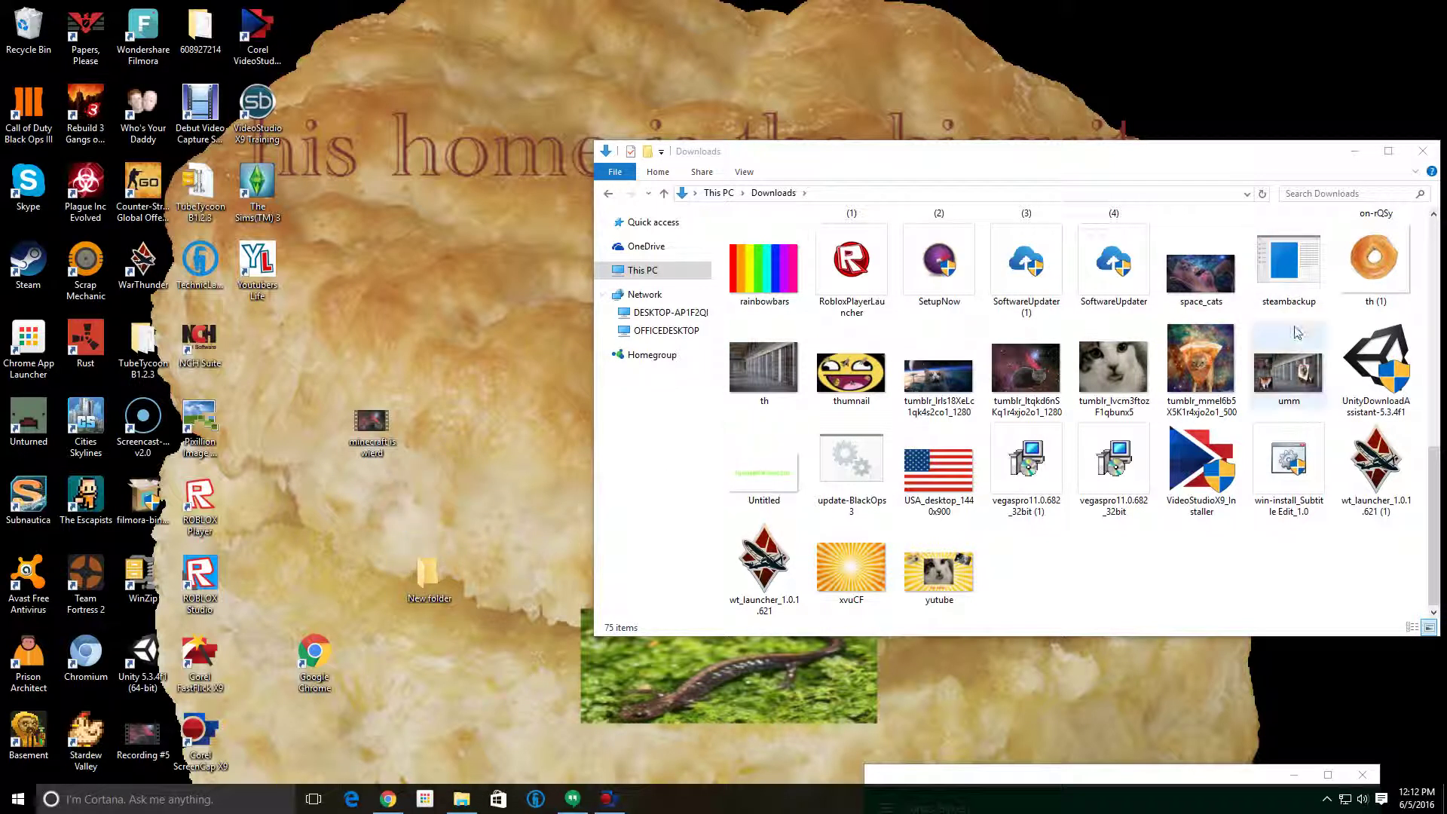
drag(1381, 258, 429, 591)
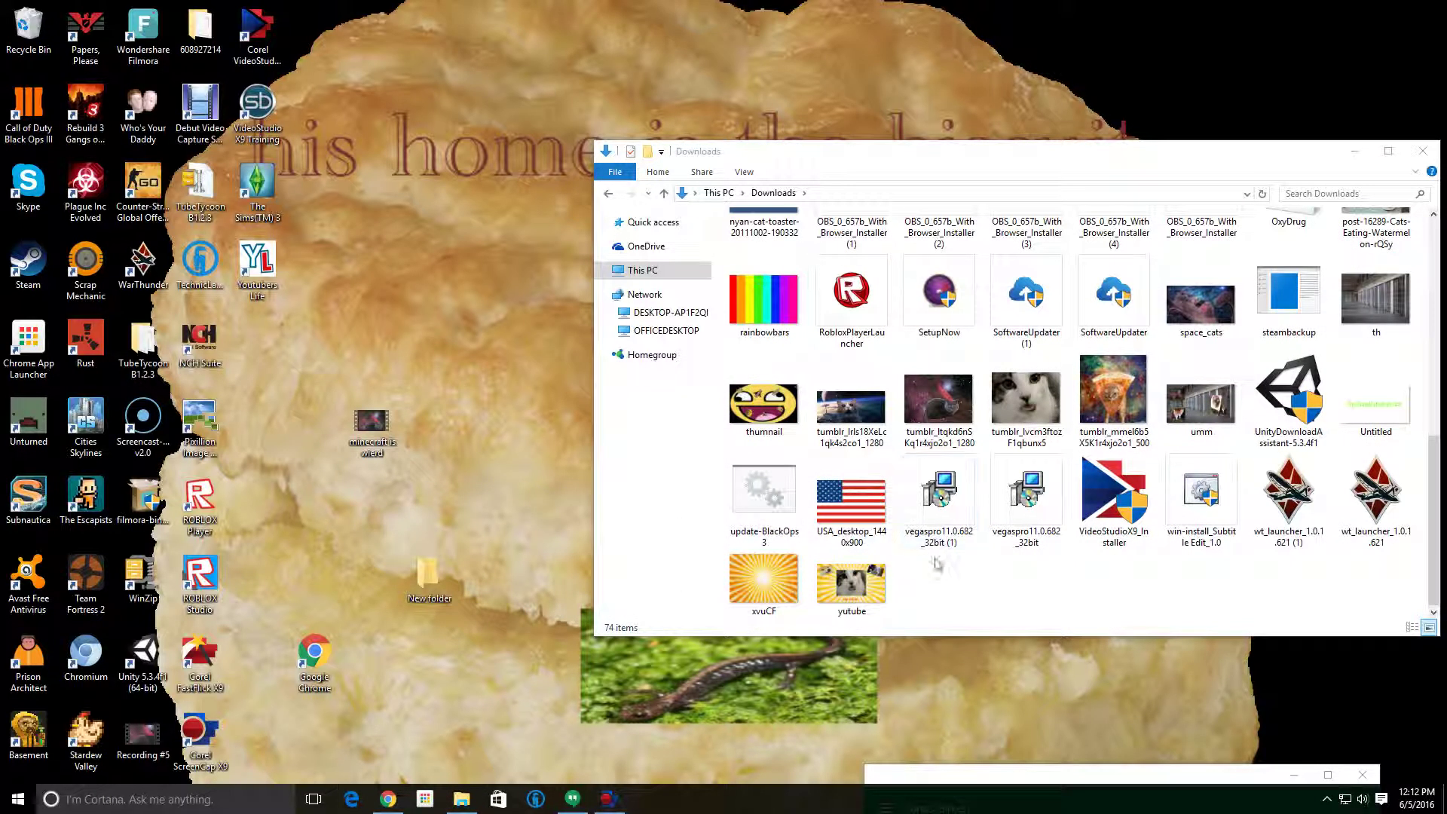
- Move the Mountain_dew_canada_2012 and bacon images from Downloads into the new folder
scroll(1114, 513, up, 2)
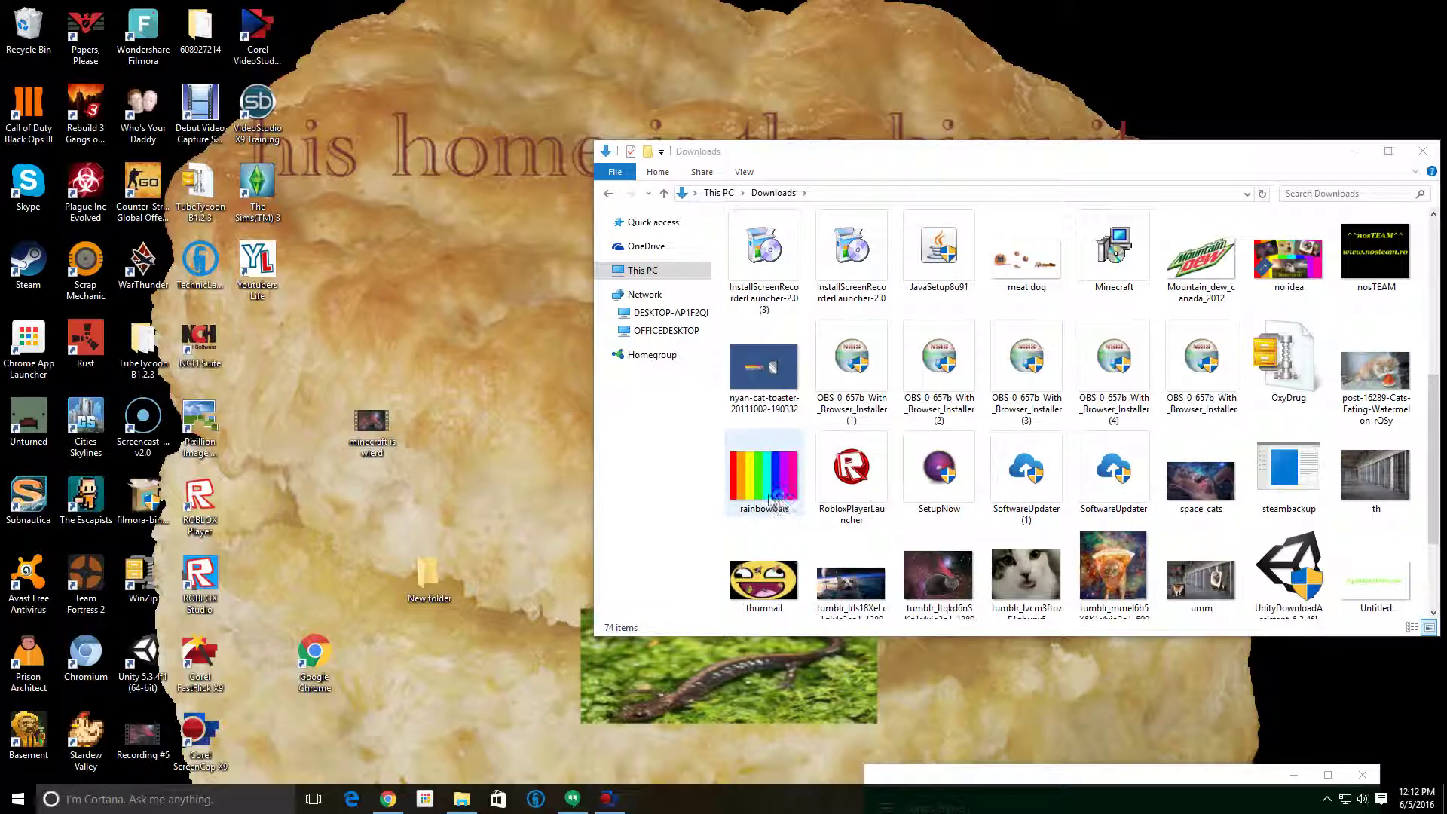
drag(1201, 256, 432, 607)
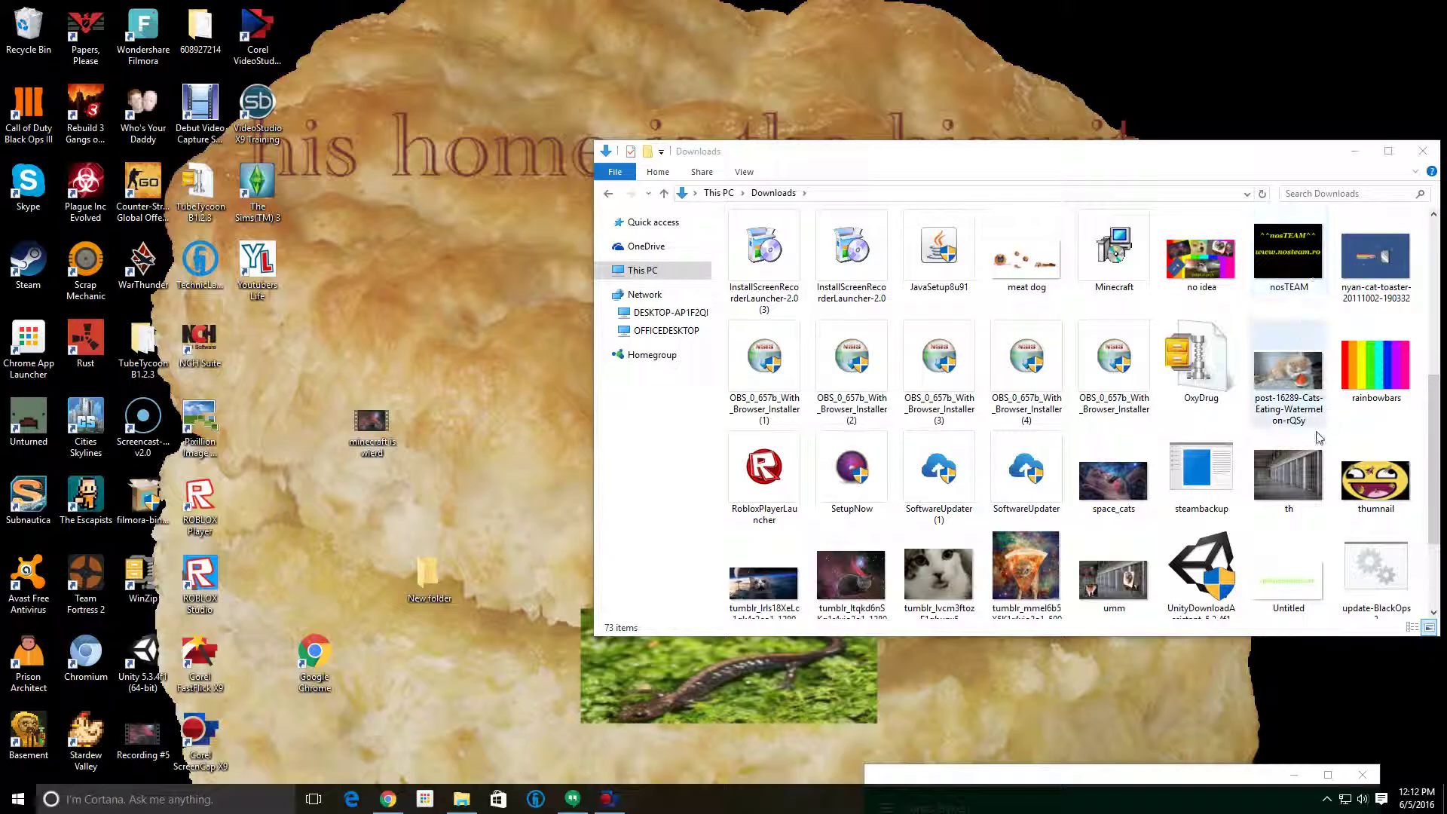
scroll(1315, 490, down, 2)
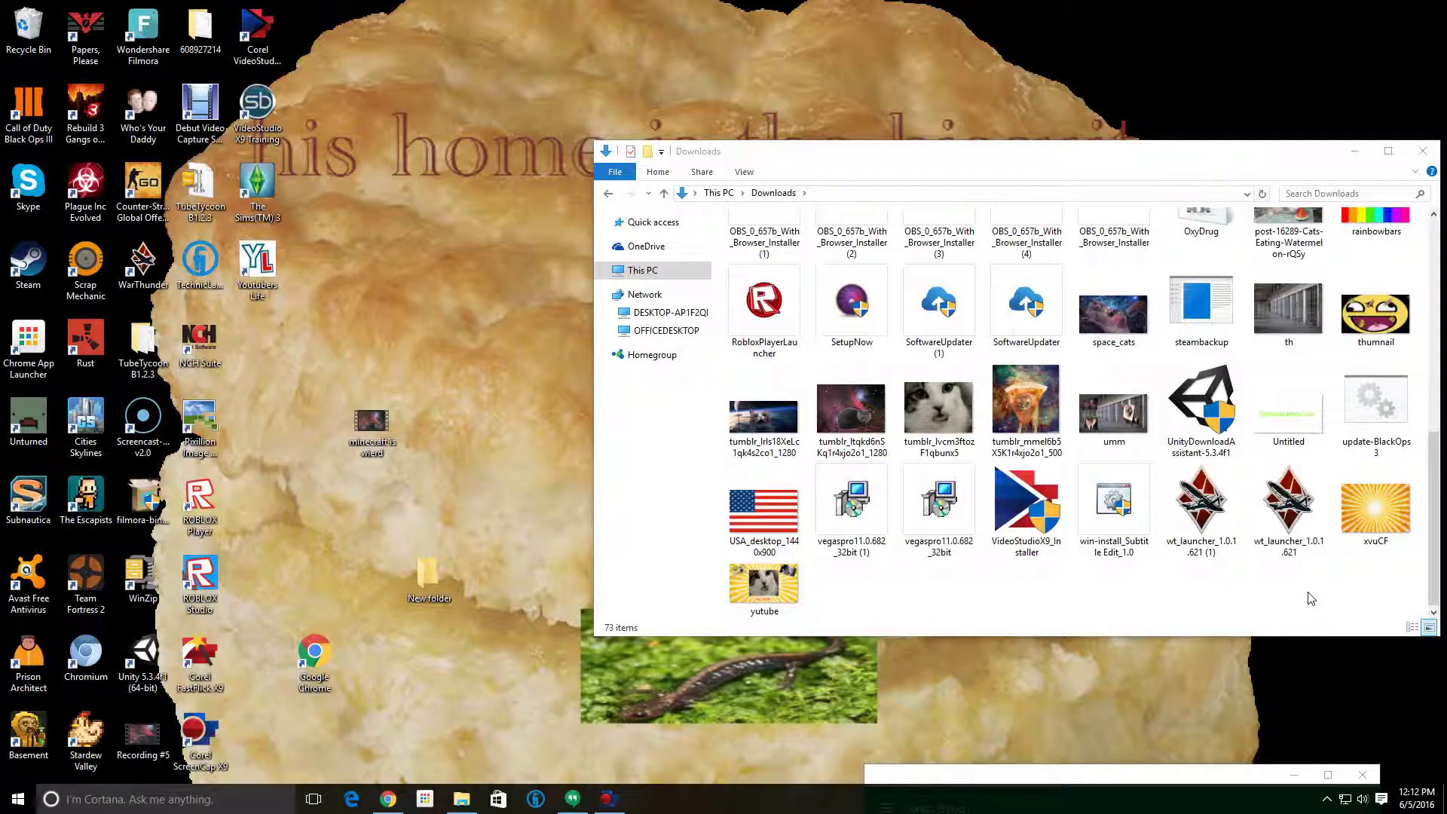
scroll(1312, 599, up, 5)
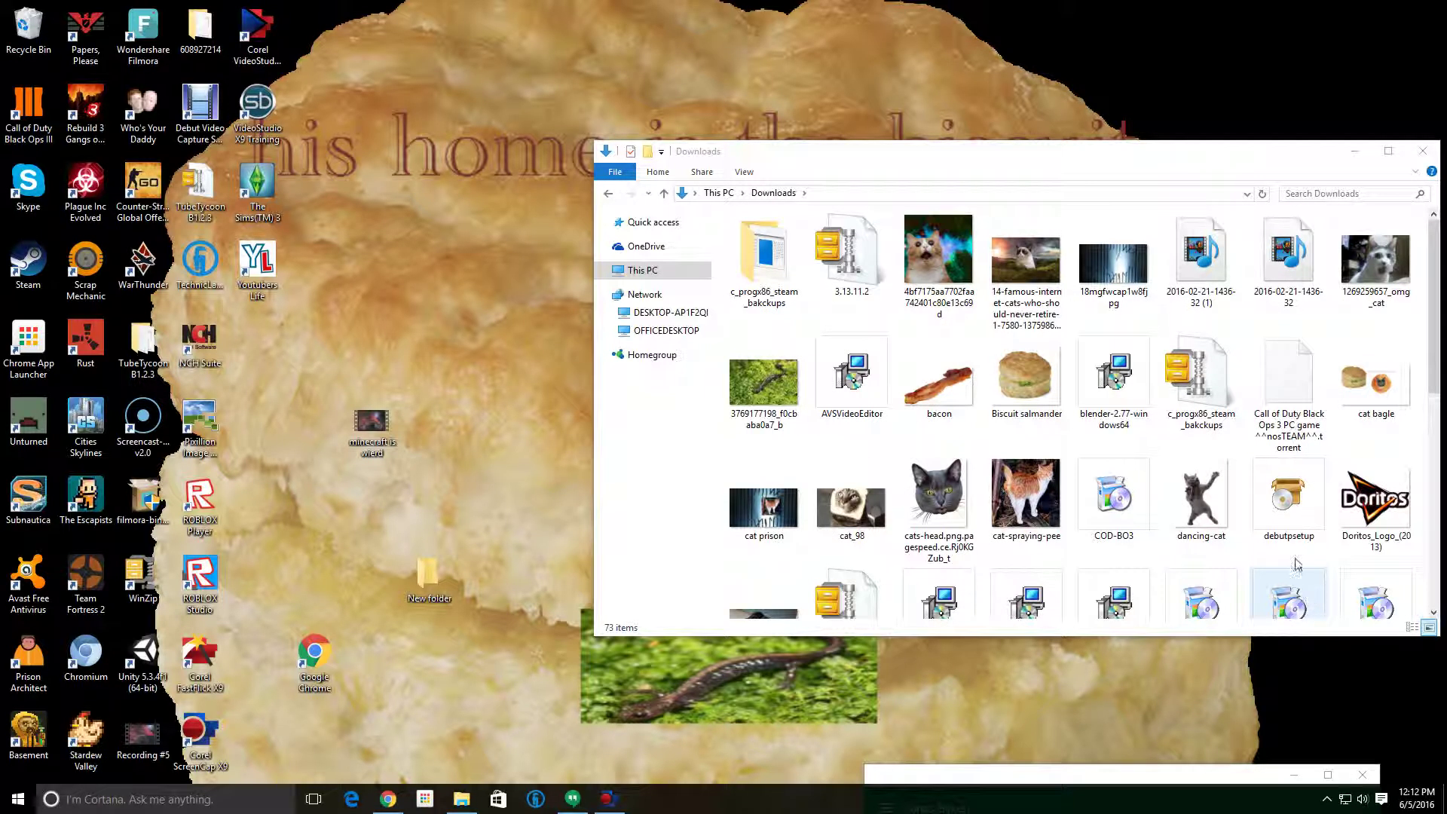
drag(938, 381, 404, 585)
drag(451, 502, 437, 562)
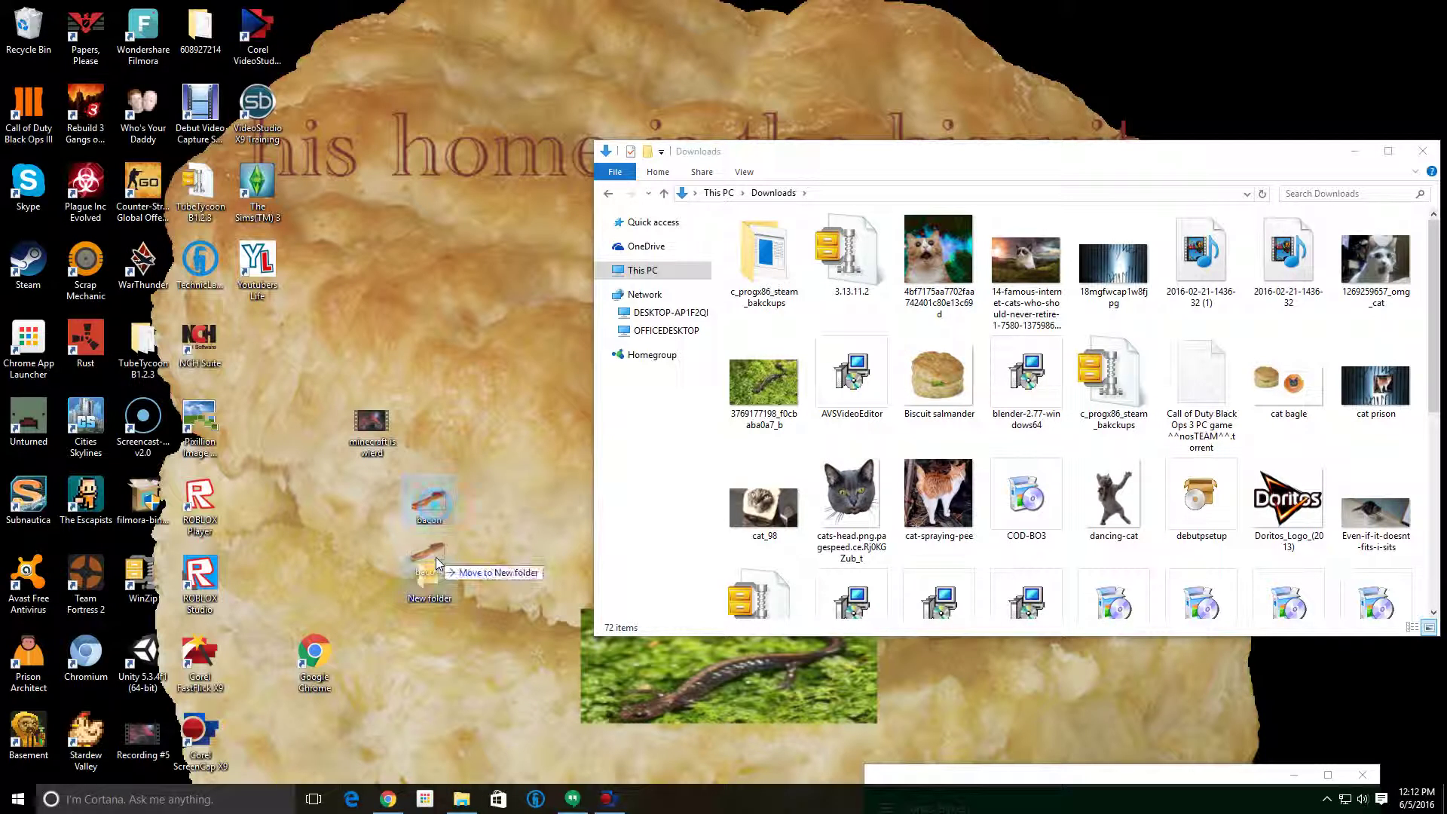
- Rename the new desktop folder to "junk pictures"
right_click(425, 582)
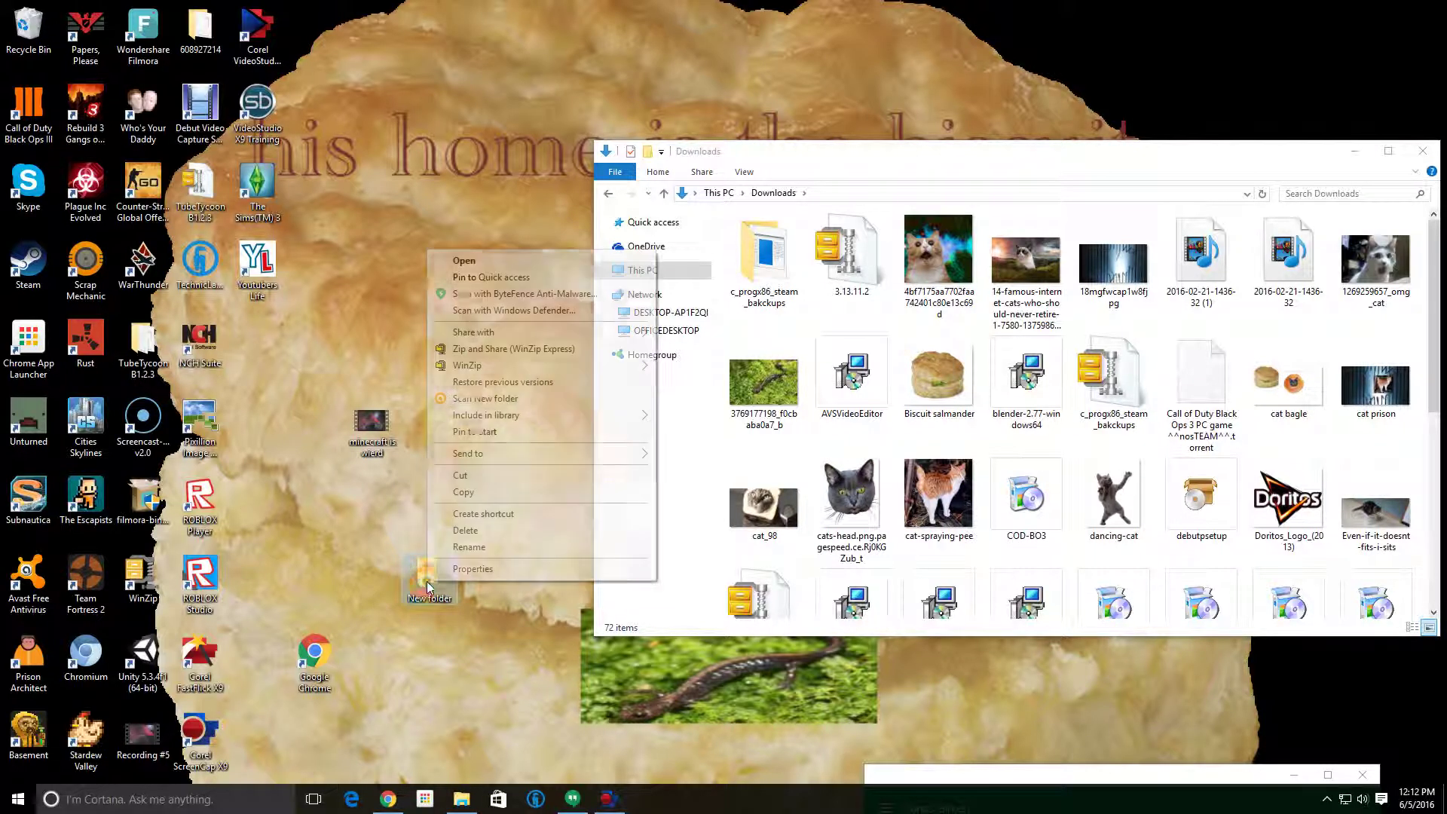
click(496, 545)
key(BackSpace)
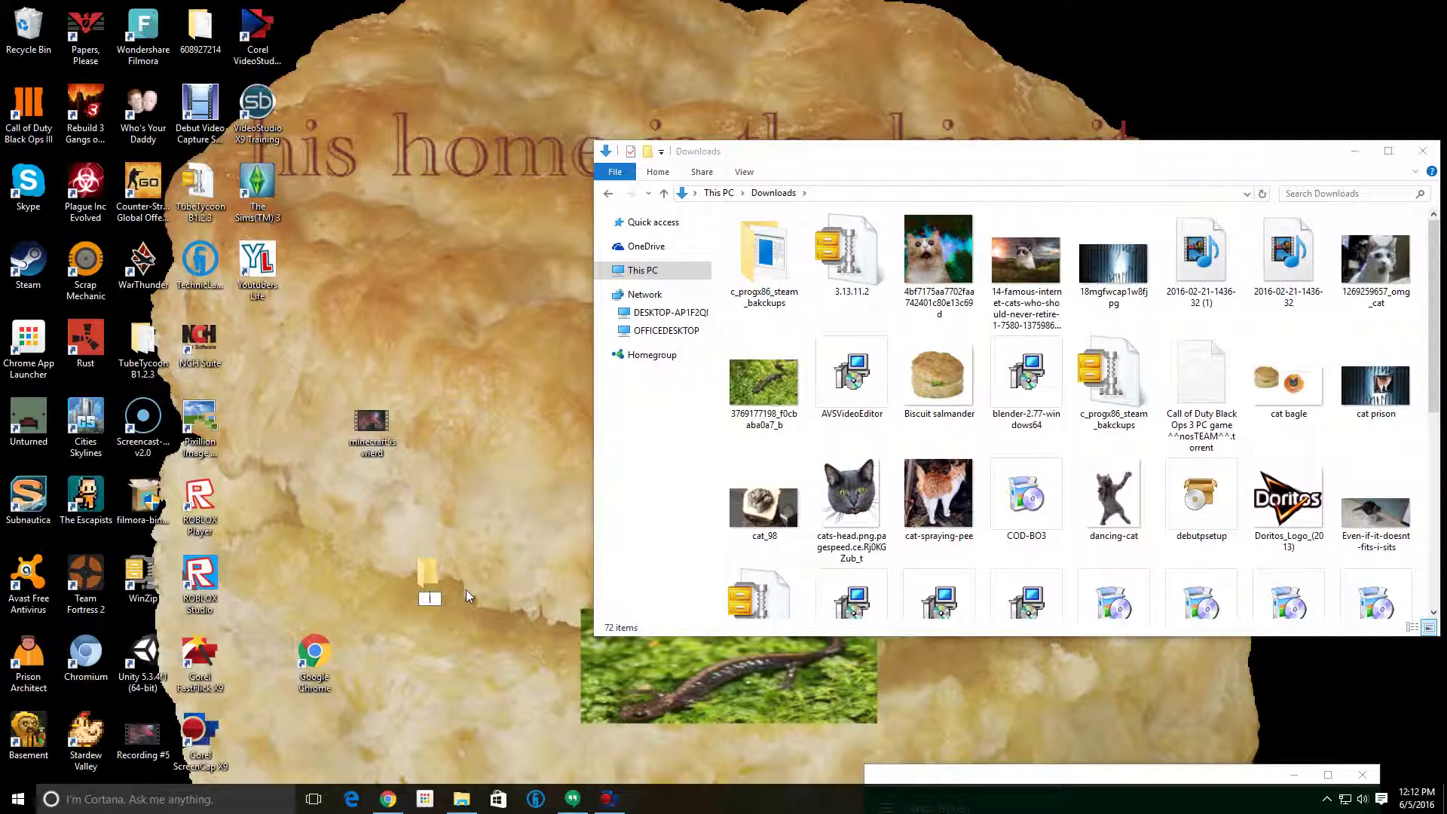
text(junk pictures)
click(482, 560)
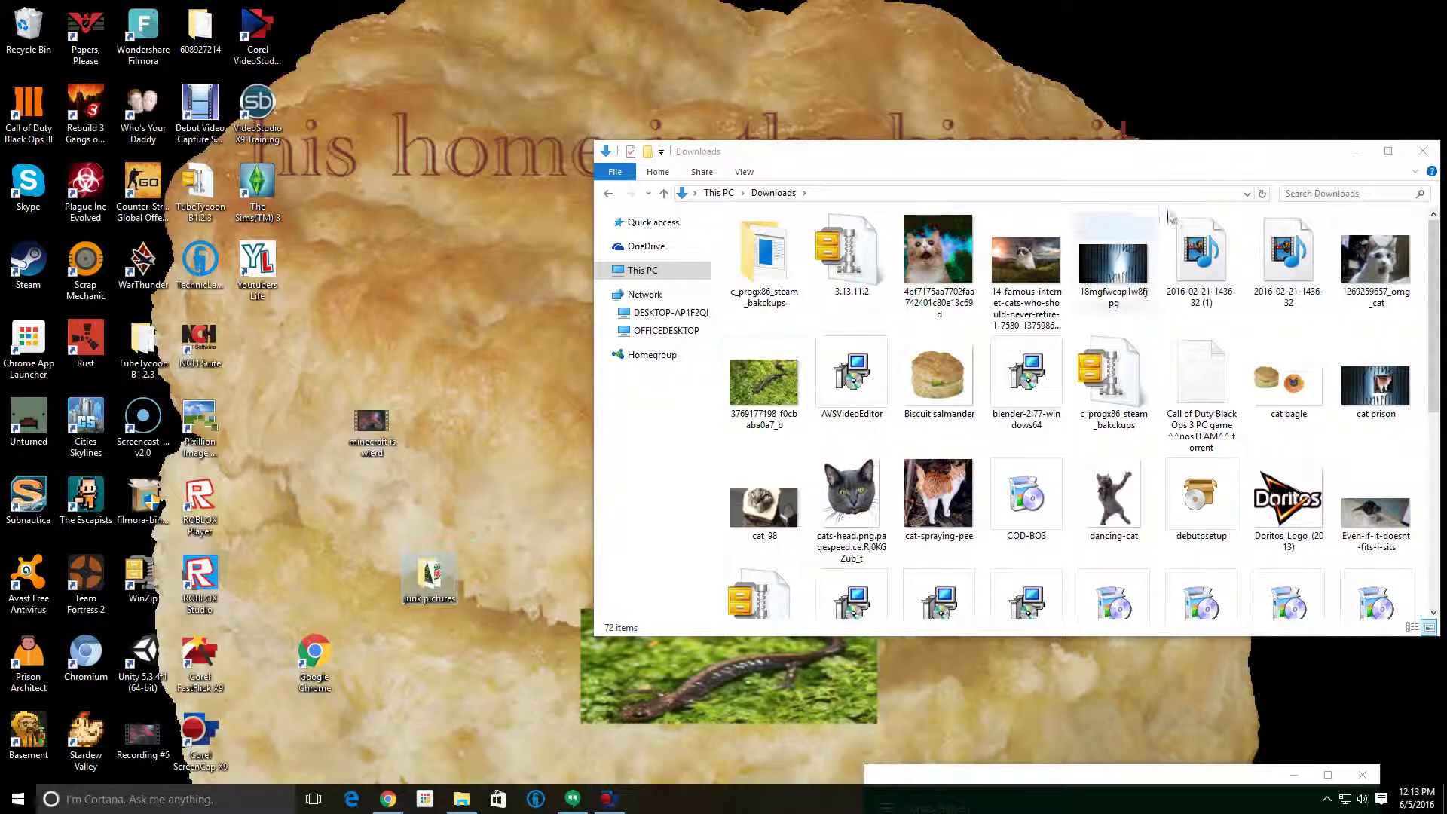
- Check the contents of the junk pictures folder, and place the folder on the desktop below the Youtubers Life icon
click(1361, 152)
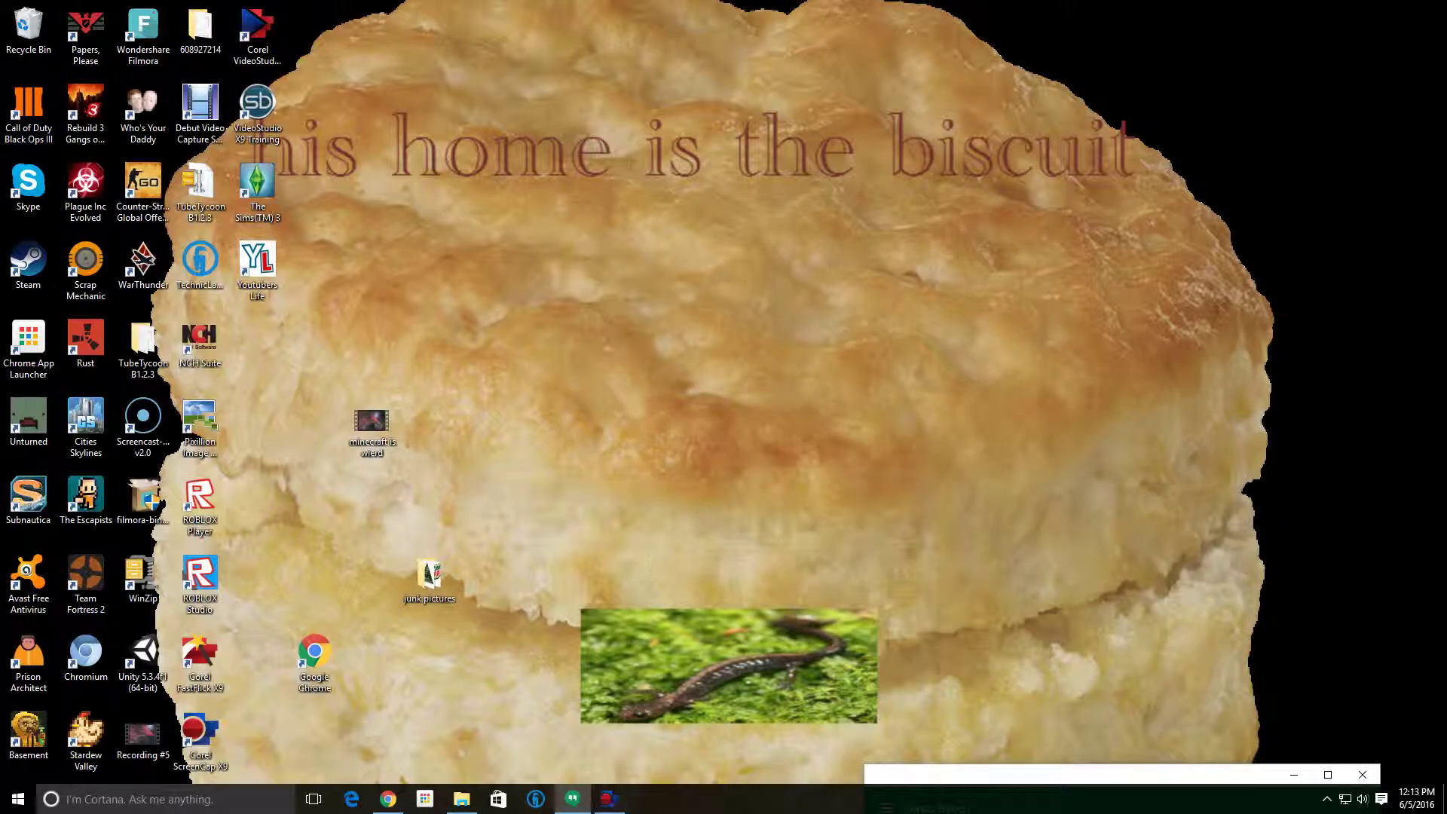
right_click(437, 583)
click(483, 256)
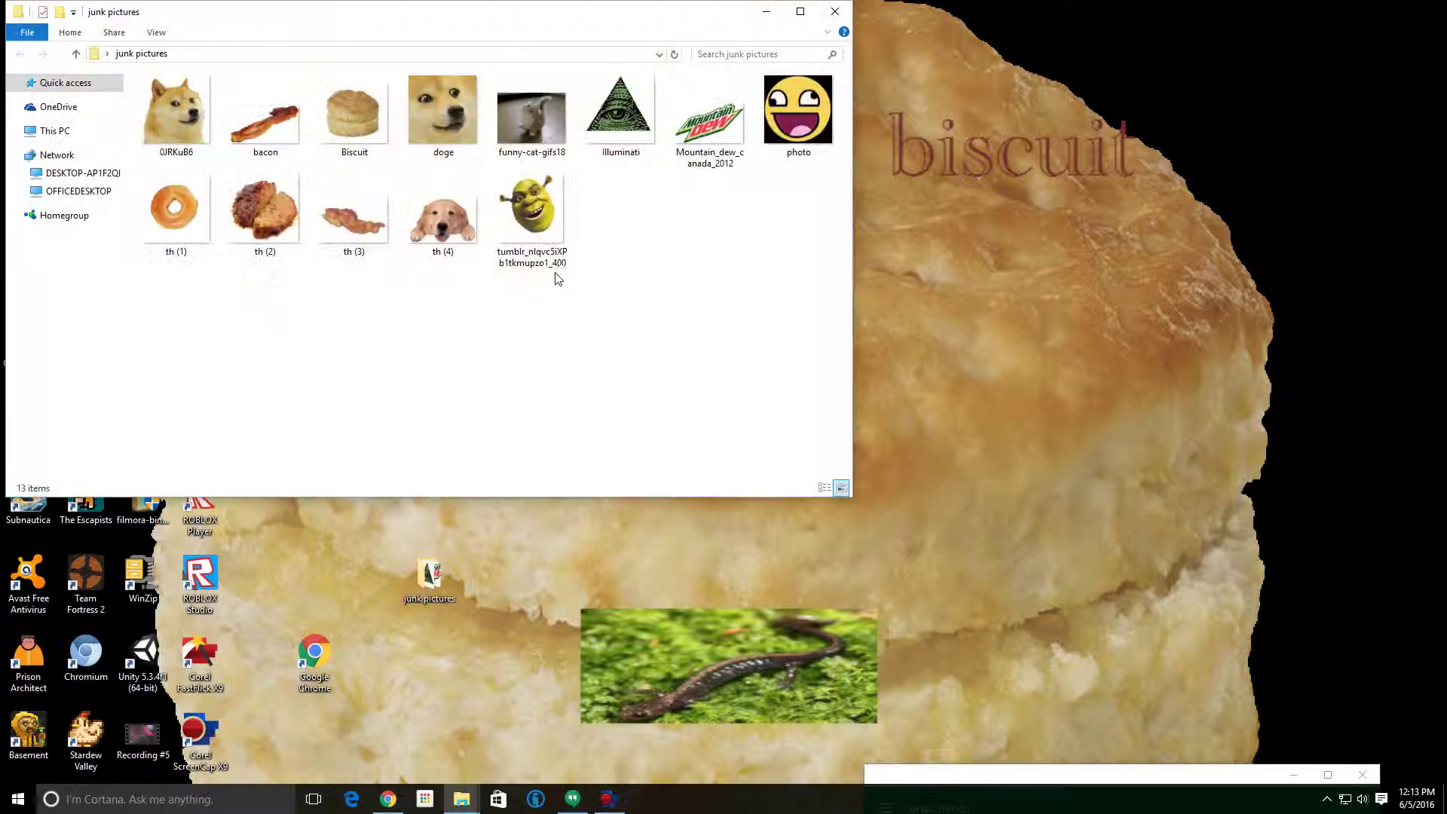
click(765, 13)
drag(443, 564, 271, 332)
- Return to the Downloads window and check the file actions offered for the galaxy cat image
click(472, 800)
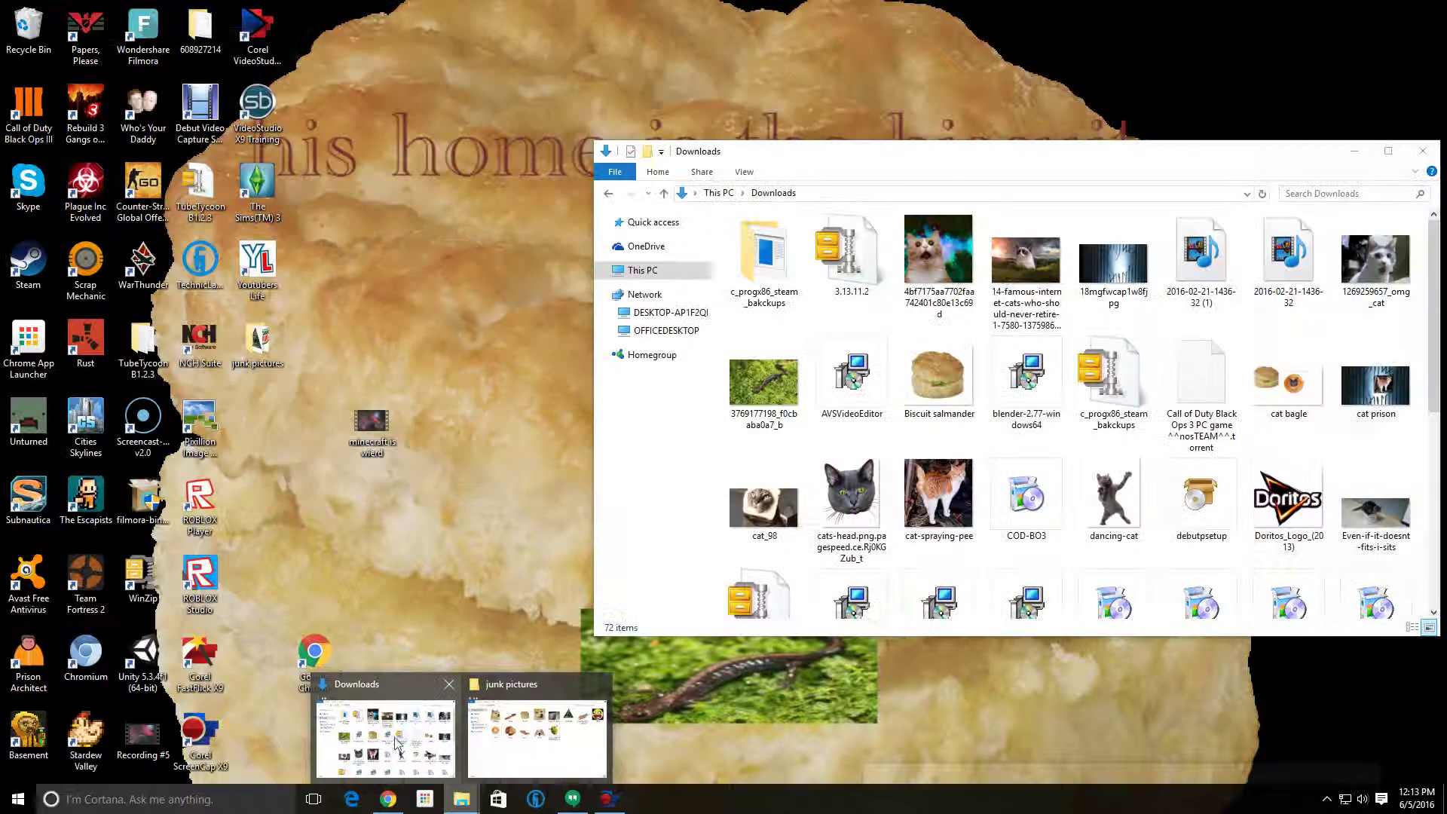
click(395, 737)
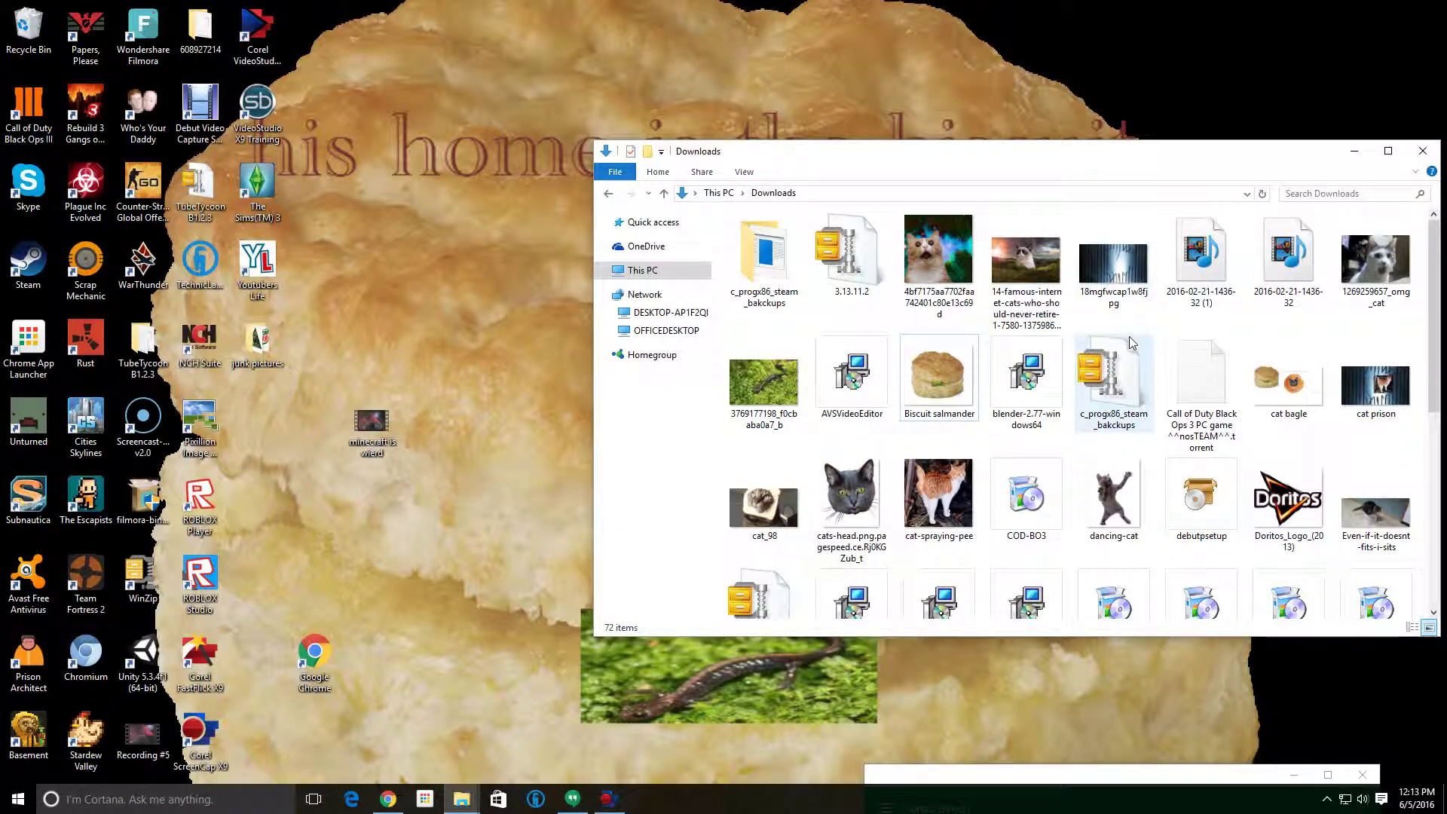
scroll(1131, 343, down, 8)
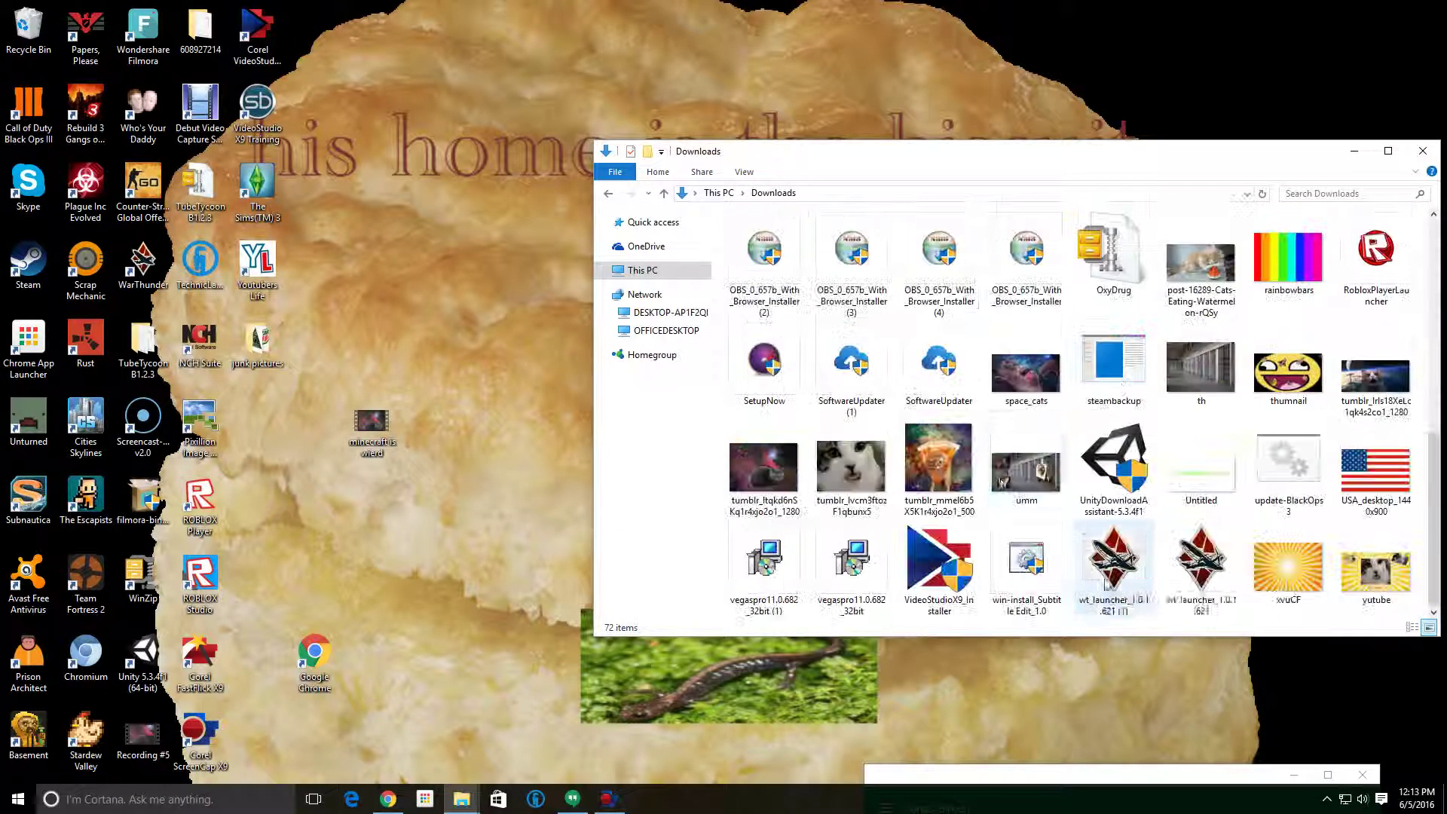
click(759, 483)
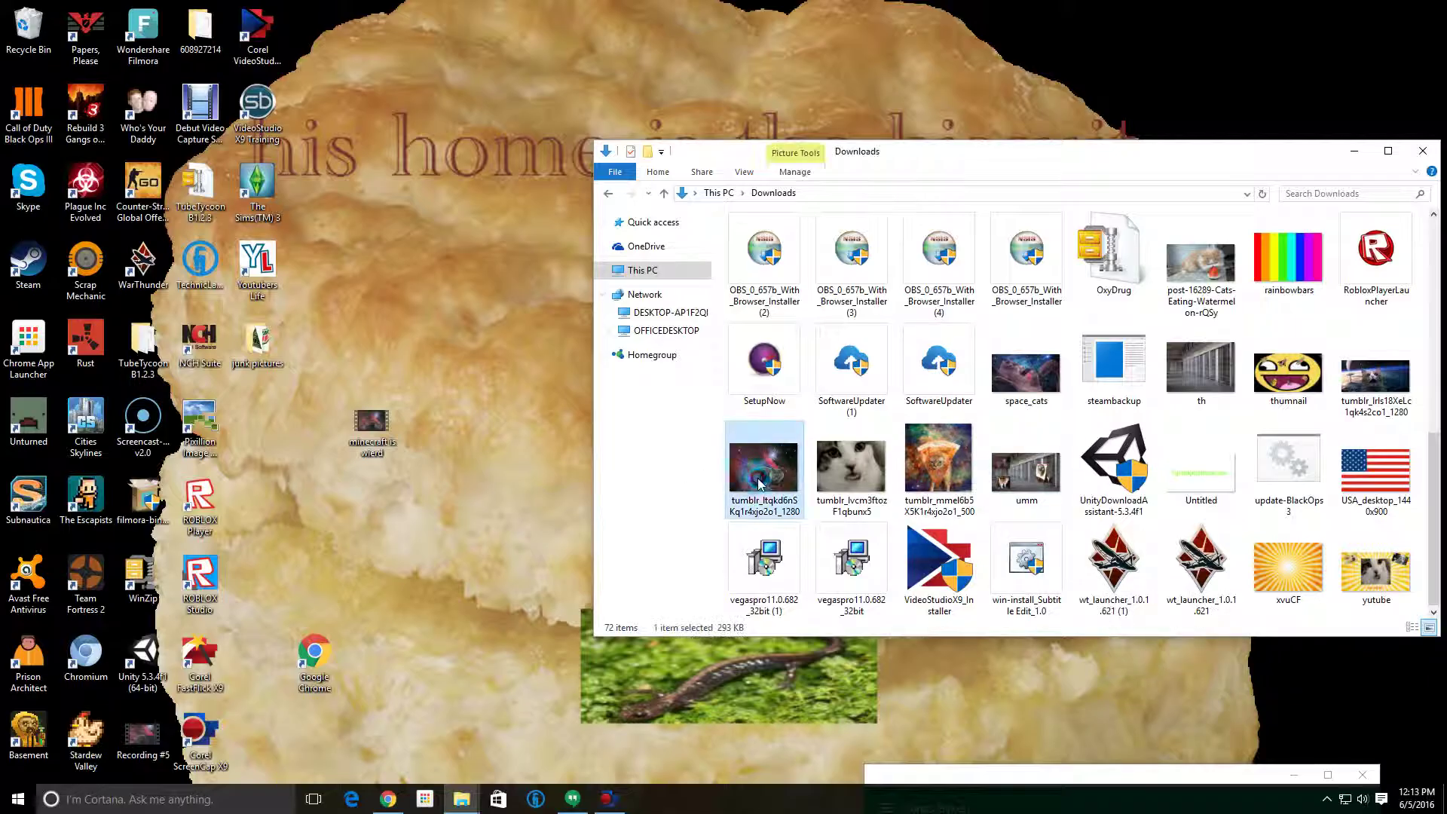
right_click(759, 483)
click(837, 97)
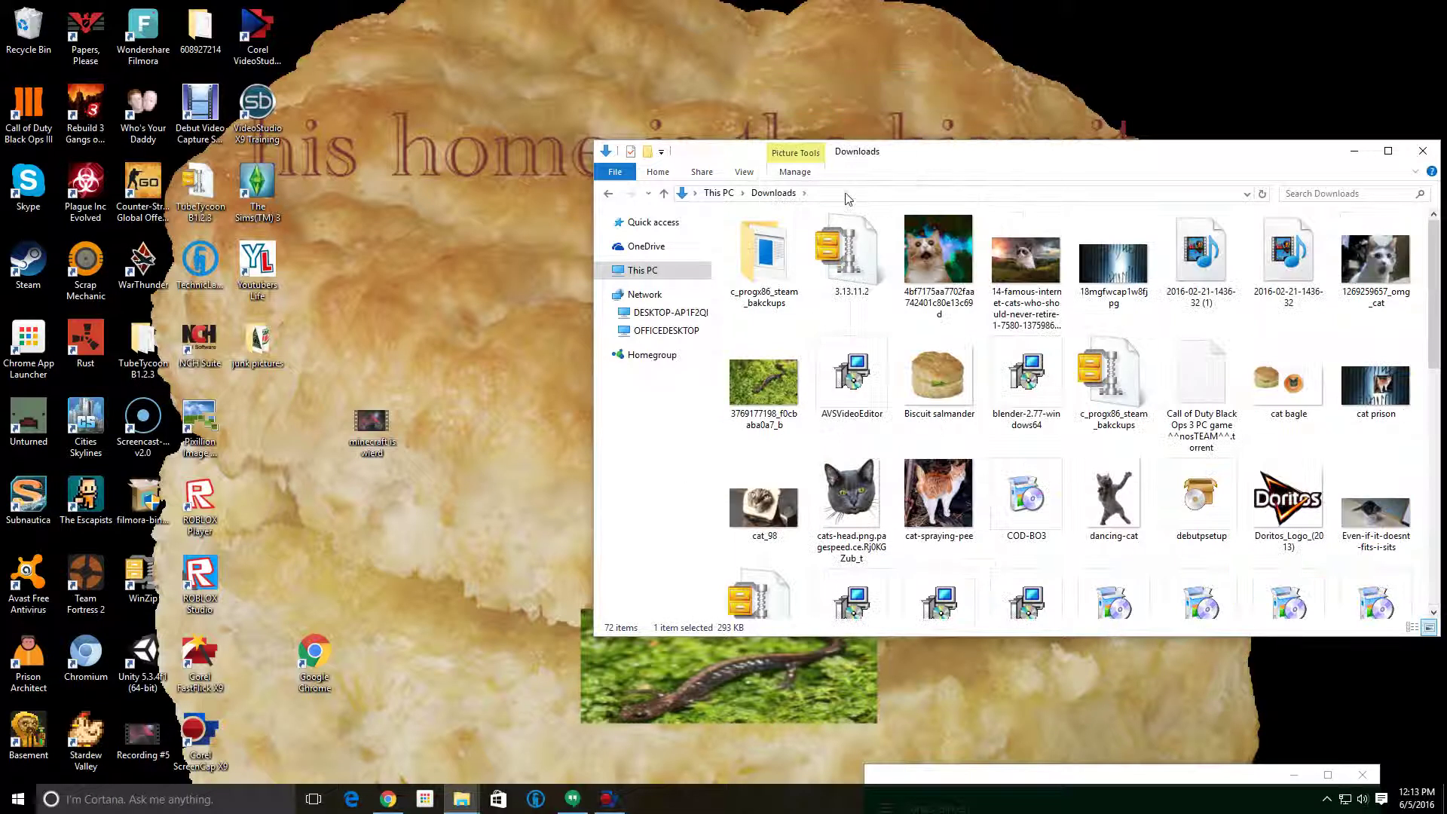
- Move the Doritos_Logo_(2013) and cats-head images from Downloads into the junk pictures folder, keeping the folder directly below the Youtubers Life icon
drag(996, 161, 878, 66)
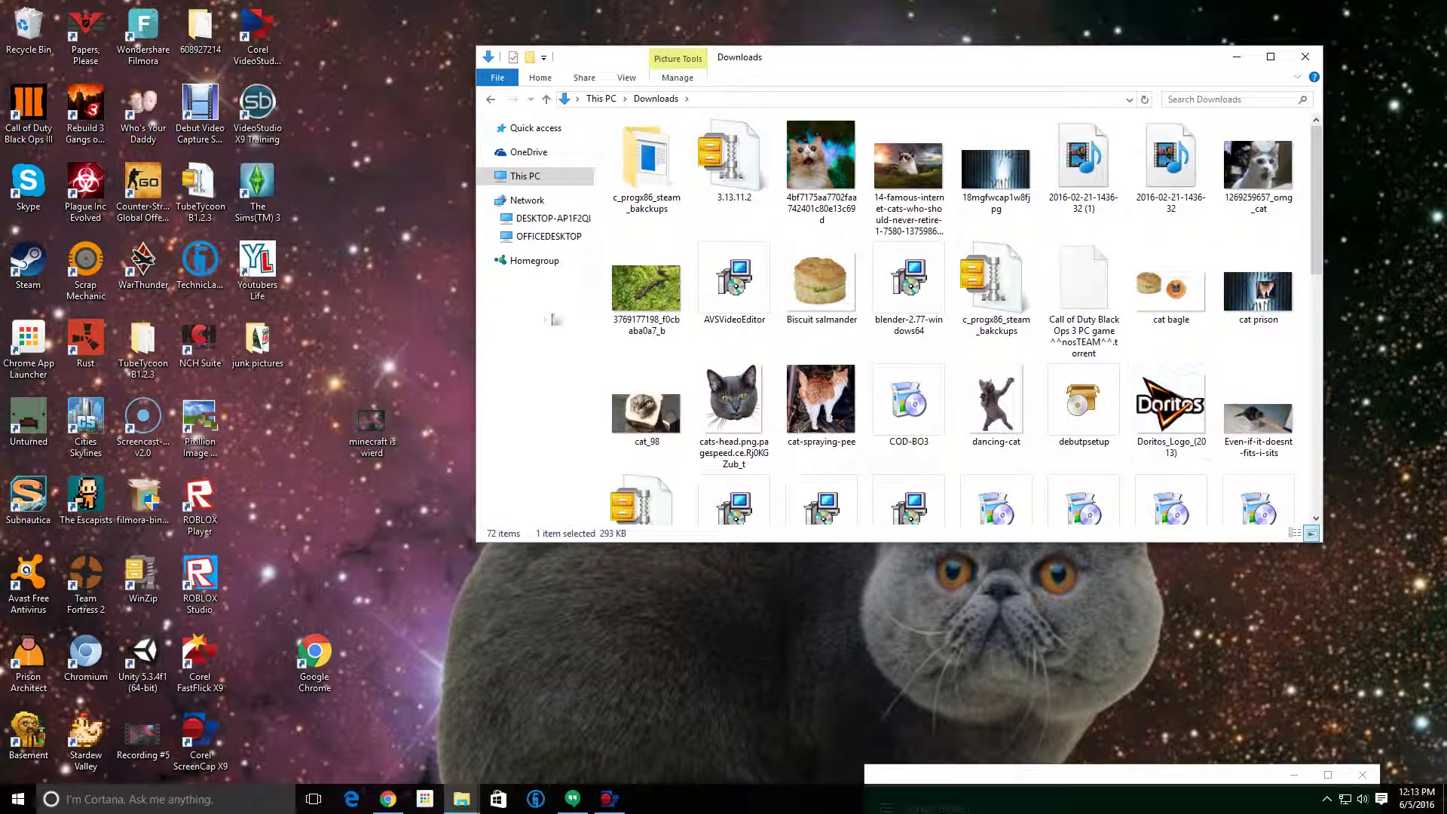
drag(1170, 411, 270, 360)
mouse_move(731, 407)
mouse_down()
mouse_move(291, 406)
mouse_move(354, 392)
mouse_move(728, 425)
mouse_up()
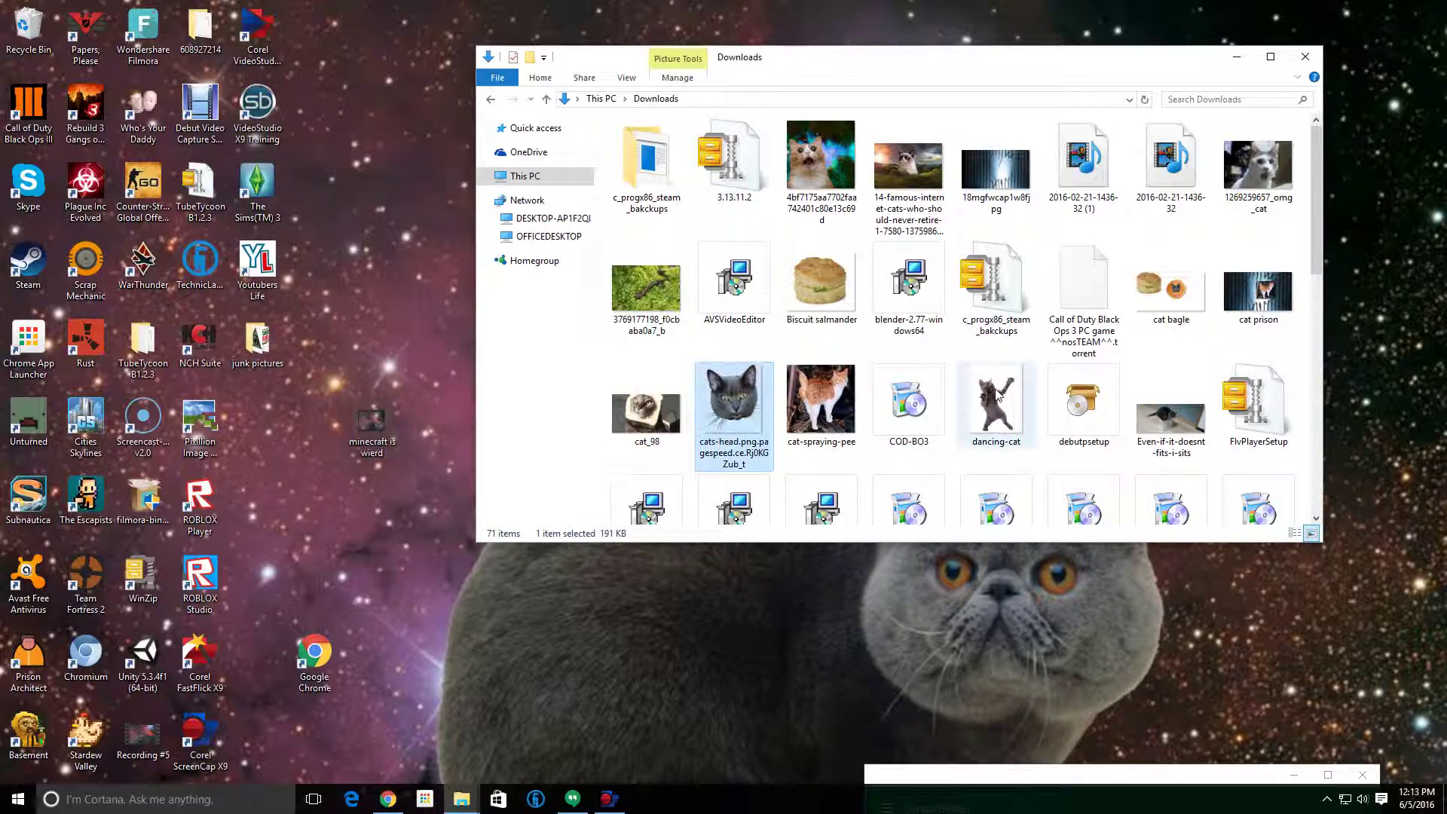
drag(752, 410, 264, 372)
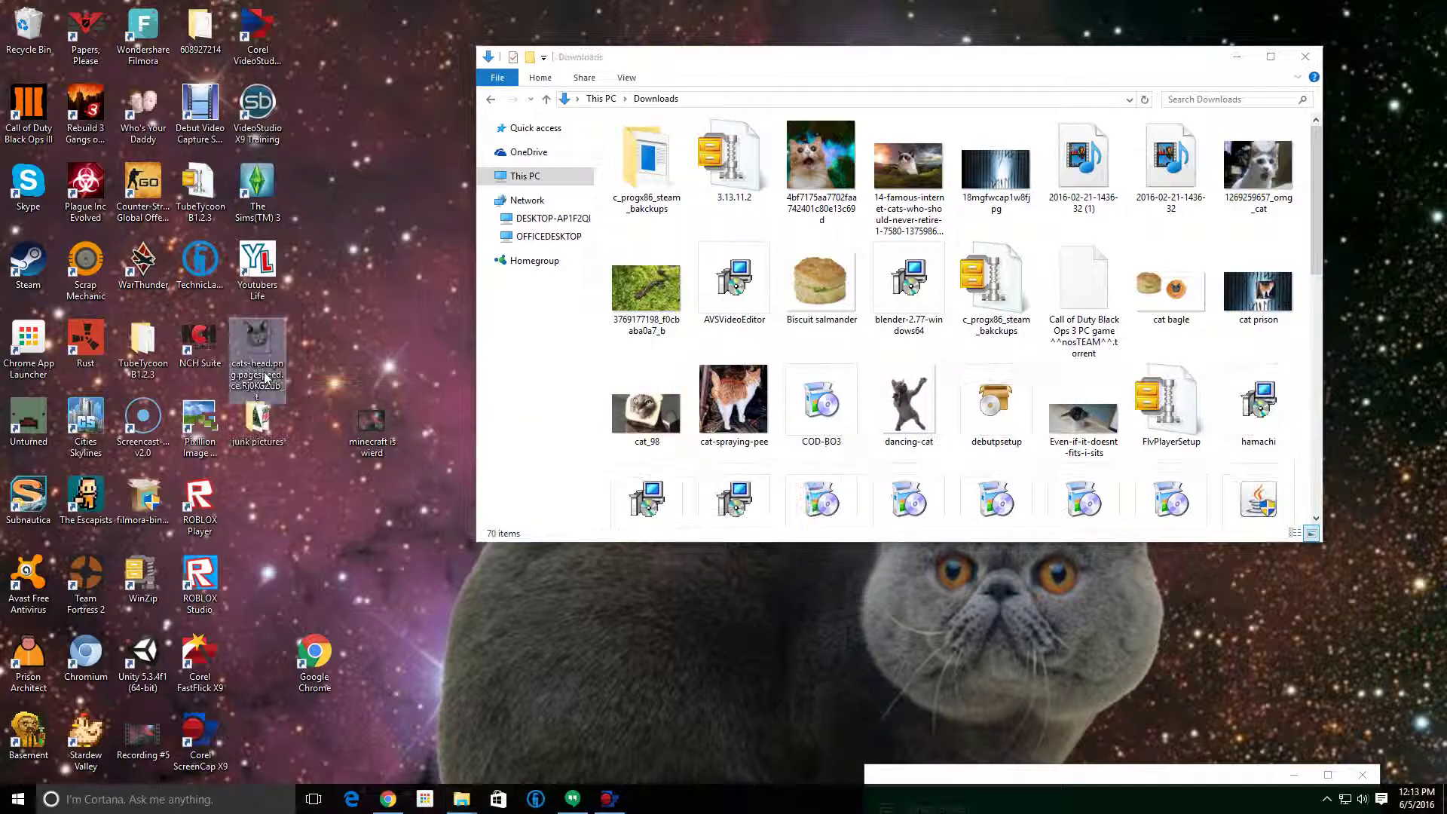
drag(264, 451, 265, 431)
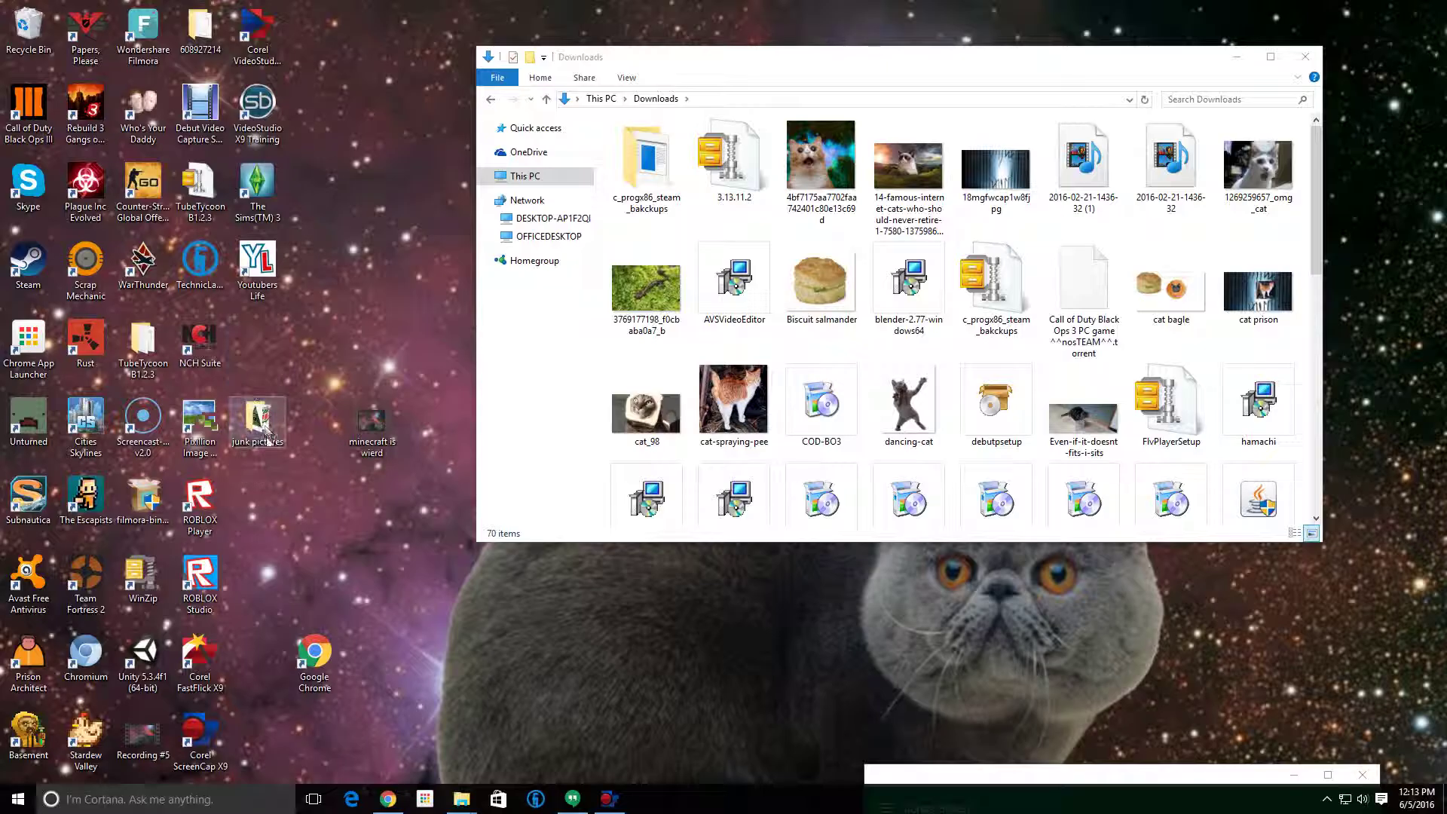
drag(264, 343, 264, 343)
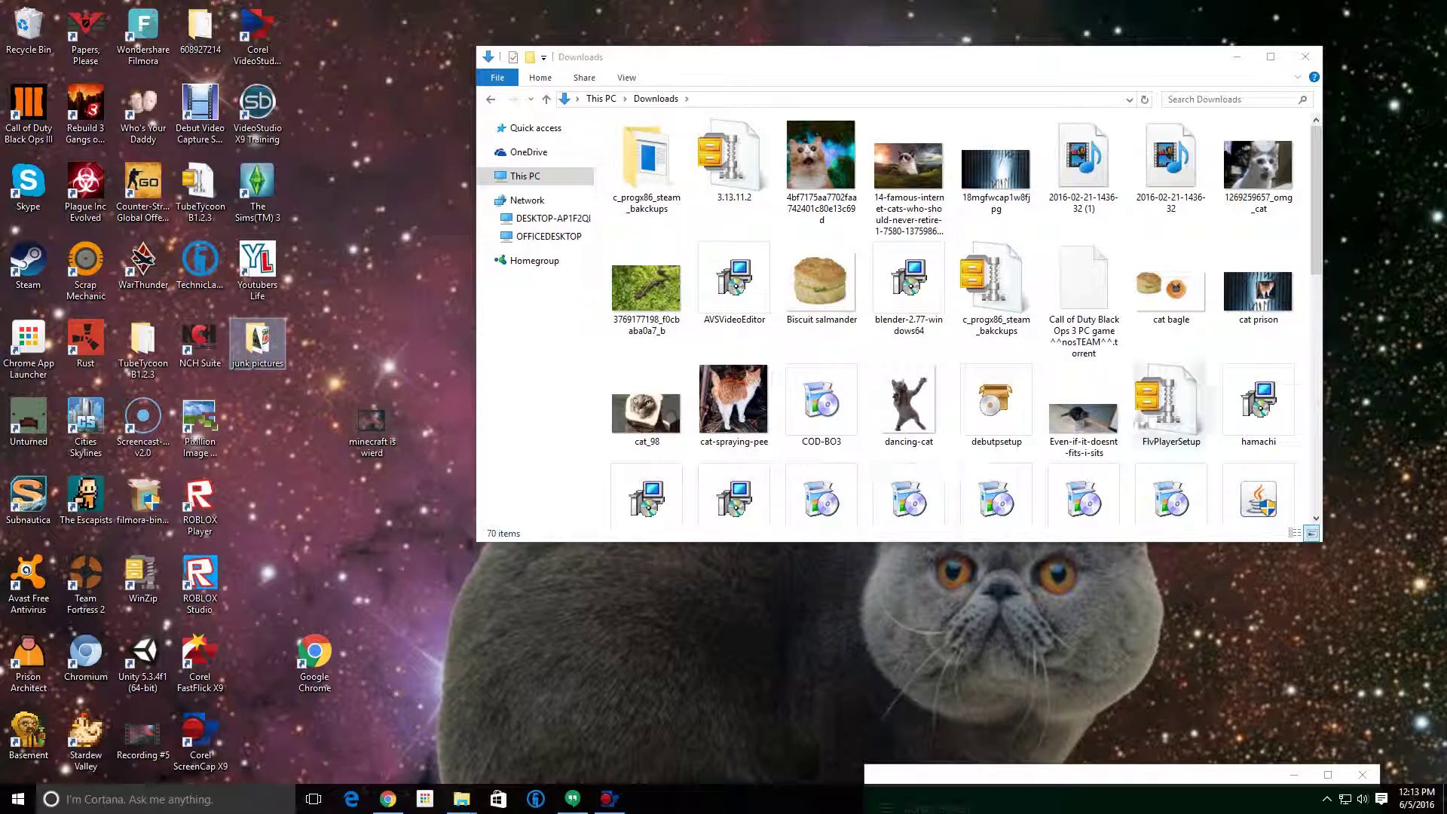
drag(1094, 400, 270, 364)
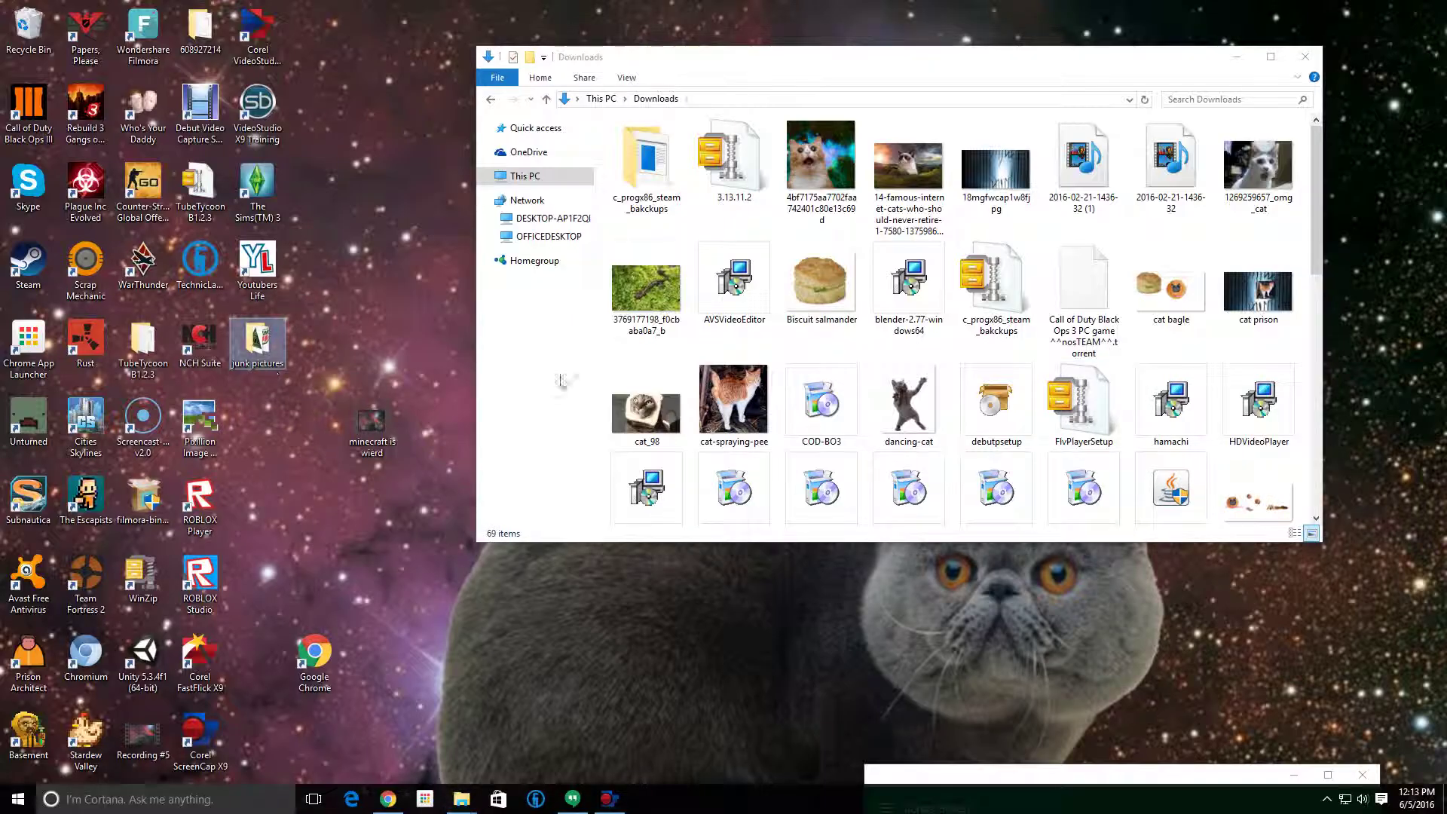
drag(667, 285, 258, 347)
scroll(776, 403, down, 5)
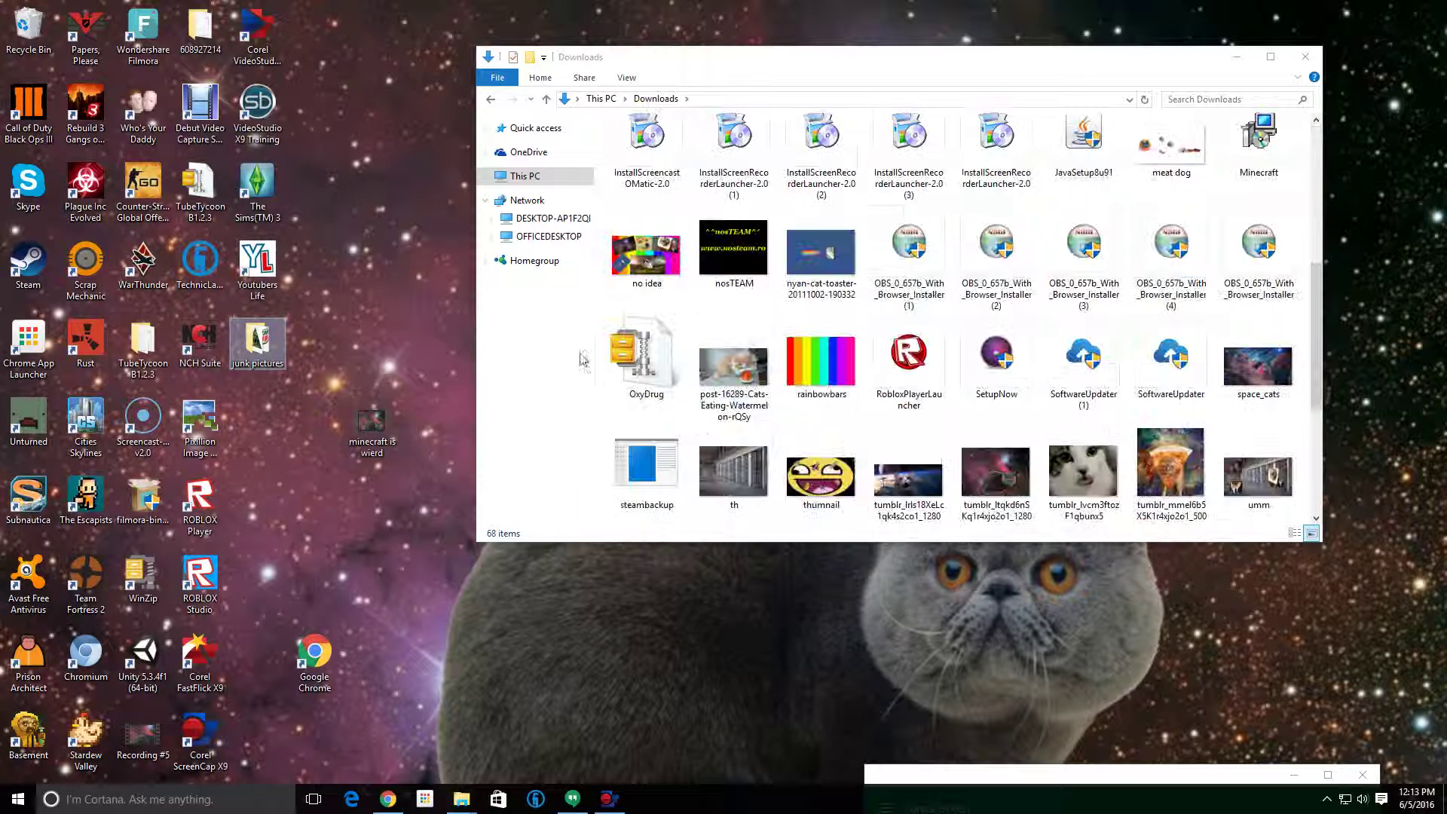
drag(820, 364, 273, 375)
scroll(882, 445, down, 3)
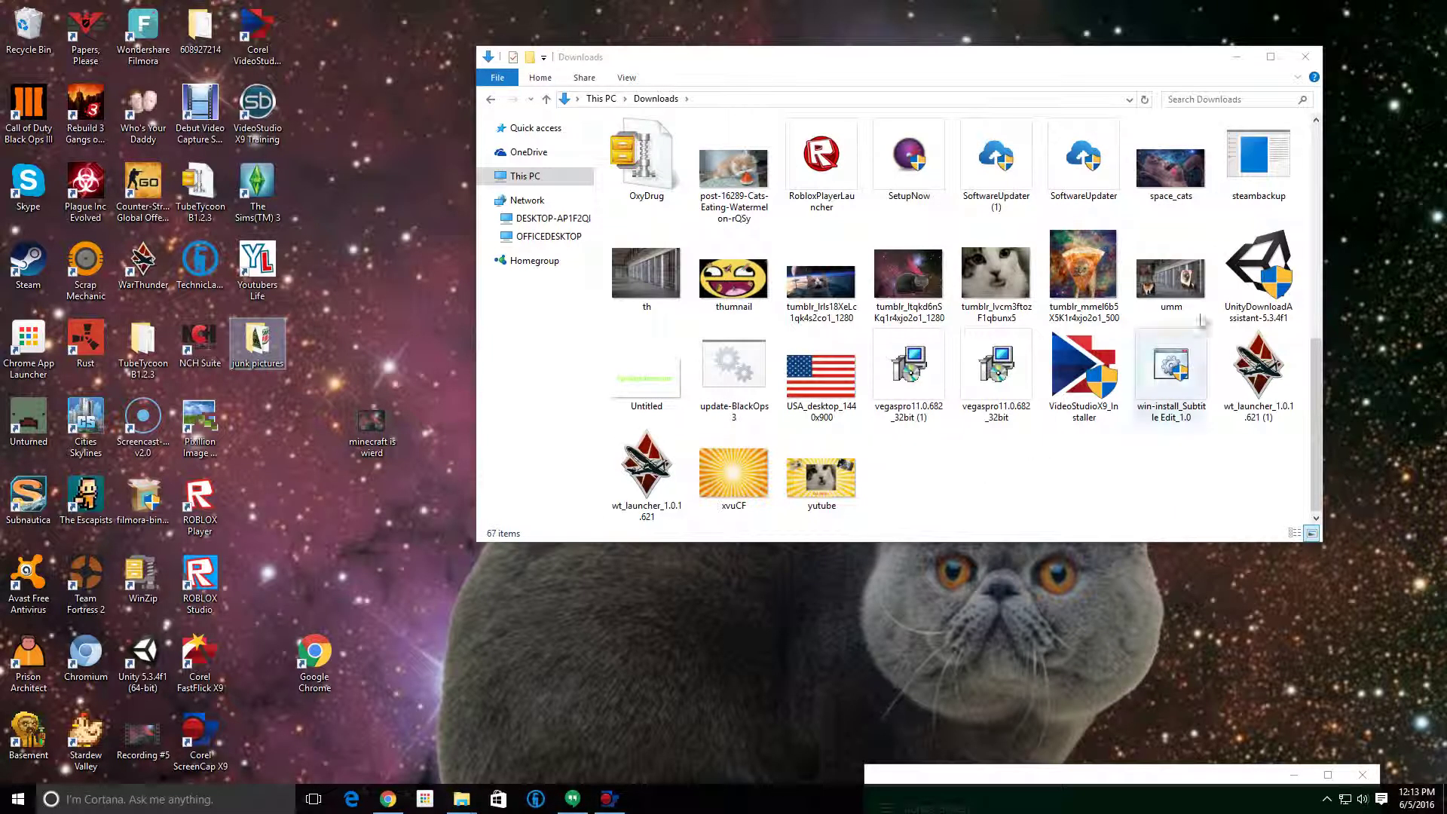
drag(995, 275, 259, 347)
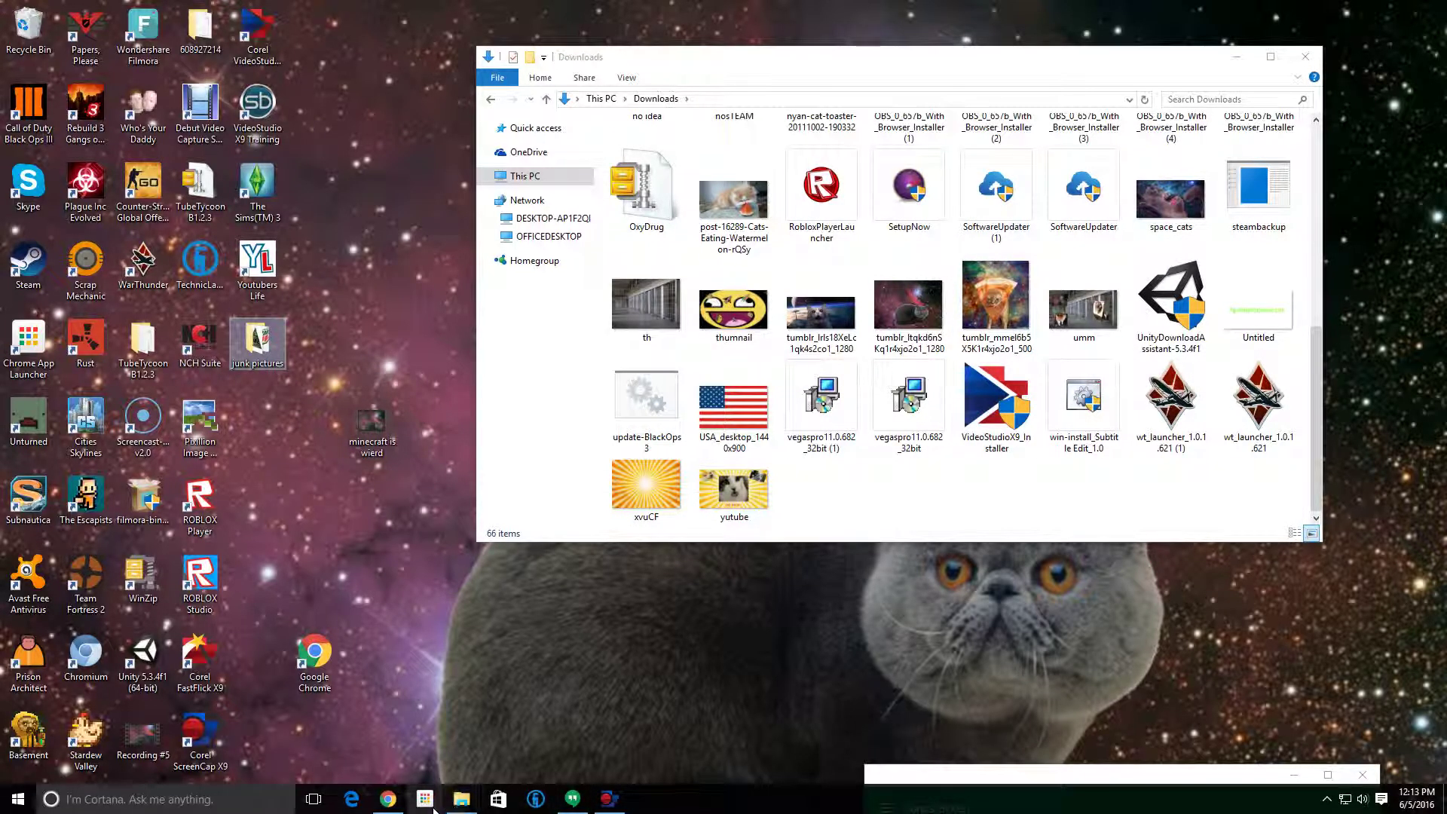